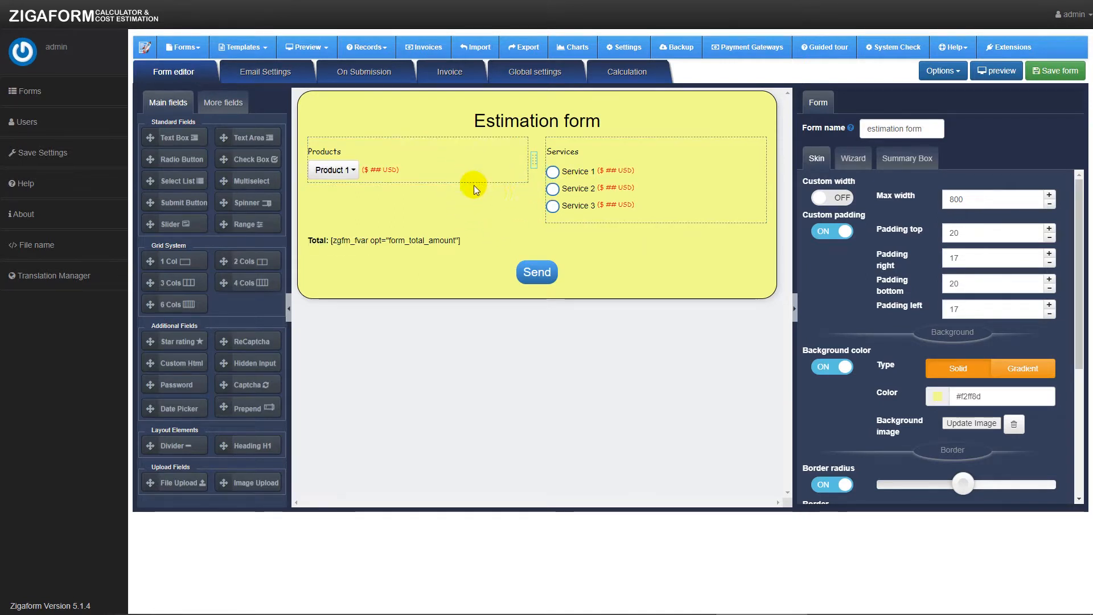
Step: Enable custom math calculation for the estimation form
{"action": "left_click", "coordinate": [620, 79]}
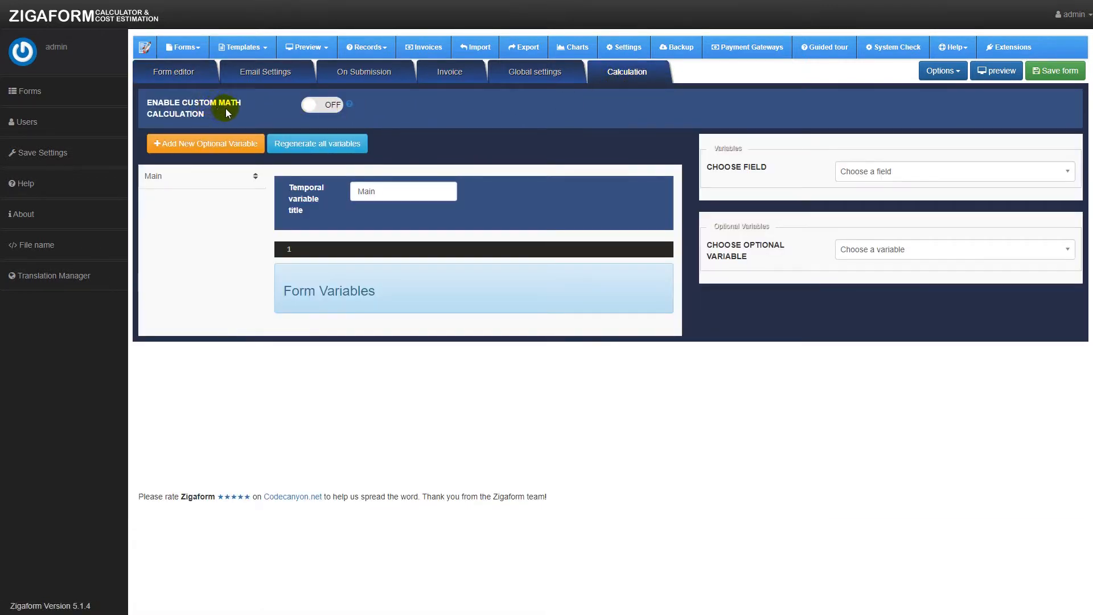
{"action": "left_click", "coordinate": [320, 104]}
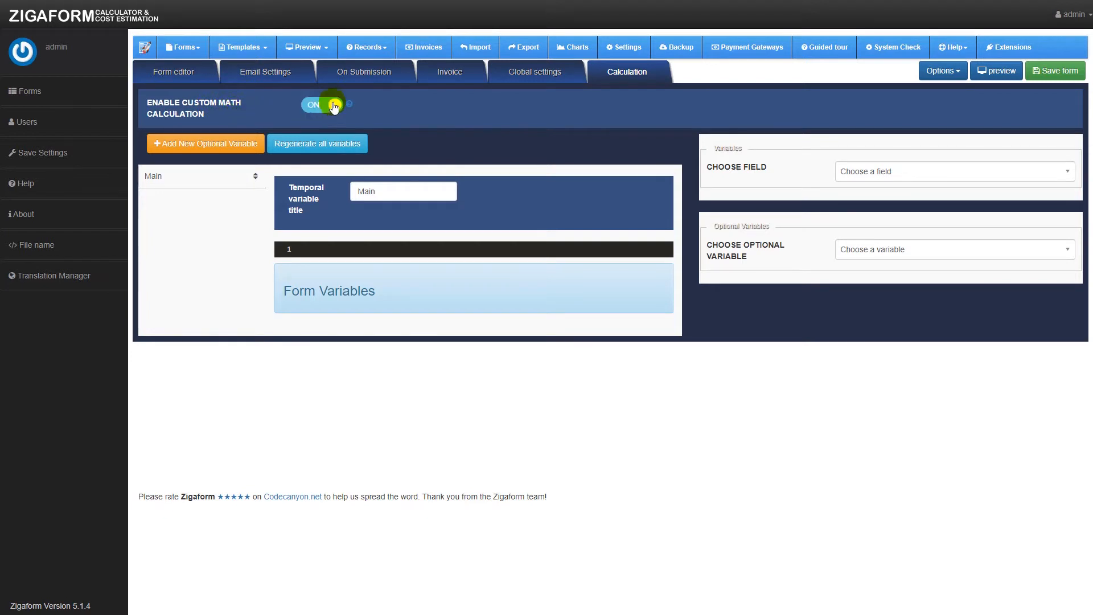
Step: Add a two-column grid row beneath the Products row in the form layout and move the Services field into its left column
{"action": "left_click", "coordinate": [181, 73]}
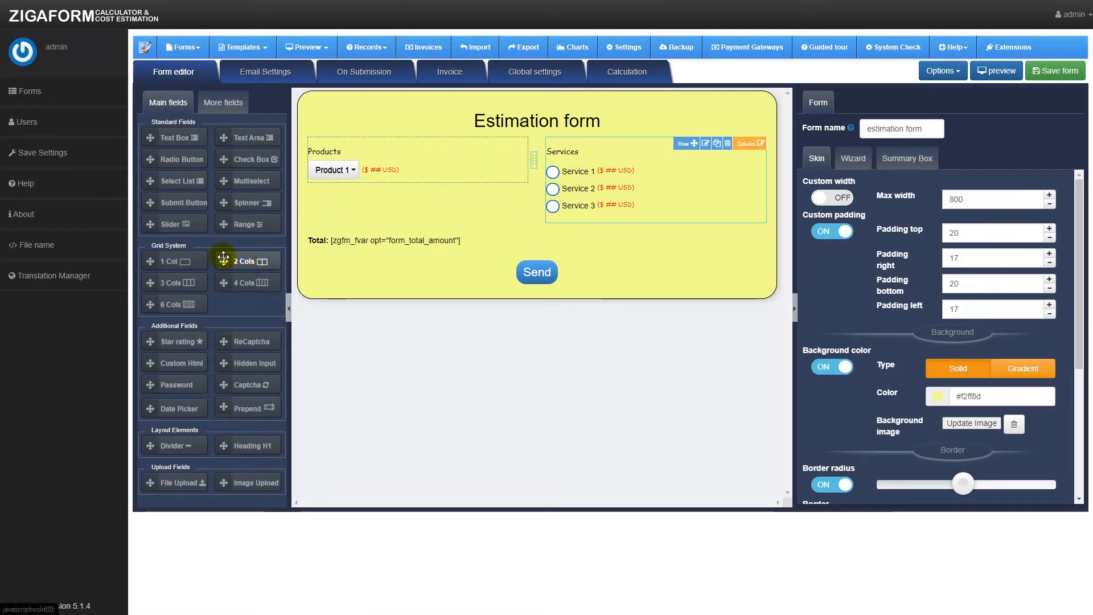
{"action": "left_click_drag", "start_coordinate": [224, 259], "coordinate": [518, 231]}
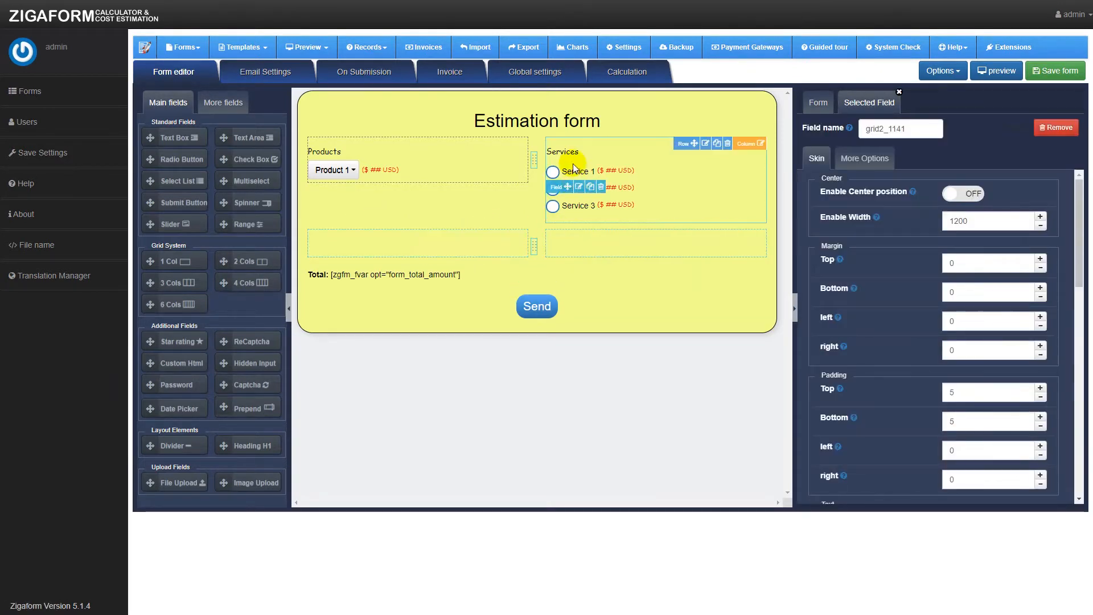
{"action": "left_click_drag", "start_coordinate": [558, 182], "coordinate": [339, 211]}
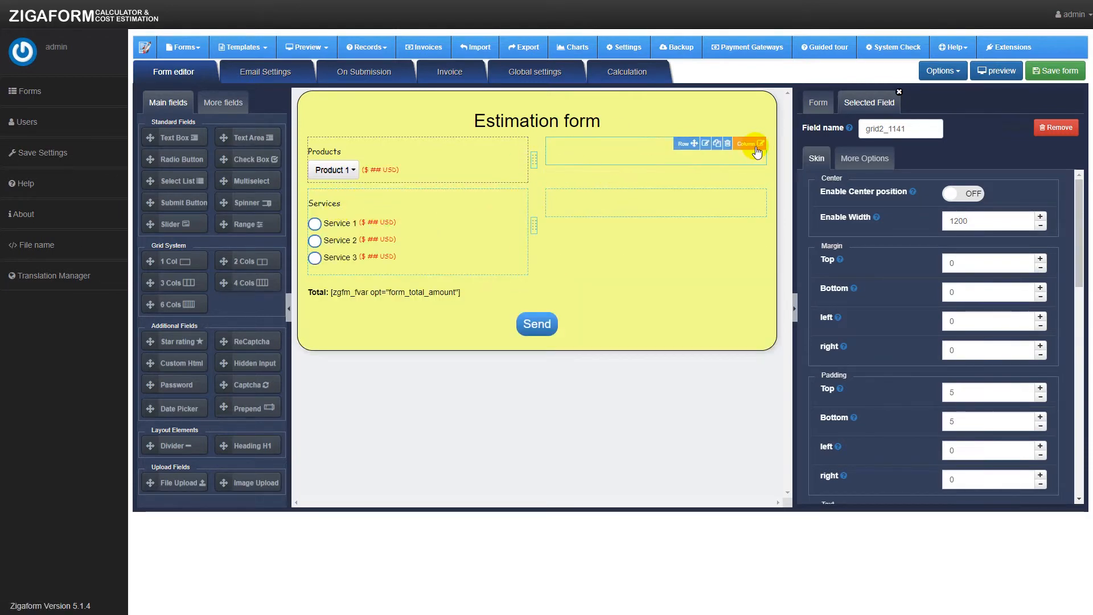
Step: Add a Spinner field in the empty column beside Products and name it quantity1
{"action": "left_click_drag", "start_coordinate": [224, 203], "coordinate": [579, 153]}
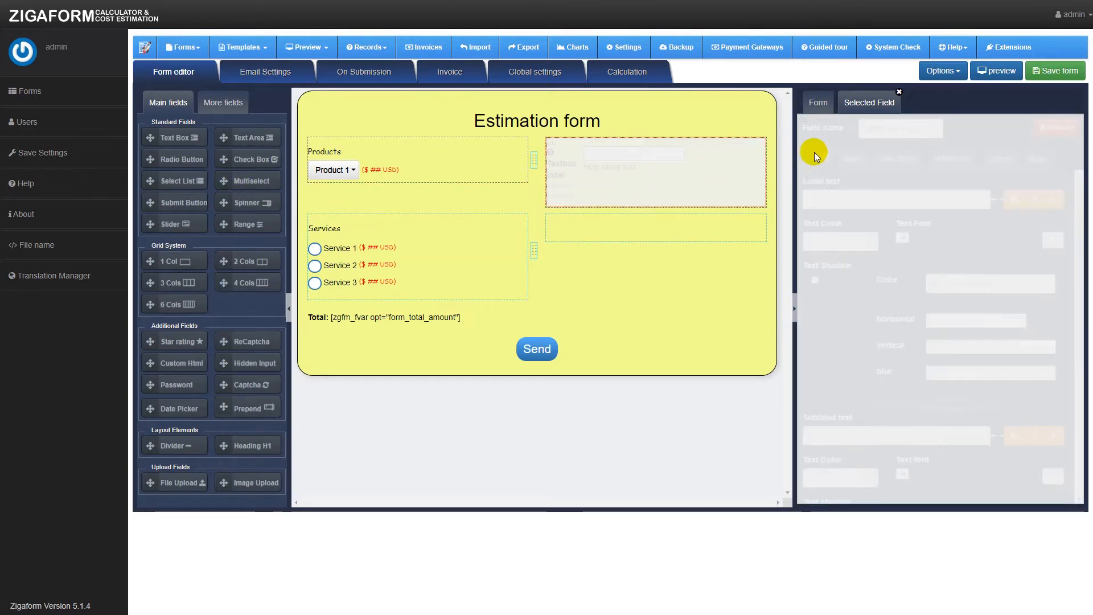
{"action": "double_click", "coordinate": [918, 128]}
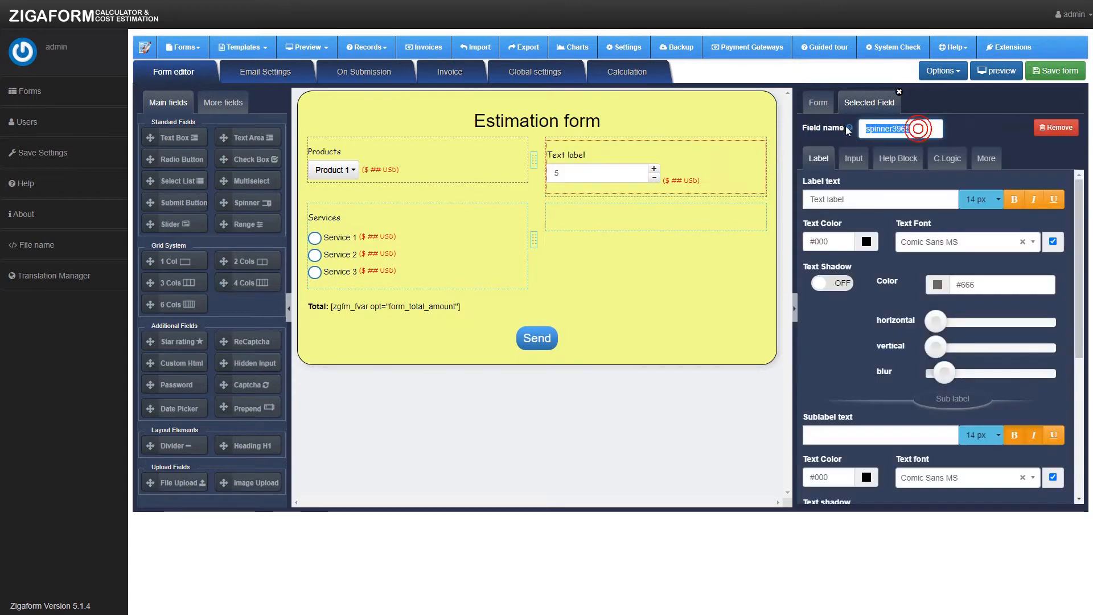
{"action": "type", "text": "q"}
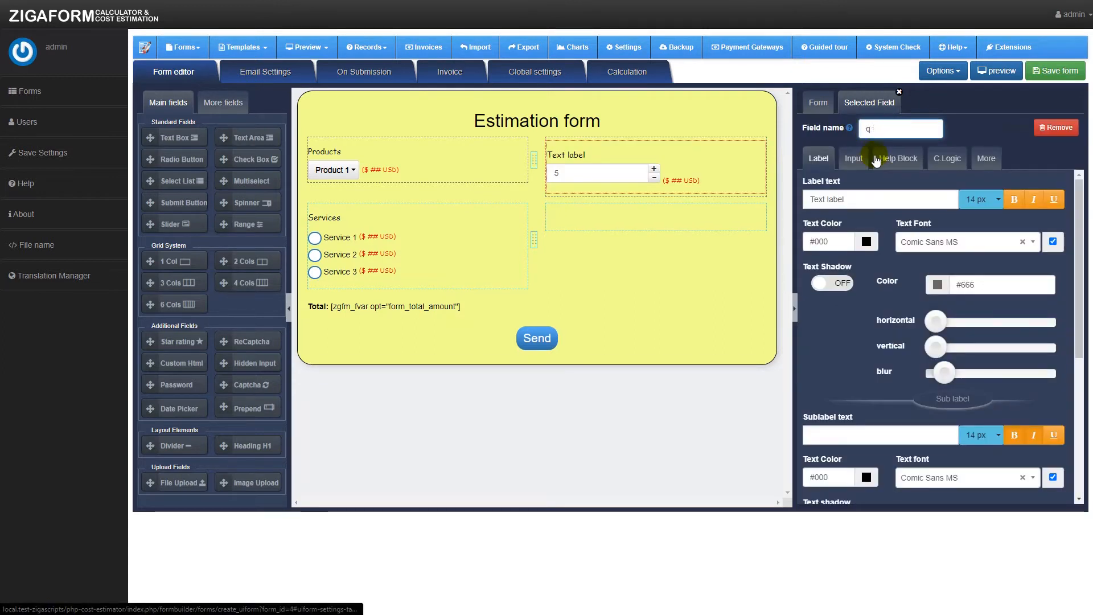
{"action": "type", "text": "nantity1"}
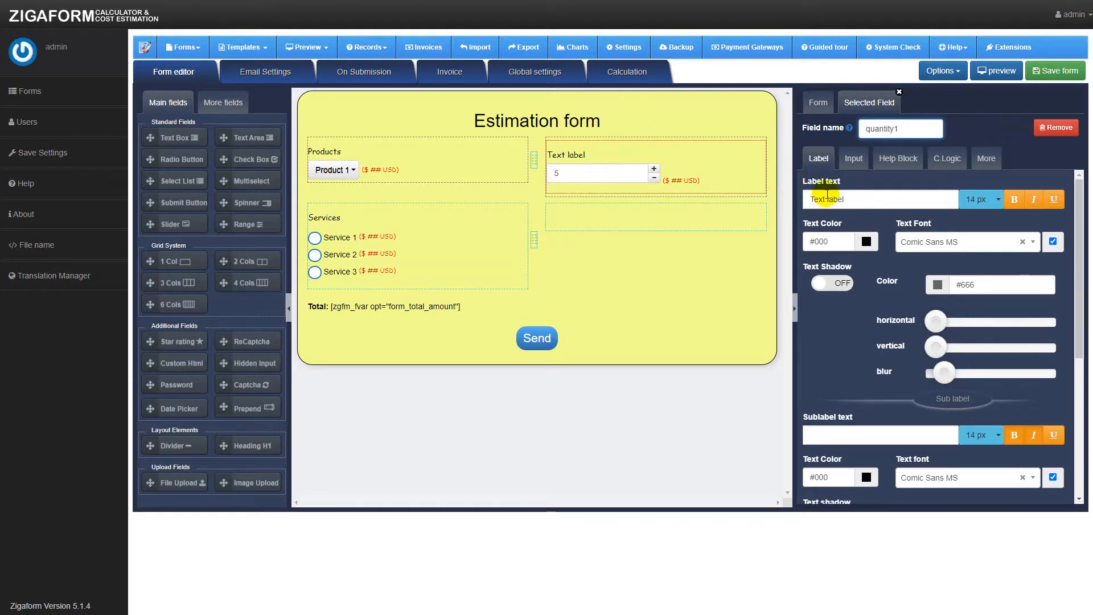
Step: Set the label text of the quantity1 spinner to "Quantity for products"
{"action": "left_click_drag", "start_coordinate": [850, 198], "coordinate": [806, 200]}
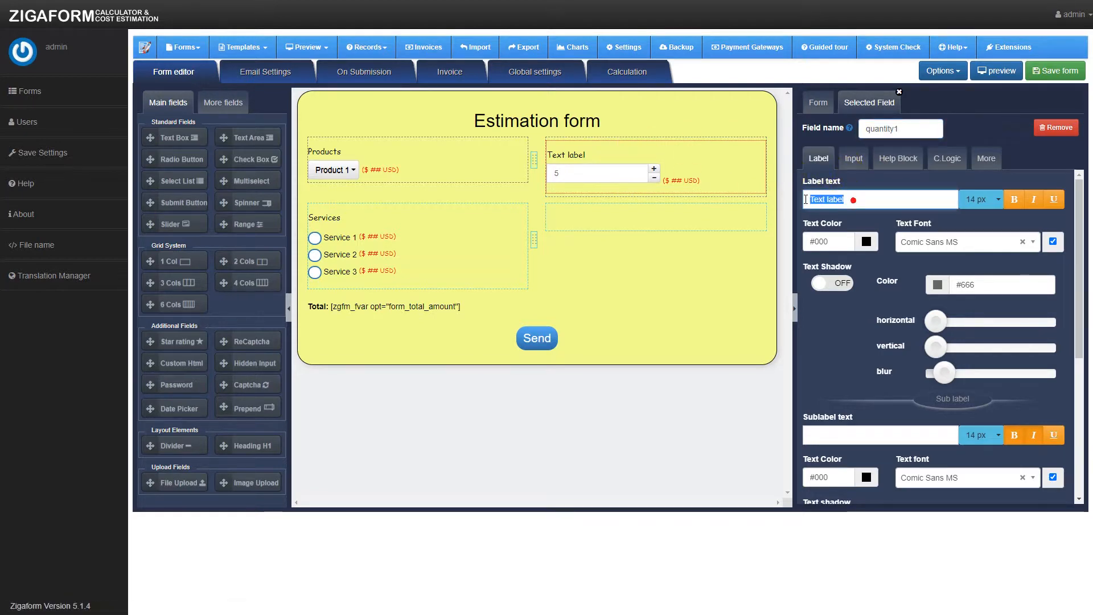
{"action": "type", "text": "Quantity"}
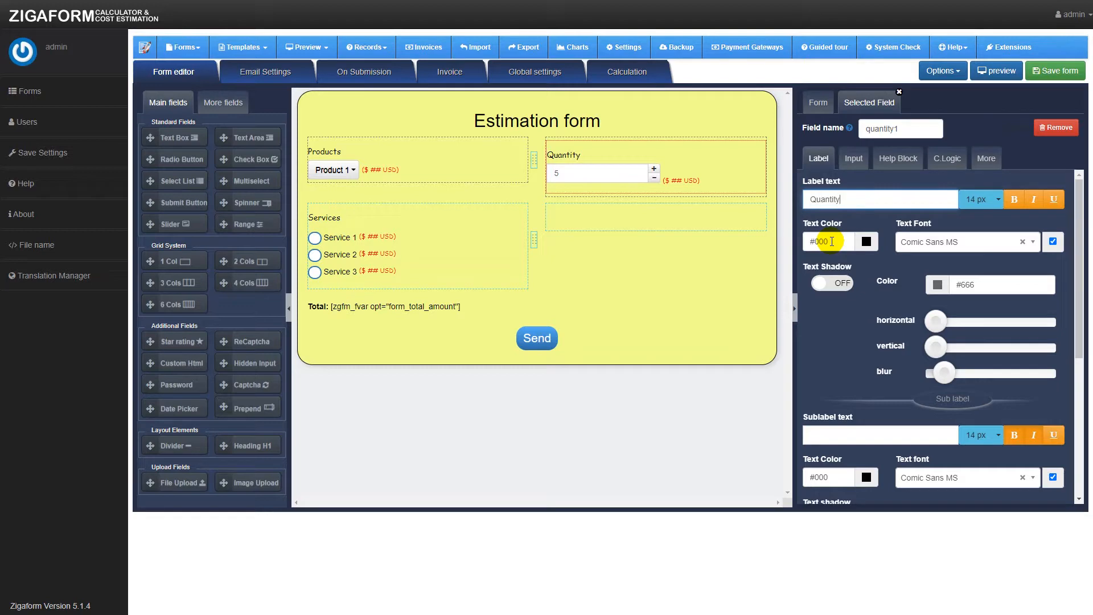
{"action": "type", "text": " for prou"}
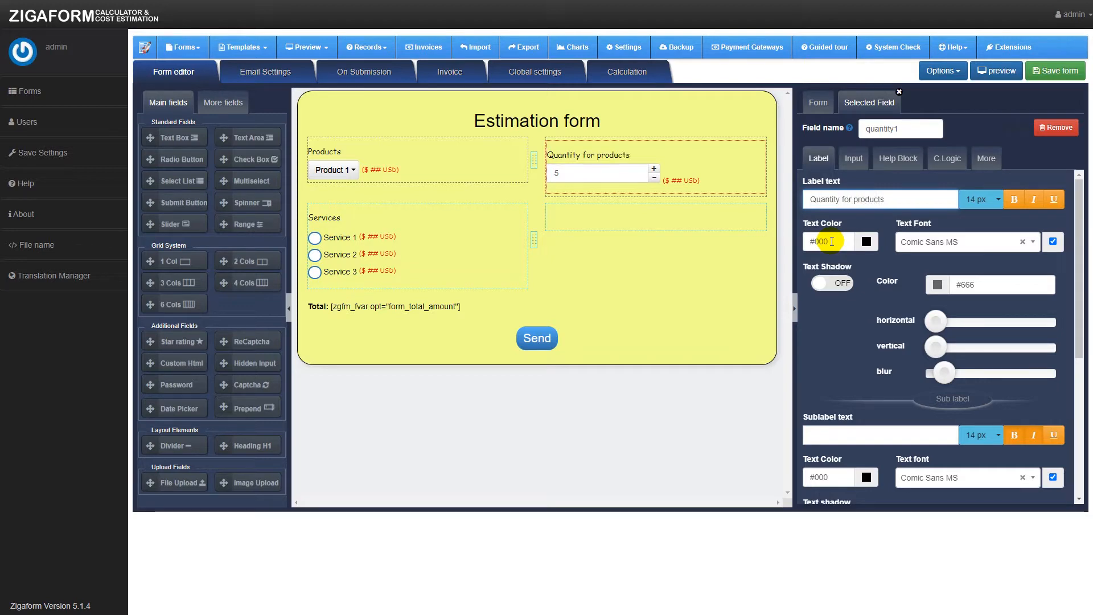
Step: Set the default value of the quantity1 spinner to 1
{"action": "left_click", "coordinate": [854, 158]}
{"action": "left_click_drag", "start_coordinate": [832, 253], "coordinate": [804, 258]}
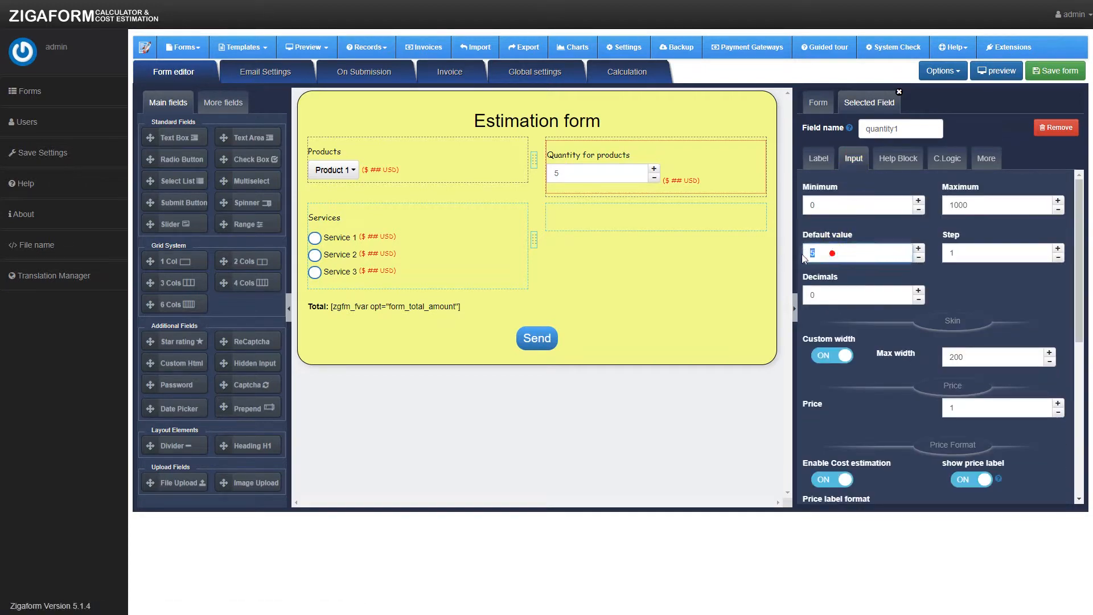
{"action": "type", "text": "1"}
{"action": "left_click", "coordinate": [982, 253]}
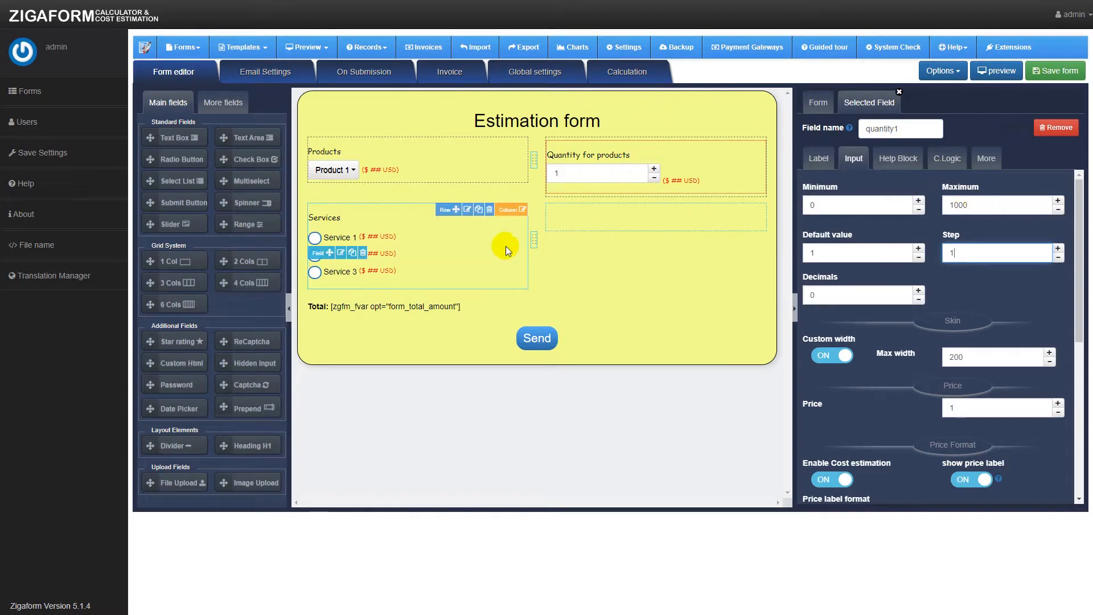
Step: Duplicate the "Quantity for products" spinner and place the copy in the empty column beside Services
{"action": "mouse_move", "coordinate": [601, 179]}
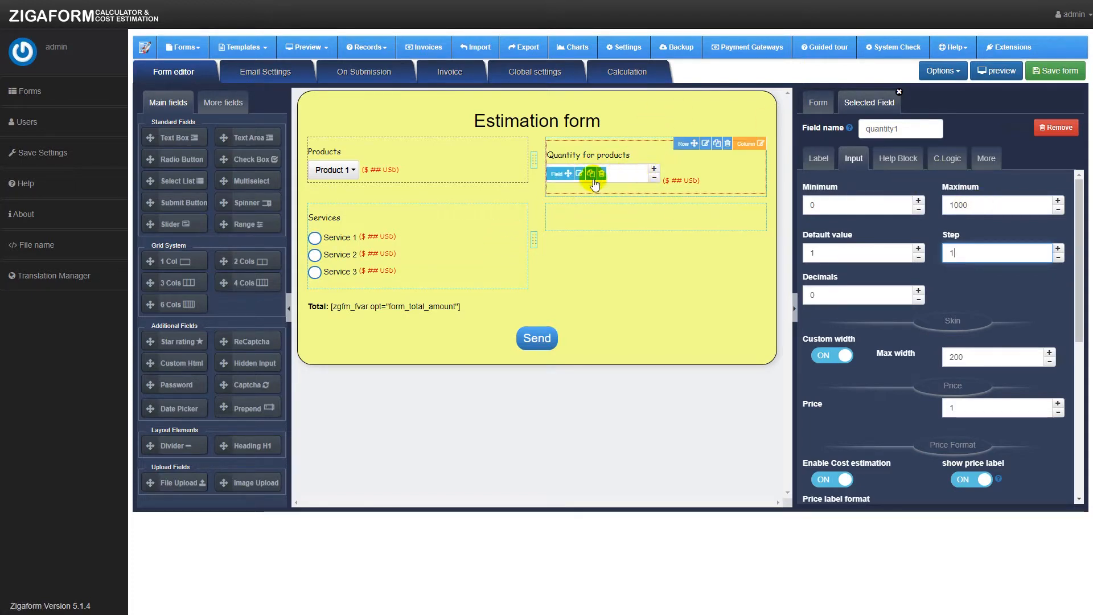
{"action": "left_click", "coordinate": [592, 176]}
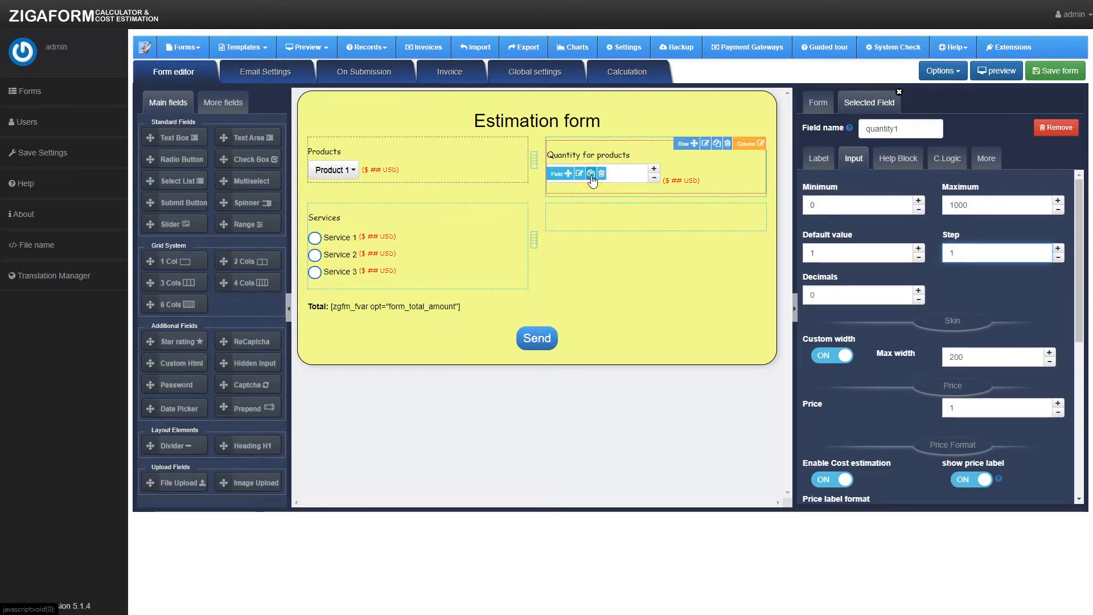
{"action": "mouse_move", "coordinate": [559, 232]}
{"action": "left_mouse_down"}
{"action": "mouse_move", "coordinate": [572, 281]}
{"action": "mouse_move", "coordinate": [575, 235]}
{"action": "left_mouse_up"}
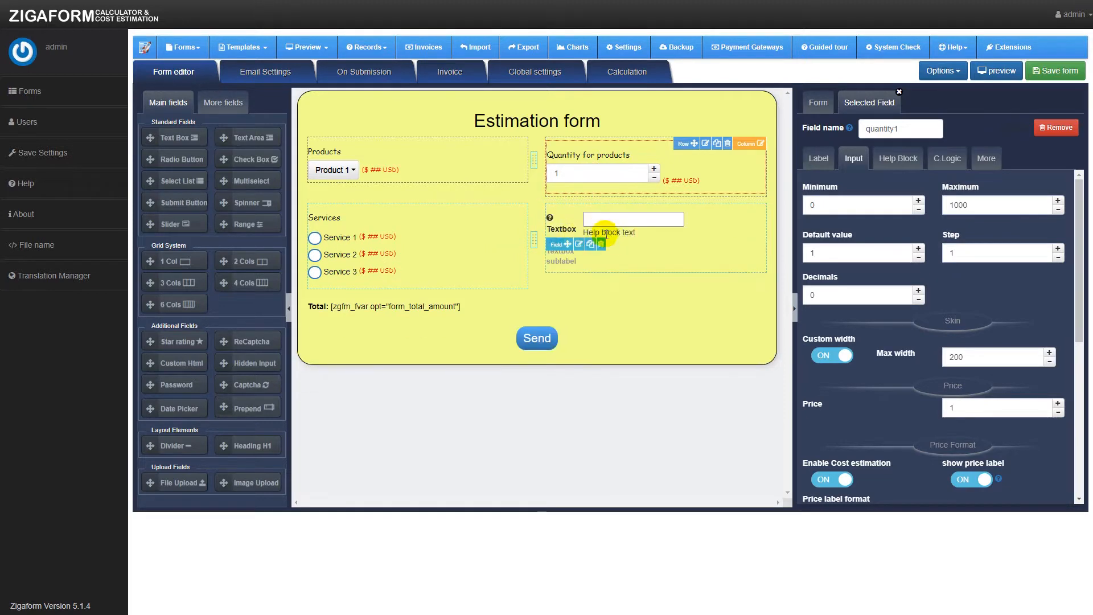
Step: Name the duplicated spinner beside Services quantity2
{"action": "left_click", "coordinate": [579, 246]}
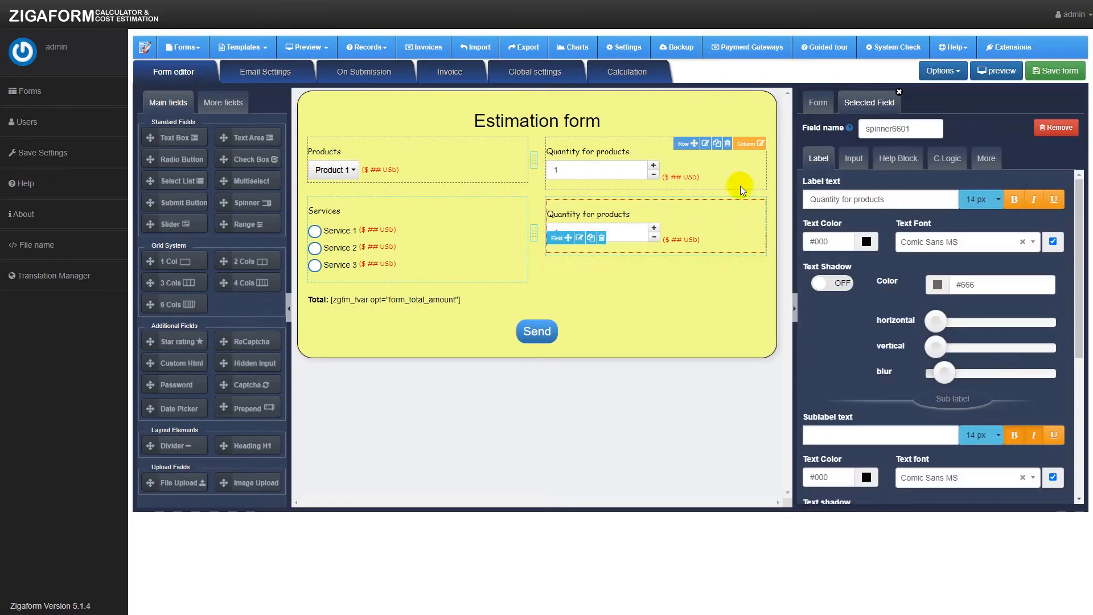
{"action": "double_click", "coordinate": [921, 128]}
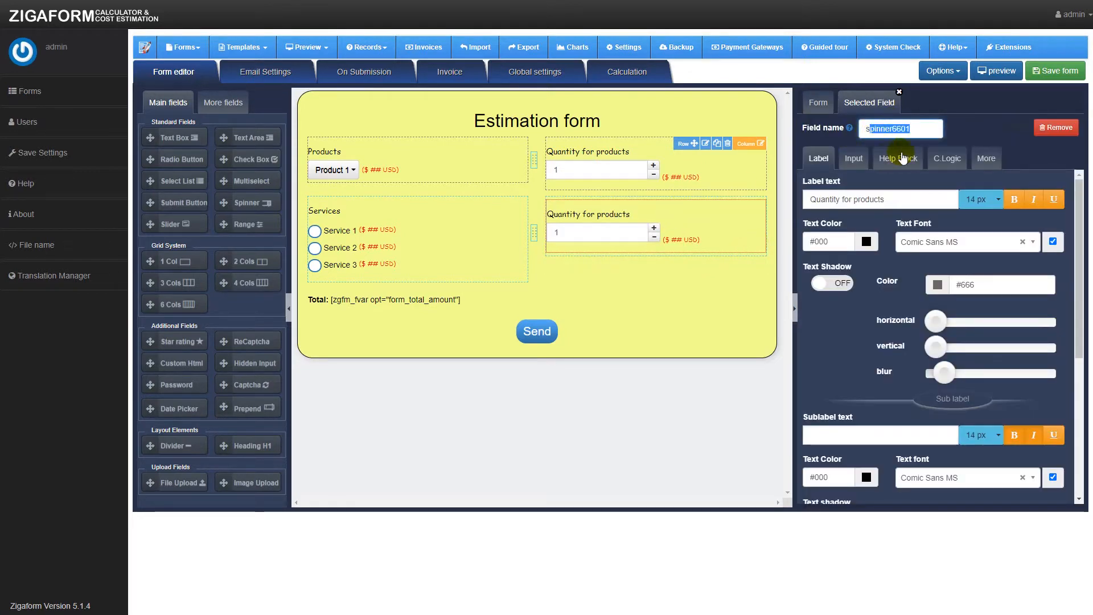
{"action": "key", "text": "BackSpace"}
{"action": "type", "text": "qun"}
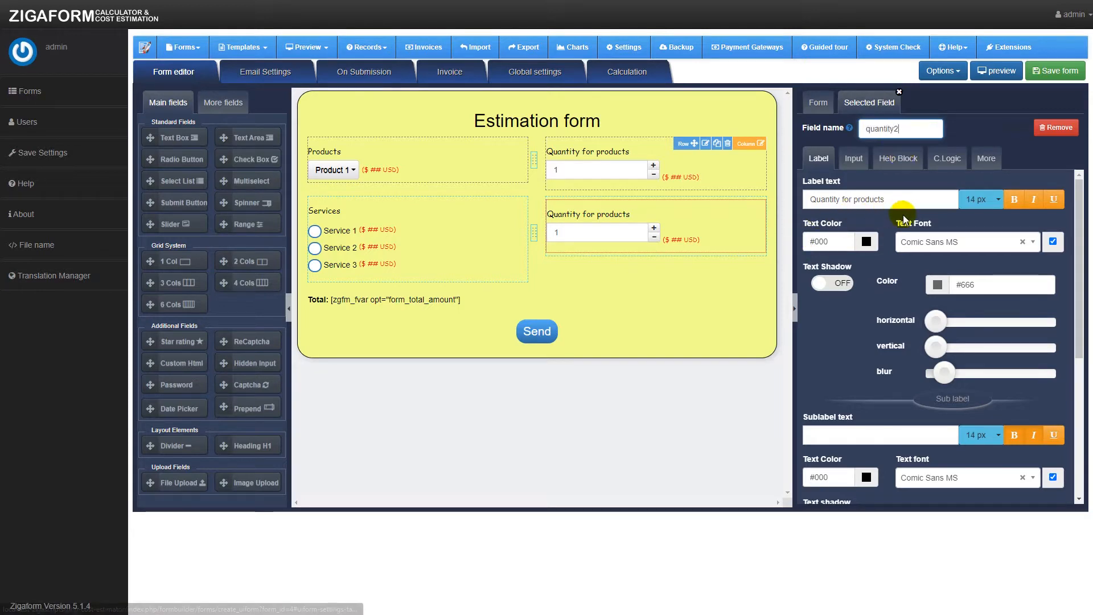
Step: Change the label text of the quantity2 spinner to "Quantity for services"
{"action": "double_click", "coordinate": [891, 200]}
{"action": "type", "text": "services"}
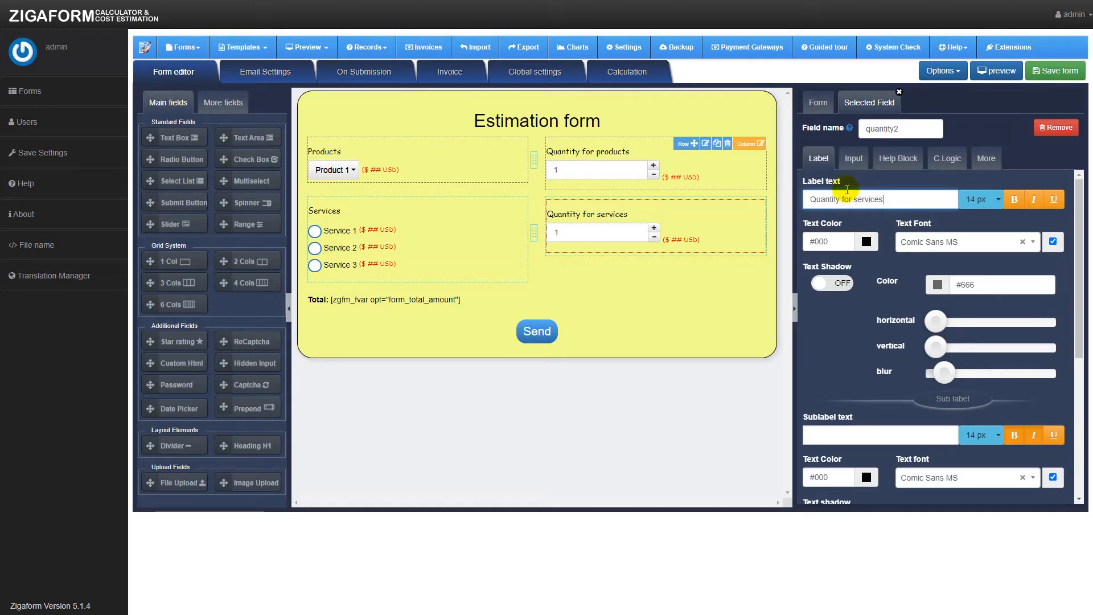
{"action": "left_click", "coordinate": [853, 159]}
{"action": "left_click", "coordinate": [825, 159]}
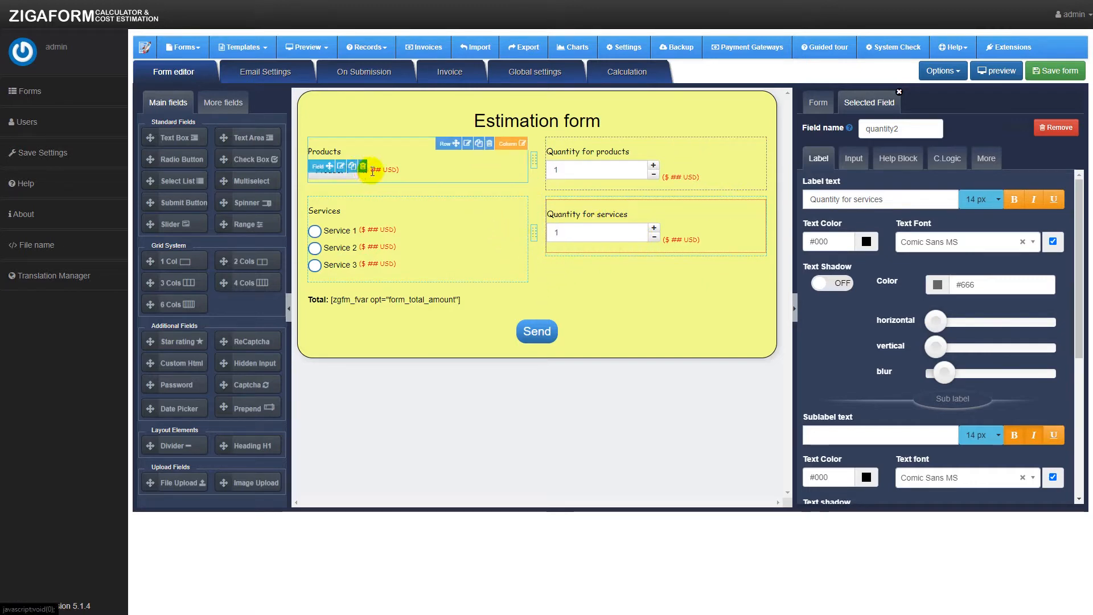
Step: Turn off the price label for the Products select list
{"action": "left_click", "coordinate": [344, 167]}
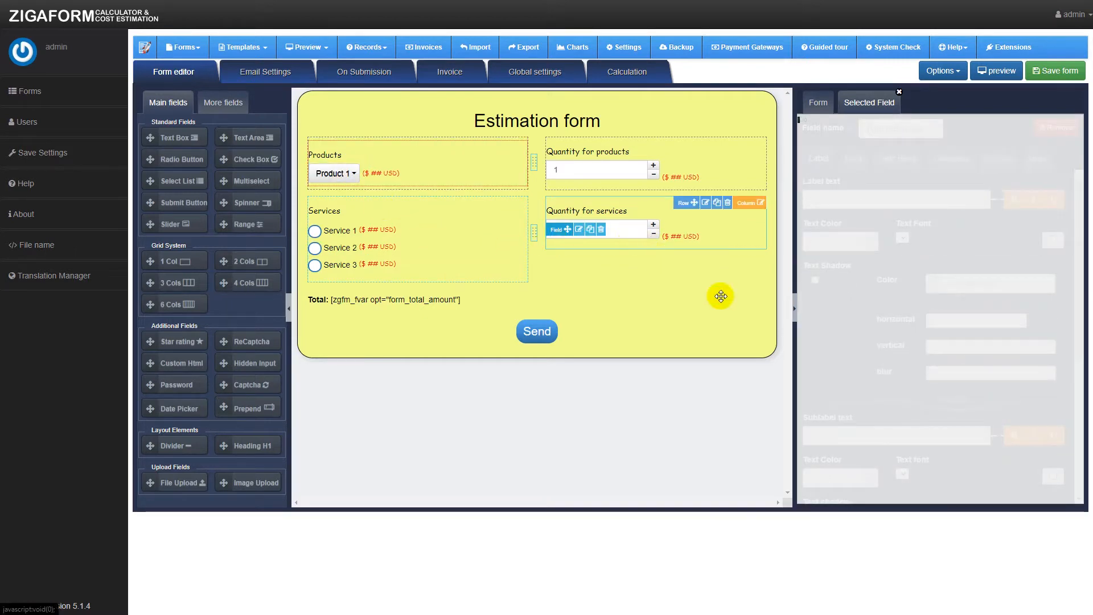
{"action": "left_click", "coordinate": [854, 159]}
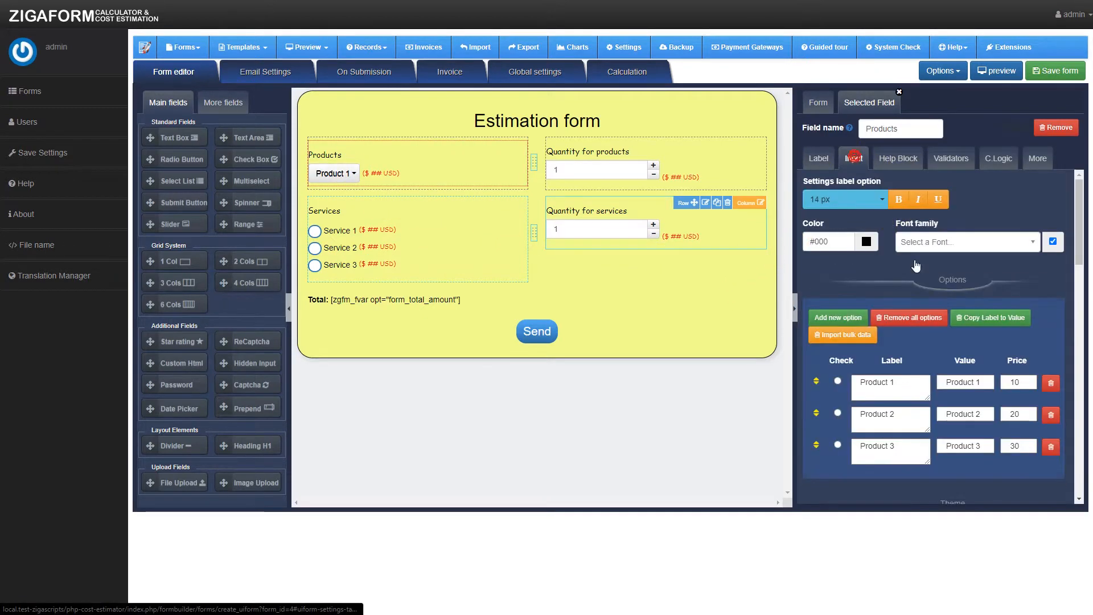
{"action": "scroll", "coordinate": [928, 287], "scroll_direction": "down", "scroll_amount": 10}
{"action": "scroll", "coordinate": [928, 290], "scroll_direction": "down", "scroll_amount": 2}
{"action": "scroll", "coordinate": [945, 330], "scroll_direction": "up", "scroll_amount": 1}
{"action": "left_click", "coordinate": [962, 386]}
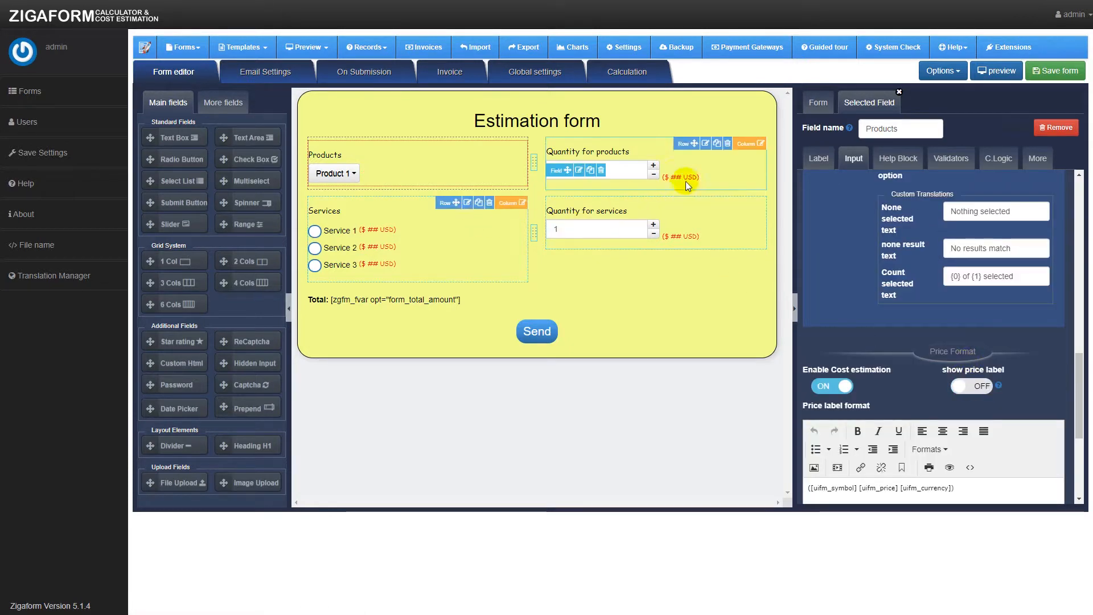
Step: Turn off the price label for the "Quantity for products" spinner
{"action": "left_click", "coordinate": [579, 171]}
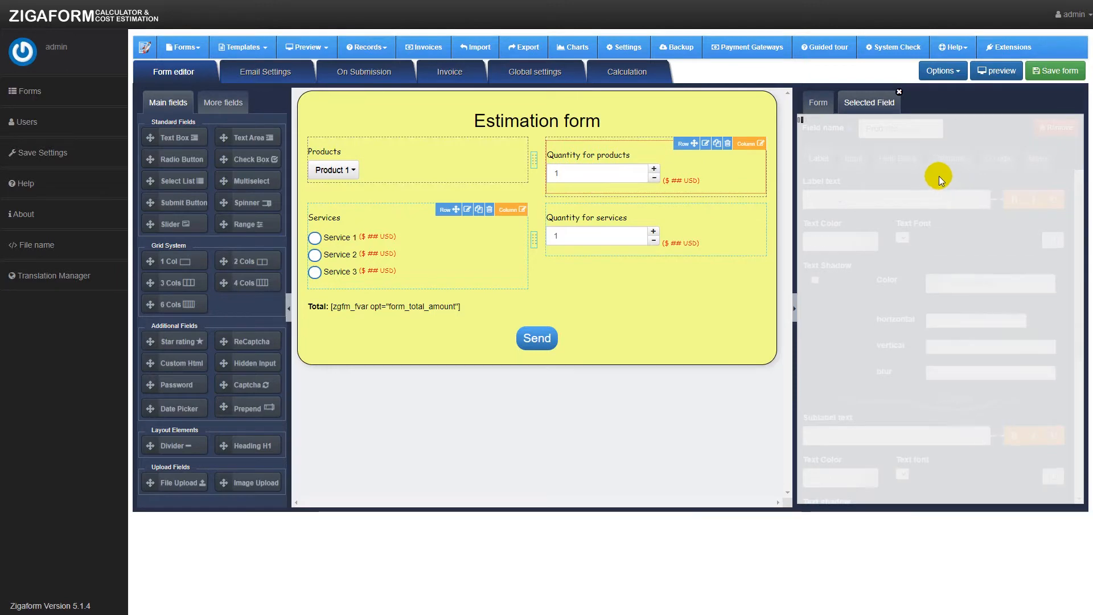
{"action": "left_click", "coordinate": [853, 159]}
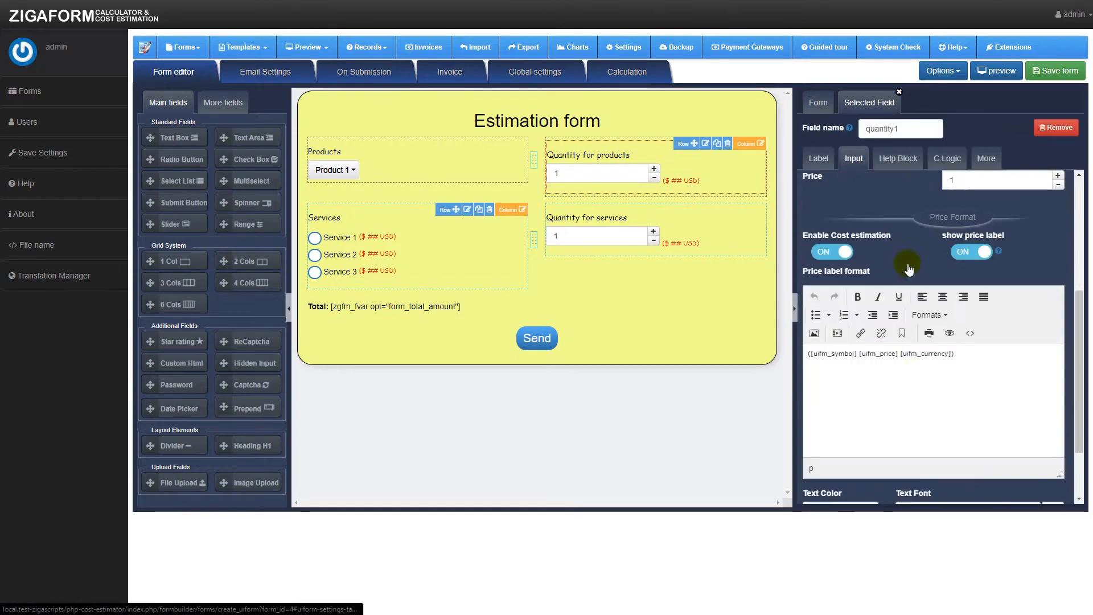
{"action": "scroll", "coordinate": [927, 307], "scroll_direction": "up", "scroll_amount": 2}
{"action": "left_click", "coordinate": [946, 337]}
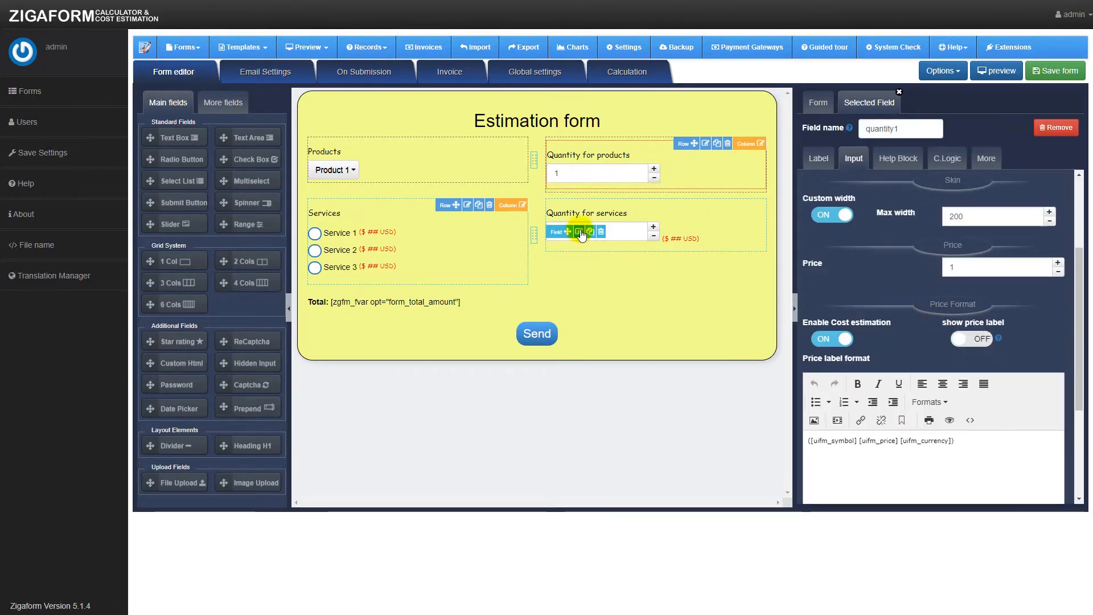
Step: Turn off the price label for the "Quantity for services" spinner
{"action": "left_click", "coordinate": [580, 228]}
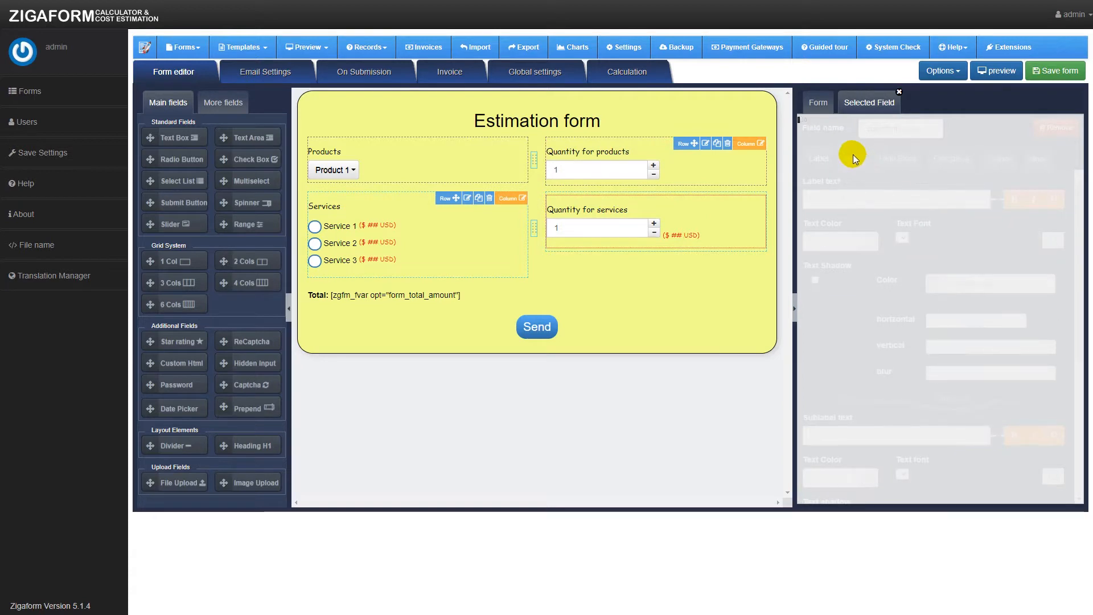
{"action": "left_click", "coordinate": [854, 159]}
{"action": "scroll", "coordinate": [952, 211], "scroll_direction": "down", "scroll_amount": 4}
{"action": "left_click", "coordinate": [963, 315]}
Step: Turn off the price label for the Services radio button field
{"action": "left_click", "coordinate": [708, 248]}
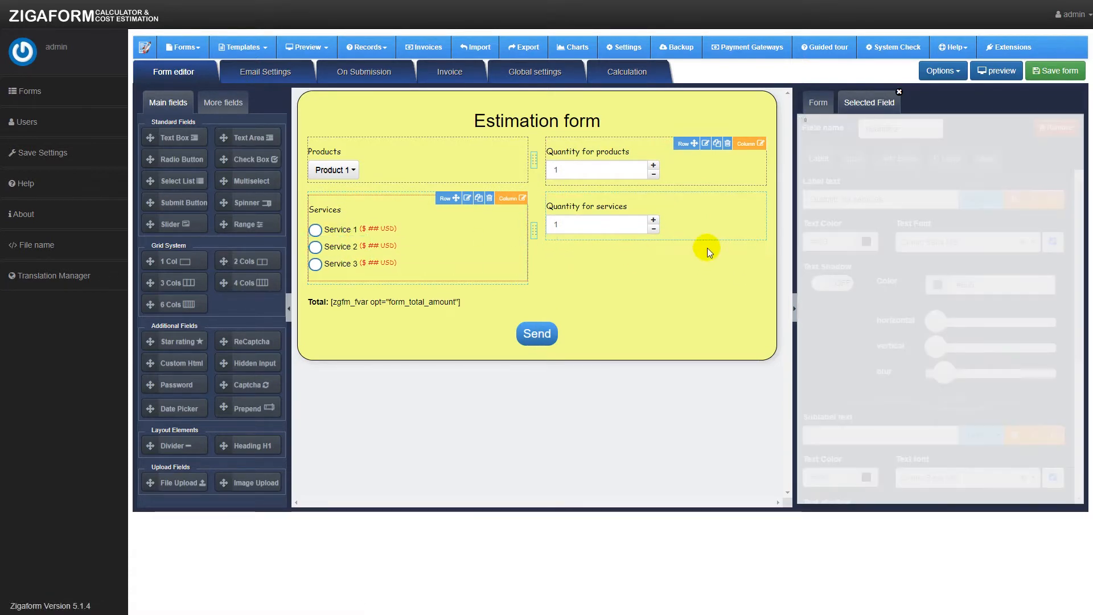
{"action": "left_click", "coordinate": [854, 159]}
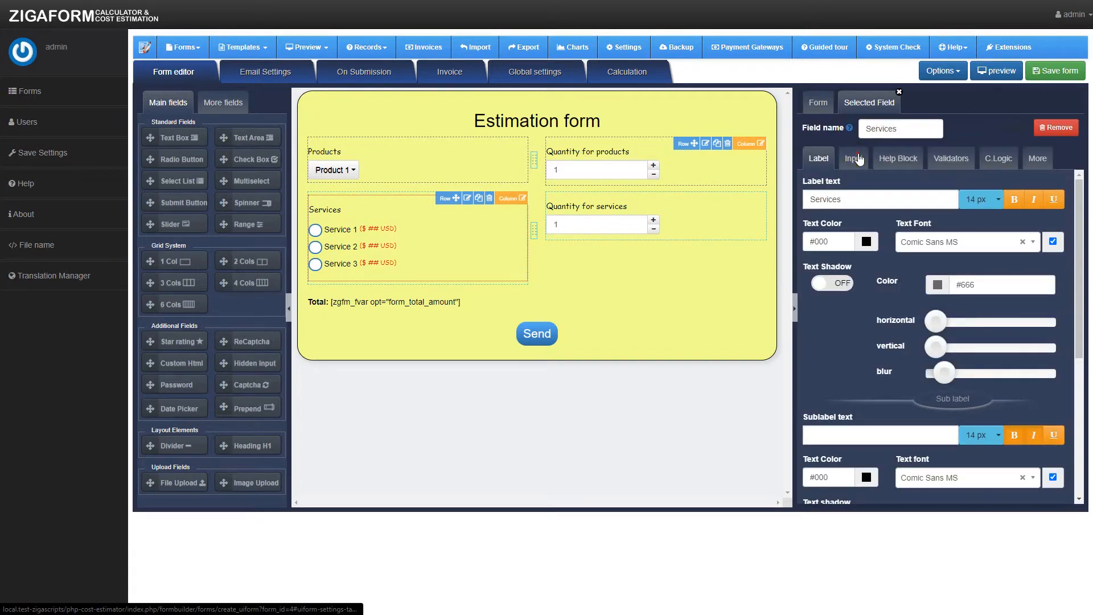
{"action": "scroll", "coordinate": [914, 273], "scroll_direction": "down", "scroll_amount": 5}
{"action": "scroll", "coordinate": [917, 288], "scroll_direction": "down", "scroll_amount": 5}
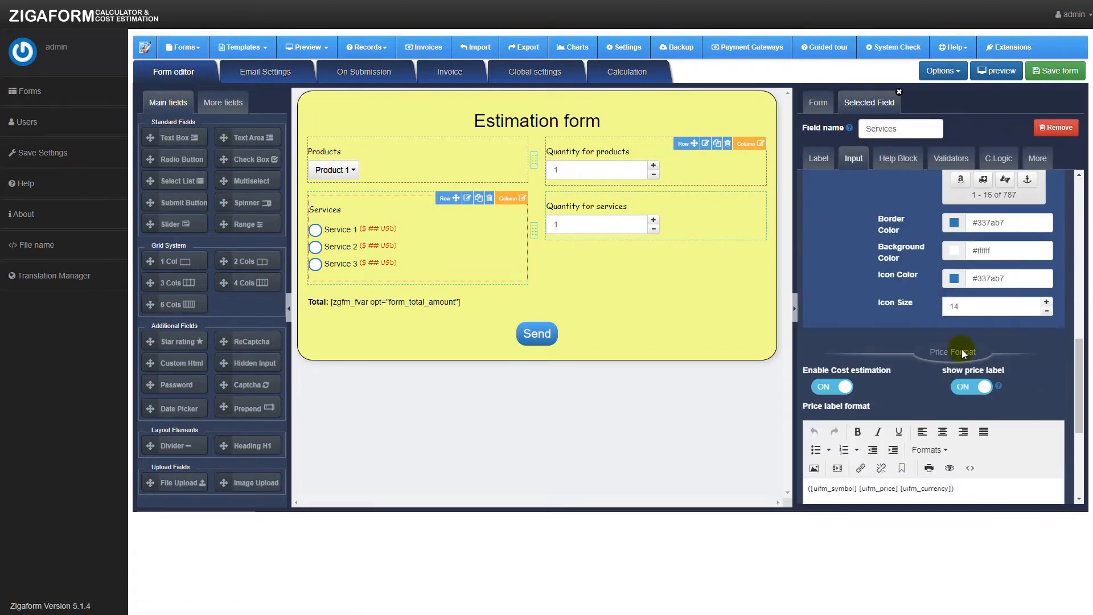
{"action": "left_click", "coordinate": [968, 387]}
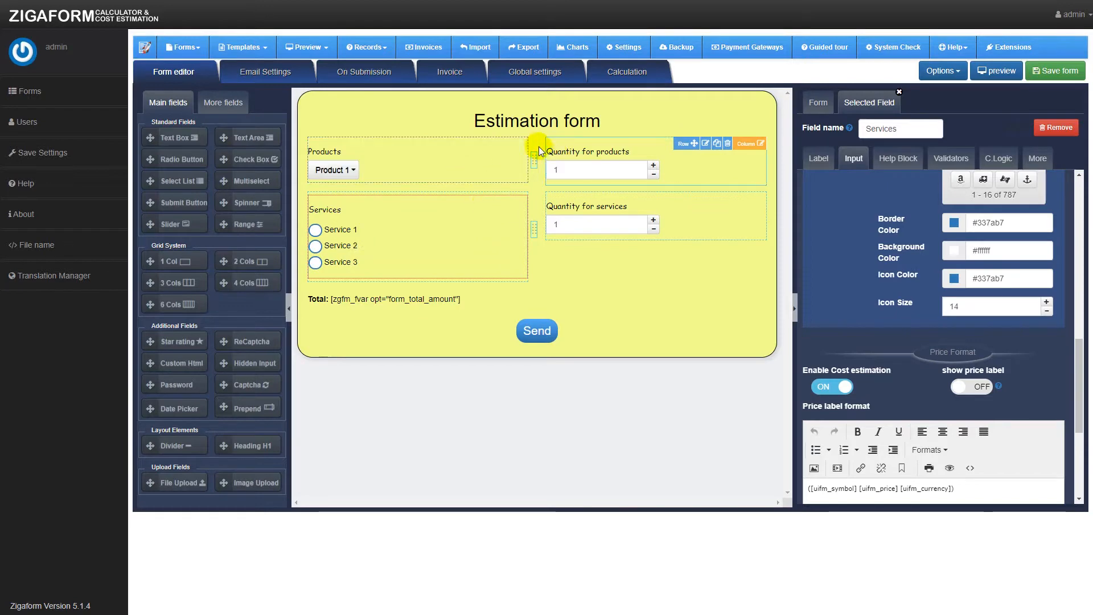
Step: Add a new optional variable to the form's custom calculation
{"action": "left_click", "coordinate": [626, 75]}
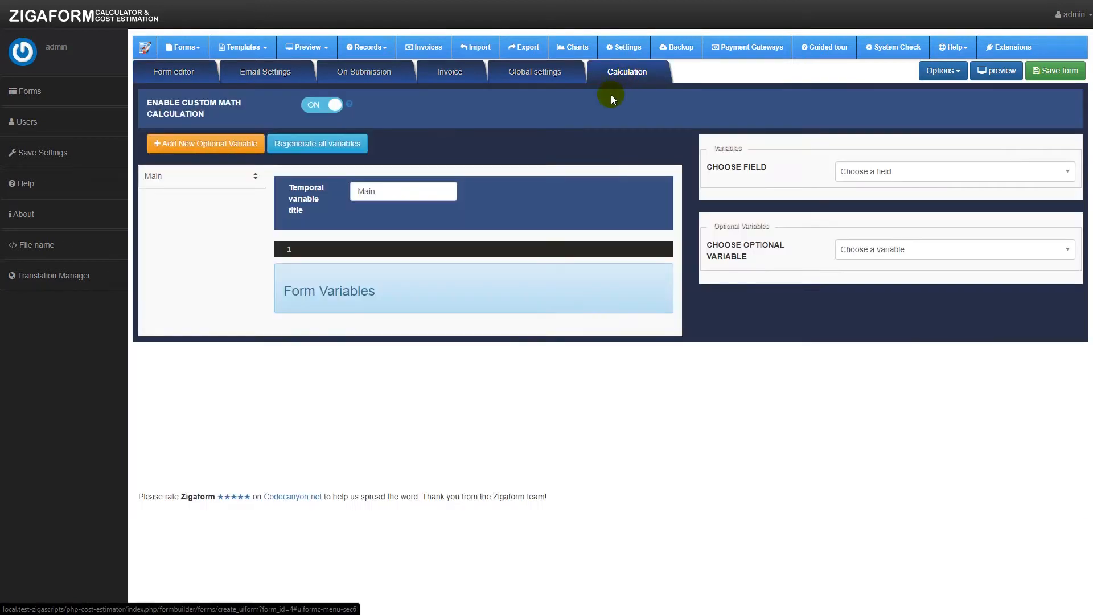
{"action": "left_click", "coordinate": [205, 149]}
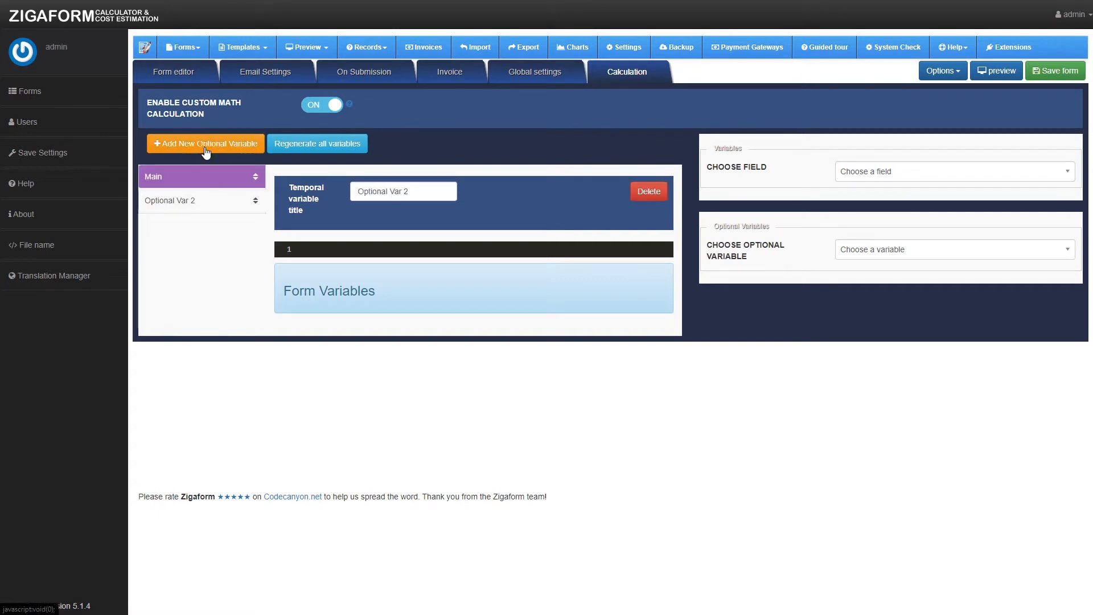
Step: Add another optional variable and rename the "Optional Var 2" variable to "Products"
{"action": "left_click", "coordinate": [205, 149]}
{"action": "left_click_drag", "start_coordinate": [409, 191], "coordinate": [355, 191]}
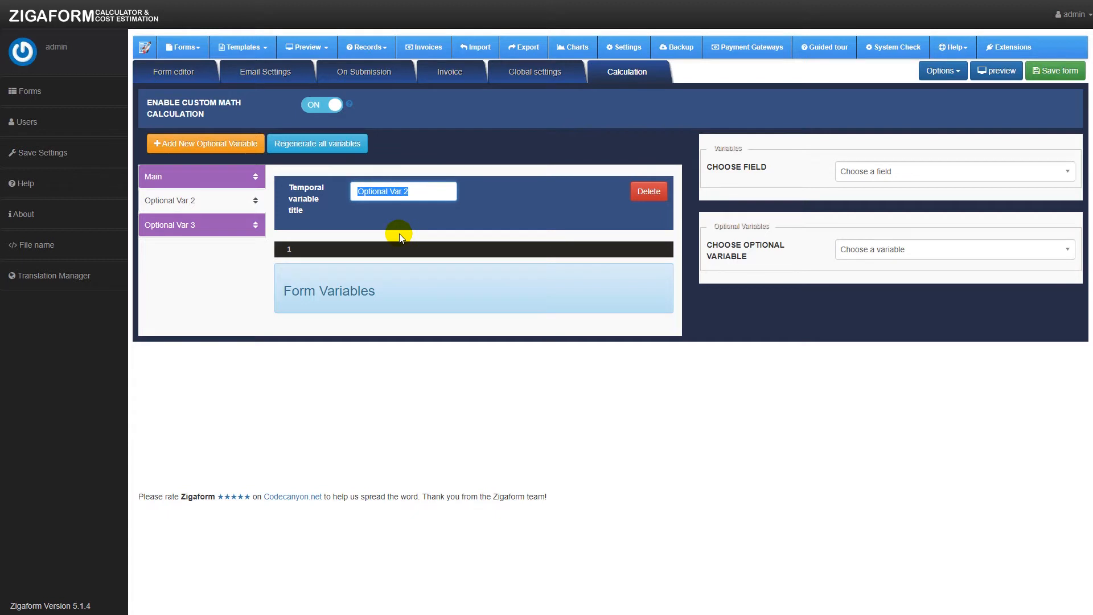
{"action": "type", "text": "Product"}
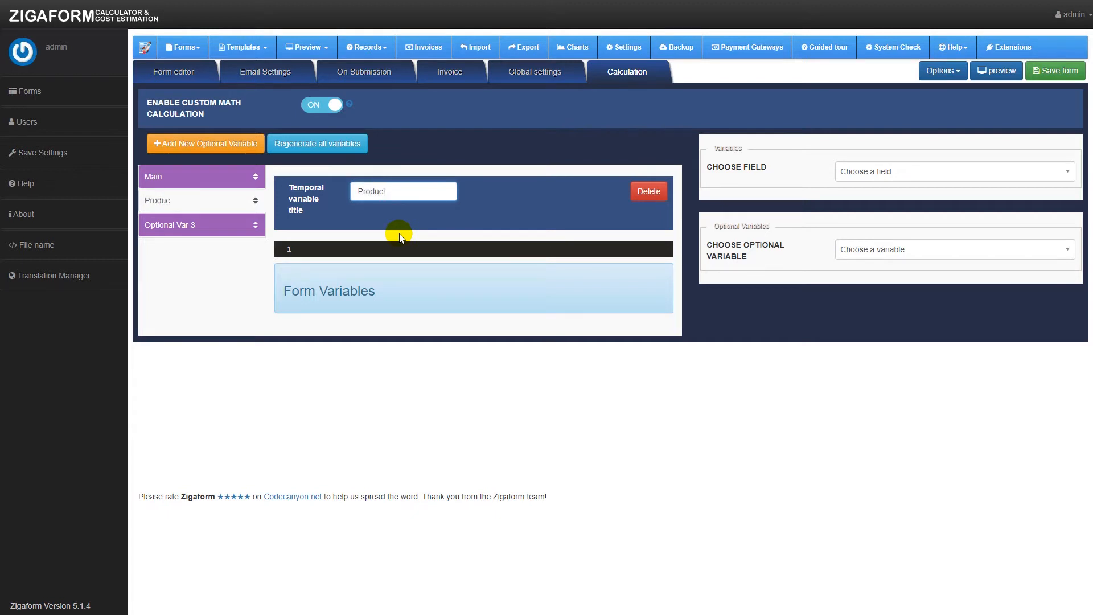
{"action": "type", "text": "s"}
Step: Rename the "Optional Var 3" variable to "Services" and the "Main" variable to "Total amount"
{"action": "left_click", "coordinate": [196, 223]}
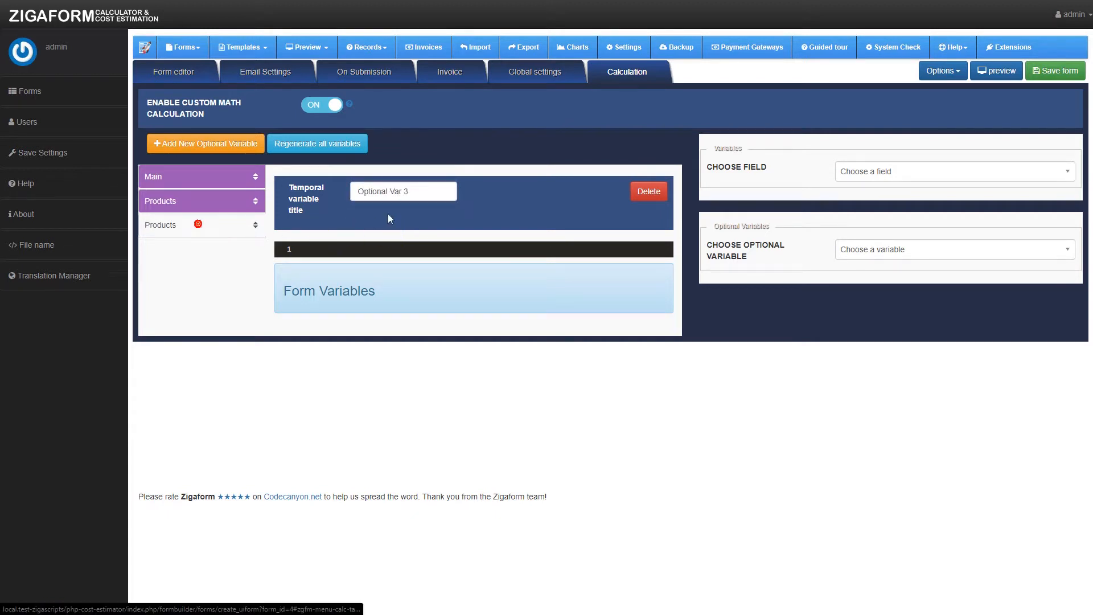
{"action": "left_click_drag", "start_coordinate": [426, 190], "coordinate": [360, 186]}
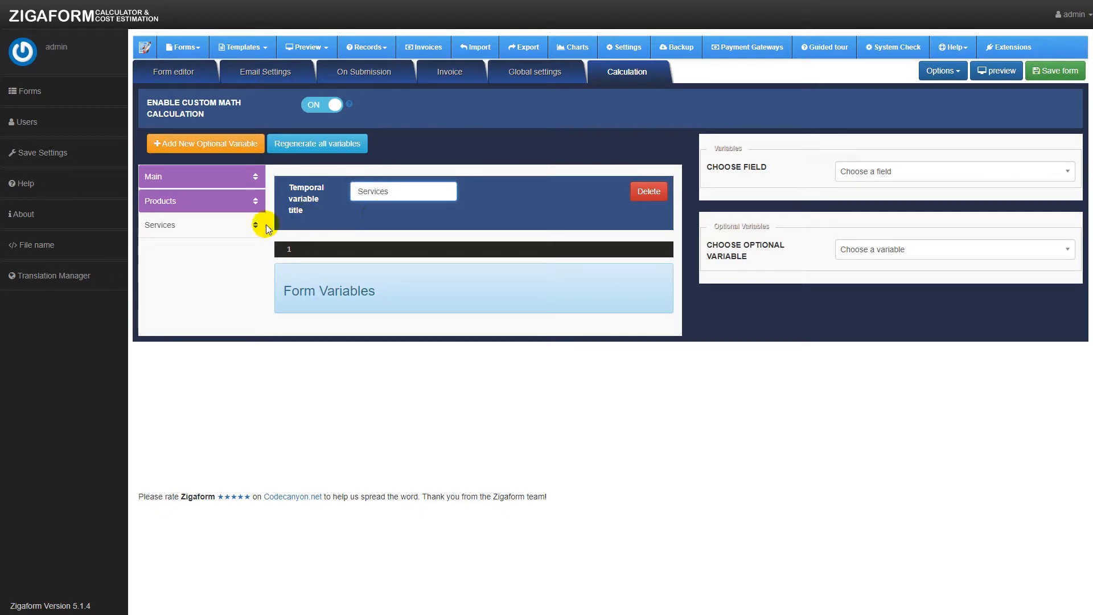
{"action": "left_click", "coordinate": [206, 177]}
{"action": "left_click", "coordinate": [393, 191]}
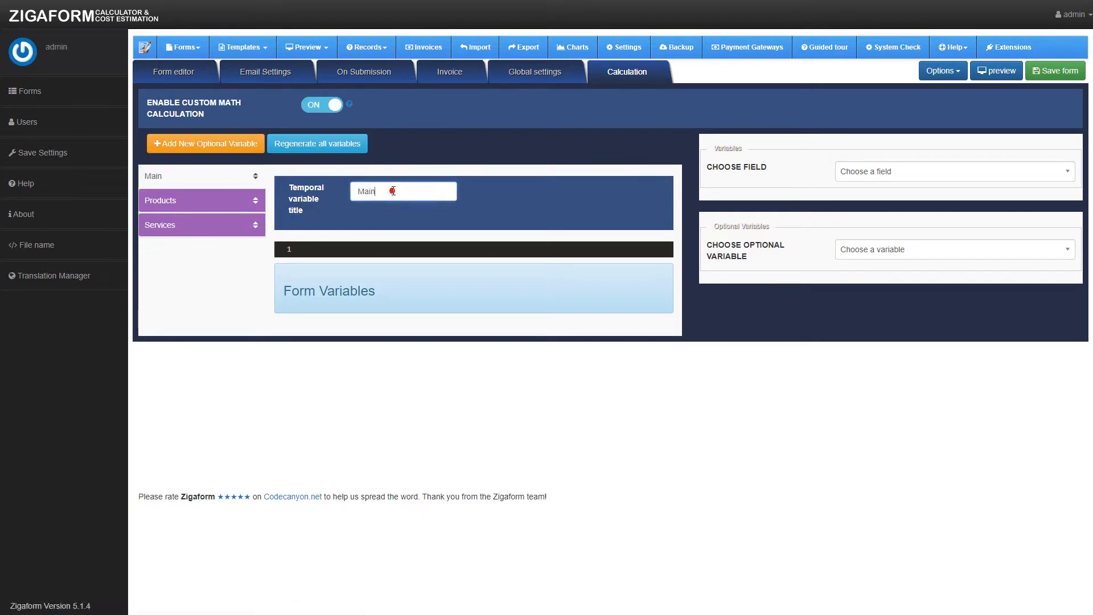
{"action": "type", "text": "Total amount"}
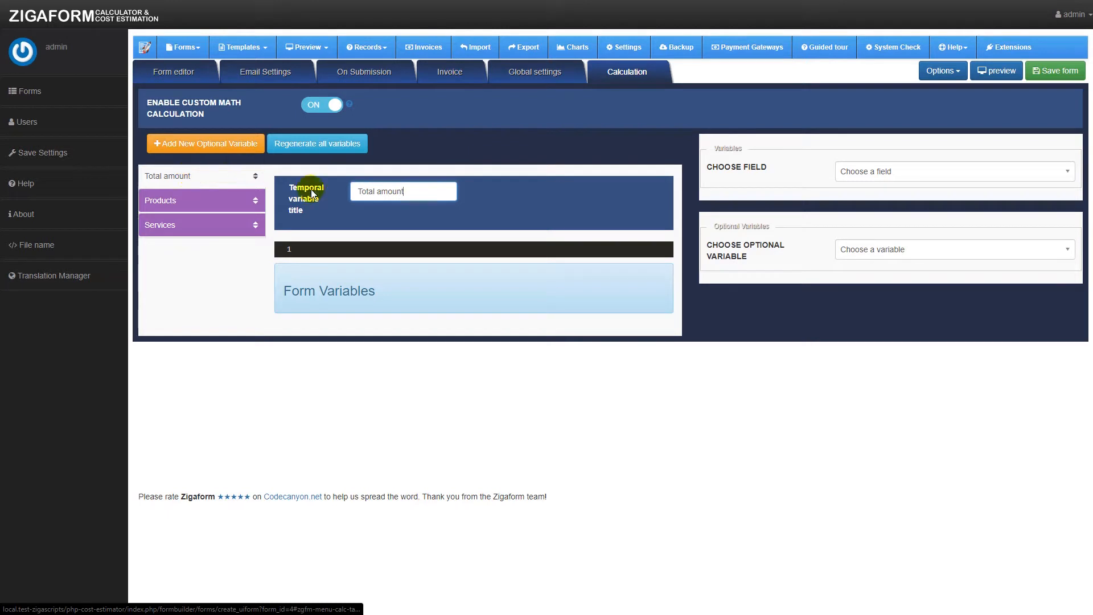
Step: Start the Services variable's code with "var total=0;" and begin the assignment "total=" on the second line
{"action": "left_click", "coordinate": [194, 222]}
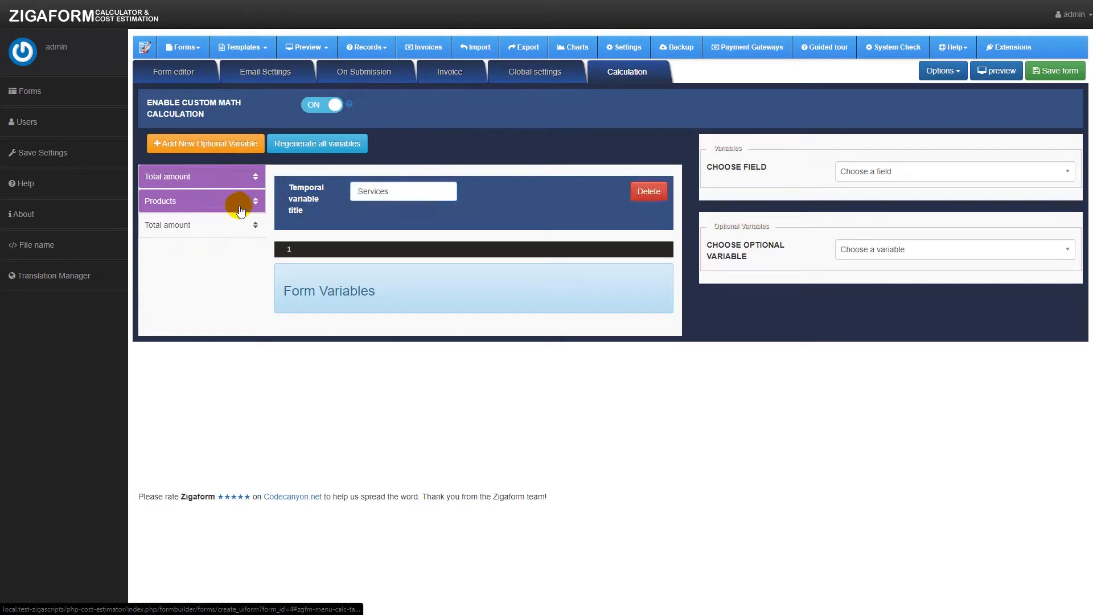
{"action": "left_click", "coordinate": [359, 191]}
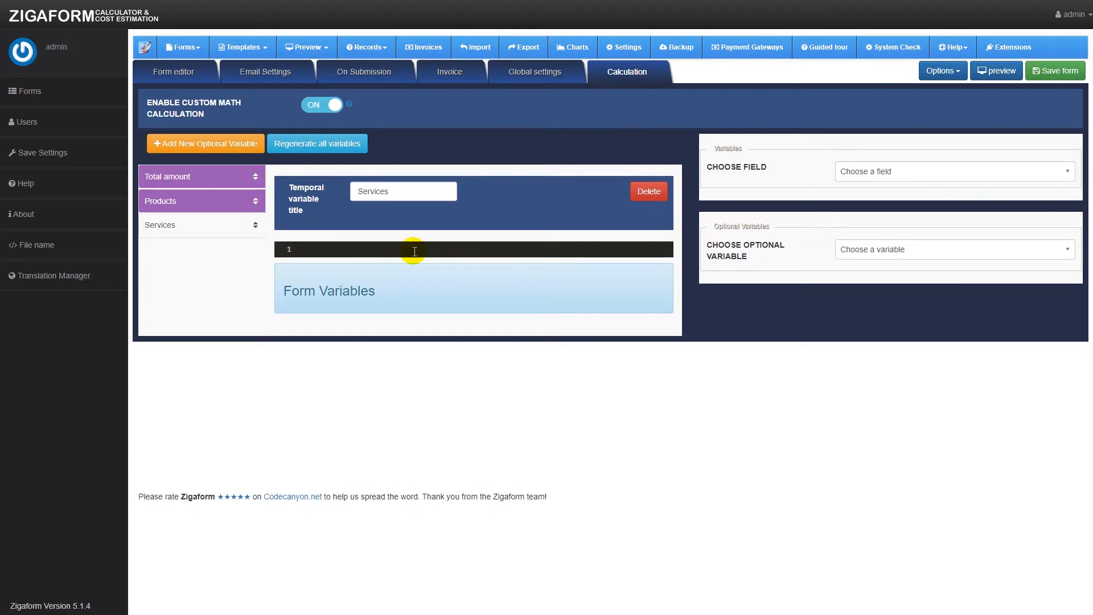
{"action": "type", "text": "var"}
{"action": "key", "text": "Return"}
{"action": "key", "text": "Return"}
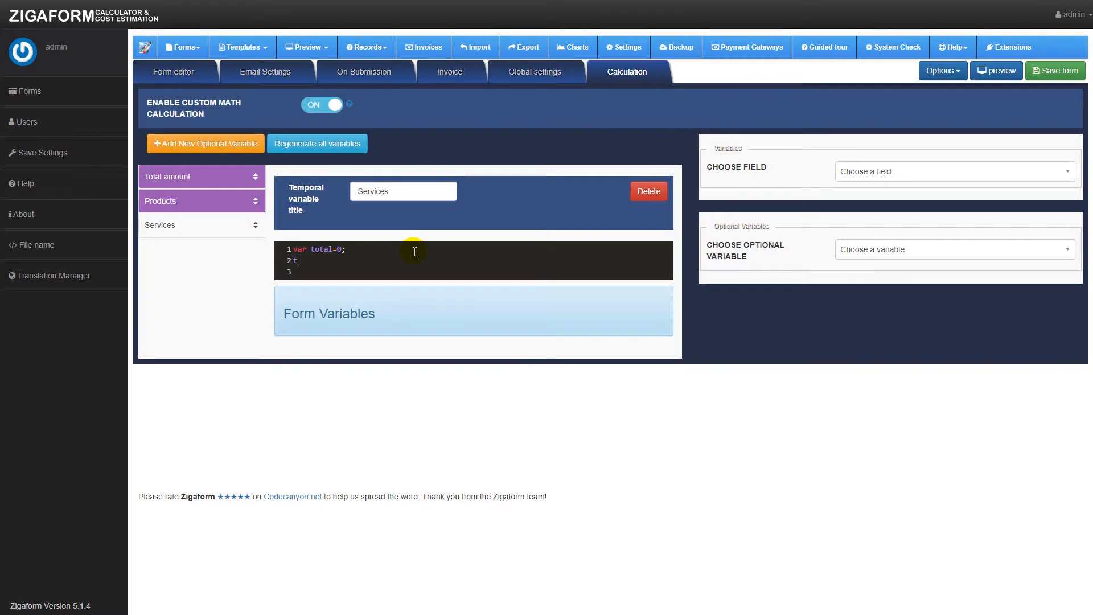
{"action": "type", "text": "total="}
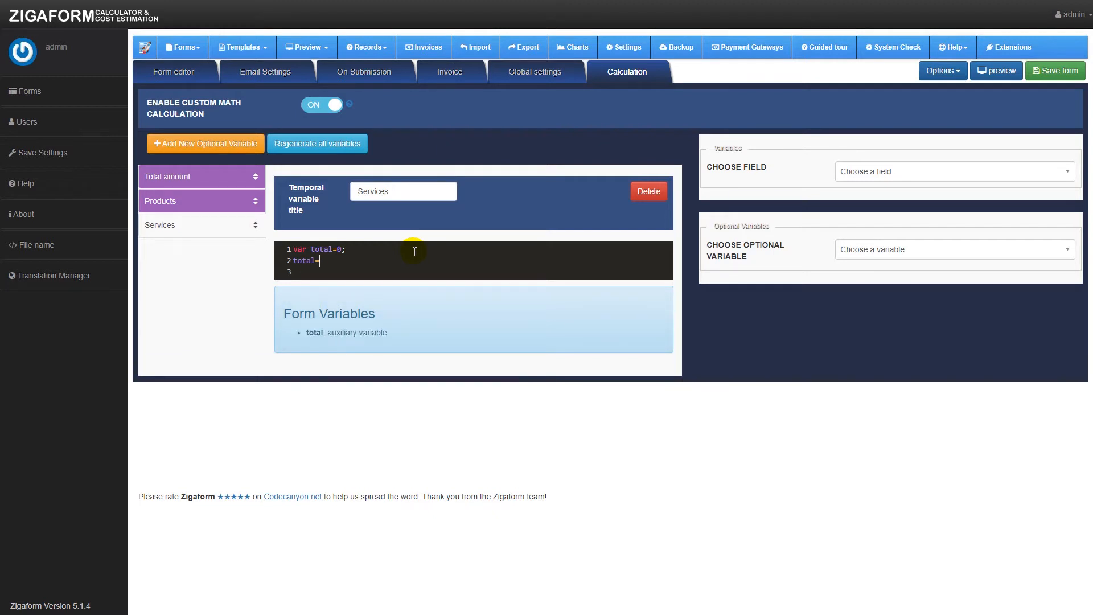
Step: Insert the Services field price variable fld_uia5g4iko6p_price after "total=" in the Services code, followed by a multiplication sign
{"action": "left_click", "coordinate": [884, 179]}
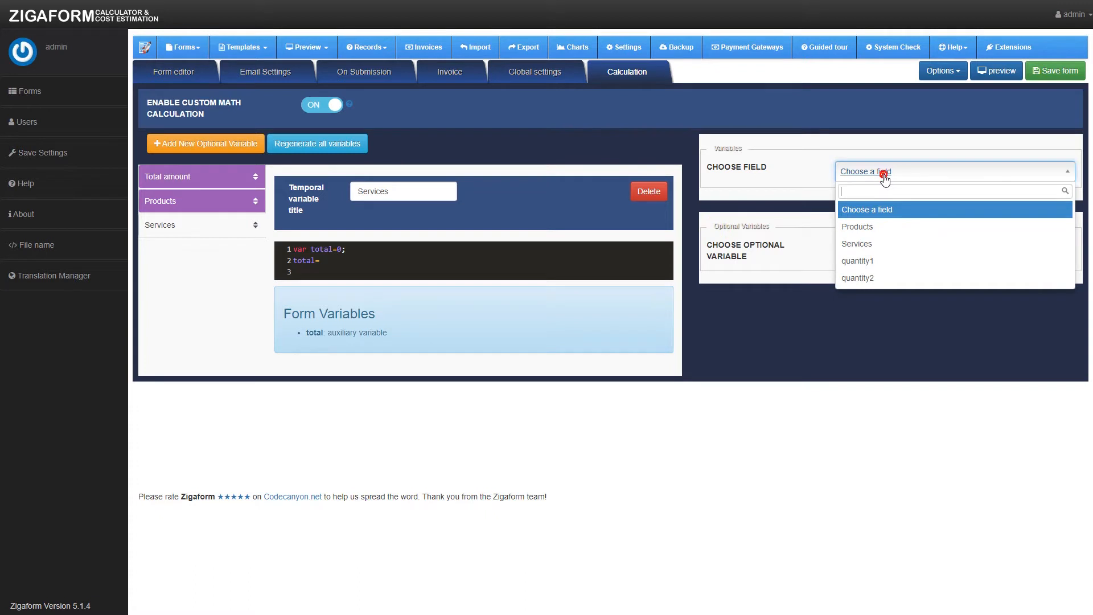
{"action": "left_click", "coordinate": [869, 244]}
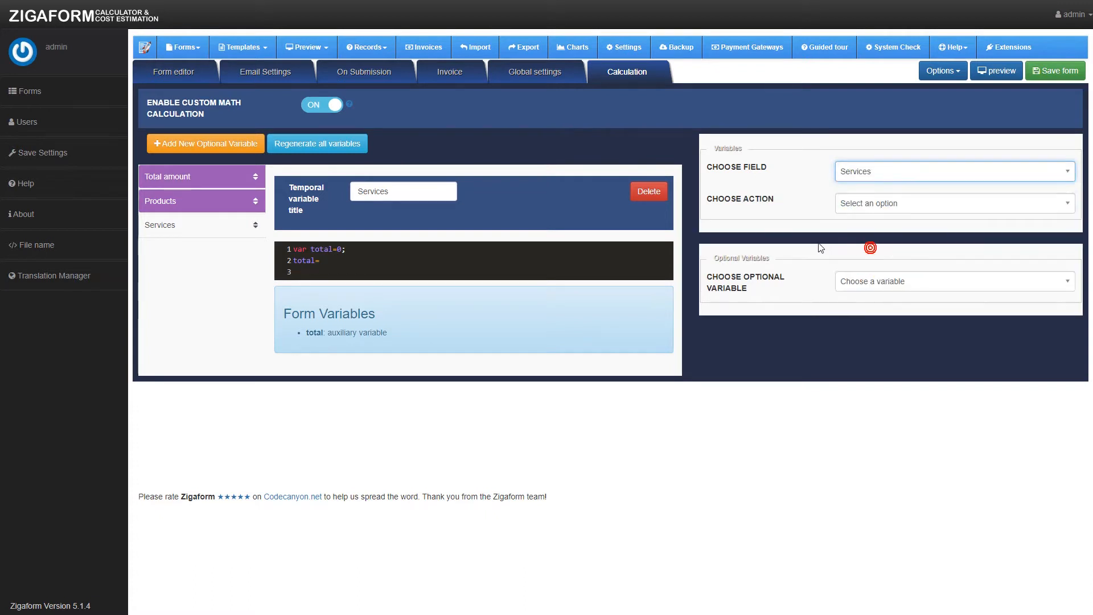
{"action": "left_click", "coordinate": [875, 206]}
{"action": "left_click", "coordinate": [854, 263]}
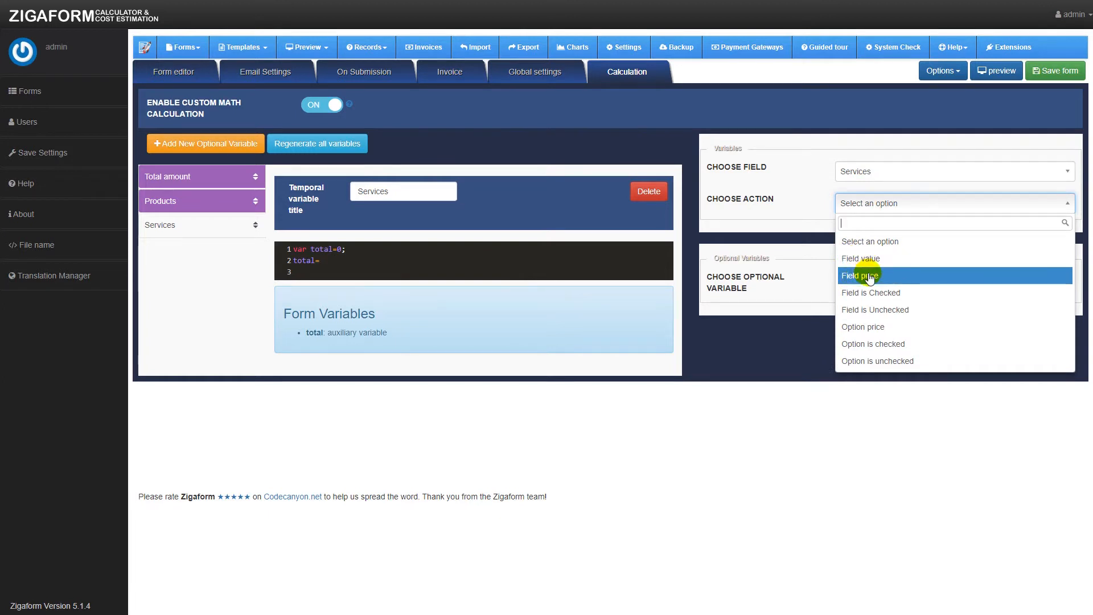
{"action": "left_click", "coordinate": [870, 278]}
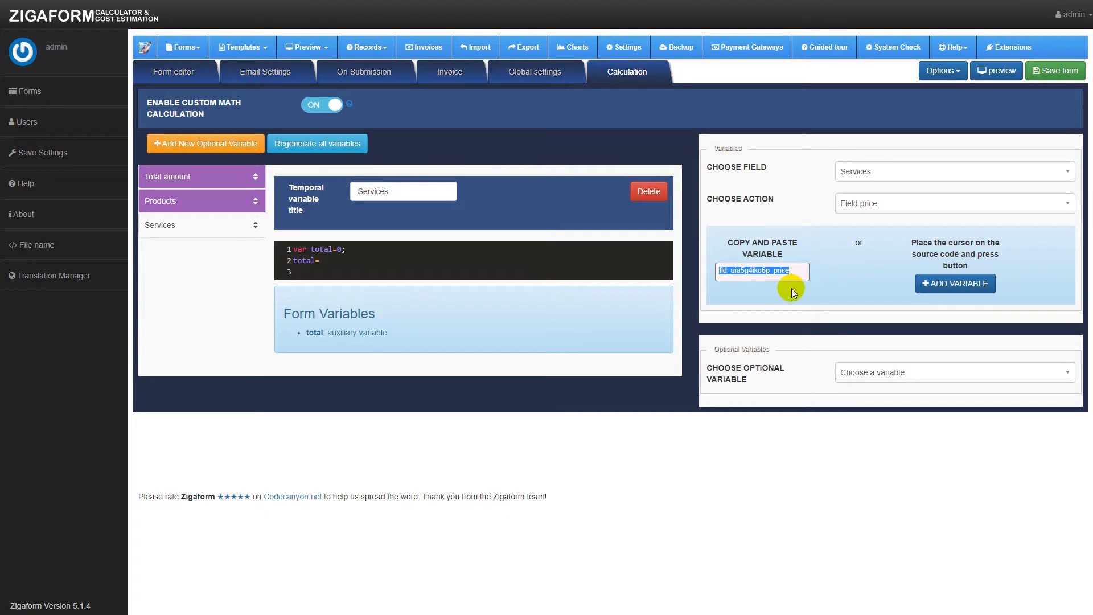
{"action": "left_click", "coordinate": [335, 263]}
{"action": "type", "text": "fld_uia5g4iko6p_price"}
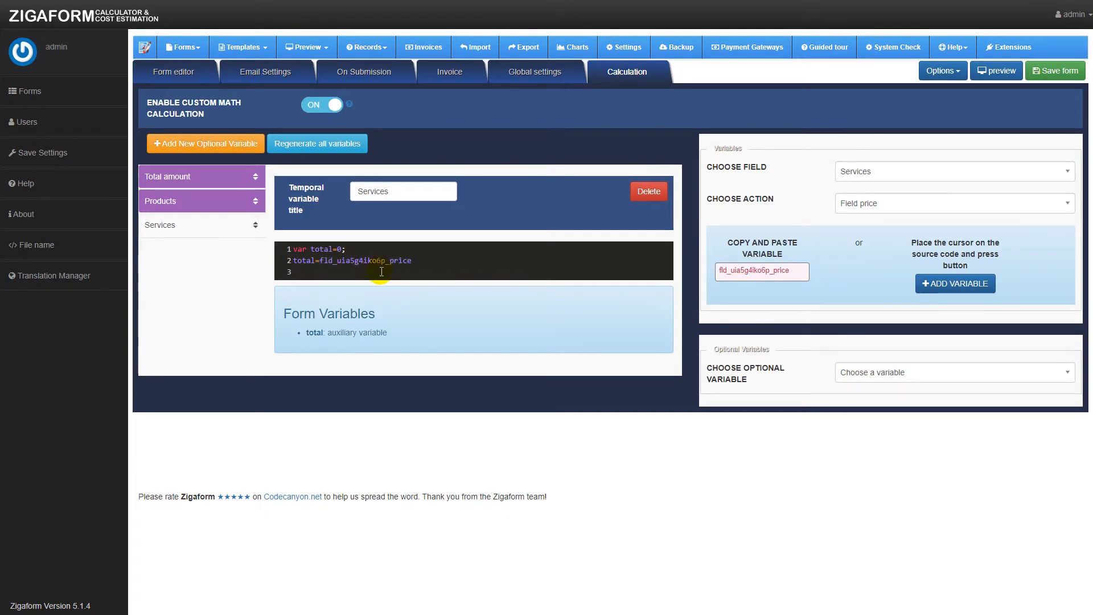
{"action": "type", "text": "*"}
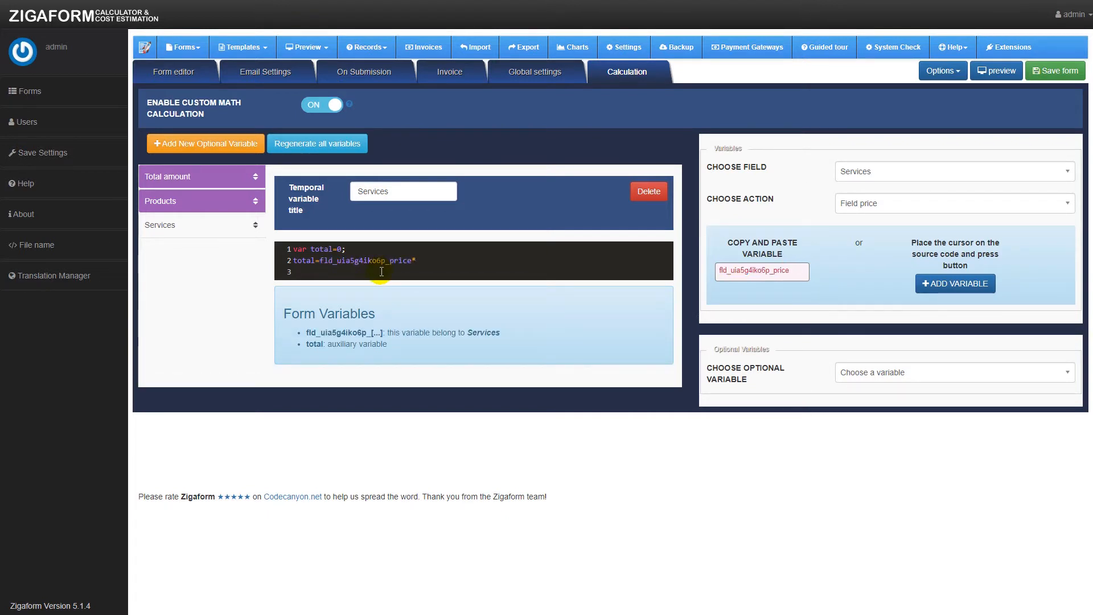
Step: Check the field name of the "Quantity for services" spinner in the form editor and return to the calculation settings
{"action": "left_click", "coordinate": [874, 173]}
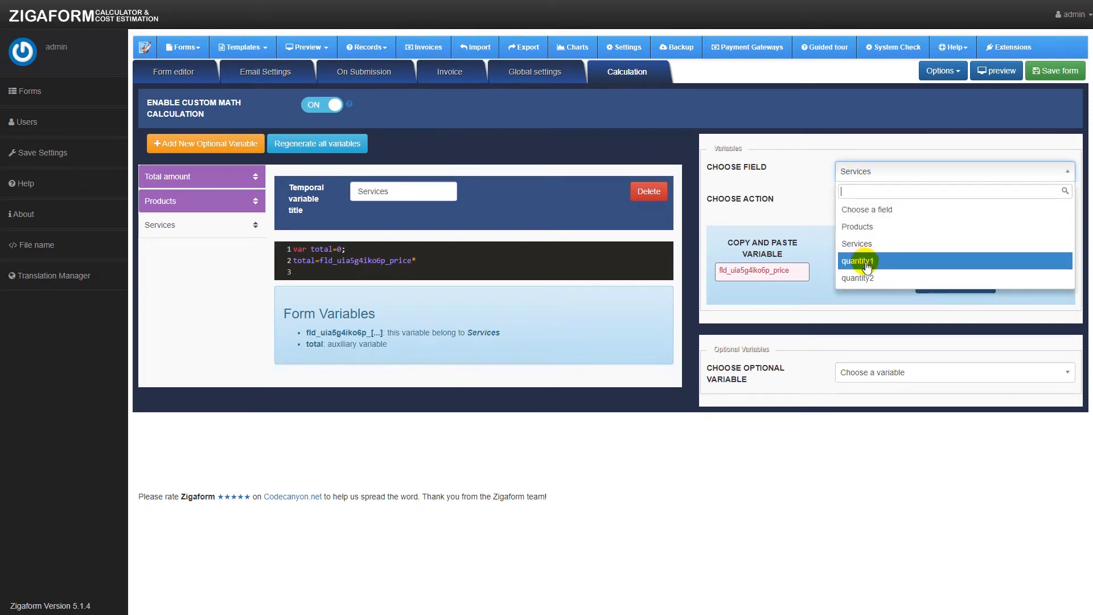
{"action": "left_click", "coordinate": [186, 69]}
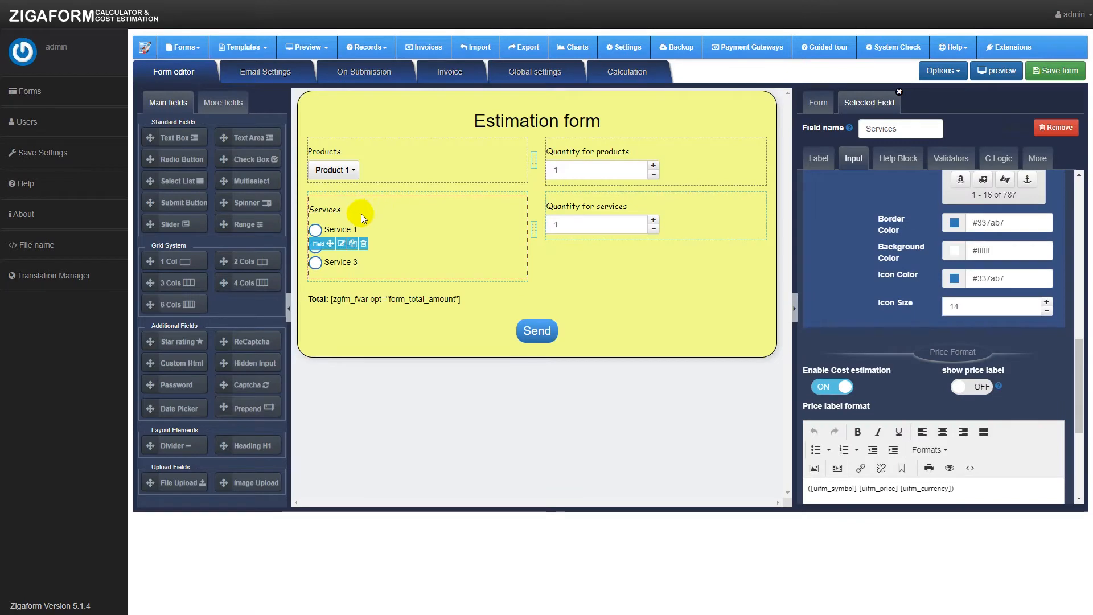
{"action": "left_click", "coordinate": [579, 227]}
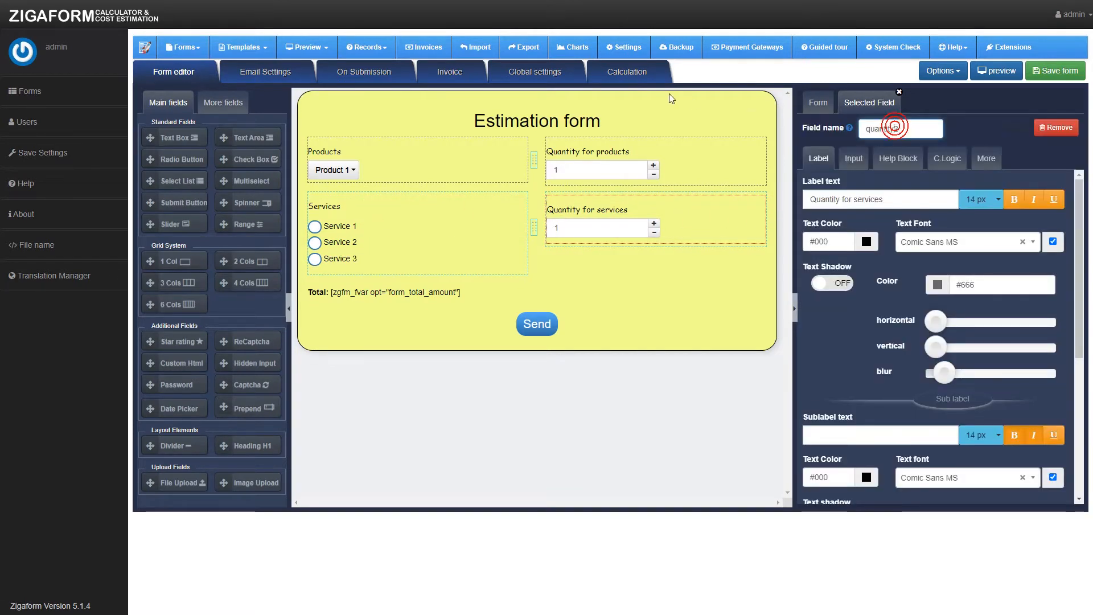
{"action": "left_click", "coordinate": [605, 70]}
Step: Add the quantity2 field value variable fld_uinuhckbchn_value as the multiplier in the Services formula
{"action": "left_click", "coordinate": [837, 175]}
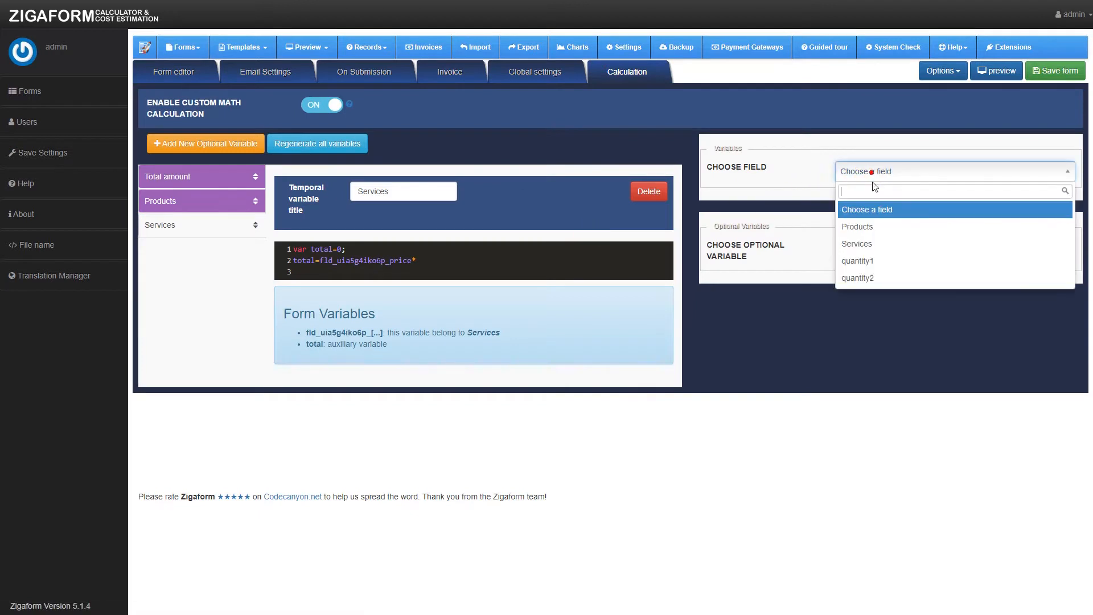
{"action": "left_click", "coordinate": [876, 278]}
{"action": "left_click", "coordinate": [883, 205]}
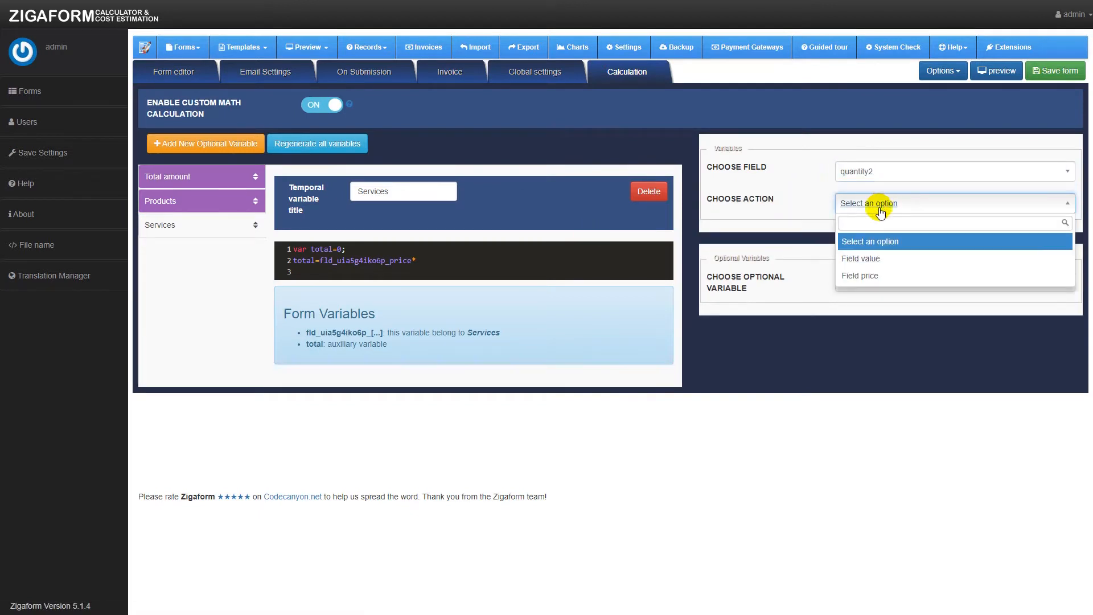
{"action": "left_click", "coordinate": [788, 255]}
{"action": "left_click", "coordinate": [778, 269]}
{"action": "key", "text": "ctrl+c"}
{"action": "left_click", "coordinate": [463, 263]}
{"action": "key", "text": "ctrl+v"}
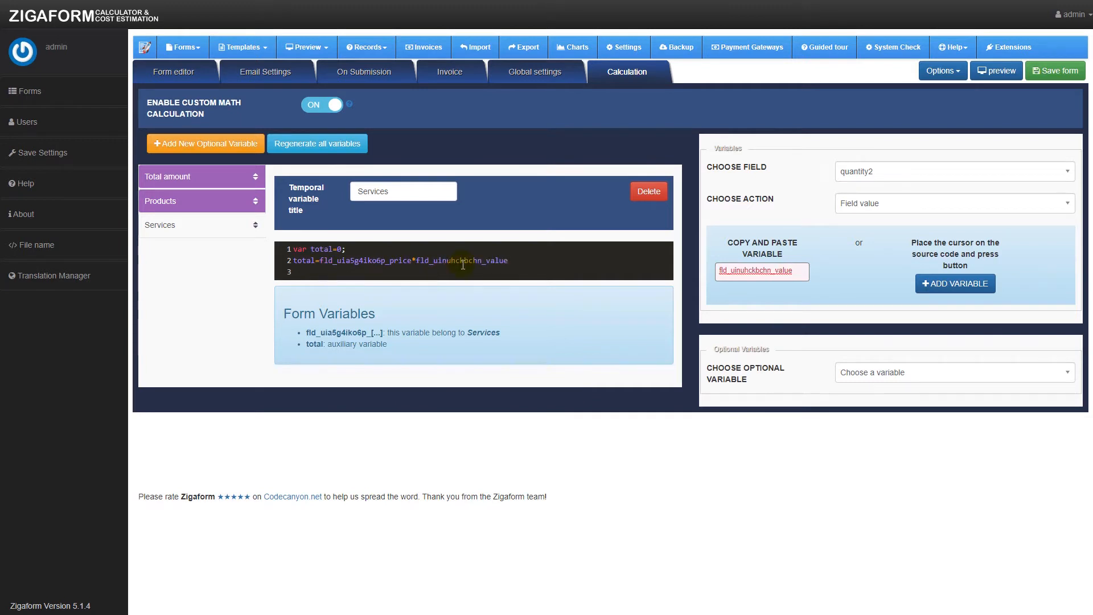
Step: Close the Services formula line with a semicolon and add "return total;" on line 4
{"action": "type", "text": ";"}
{"action": "key", "text": "Return"}
{"action": "key", "text": "Return"}
{"action": "type", "text": "r"}
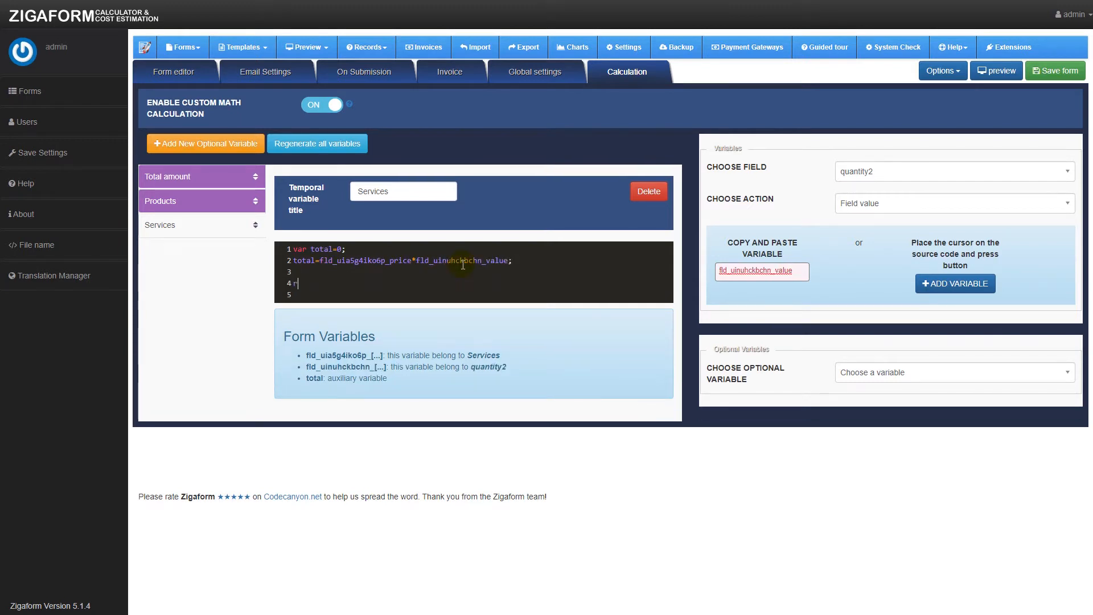
{"action": "type", "text": "eturn total;"}
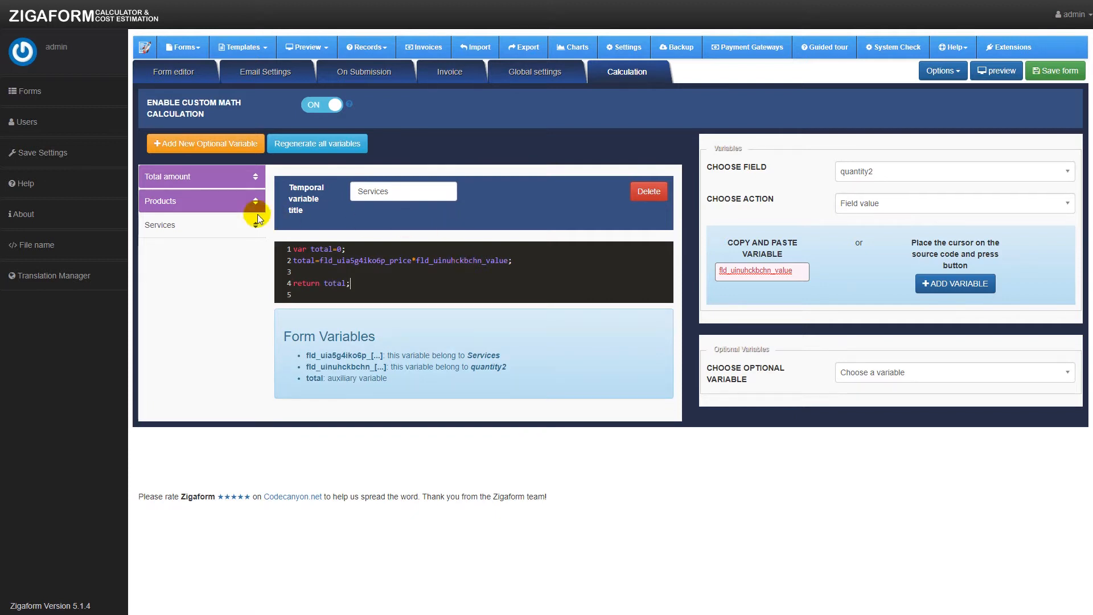
Step: Start the Products variable's code with "var total=0;" and begin the assignment "total=" on the second line
{"action": "left_click", "coordinate": [192, 205]}
{"action": "left_click", "coordinate": [348, 248]}
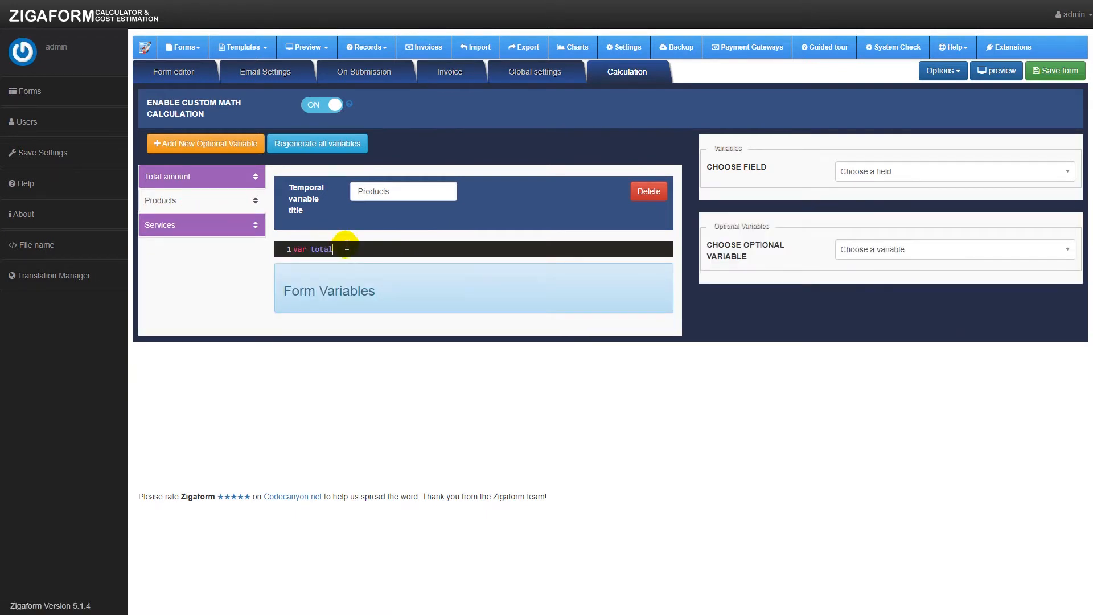
{"action": "type", "text": "var total=0;"}
{"action": "key", "text": "Return"}
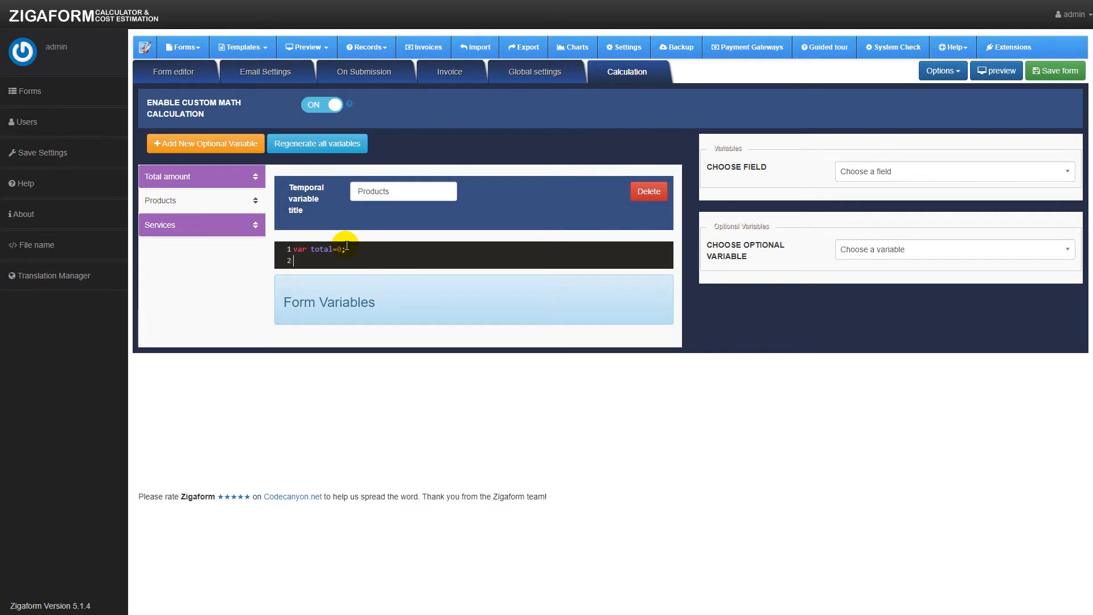
{"action": "type", "text": "total="}
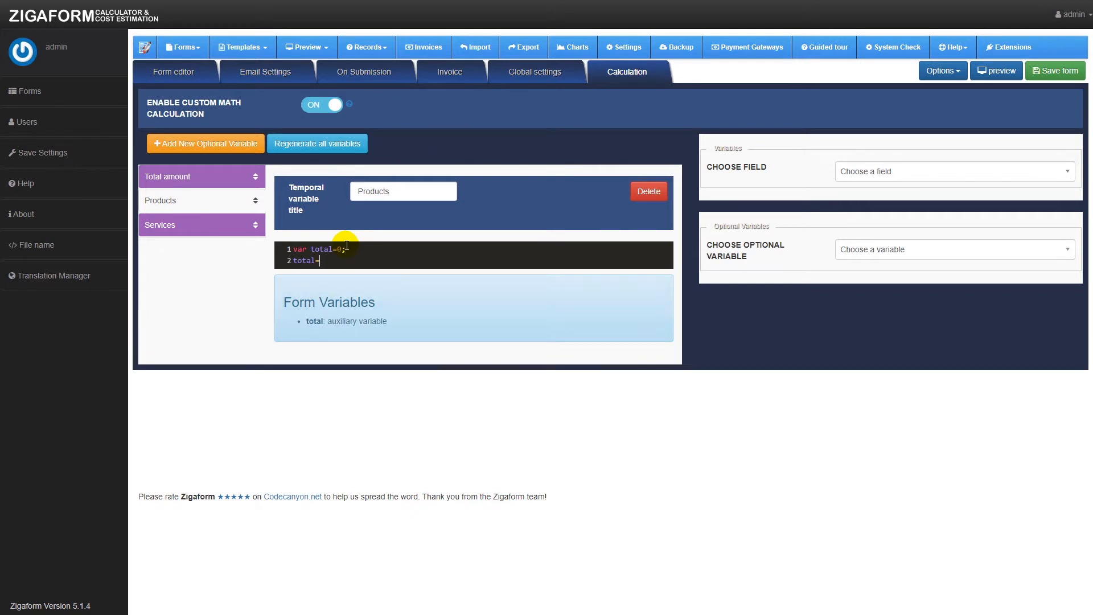
Step: Insert the Products field price variable fld_ui4lt3z6yhx_price after "total=" in the Products code, followed by a multiplication sign
{"action": "left_click", "coordinate": [863, 177]}
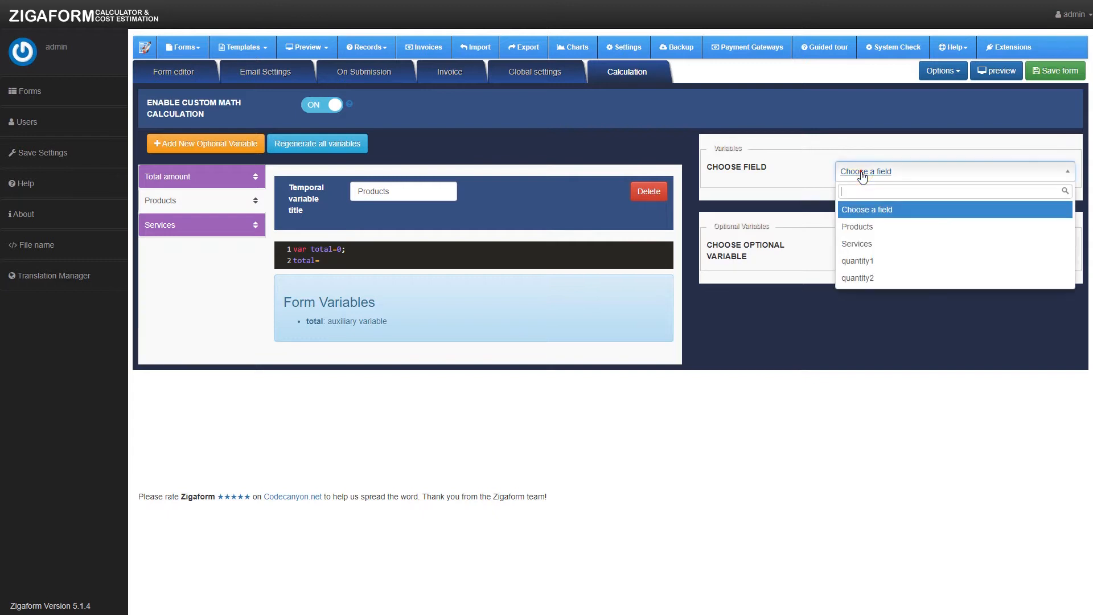
{"action": "left_click", "coordinate": [866, 229]}
{"action": "left_click", "coordinate": [850, 203]}
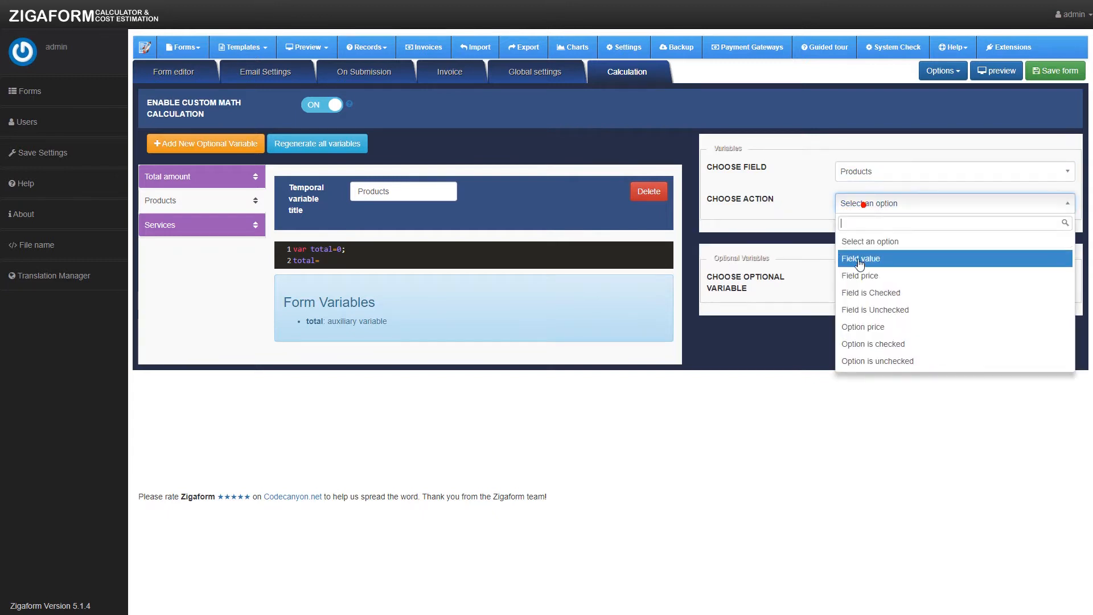
{"action": "left_click", "coordinate": [865, 281]}
{"action": "left_click", "coordinate": [775, 272]}
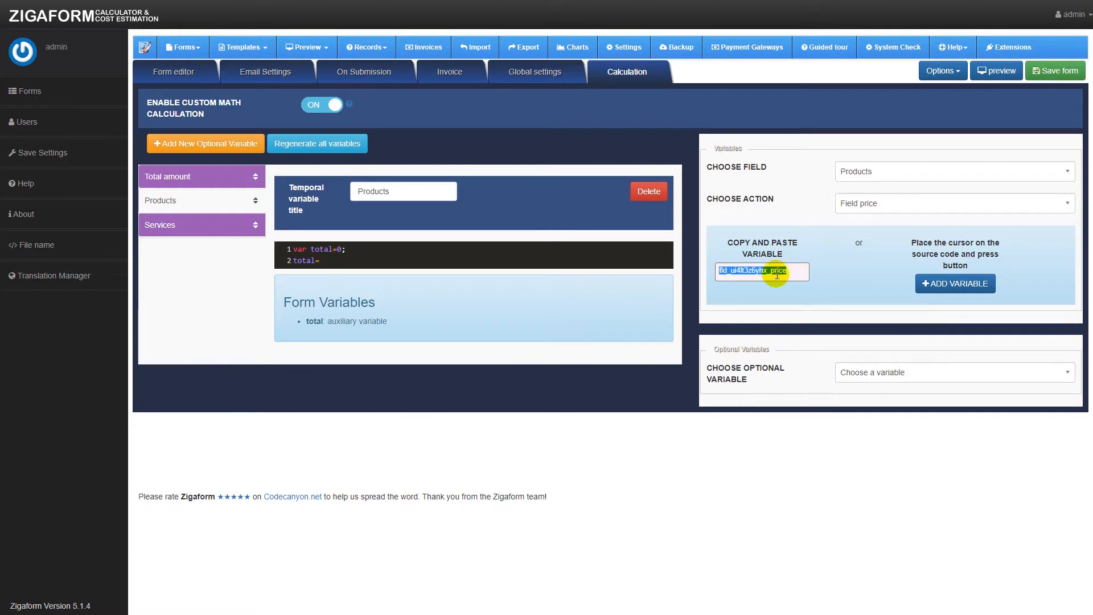
{"action": "left_click", "coordinate": [364, 260]}
{"action": "key", "text": "ctrl+v"}
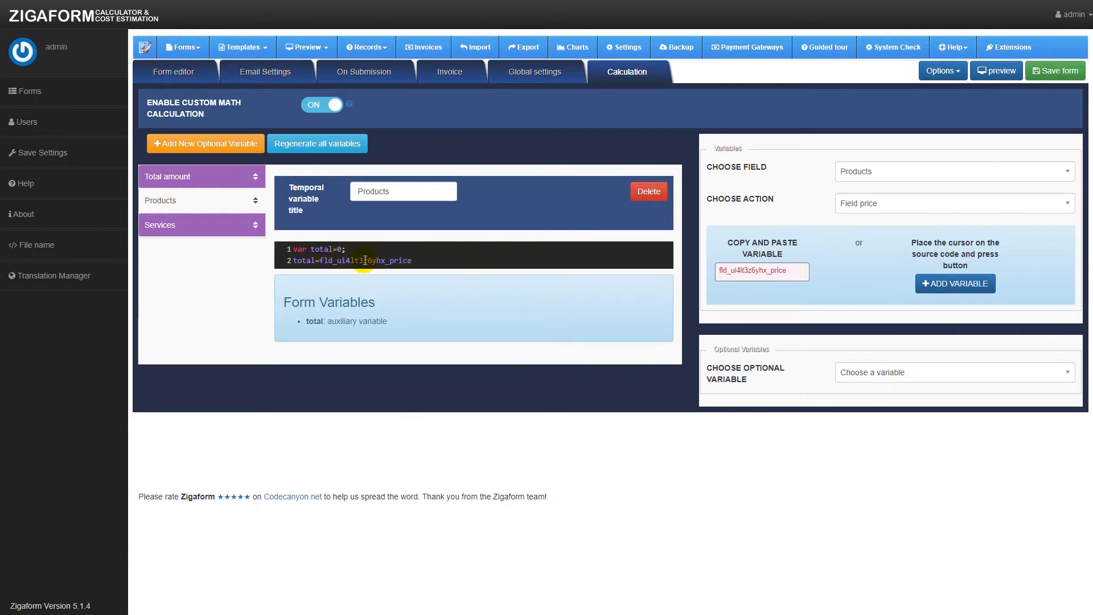
{"action": "type", "text": "*"}
Step: Add the quantity1 field value variable fld_uir3ymia37i_value as the multiplier in the Products formula
{"action": "left_click", "coordinate": [914, 171]}
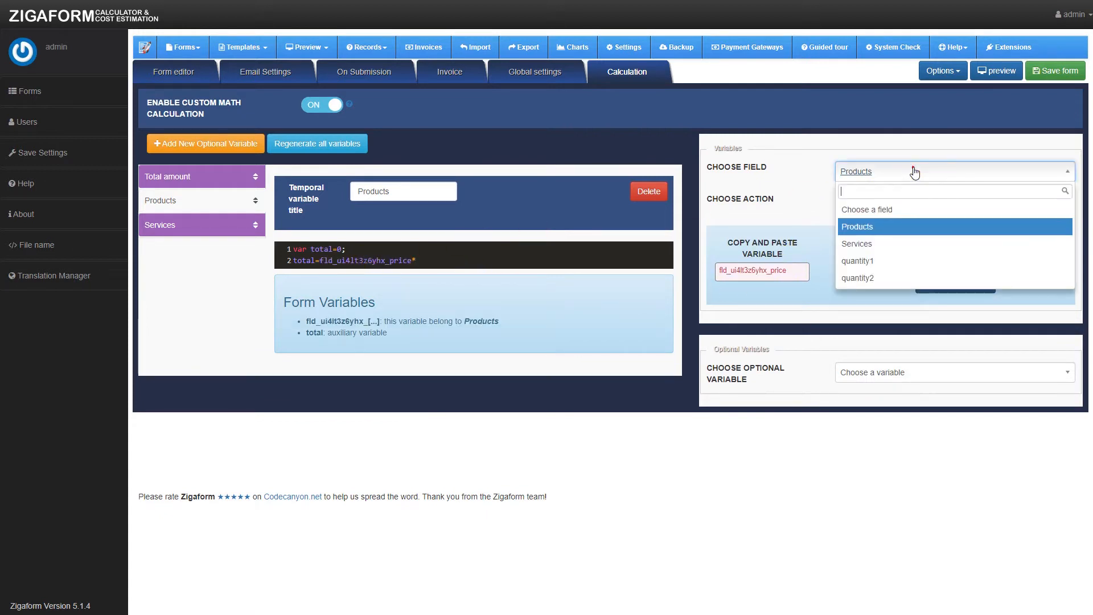
{"action": "left_click", "coordinate": [877, 259]}
{"action": "left_click", "coordinate": [879, 205]}
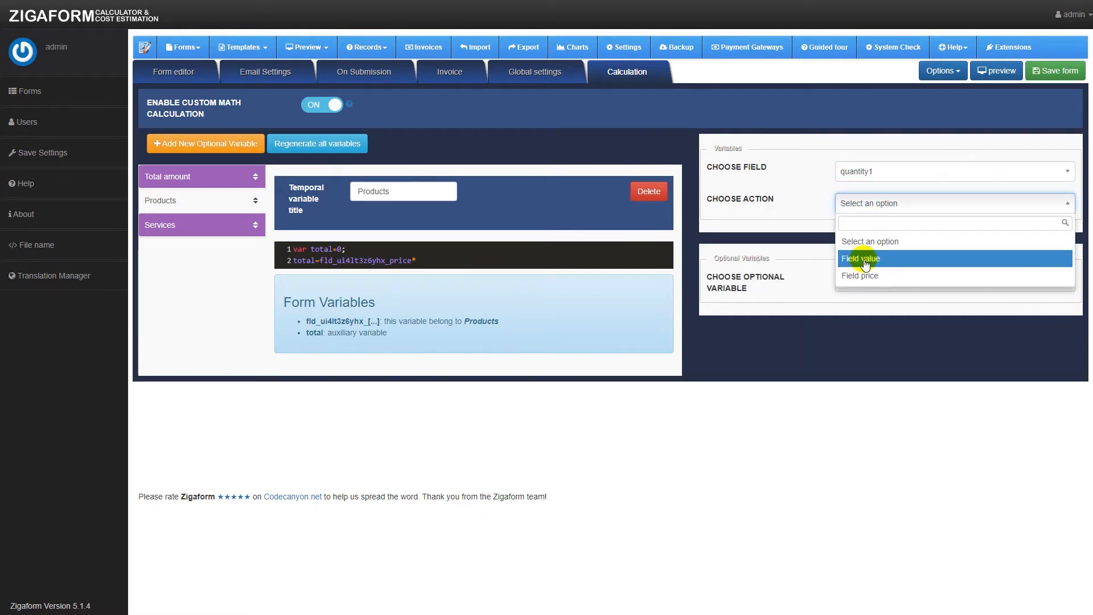
{"action": "left_click", "coordinate": [865, 256]}
{"action": "key", "text": "ctrl+c"}
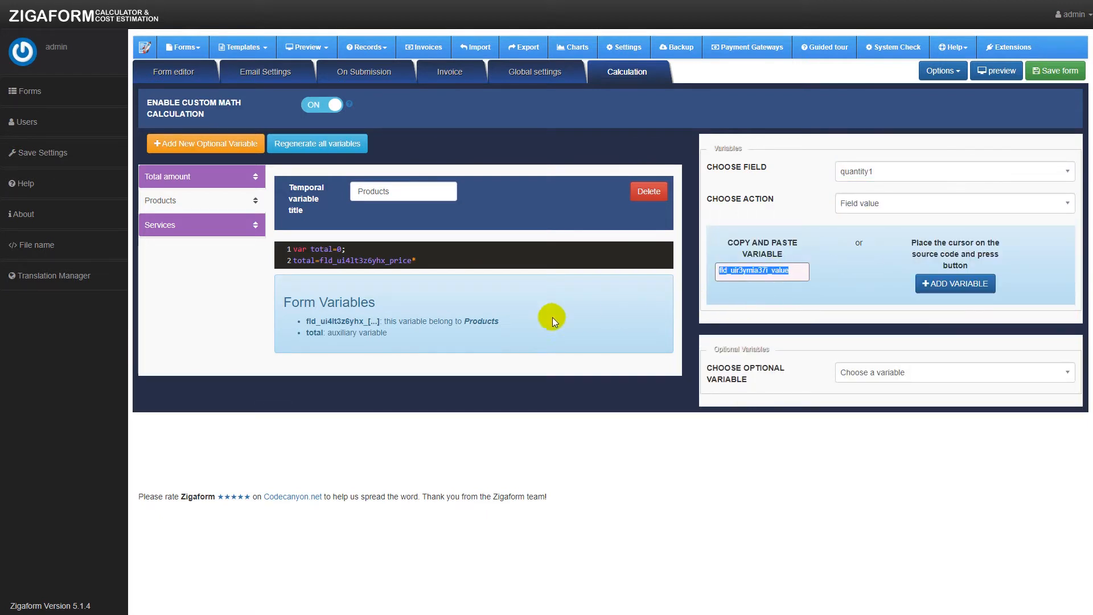
{"action": "left_click", "coordinate": [429, 262]}
{"action": "key", "text": "ctrl+v"}
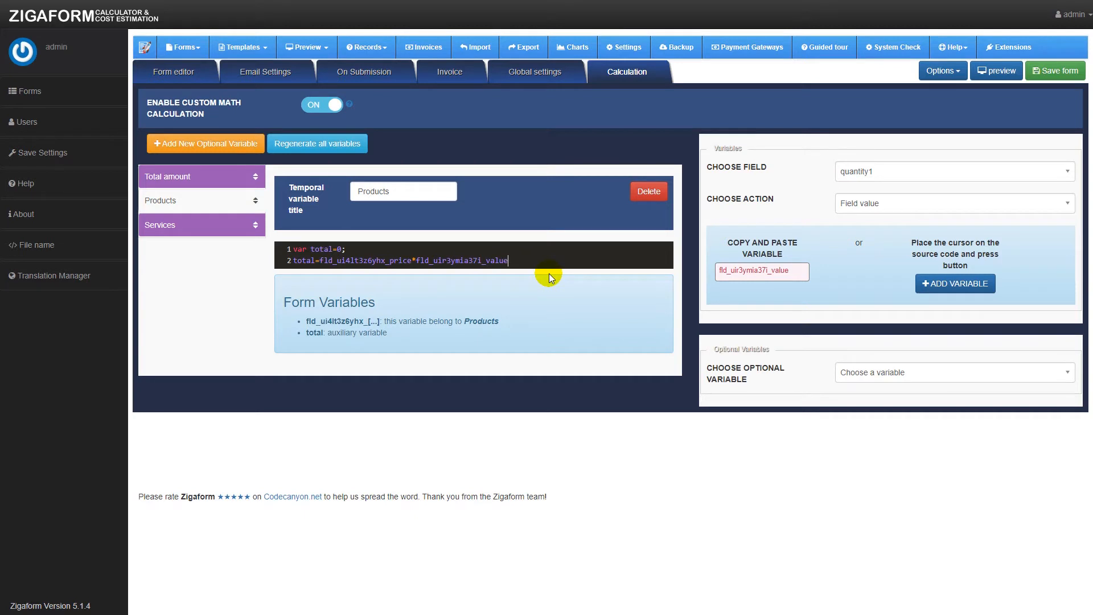
Step: Close the Products formula line with a semicolon and add "return total;" on line 3
{"action": "type", "text": ";"}
{"action": "key", "text": "Return"}
{"action": "type", "text": "ret"}
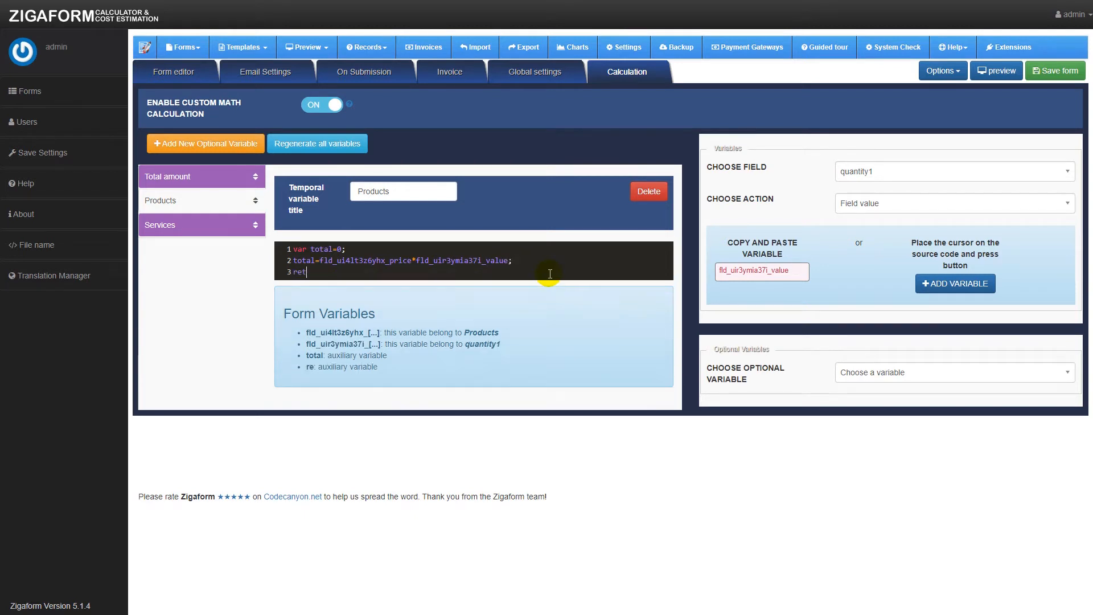
{"action": "type", "text": "urn total;"}
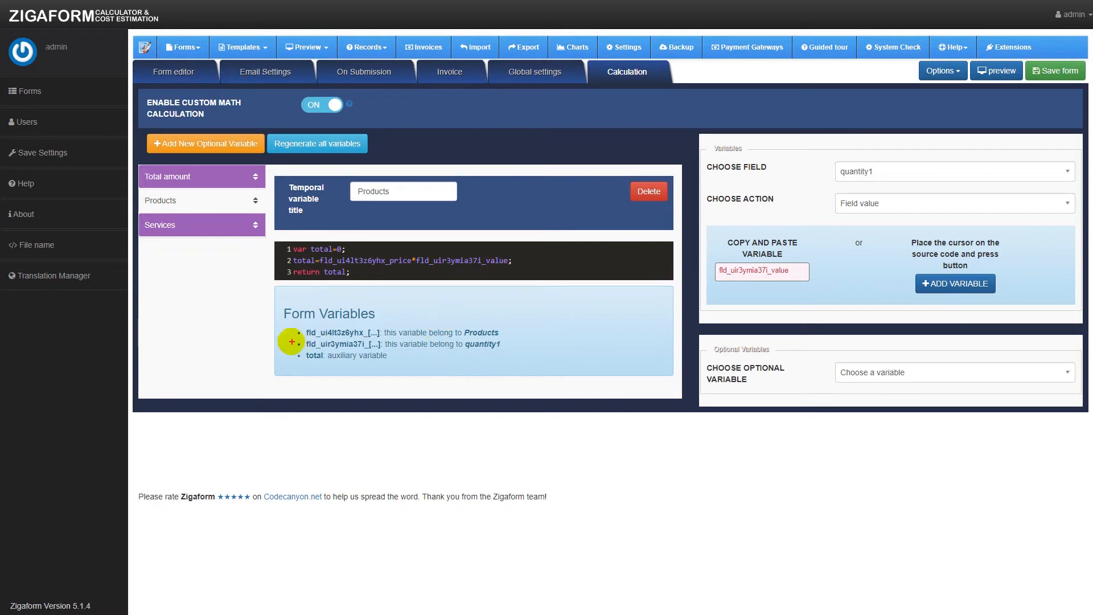
{"action": "mouse_move", "coordinate": [273, 312]}
{"action": "left_mouse_down"}
{"action": "mouse_move", "coordinate": [464, 366]}
{"action": "mouse_move", "coordinate": [535, 373]}
{"action": "left_mouse_up"}
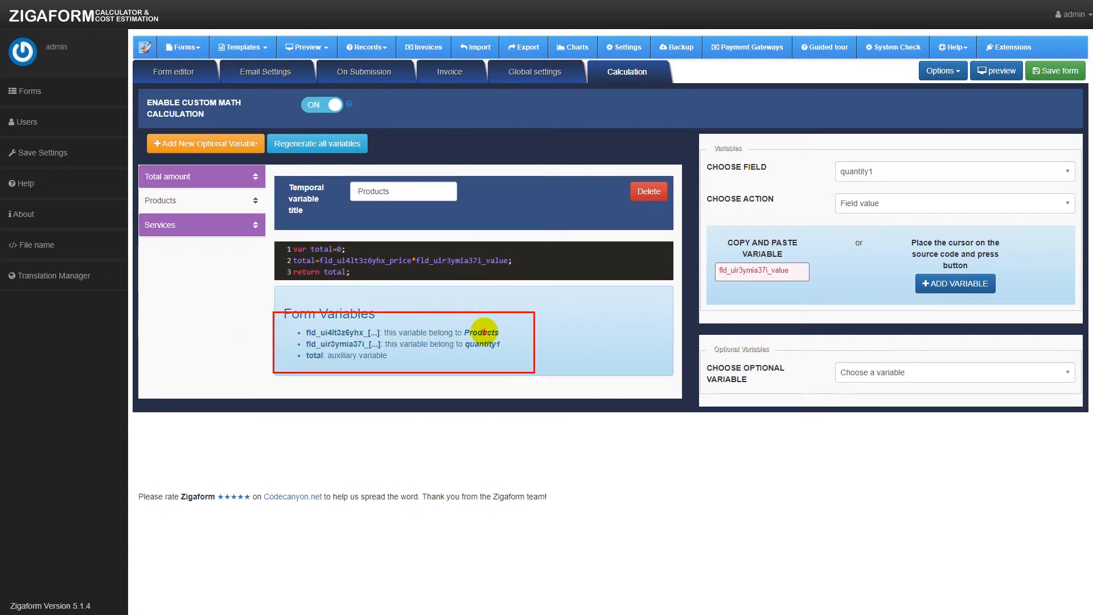
Step: Start the Total amount variable's code with "var total=0;" and begin the assignment "total=" on the second line
{"action": "left_click", "coordinate": [170, 176]}
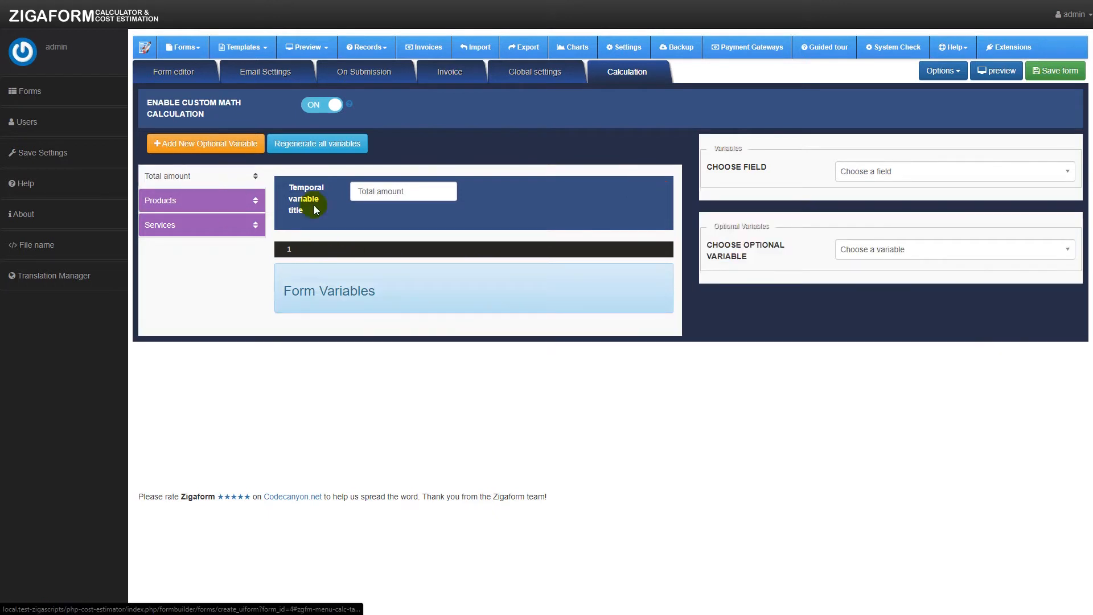
{"action": "type", "text": "var total"}
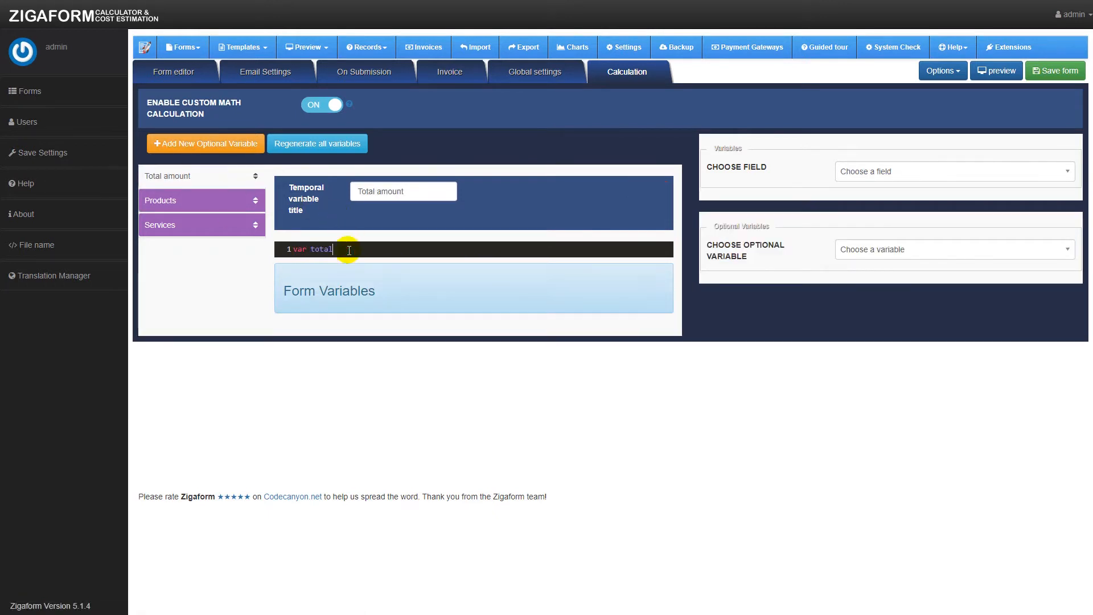
{"action": "type", "text": "=0;"}
{"action": "key", "text": "Return"}
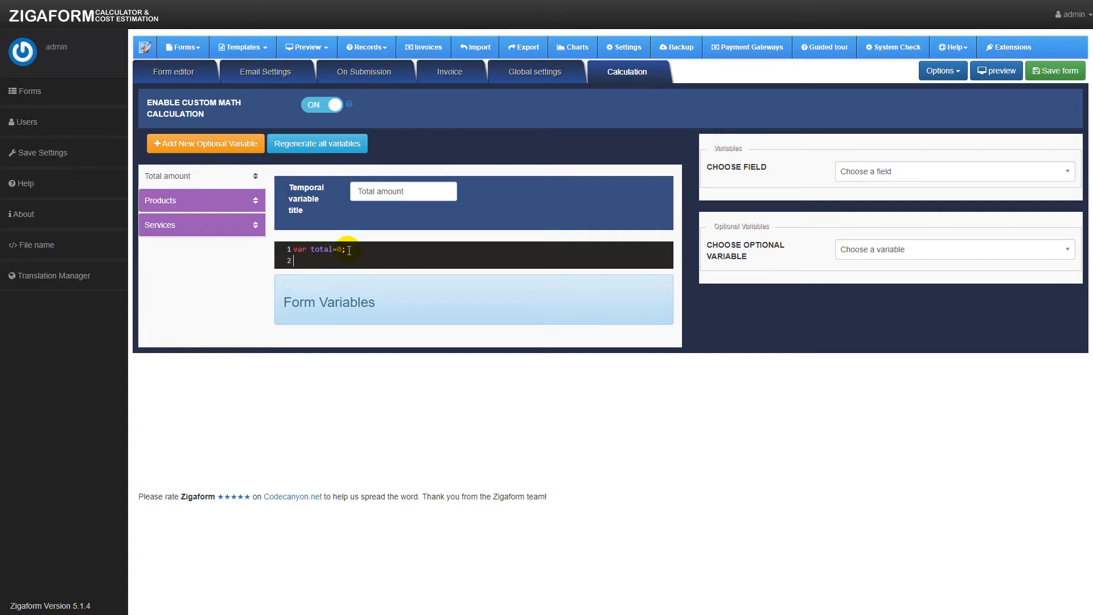
{"action": "type", "text": "total="}
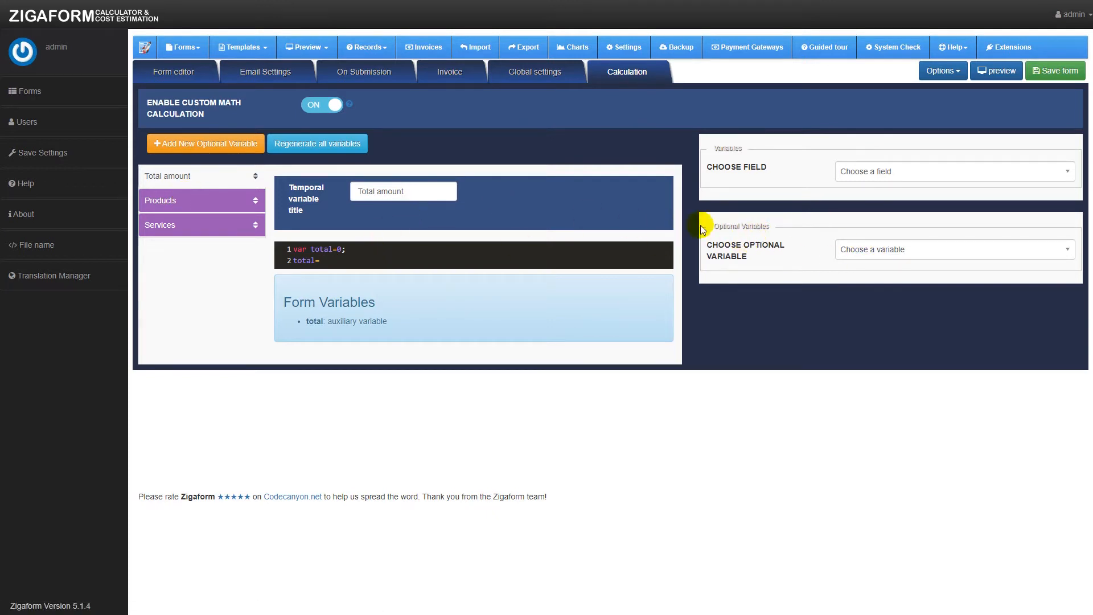
Step: Insert the Products optional variable fldopt_77204 after "total=" in the Total amount code, followed by a plus sign
{"action": "mouse_move", "coordinate": [682, 223]}
{"action": "left_mouse_down"}
{"action": "mouse_move", "coordinate": [857, 266]}
{"action": "mouse_move", "coordinate": [1071, 296]}
{"action": "left_mouse_up"}
{"action": "key", "text": "Escape"}
{"action": "left_click", "coordinate": [840, 254]}
{"action": "left_click", "coordinate": [874, 303]}
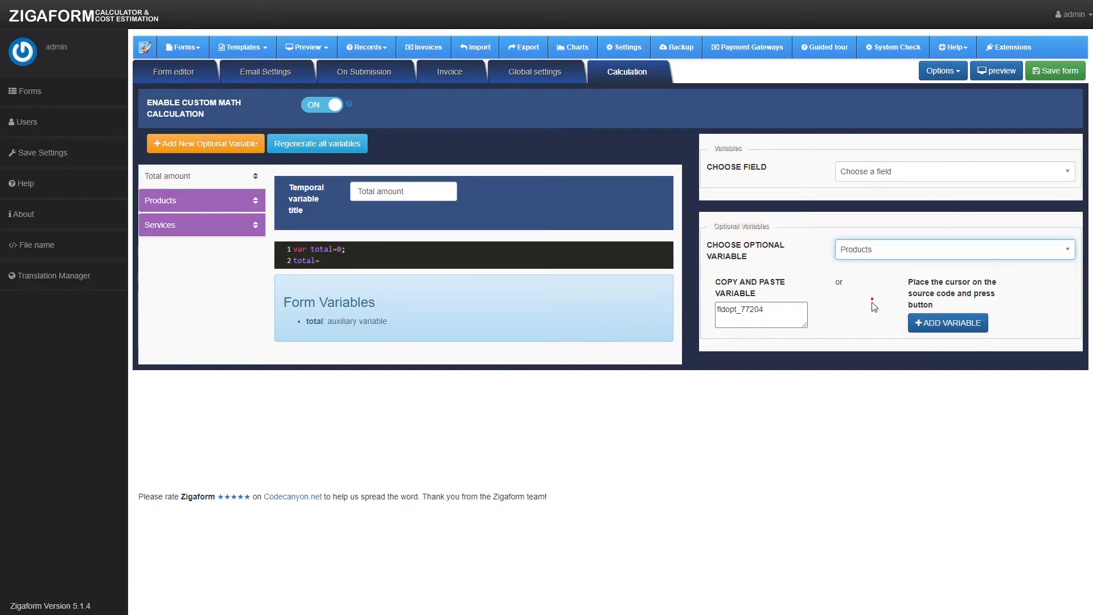
{"action": "left_click", "coordinate": [770, 311]}
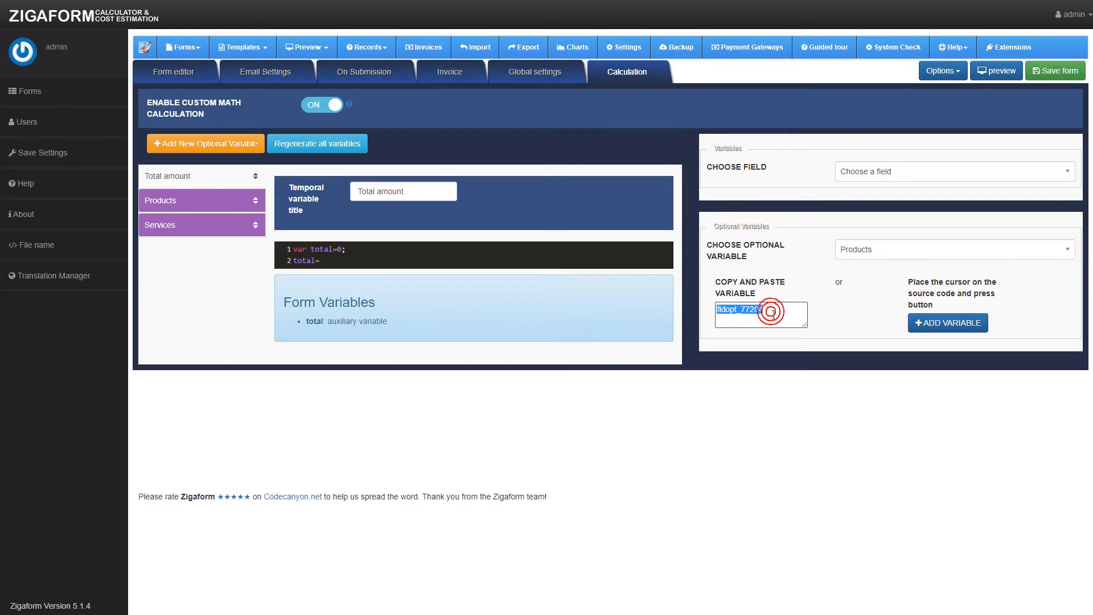
{"action": "left_click", "coordinate": [348, 262]}
{"action": "key", "text": "ctrl+v"}
{"action": "type", "text": "+"}
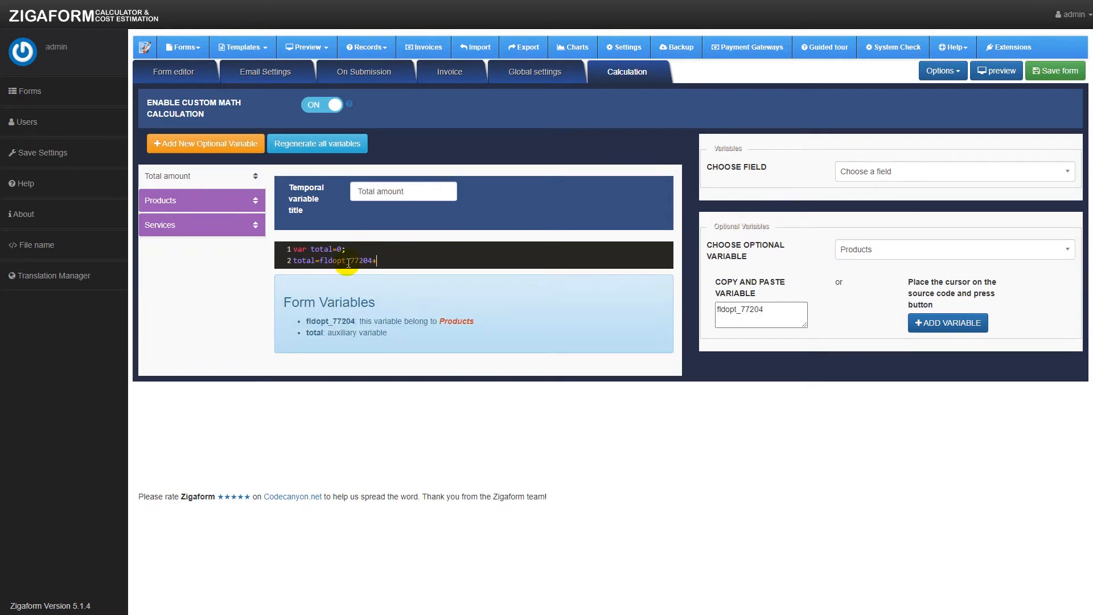
Step: Add the Services optional variable fldopt_7fyje to the Total amount sum, end the line with a semicolon and add "return total;" below
{"action": "left_click", "coordinate": [905, 249]}
{"action": "left_click", "coordinate": [882, 321]}
{"action": "left_click", "coordinate": [772, 311]}
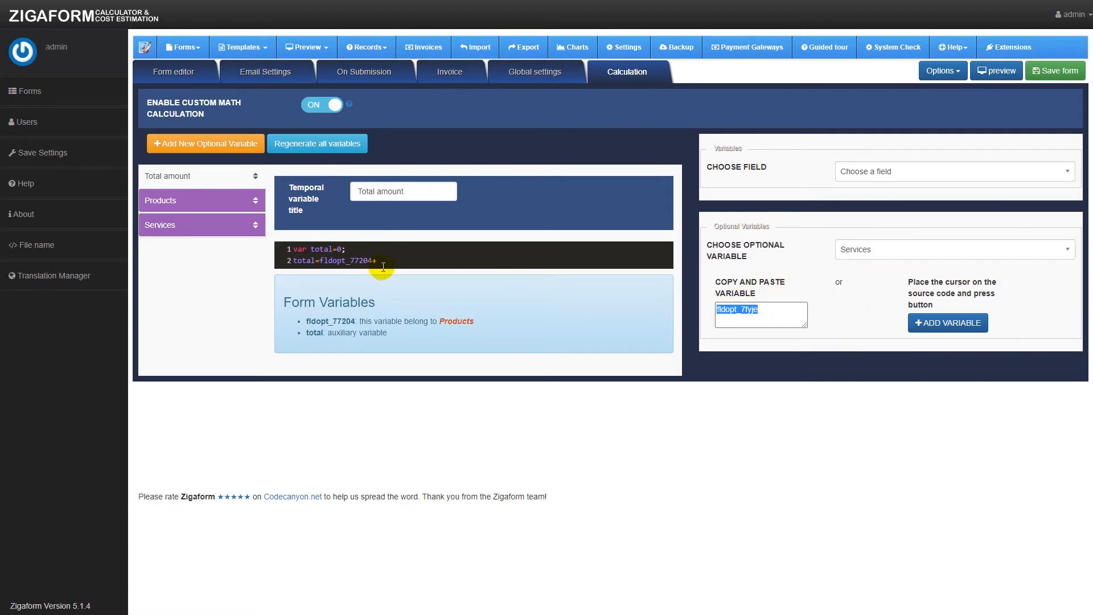
{"action": "key", "text": "ctrl+v"}
{"action": "type", "text": ";"}
{"action": "key", "text": "Return"}
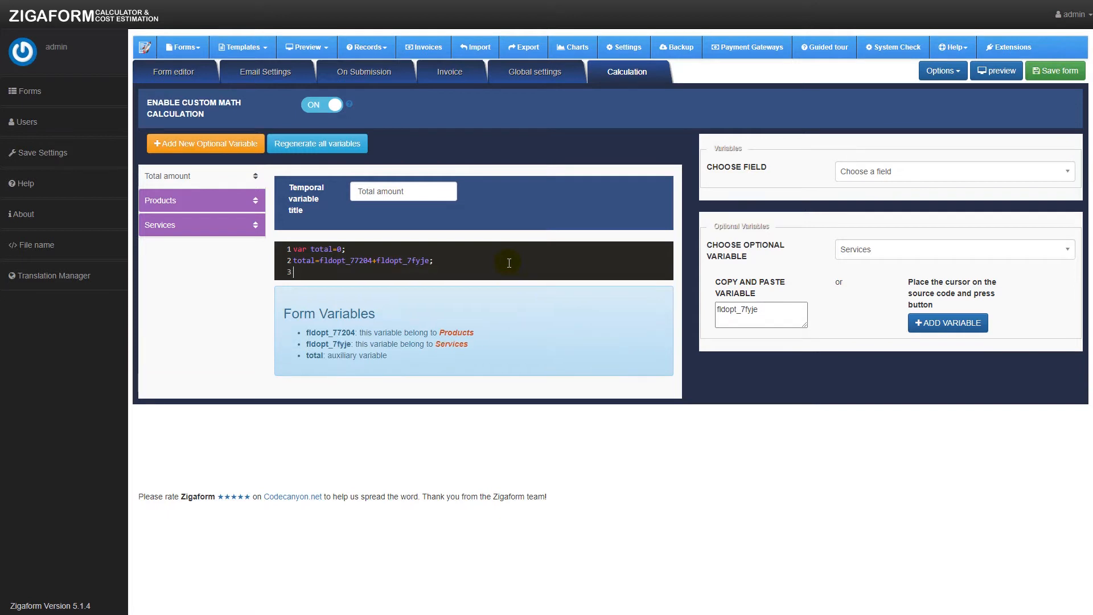
{"action": "type", "text": "return total;"}
Step: In the form editor, add "Products:" and "Services:" lines below the Total line in the custom HTML content
{"action": "left_click", "coordinate": [176, 72]}
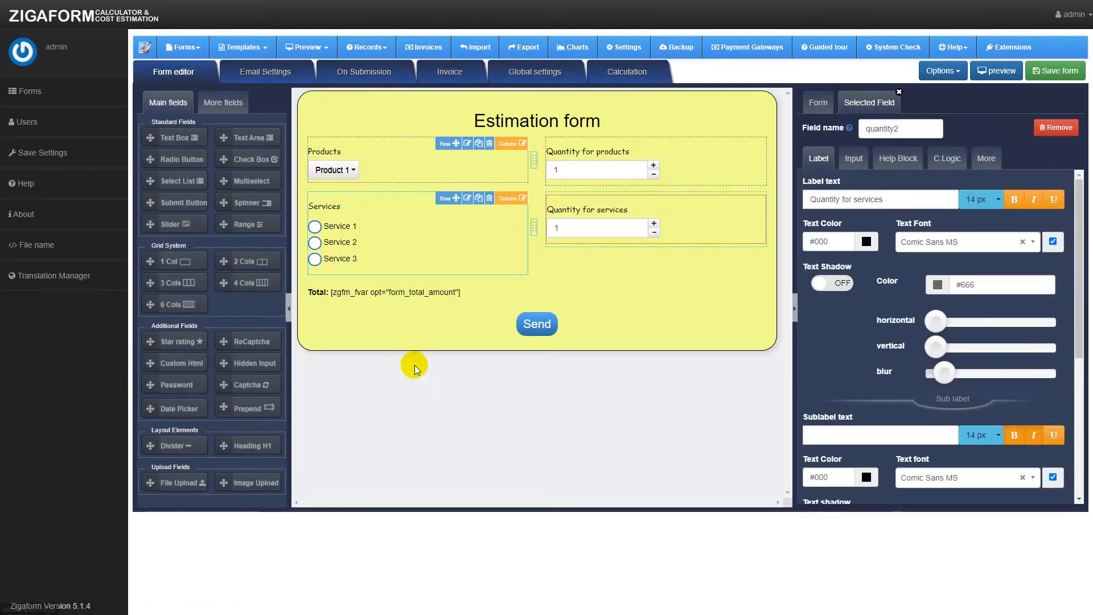
{"action": "left_click", "coordinate": [340, 297]}
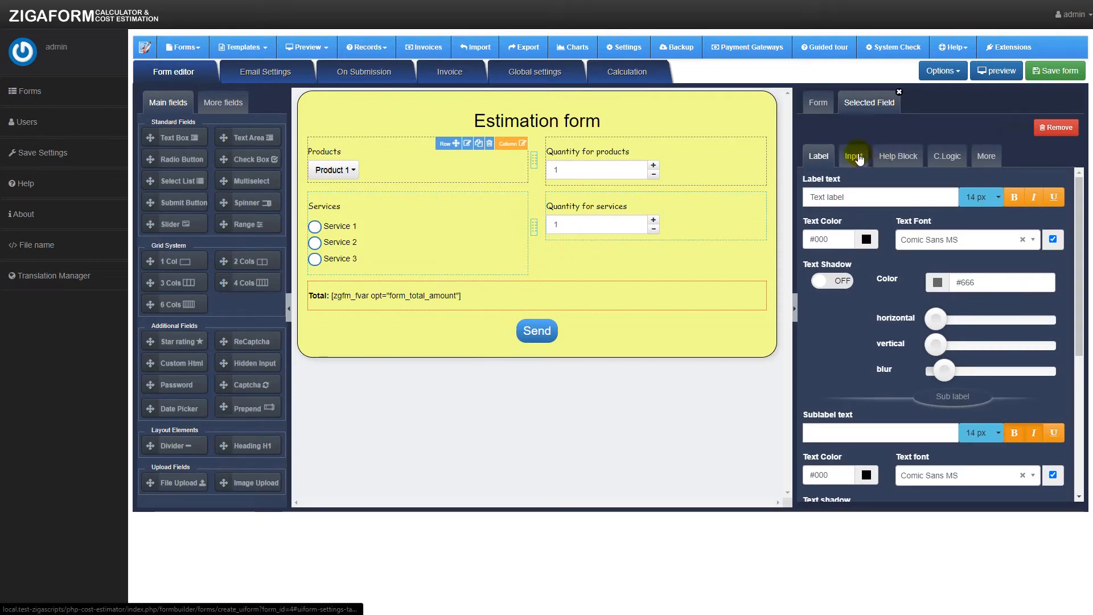
{"action": "left_click", "coordinate": [857, 158]}
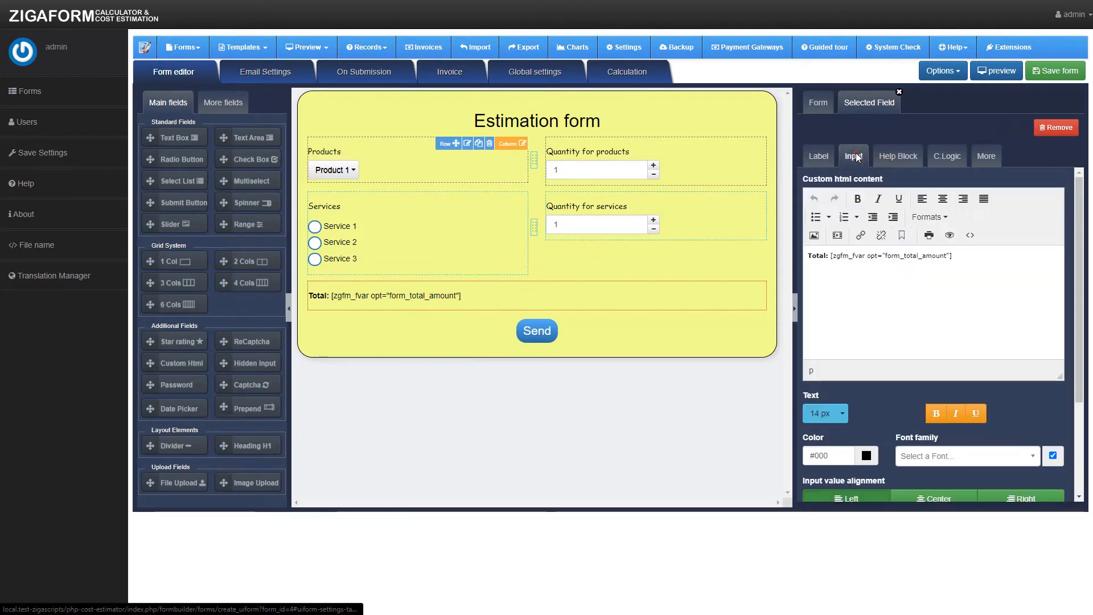
{"action": "left_click", "coordinate": [964, 255]}
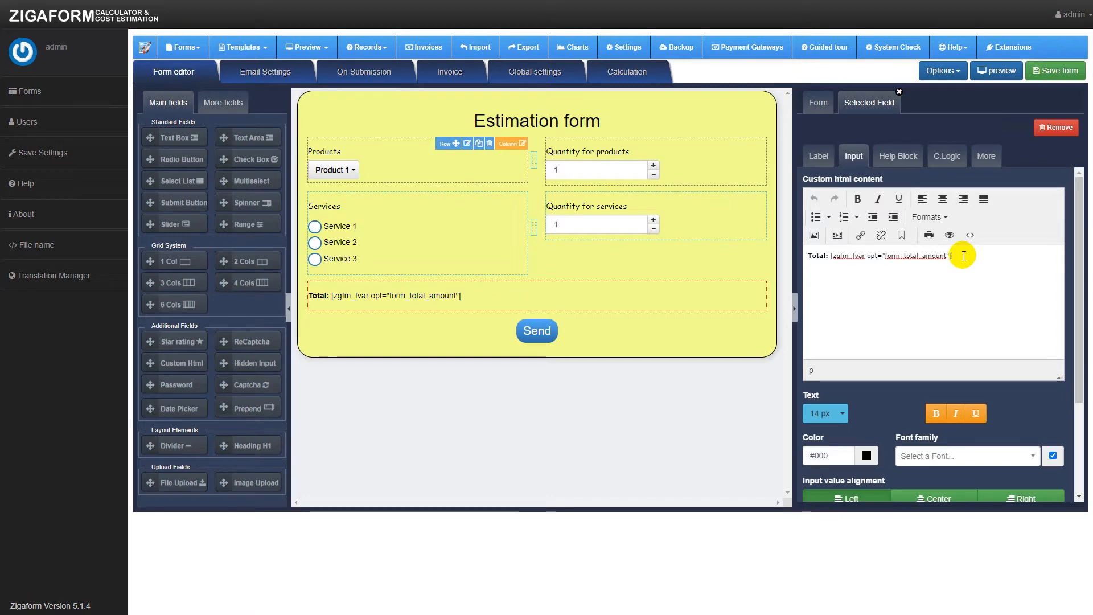
{"action": "key", "text": "Return"}
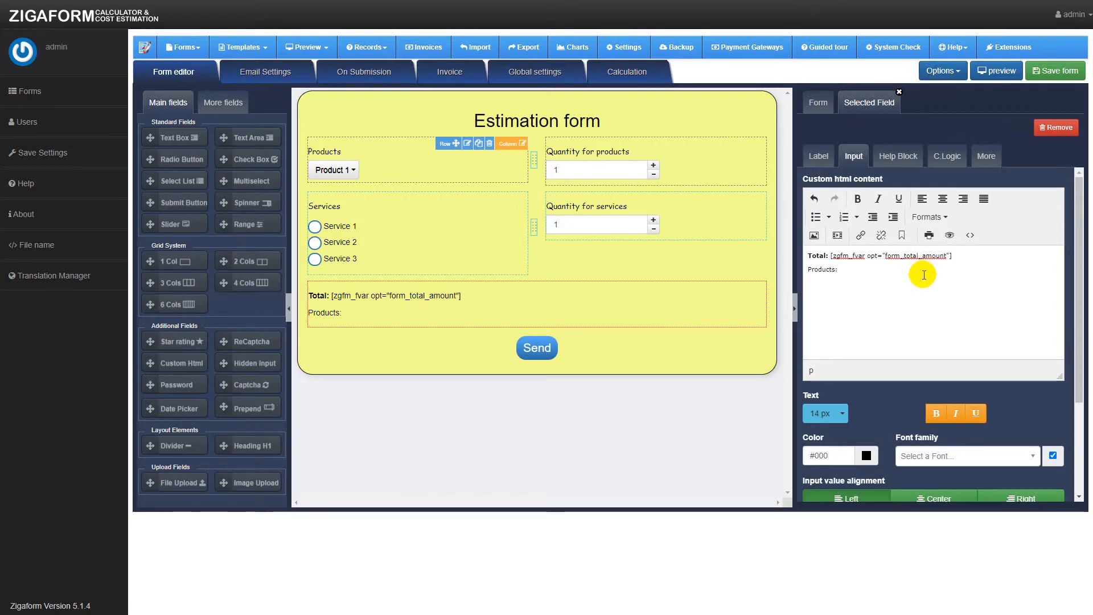
{"action": "key", "text": "Return"}
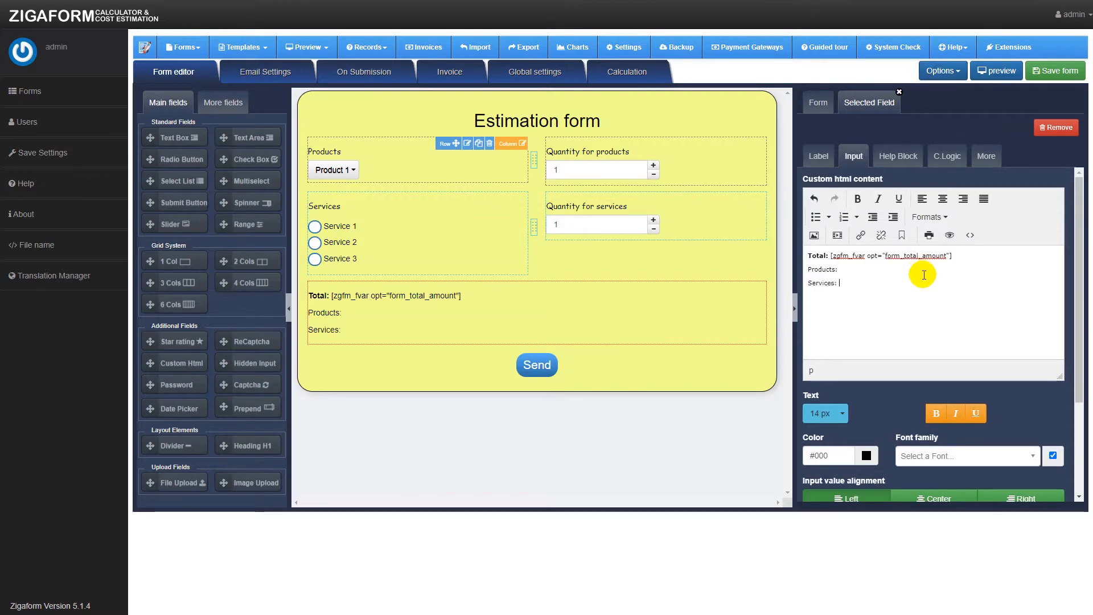
Step: Copy the frontend Products calculation code [zgfm_fvar opt="calc" atr1="77204"] from the form variables and paste it after "Products:"
{"action": "left_click", "coordinate": [958, 71]}
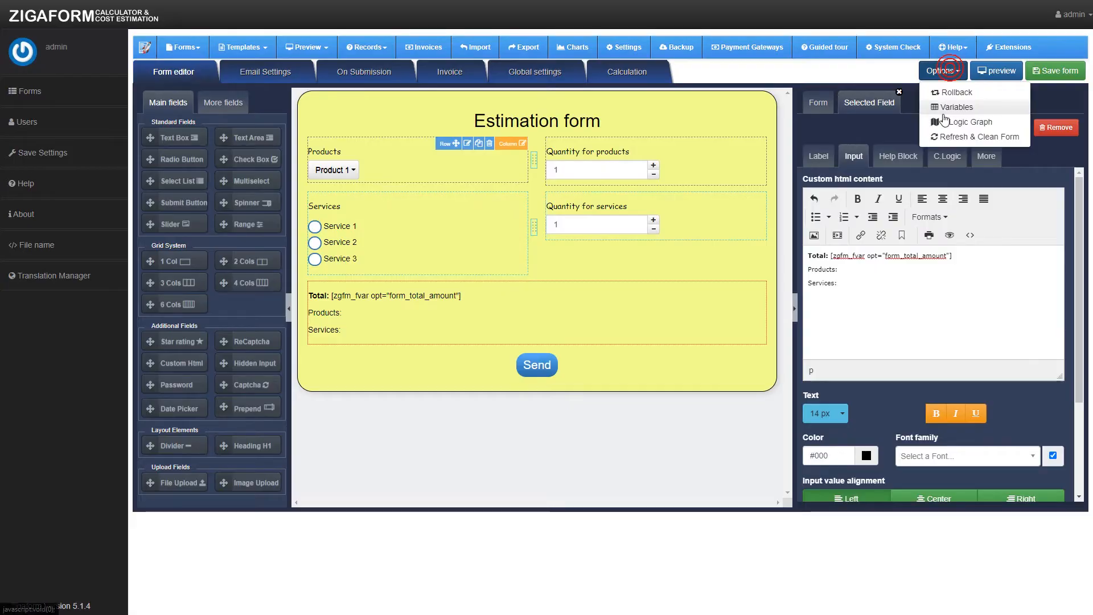
{"action": "left_click", "coordinate": [948, 114]}
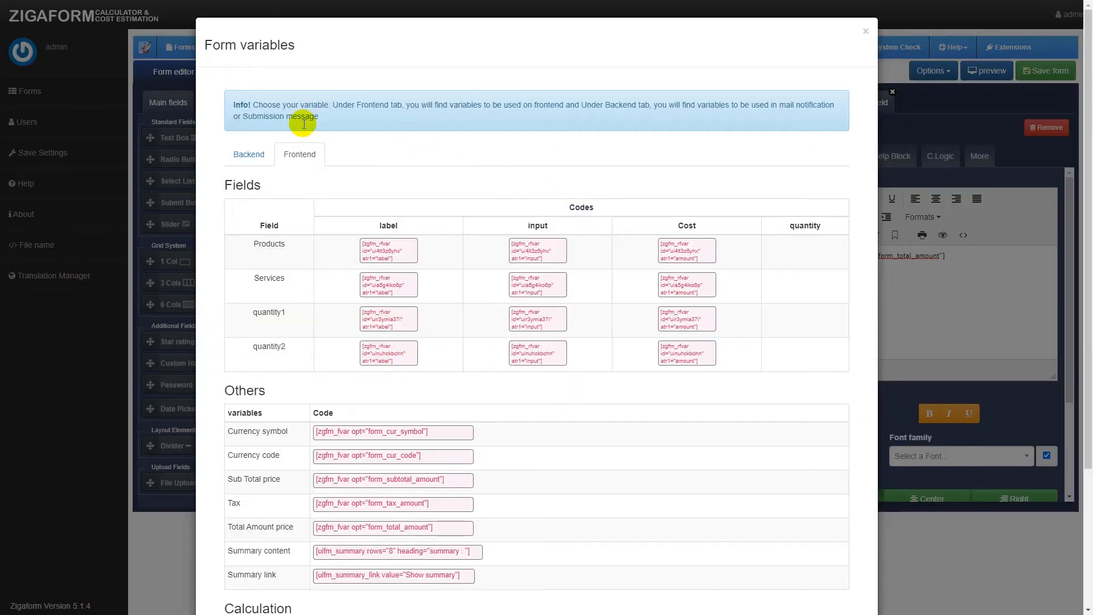
{"action": "scroll", "coordinate": [373, 280], "scroll_direction": "down", "scroll_amount": 3}
{"action": "left_click", "coordinate": [378, 502]}
{"action": "key", "text": "ctrl+c"}
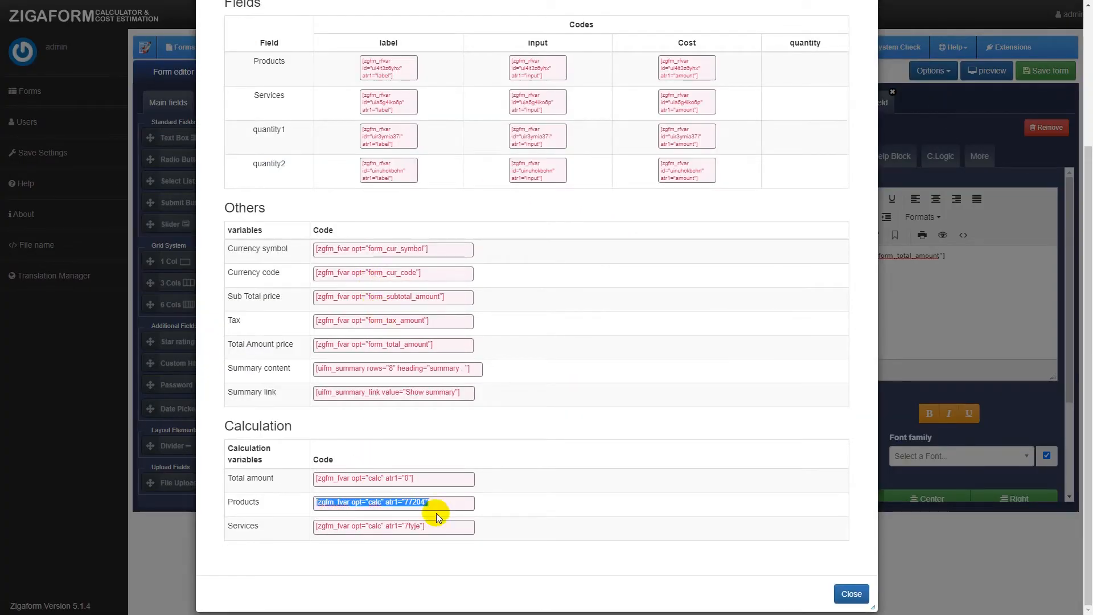
{"action": "left_click", "coordinate": [852, 594]}
{"action": "left_click", "coordinate": [848, 269]}
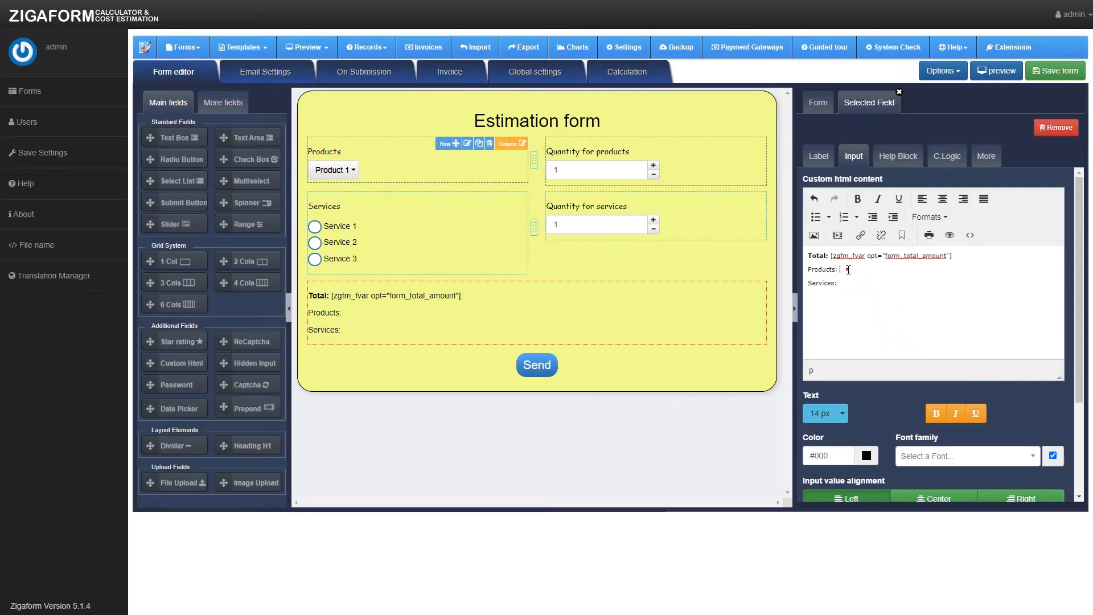
{"action": "key", "text": "ctrl+v"}
Step: Copy the frontend Services calculation code [zgfm_fvar opt="calc" atr1="7fyje"] from the form variables and paste it after "Services:"
{"action": "left_click", "coordinate": [943, 71]}
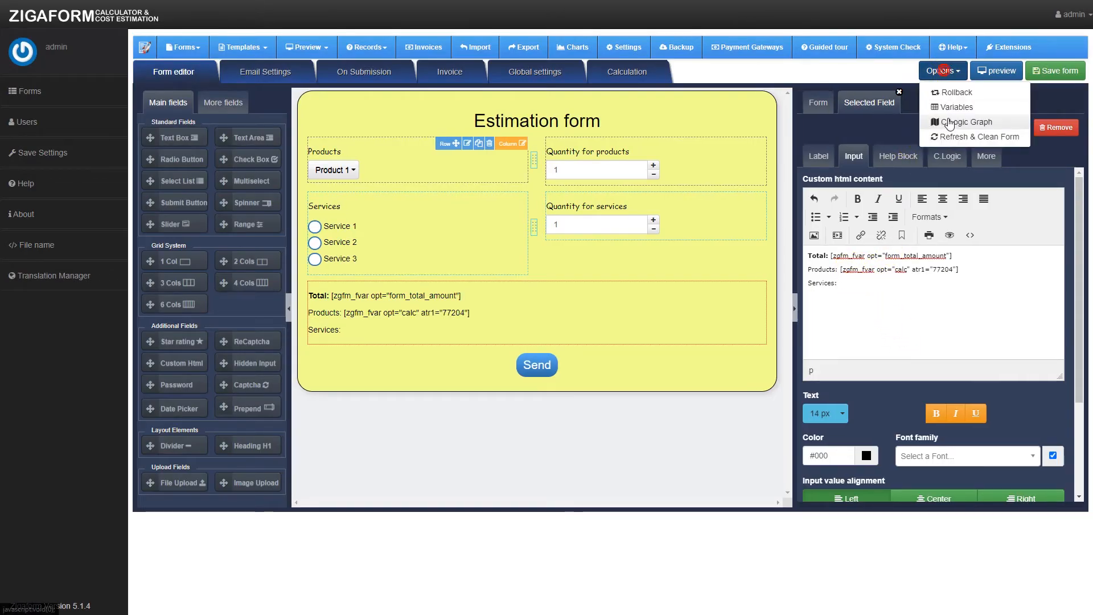
{"action": "left_click", "coordinate": [956, 110]}
{"action": "scroll", "coordinate": [325, 257], "scroll_direction": "down", "scroll_amount": 3}
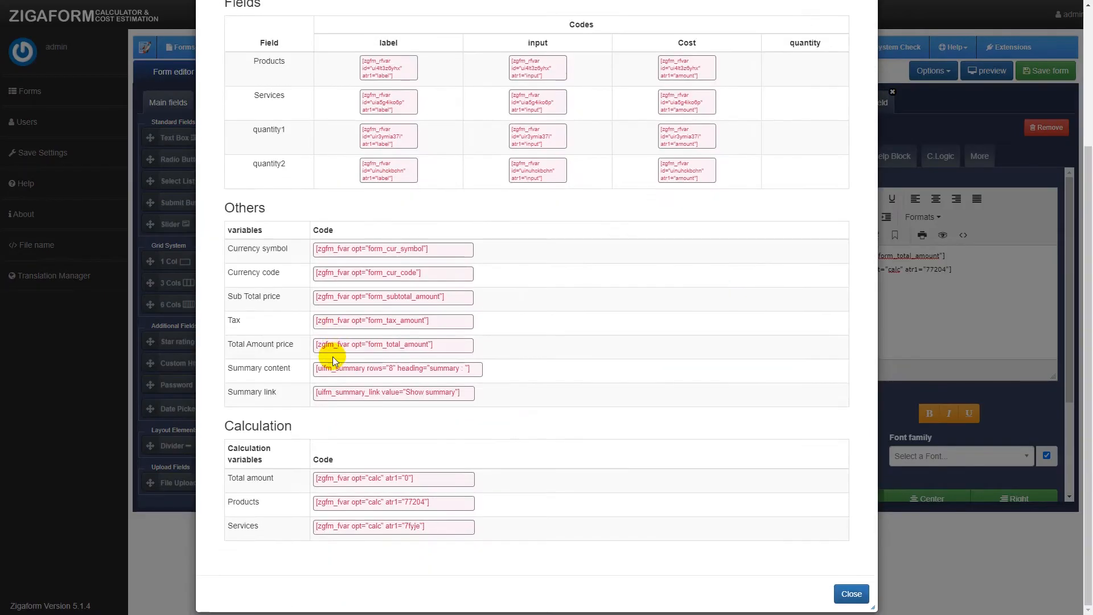
{"action": "left_click", "coordinate": [357, 525]}
{"action": "key", "text": "ctrl+c"}
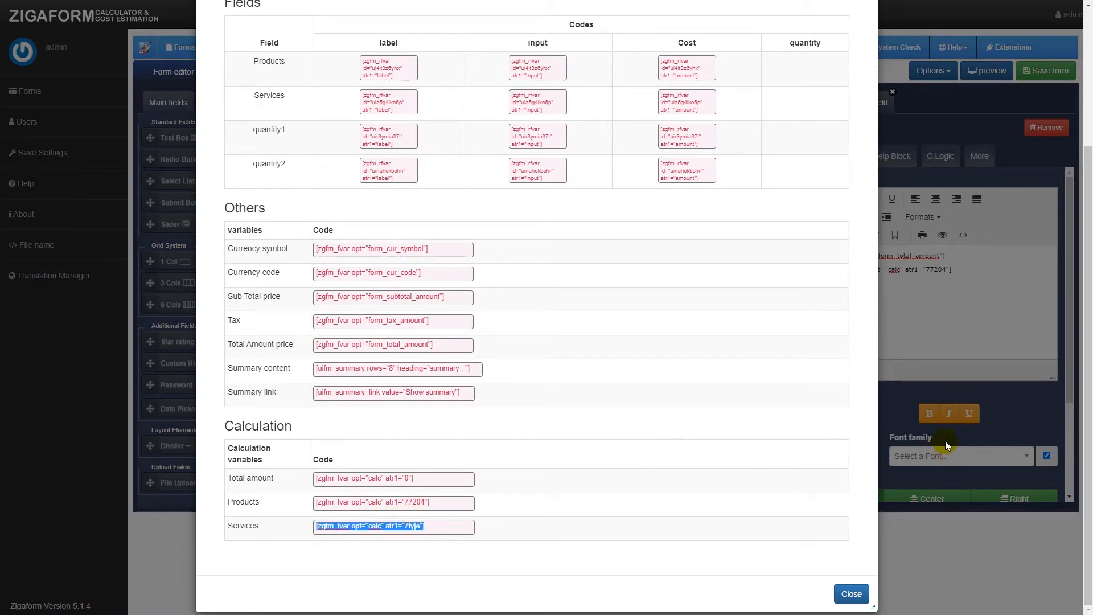
{"action": "left_click", "coordinate": [929, 344]}
{"action": "left_click", "coordinate": [850, 283]}
{"action": "key", "text": "ctrl+v"}
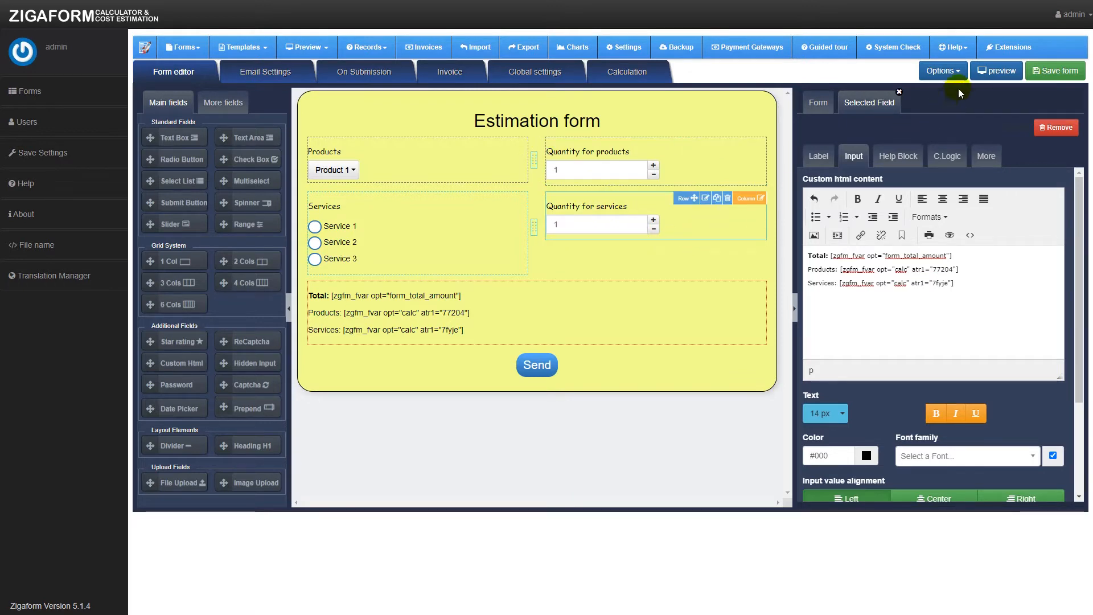
Step: Save the estimation form and open its desktop preview
{"action": "left_click", "coordinate": [1051, 72]}
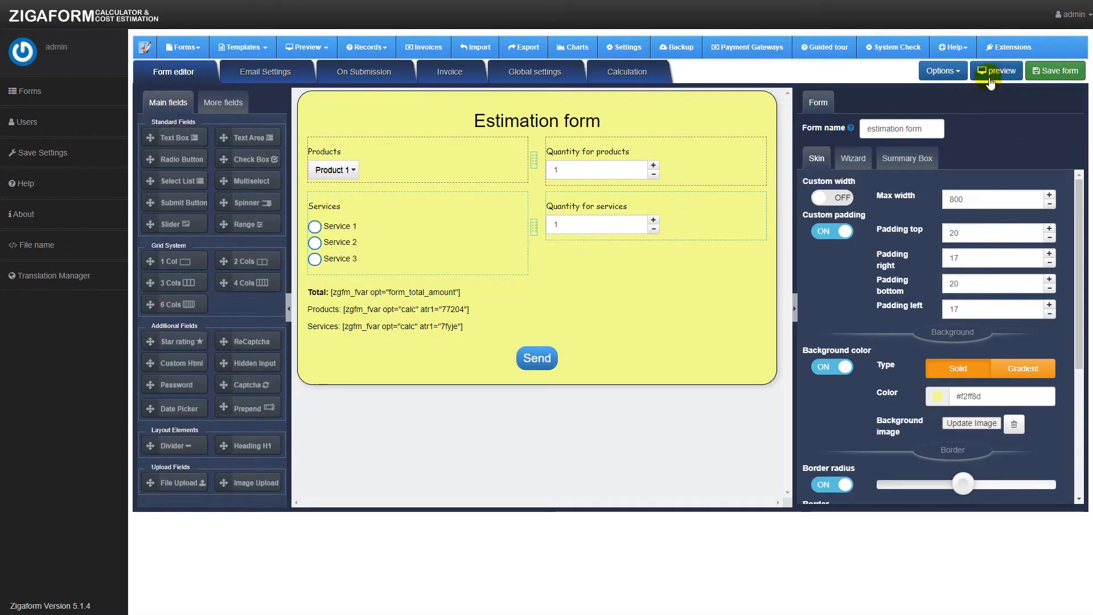
{"action": "left_click", "coordinate": [987, 71]}
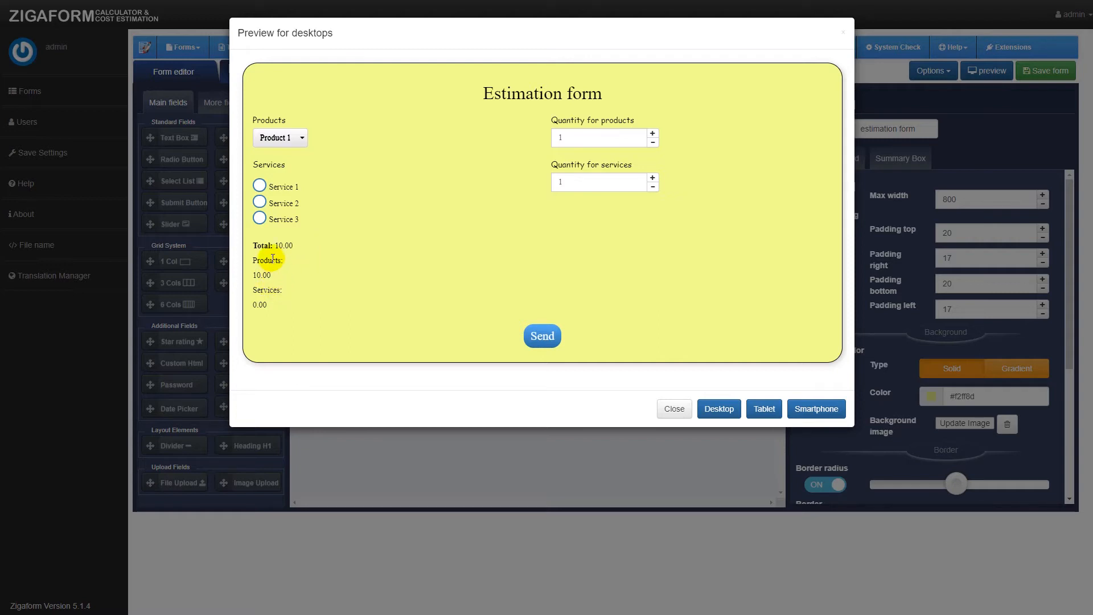
Step: Test the product calculation in the preview by choosing Product 2 and raising its quantity to 2 and 3
{"action": "left_click", "coordinate": [290, 139]}
{"action": "left_click", "coordinate": [280, 158]}
{"action": "left_click", "coordinate": [288, 144]}
{"action": "left_click", "coordinate": [289, 173]}
{"action": "double_click", "coordinate": [560, 137]}
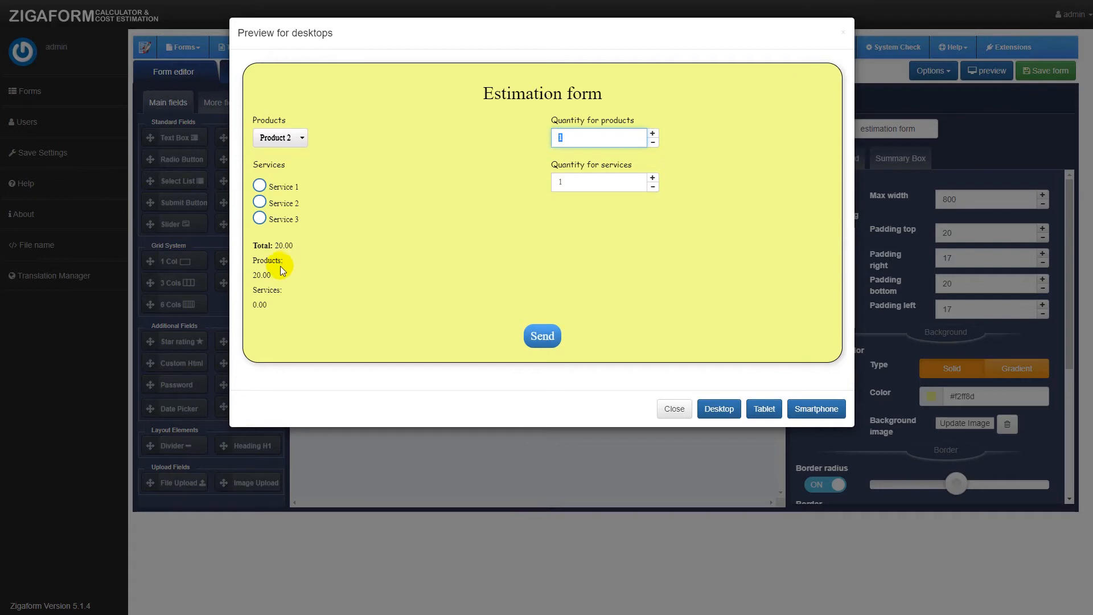
{"action": "double_click", "coordinate": [262, 275]}
{"action": "left_click", "coordinate": [653, 136]}
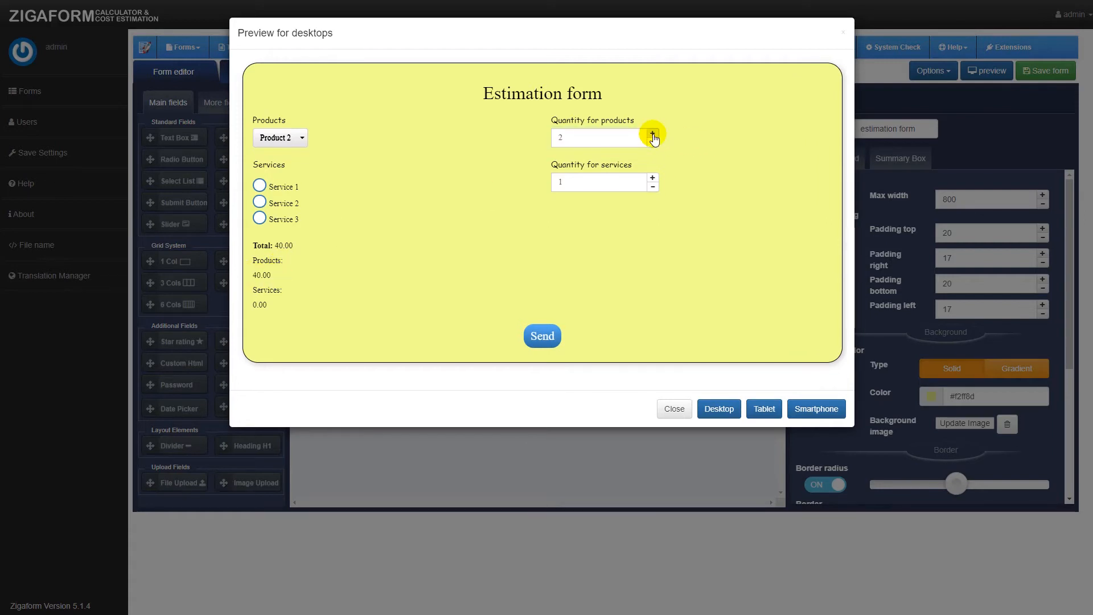
{"action": "double_click", "coordinate": [595, 140]}
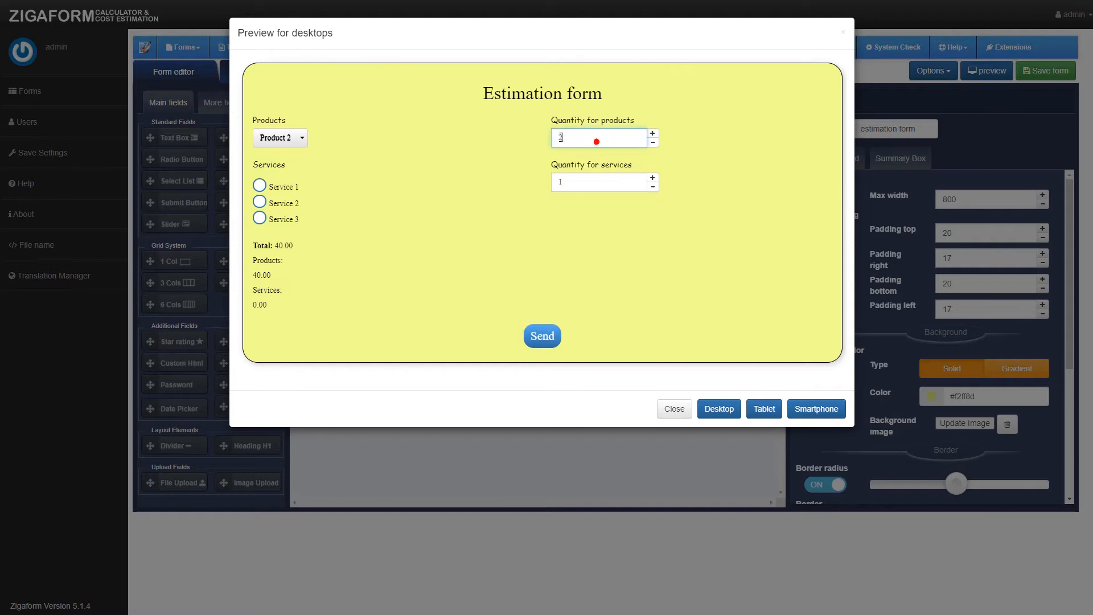
{"action": "left_click_drag", "start_coordinate": [284, 275], "coordinate": [256, 275]}
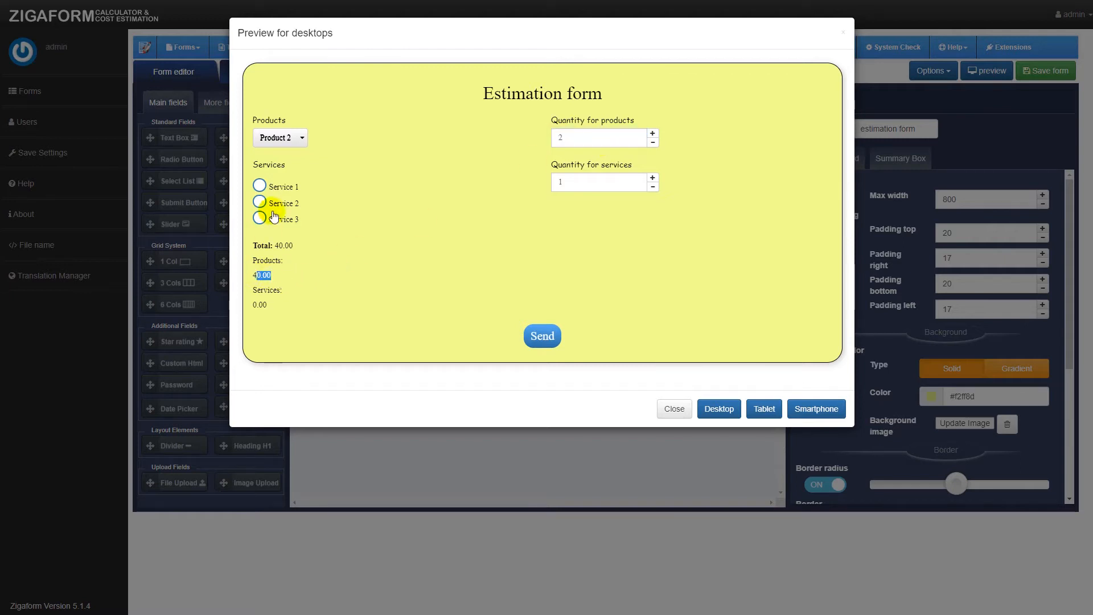
{"action": "left_click", "coordinate": [652, 135]}
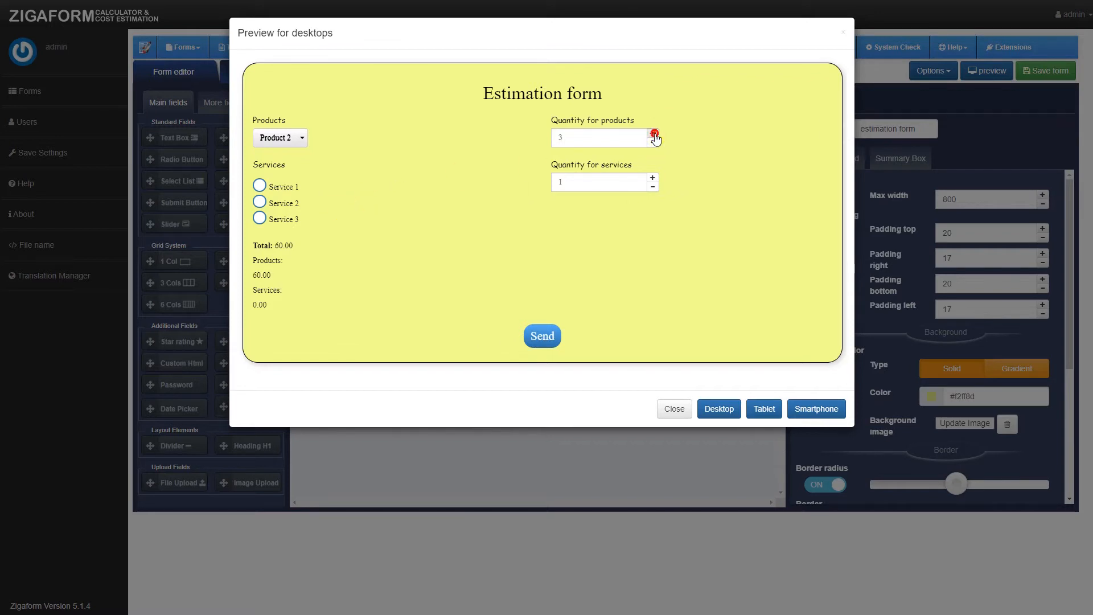
Step: Test the service calculation in the preview by choosing Service 2, switching to Service 3 and returning to Service 2
{"action": "left_click", "coordinate": [259, 202]}
{"action": "left_click", "coordinate": [567, 182]}
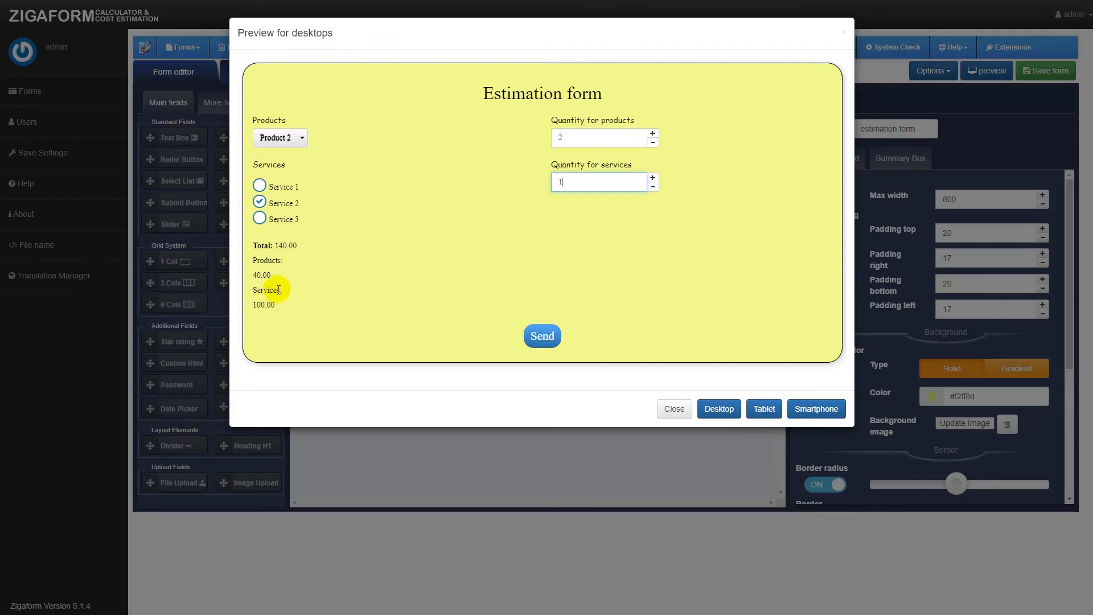
{"action": "left_click", "coordinate": [260, 219]}
{"action": "left_click", "coordinate": [260, 202]}
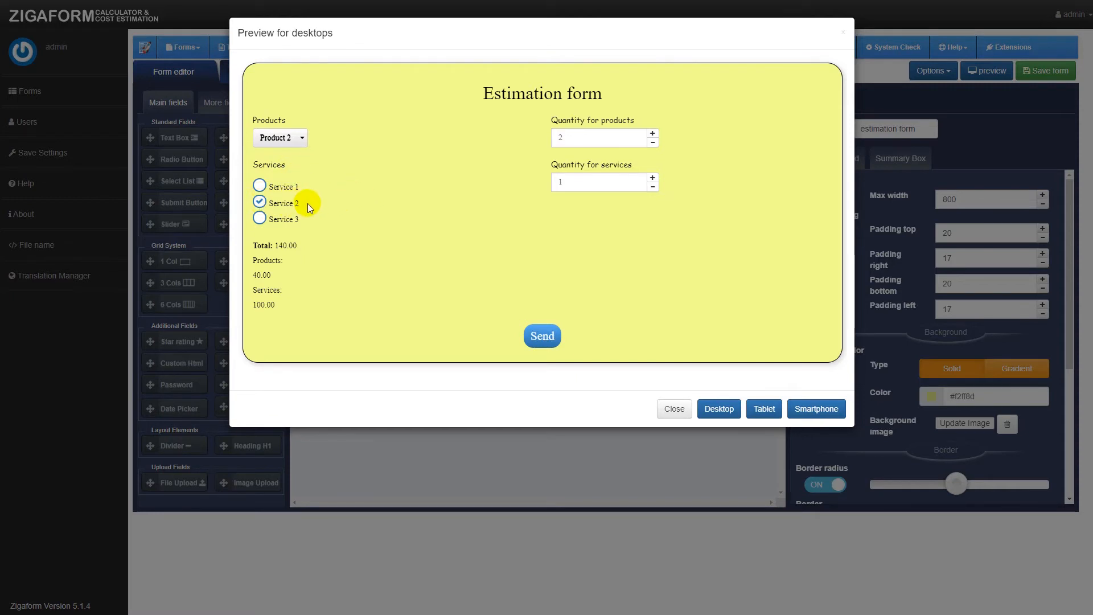
Step: Test the services quantity in the preview by increasing it by one, check the Services amount, and close the preview
{"action": "left_click", "coordinate": [653, 178]}
{"action": "left_click_drag", "start_coordinate": [287, 307], "coordinate": [251, 303]}
{"action": "left_click_drag", "start_coordinate": [280, 304], "coordinate": [253, 304]}
{"action": "left_click", "coordinate": [576, 182]}
{"action": "mouse_move", "coordinate": [276, 305]}
{"action": "left_mouse_down"}
{"action": "mouse_move", "coordinate": [263, 276]}
{"action": "mouse_move", "coordinate": [274, 293]}
{"action": "left_mouse_up"}
{"action": "left_click", "coordinate": [873, 163]}
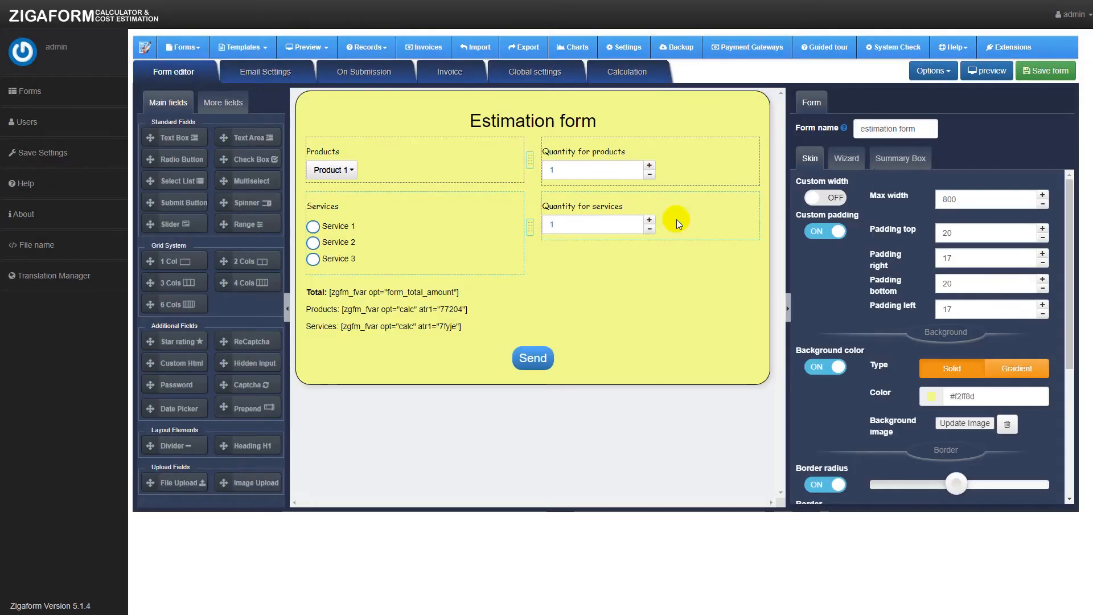
Step: Remove the summary code [uifm_var opt="rec_summ"] from the admin email template in the email settings, leaving a blank line
{"action": "left_click", "coordinate": [259, 74]}
{"action": "scroll", "coordinate": [355, 322], "scroll_direction": "down", "scroll_amount": 3}
{"action": "scroll", "coordinate": [354, 321], "scroll_direction": "down", "scroll_amount": 1}
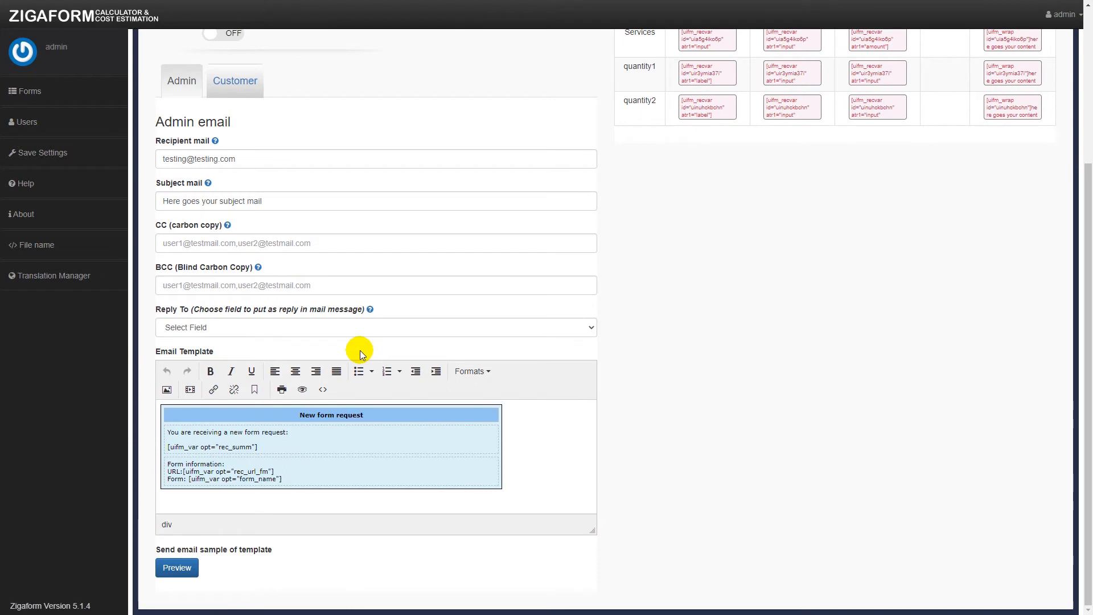
{"action": "left_click_drag", "start_coordinate": [258, 447], "coordinate": [164, 449]}
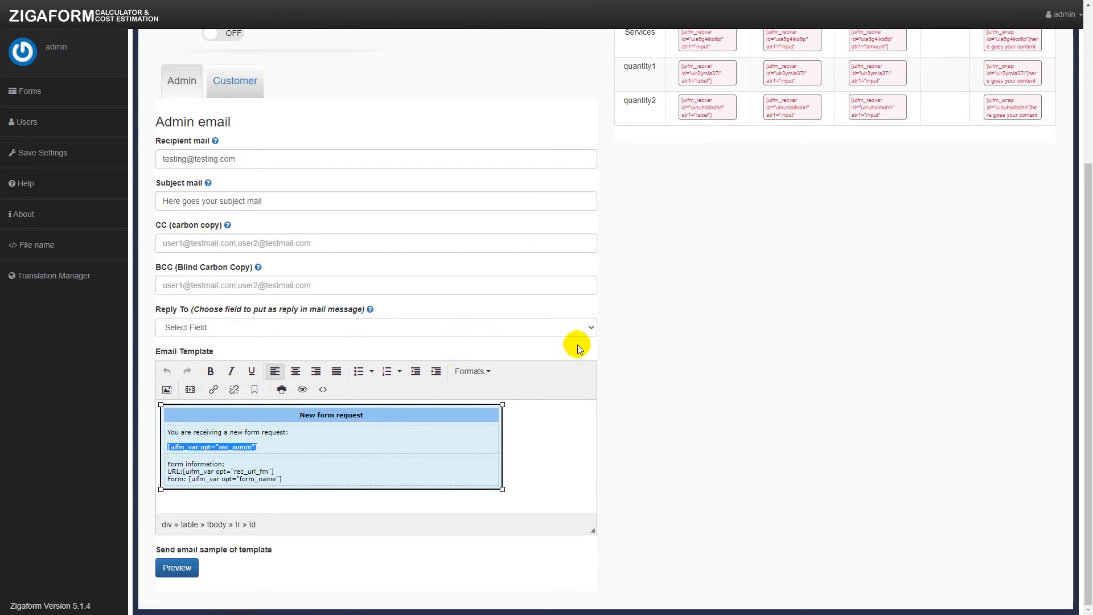
{"action": "key", "text": "Return"}
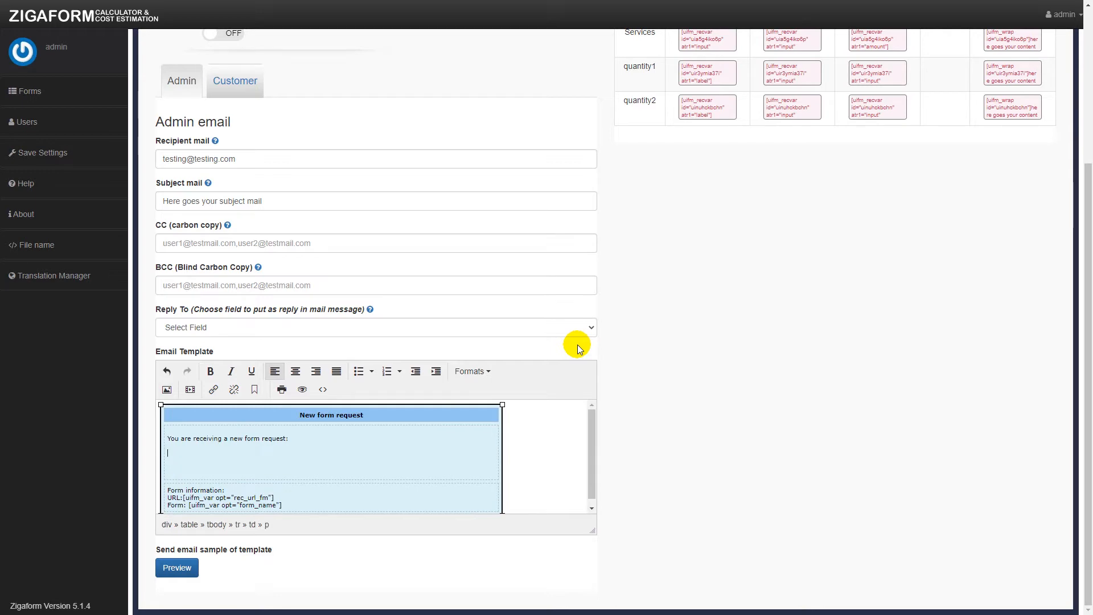
{"action": "scroll", "coordinate": [850, 265], "scroll_direction": "up", "scroll_amount": 3}
{"action": "scroll", "coordinate": [846, 266], "scroll_direction": "down", "scroll_amount": 3}
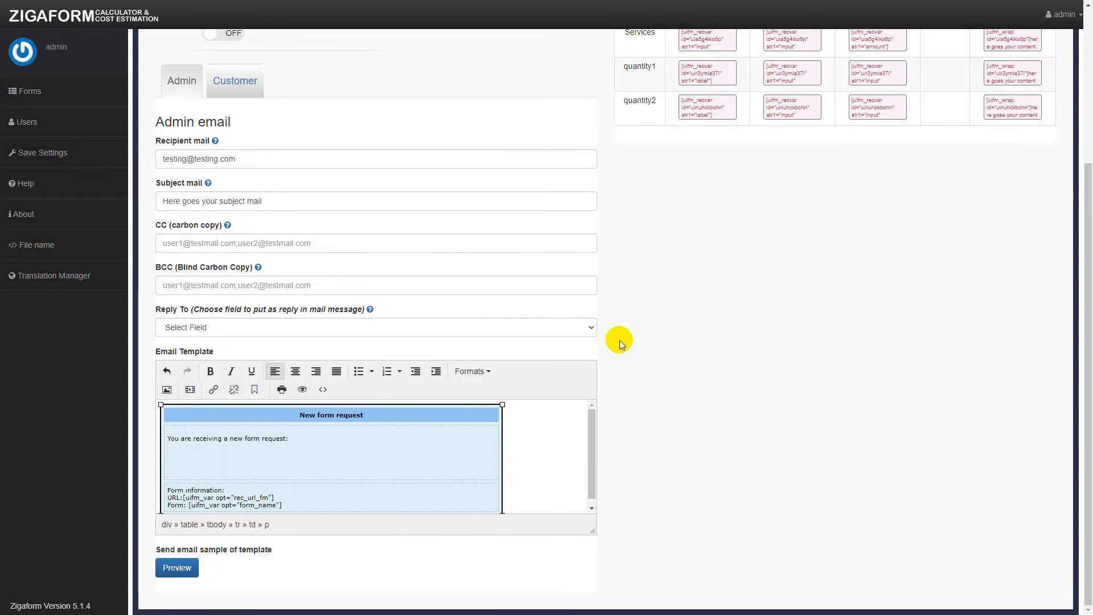
Step: Add the lines "Products:", "Services:" and "Total price:" to the admin email template
{"action": "type", "text": "Products:"}
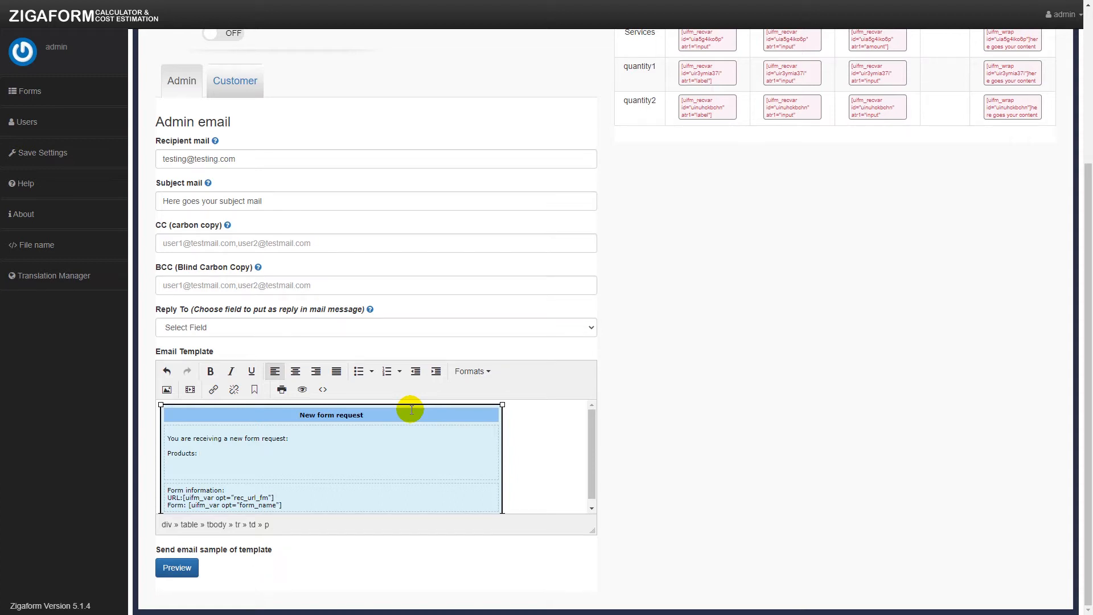
{"action": "key", "text": "Return"}
{"action": "type", "text": "Service"}
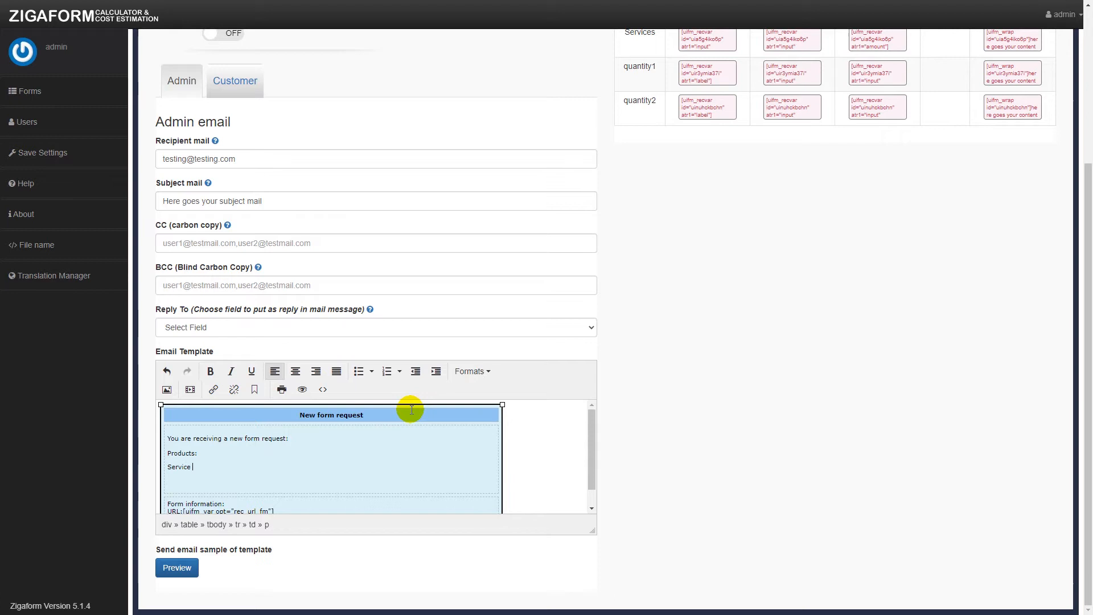
{"action": "type", "text": "s:"}
{"action": "key", "text": "Return"}
{"action": "type", "text": "Tota;"}
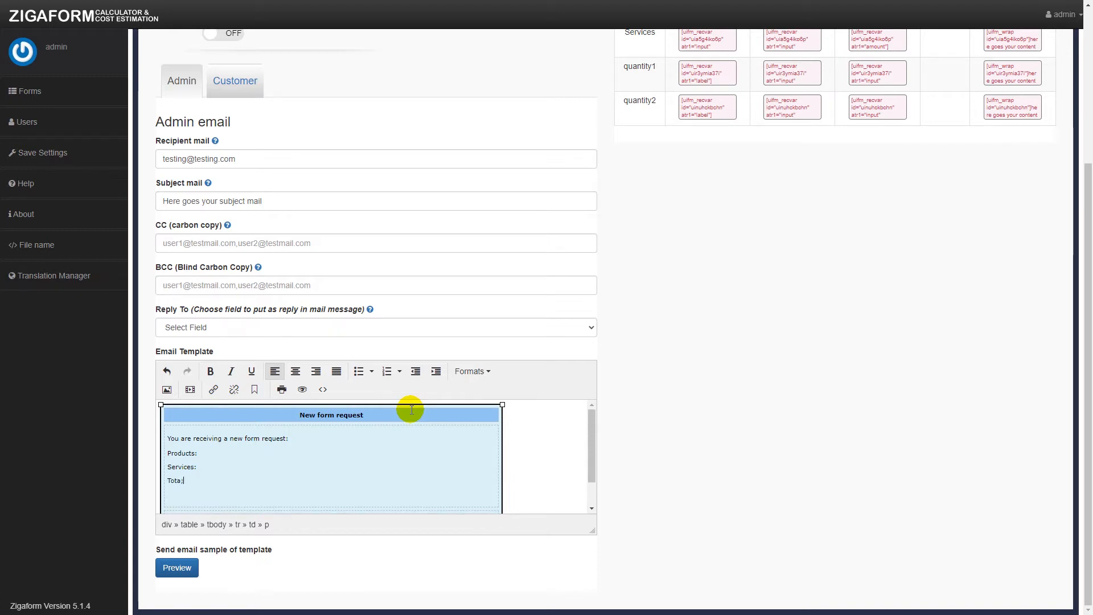
{"action": "key", "text": "BackSpace"}
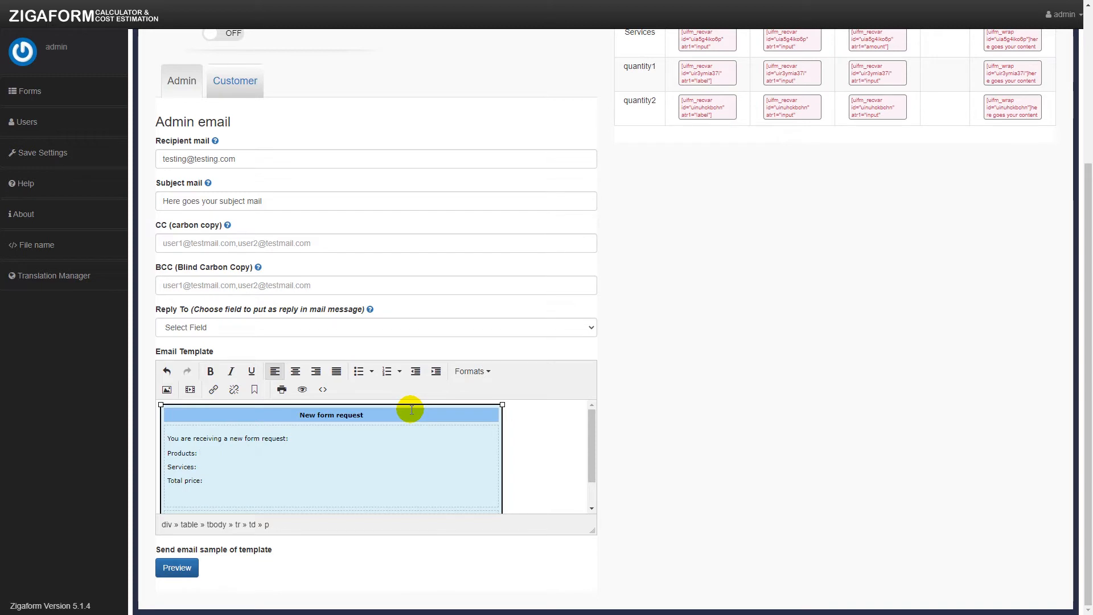
Step: Add the line "quantity for products:" below Products and "Quantity for services:" below Services in the email template
{"action": "key", "text": "Return"}
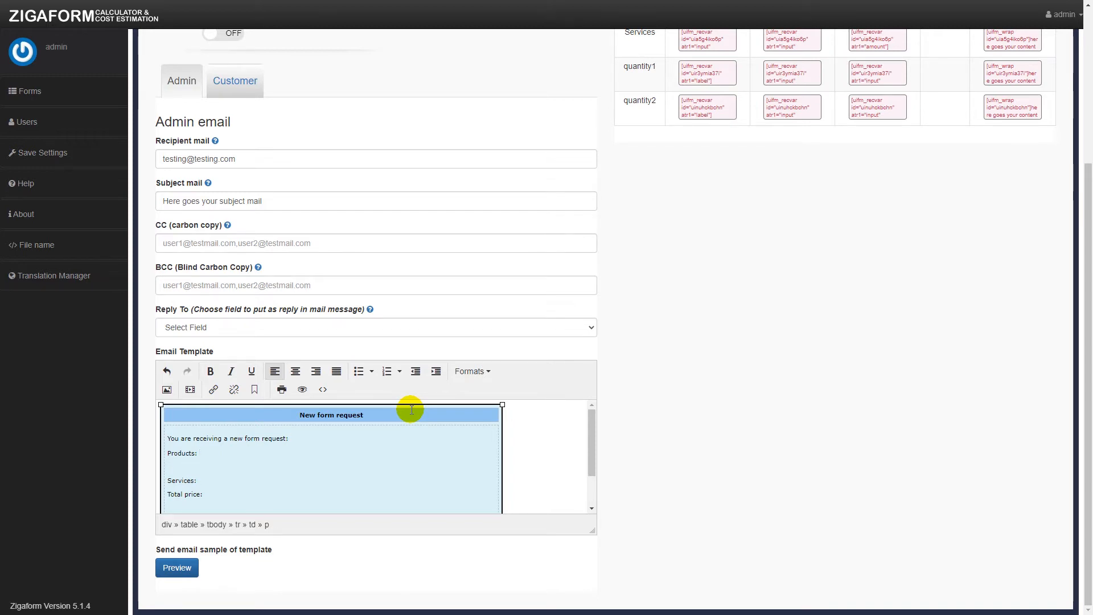
{"action": "type", "text": "quantity for products:"}
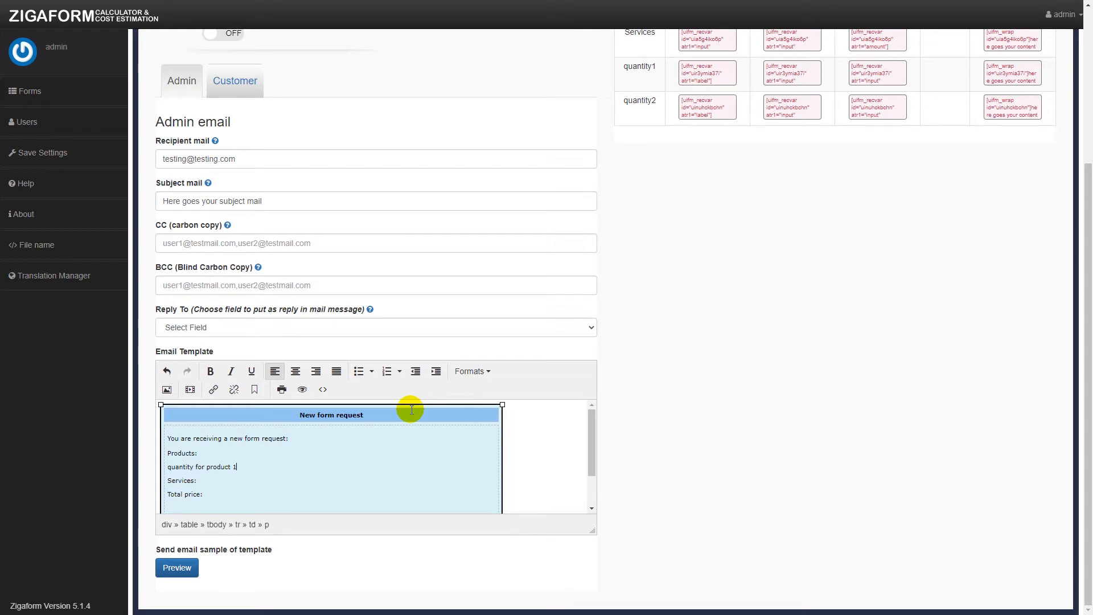
{"action": "key", "text": "Return"}
{"action": "type", "text": "Quantity for services:"}
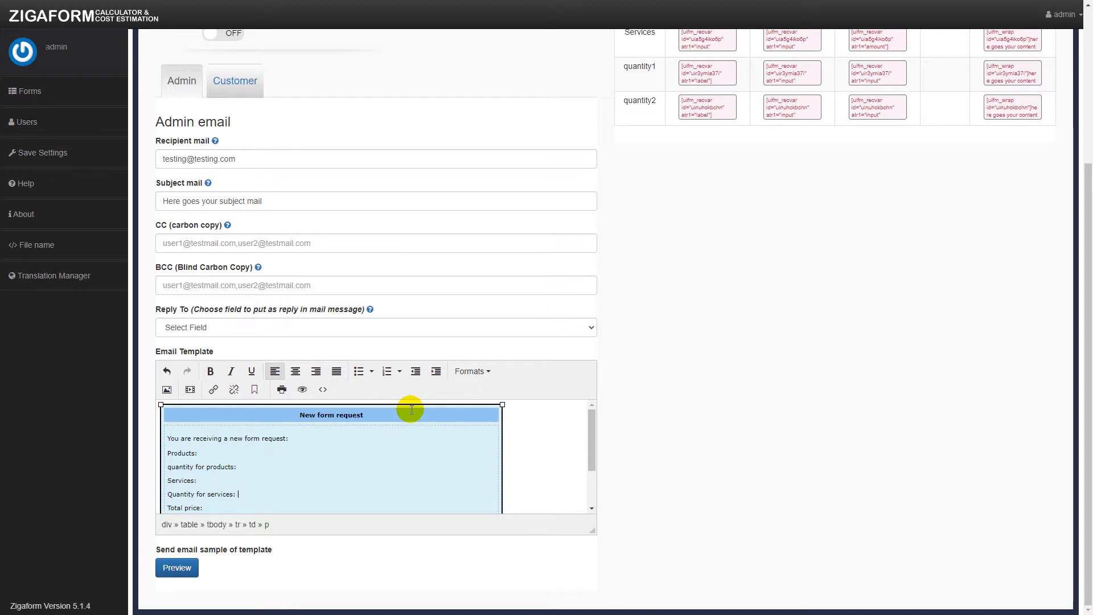
{"action": "scroll", "coordinate": [410, 410], "scroll_direction": "down", "scroll_amount": 3}
{"action": "scroll", "coordinate": [427, 450], "scroll_direction": "up", "scroll_amount": 3}
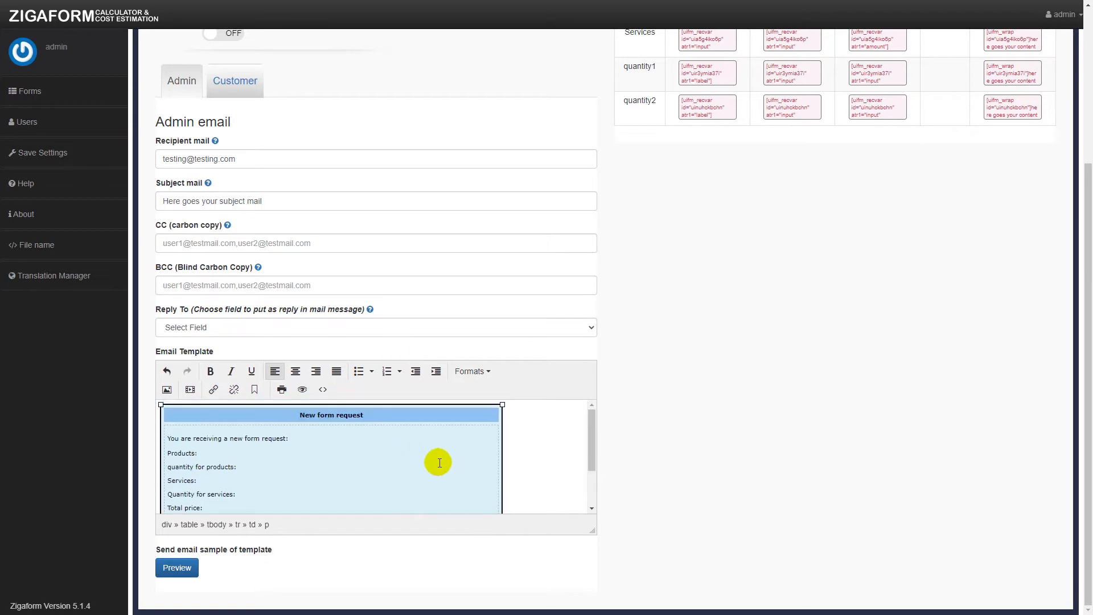
Step: Copy the Products input code [uifm_recvar id="ui4lt3z6yhx" atr1="input" atr2="value"] and paste it after "Products:" in the email template
{"action": "scroll", "coordinate": [764, 317], "scroll_direction": "up", "scroll_amount": 3}
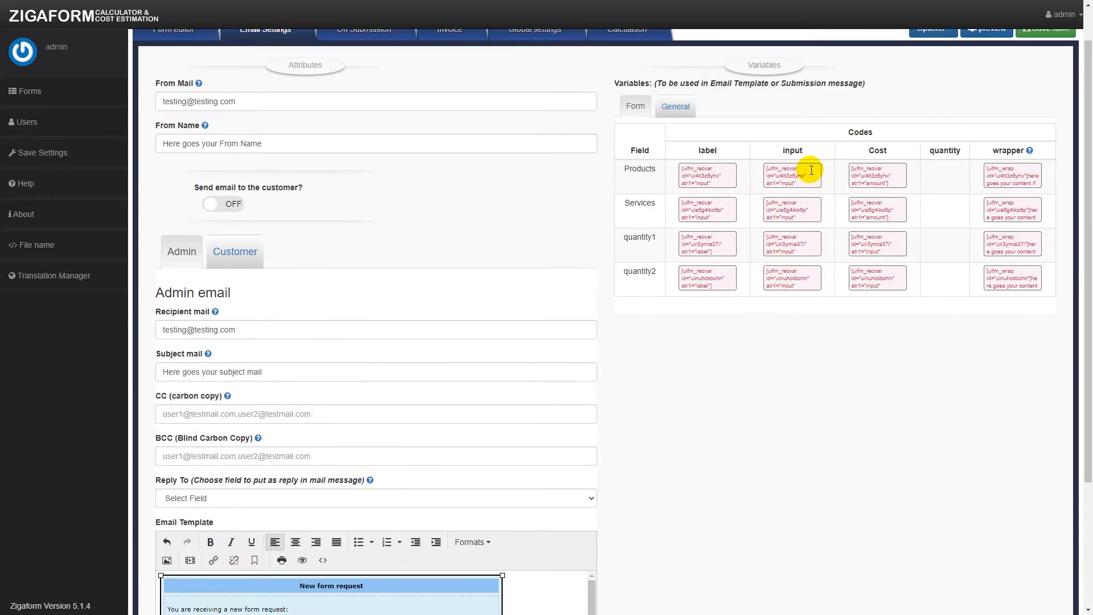
{"action": "triple_click", "coordinate": [789, 176]}
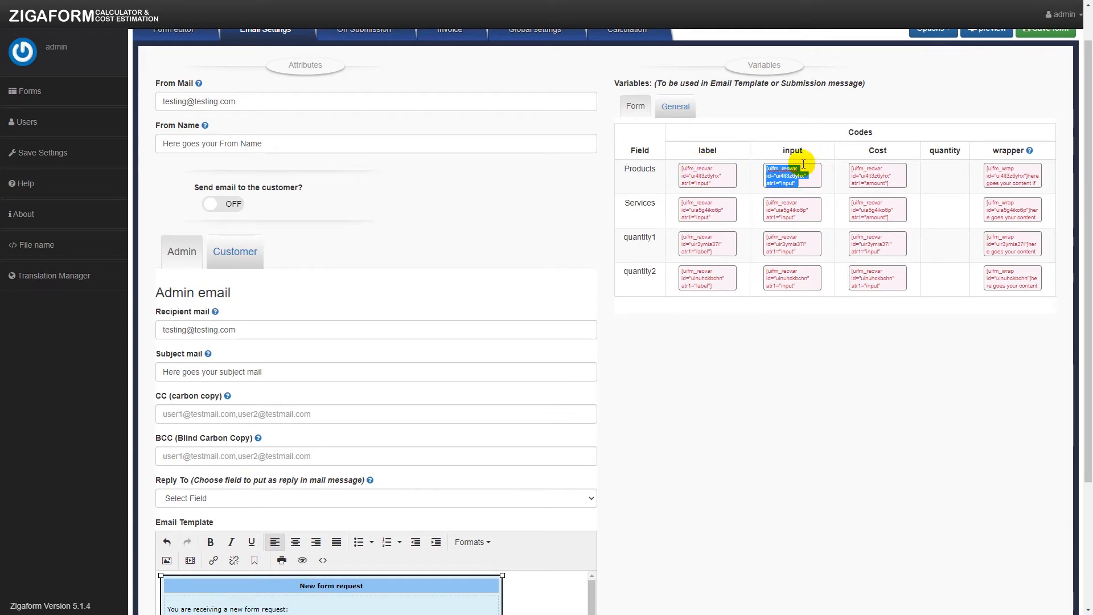
{"action": "scroll", "coordinate": [754, 319], "scroll_direction": "down", "scroll_amount": 3}
{"action": "left_click", "coordinate": [269, 453]}
{"action": "type", "text": "[uifm_recvar id=\"ui4lt3z6yhx\" atr1=\"input\" atr2=\"value\"]"}
Step: Copy the quantity1 input code [uifm_recvar id="uir3ymia37i" atr1="input" atr2="value"] and paste it after "quantity for products:"
{"action": "scroll", "coordinate": [712, 299], "scroll_direction": "up", "scroll_amount": 3}
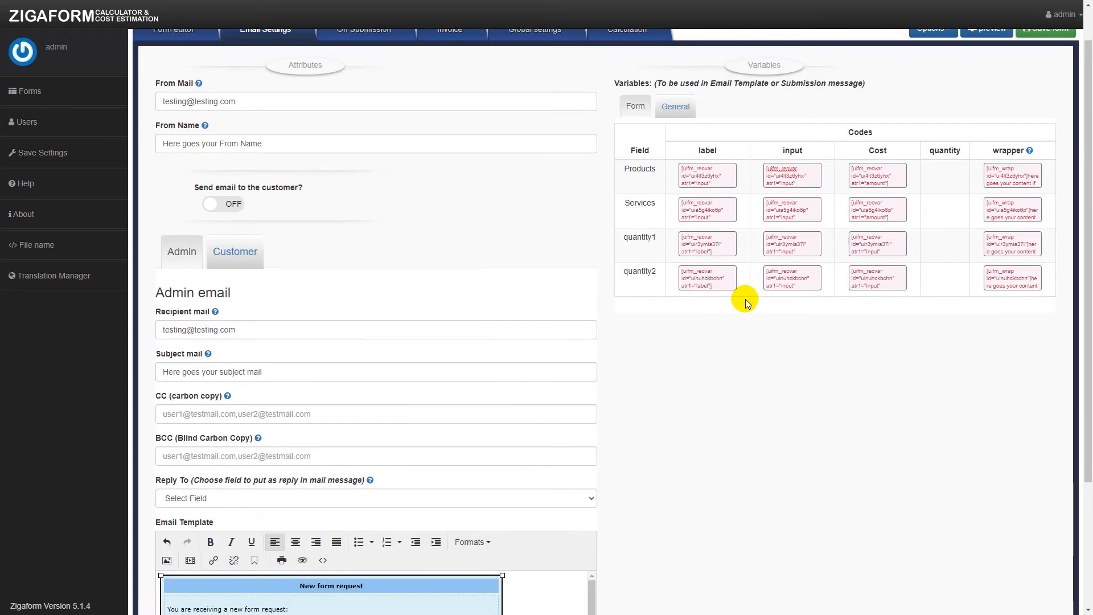
{"action": "left_click", "coordinate": [788, 245]}
{"action": "scroll", "coordinate": [708, 374], "scroll_direction": "down", "scroll_amount": 3}
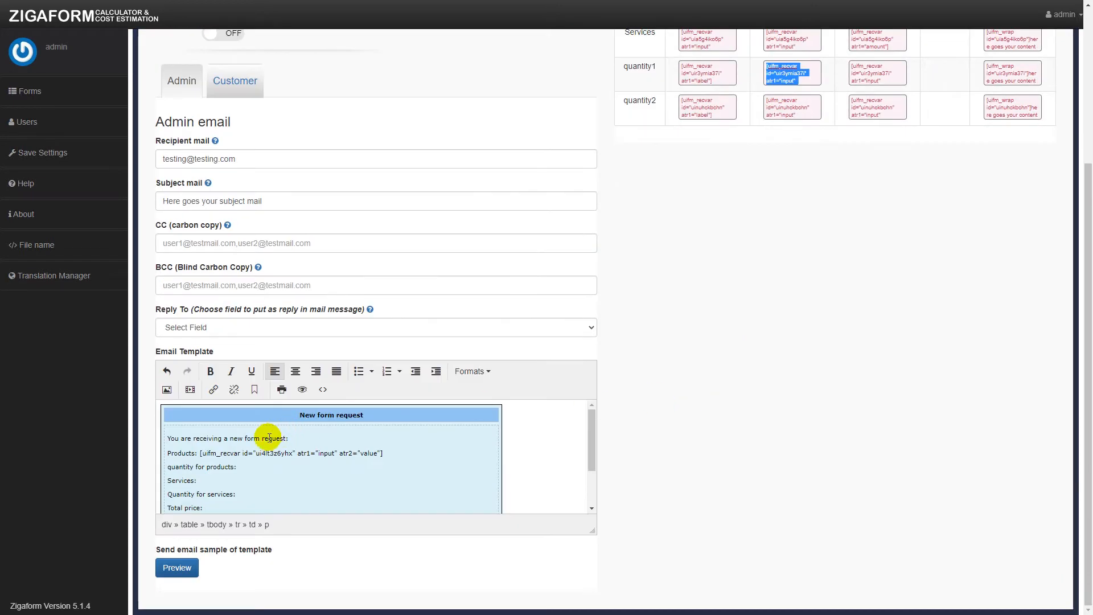
{"action": "left_click", "coordinate": [254, 462]}
{"action": "type", "text": "[uifm_recvar id=\"uir3ymia37i\" atr1=\"input\" atr2=\"value\"]"}
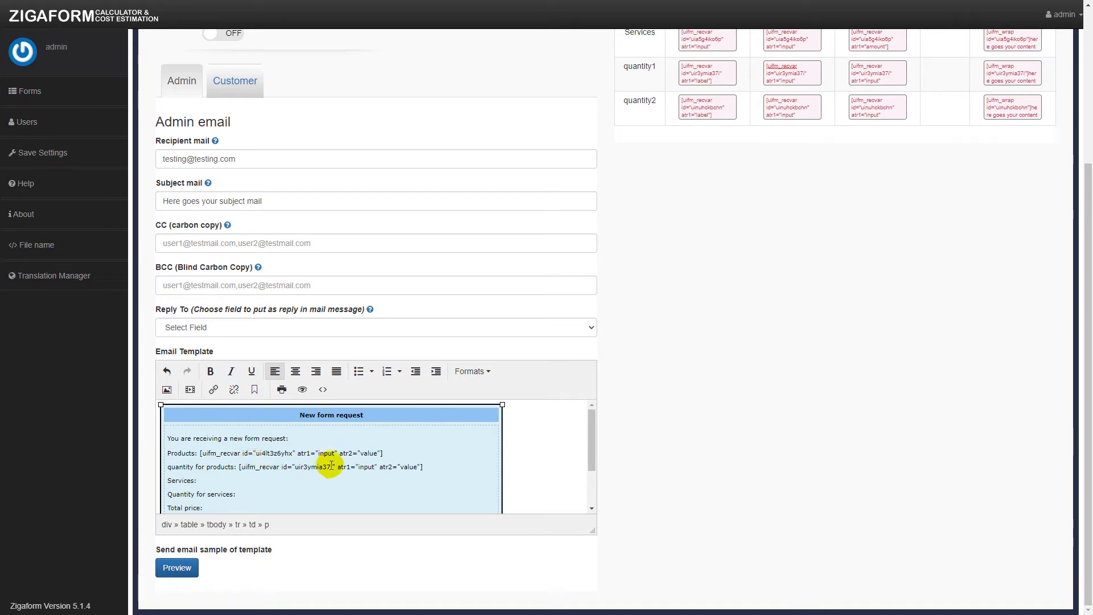
Step: Copy the Services input code [uifm_recvar id="uia5g4iko6p" atr1="input" atr2="value"] and paste it after "Services:" in the email template
{"action": "scroll", "coordinate": [686, 309], "scroll_direction": "up", "scroll_amount": 3}
{"action": "scroll", "coordinate": [686, 308], "scroll_direction": "down", "scroll_amount": 3}
{"action": "scroll", "coordinate": [686, 309], "scroll_direction": "up", "scroll_amount": 1}
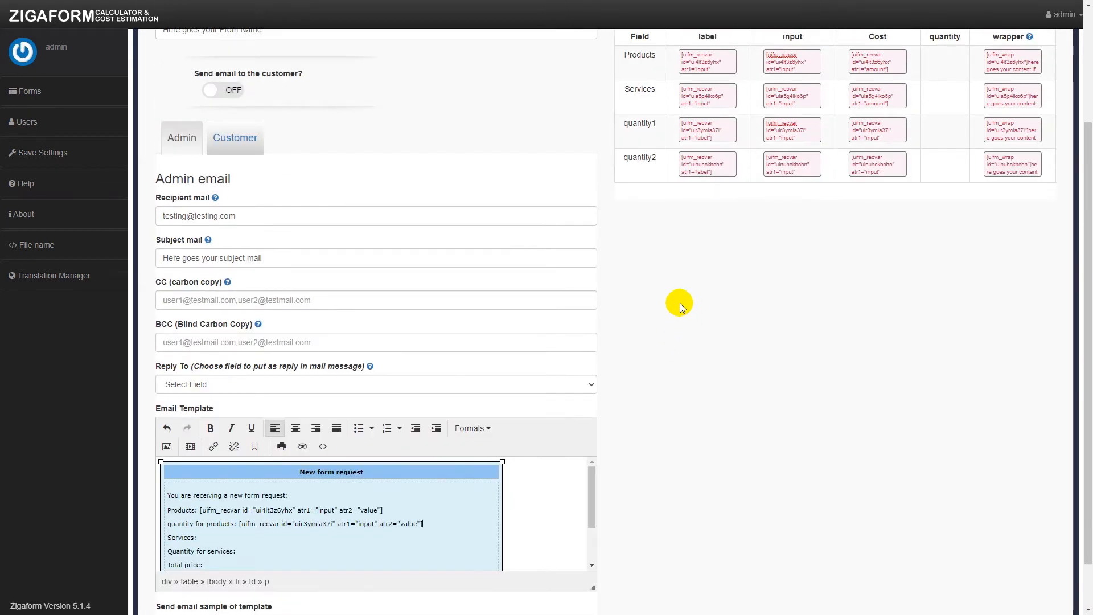
{"action": "scroll", "coordinate": [681, 303], "scroll_direction": "up", "scroll_amount": 2}
{"action": "scroll", "coordinate": [685, 273], "scroll_direction": "down", "scroll_amount": 1}
{"action": "left_click", "coordinate": [784, 153]}
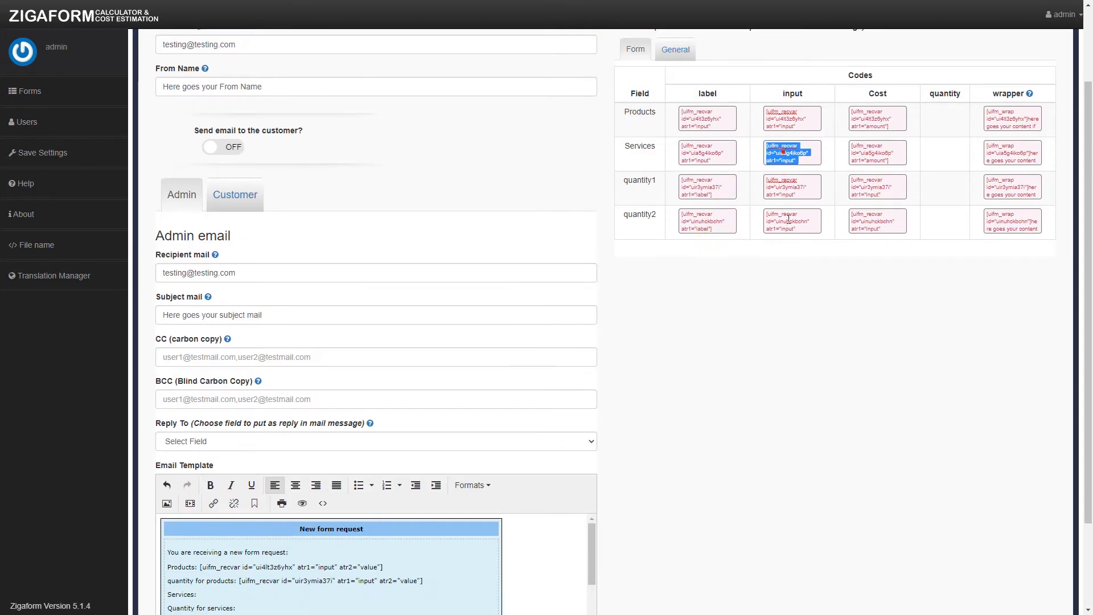
{"action": "scroll", "coordinate": [694, 366], "scroll_direction": "down", "scroll_amount": 2}
{"action": "left_click", "coordinate": [205, 479]}
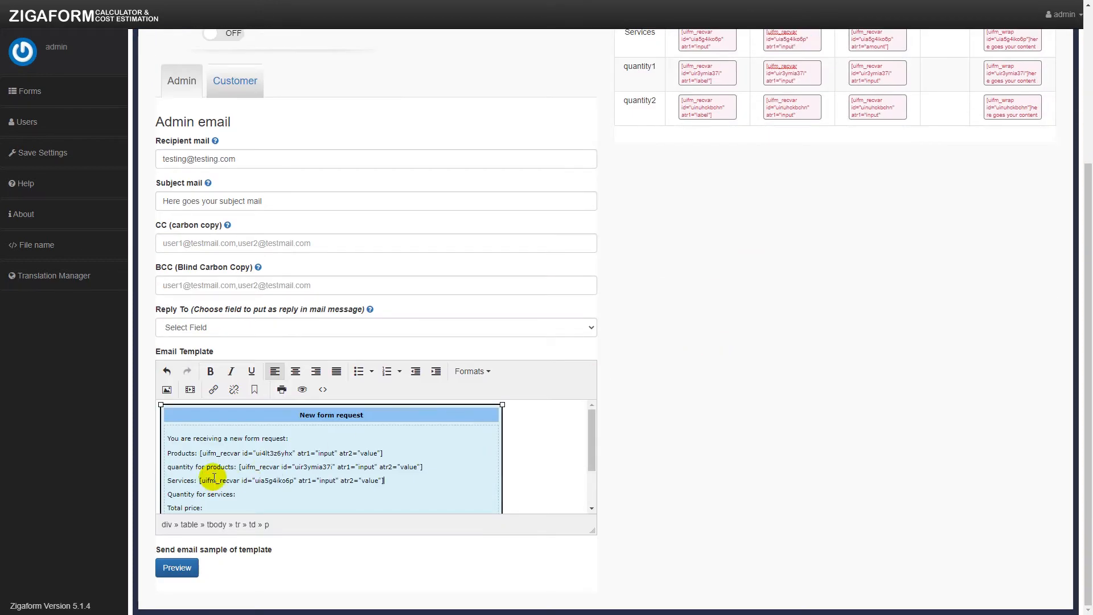
Step: Copy the quantity2 input code [uifm_recvar id="uinuhckbchn" atr1="input" atr2="value"] and paste it after "Quantity for services:"
{"action": "scroll", "coordinate": [683, 274], "scroll_direction": "up", "scroll_amount": 3}
{"action": "left_click", "coordinate": [769, 279]}
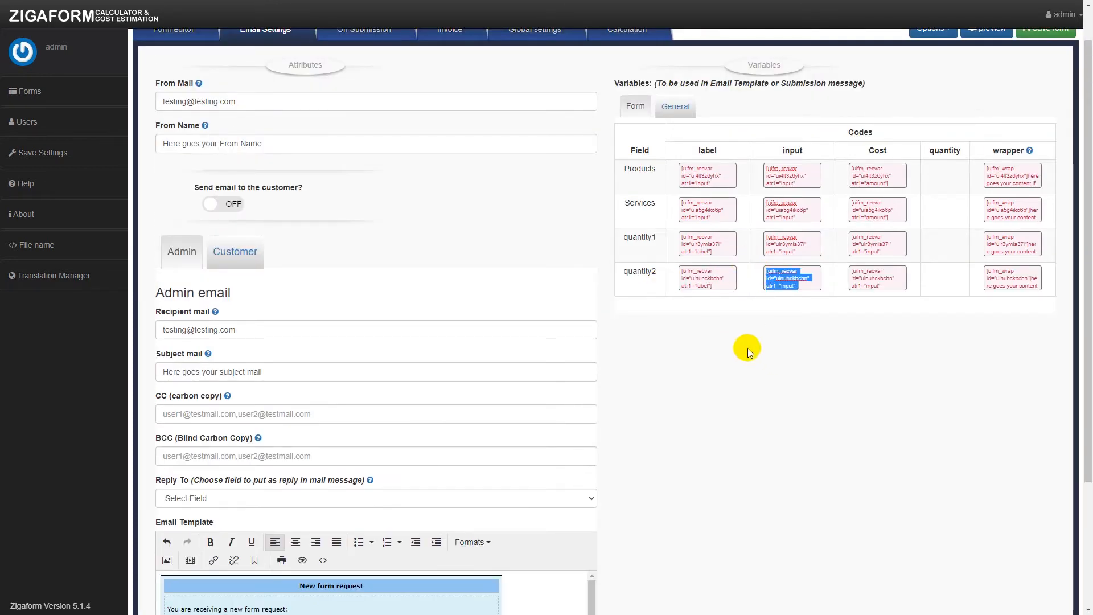
{"action": "scroll", "coordinate": [739, 349], "scroll_direction": "down", "scroll_amount": 3}
{"action": "left_click", "coordinate": [244, 495]}
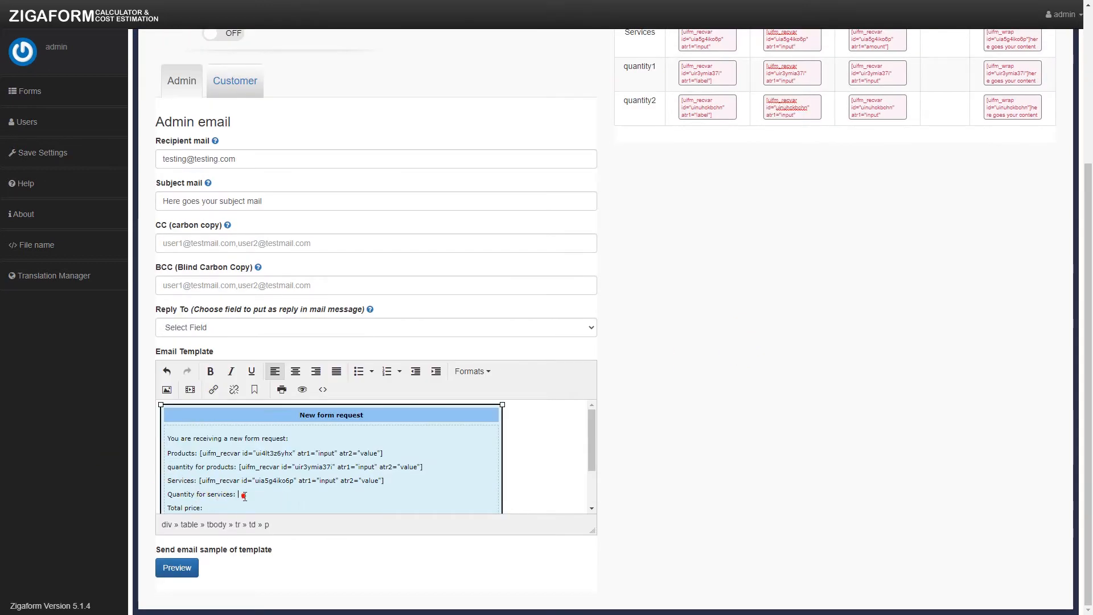
Step: Copy the backend Total amount calculation code [uifm_var opt="calc" atr1="0"] from the form variables
{"action": "scroll", "coordinate": [706, 289], "scroll_direction": "up", "scroll_amount": 3}
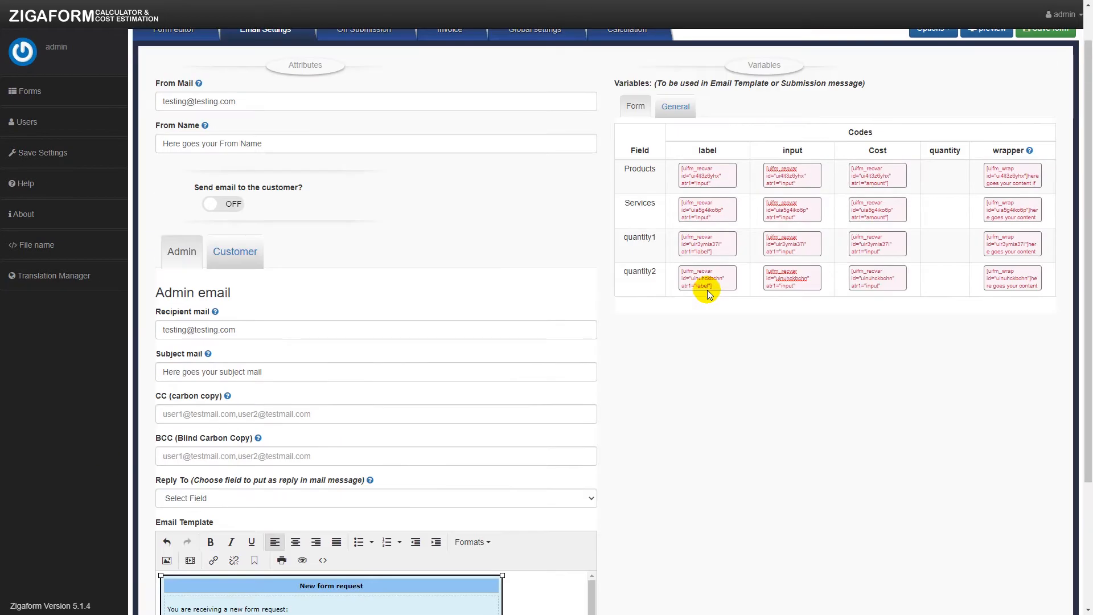
{"action": "scroll", "coordinate": [907, 93], "scroll_direction": "up", "scroll_amount": 1}
{"action": "left_click", "coordinate": [932, 71]}
{"action": "left_click", "coordinate": [942, 98]}
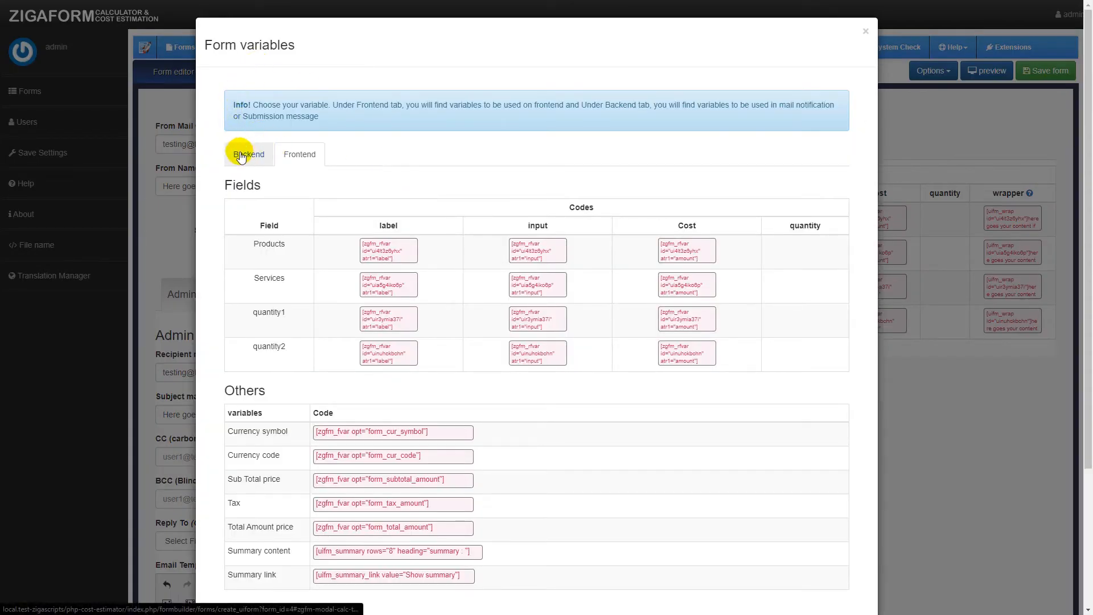
{"action": "left_click", "coordinate": [242, 155]}
{"action": "scroll", "coordinate": [285, 342], "scroll_direction": "down", "scroll_amount": 5}
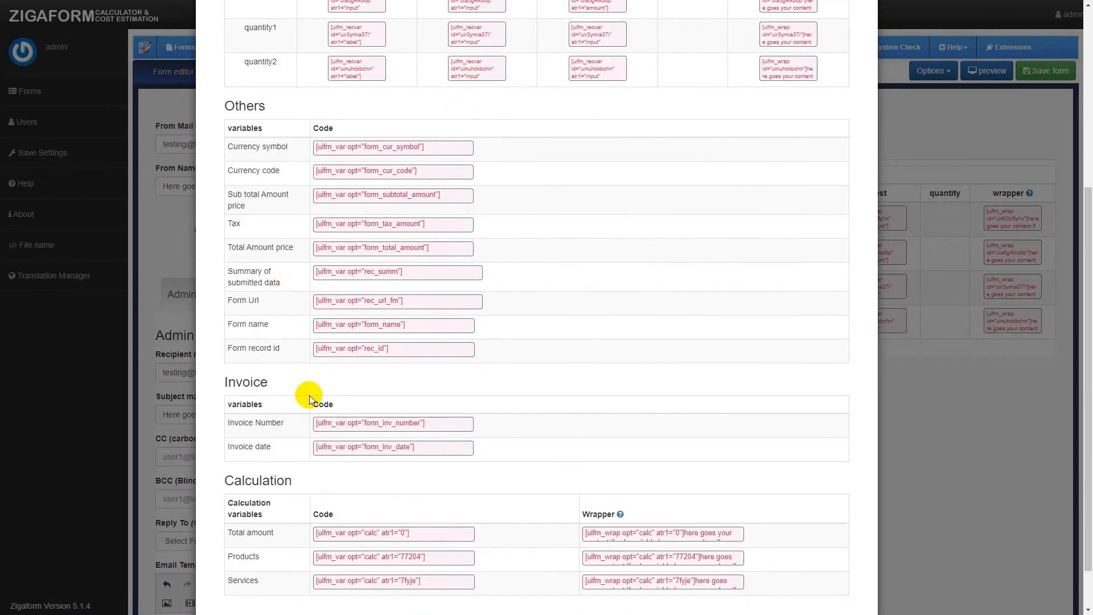
{"action": "scroll", "coordinate": [325, 475], "scroll_direction": "down", "scroll_amount": 1}
{"action": "left_click", "coordinate": [391, 479]}
{"action": "key", "text": "ctrl+c"}
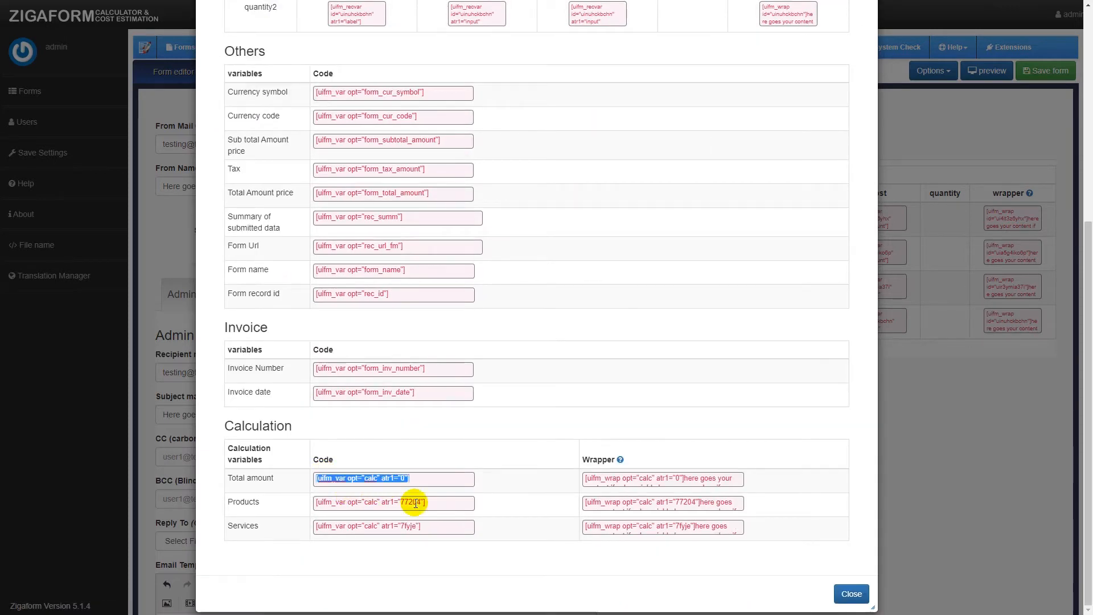
Step: Close the form variables and paste the copied total calculation code after "Total price:" in the email template
{"action": "left_click", "coordinate": [852, 594]}
{"action": "scroll", "coordinate": [299, 488], "scroll_direction": "down", "scroll_amount": 5}
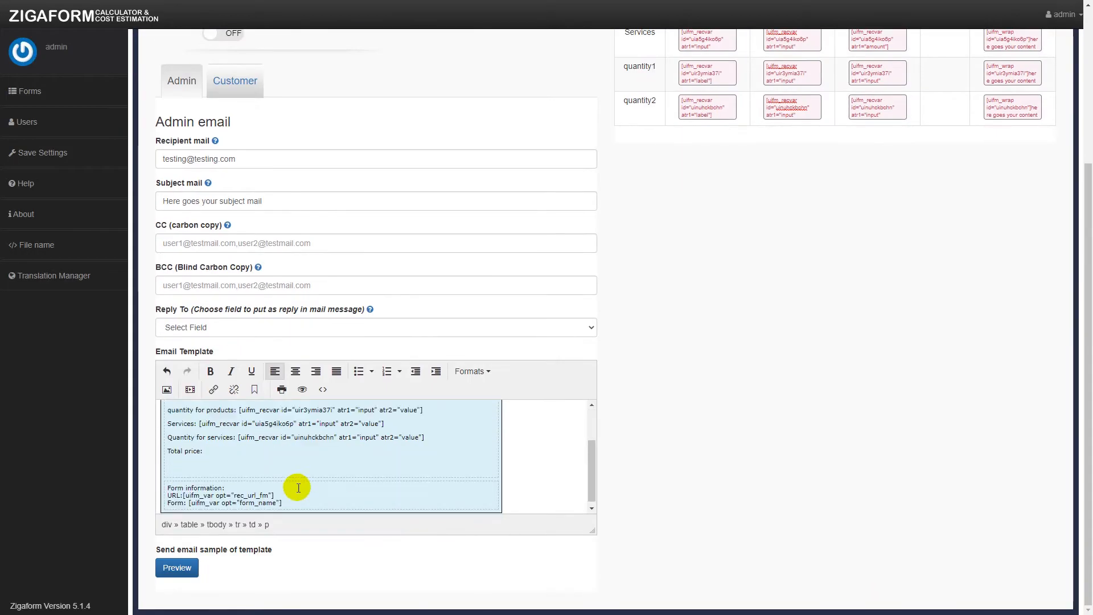
{"action": "left_click", "coordinate": [243, 450]}
{"action": "key", "text": "ctrl+v"}
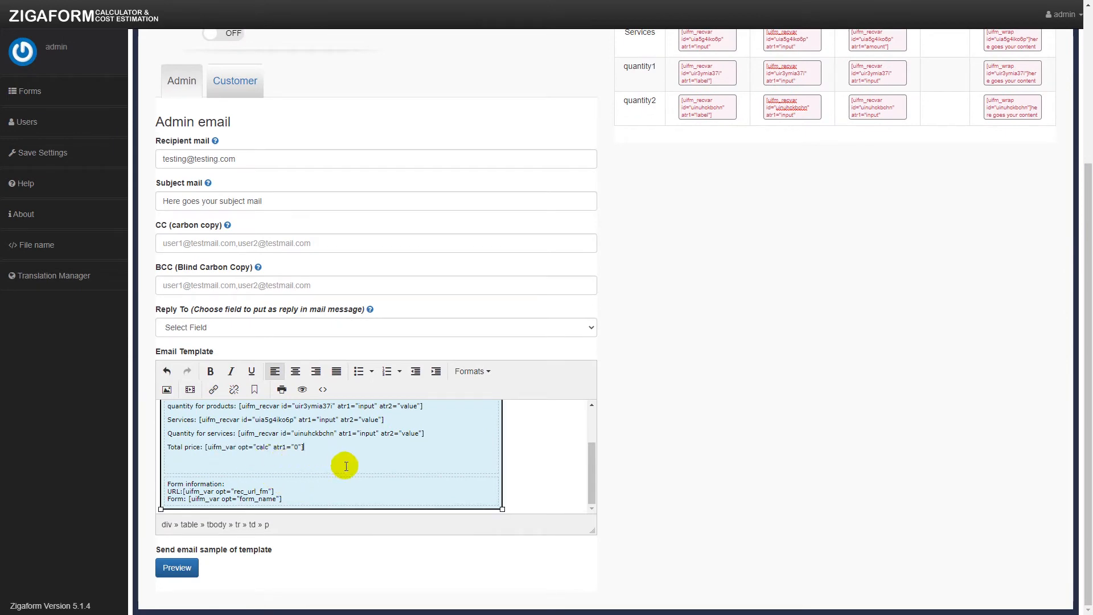
{"action": "scroll", "coordinate": [345, 465], "scroll_direction": "up", "scroll_amount": 1}
{"action": "scroll", "coordinate": [358, 467], "scroll_direction": "down", "scroll_amount": 1}
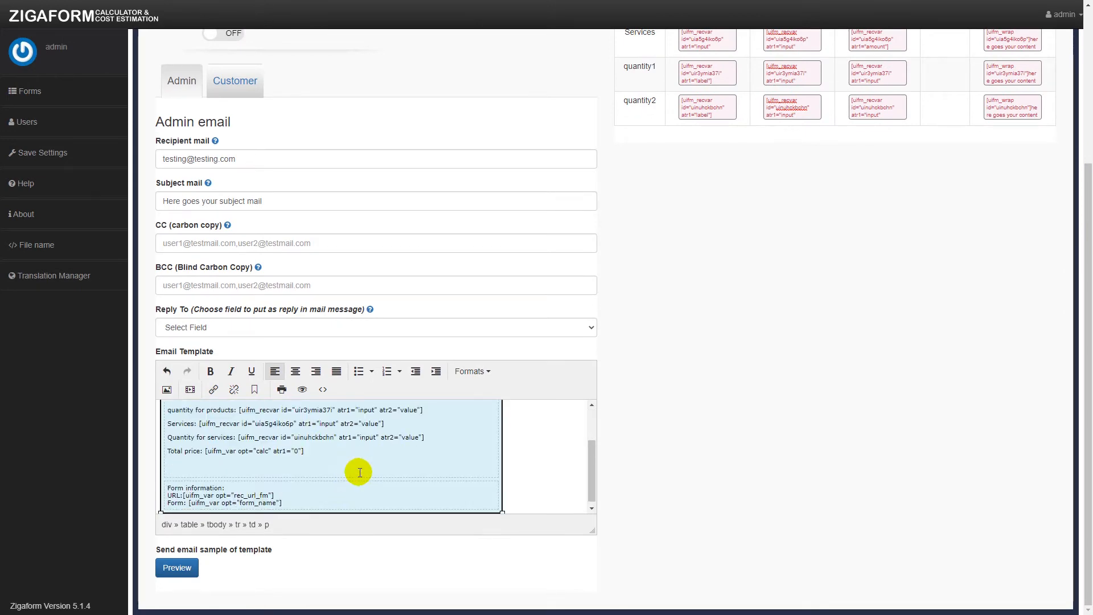
Step: Copy the entire HTML source code of the admin email template and close the source view
{"action": "left_click", "coordinate": [324, 390]}
{"action": "key", "text": "ctrl+a"}
{"action": "key", "text": "ctrl+c"}
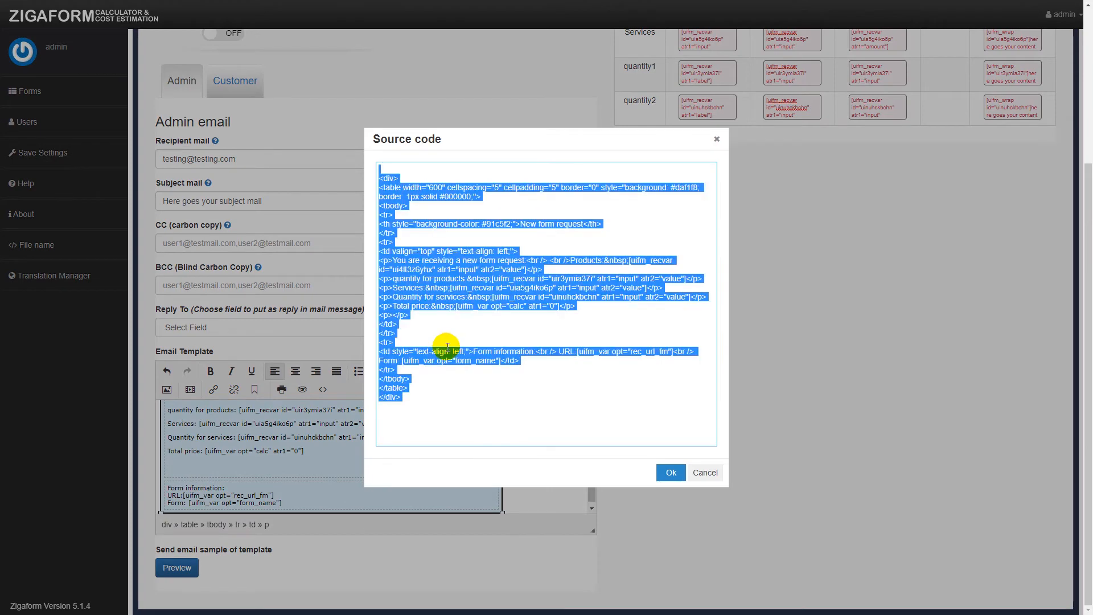
{"action": "left_click", "coordinate": [670, 472]}
{"action": "scroll", "coordinate": [582, 323], "scroll_direction": "up", "scroll_amount": 3}
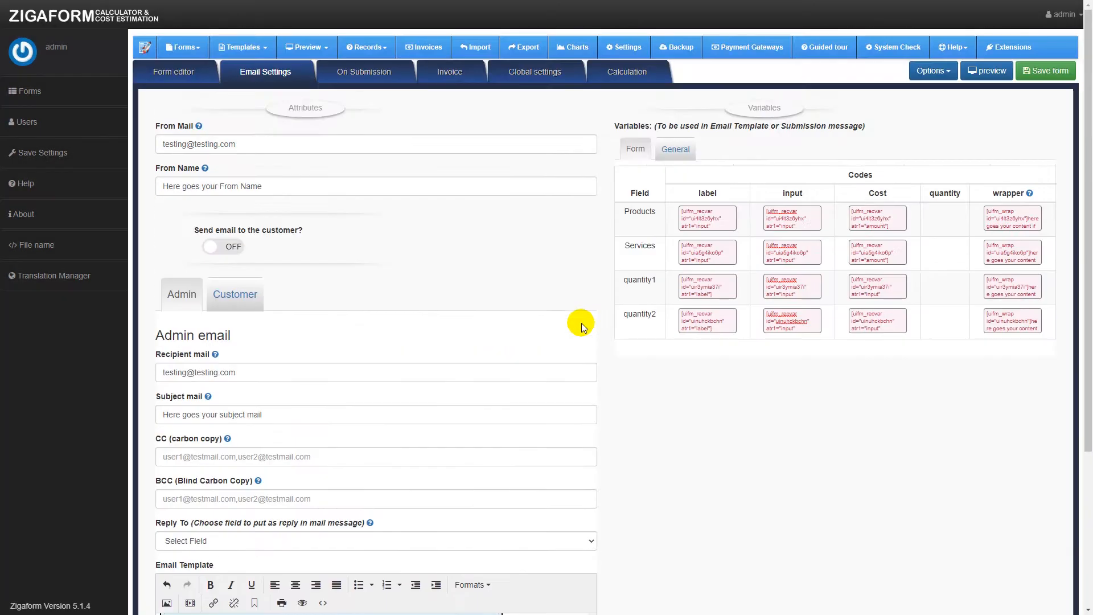
Step: Enable the custom template for summary records and PDF in the form's global settings
{"action": "left_click", "coordinate": [572, 72]}
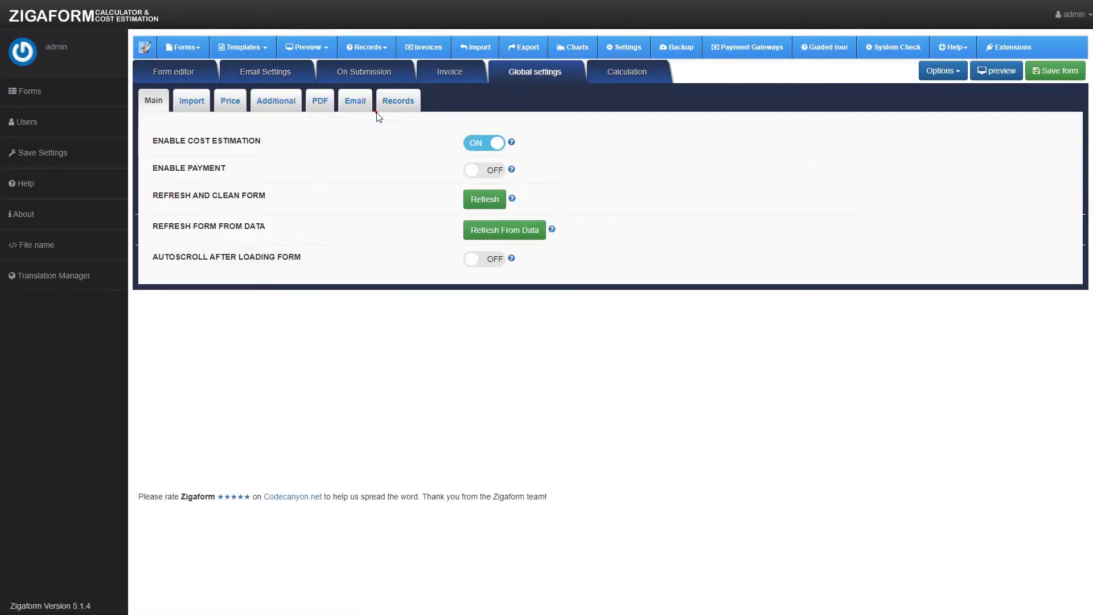
{"action": "left_click", "coordinate": [398, 101]}
{"action": "left_click", "coordinate": [175, 165]}
Step: Replace the HTML source of the custom summary records template with the copied admin email template code
{"action": "left_click", "coordinate": [300, 326]}
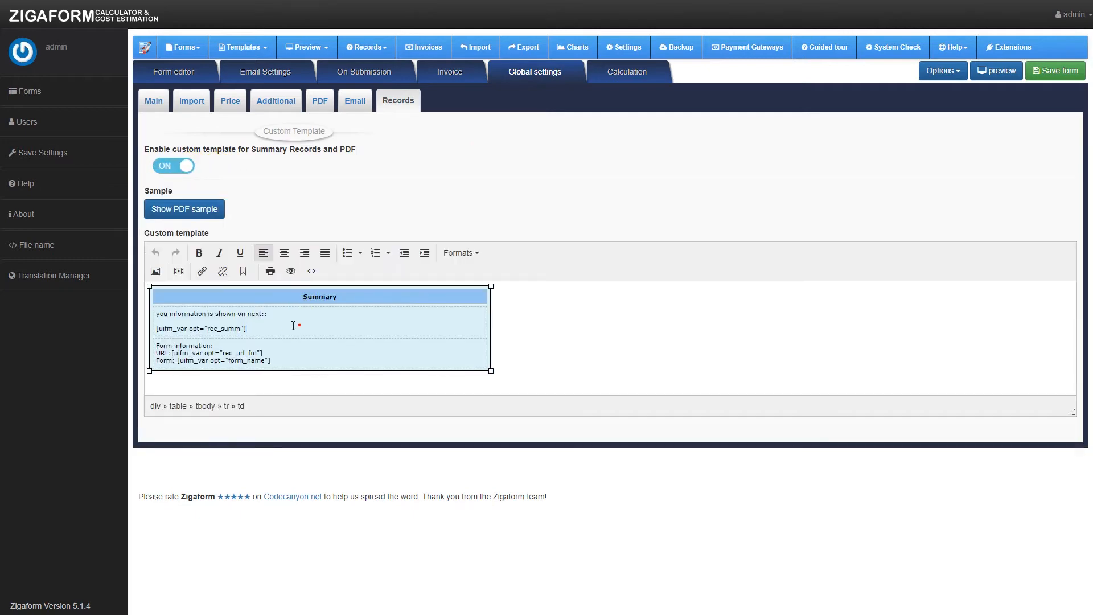
{"action": "left_click", "coordinate": [312, 272]}
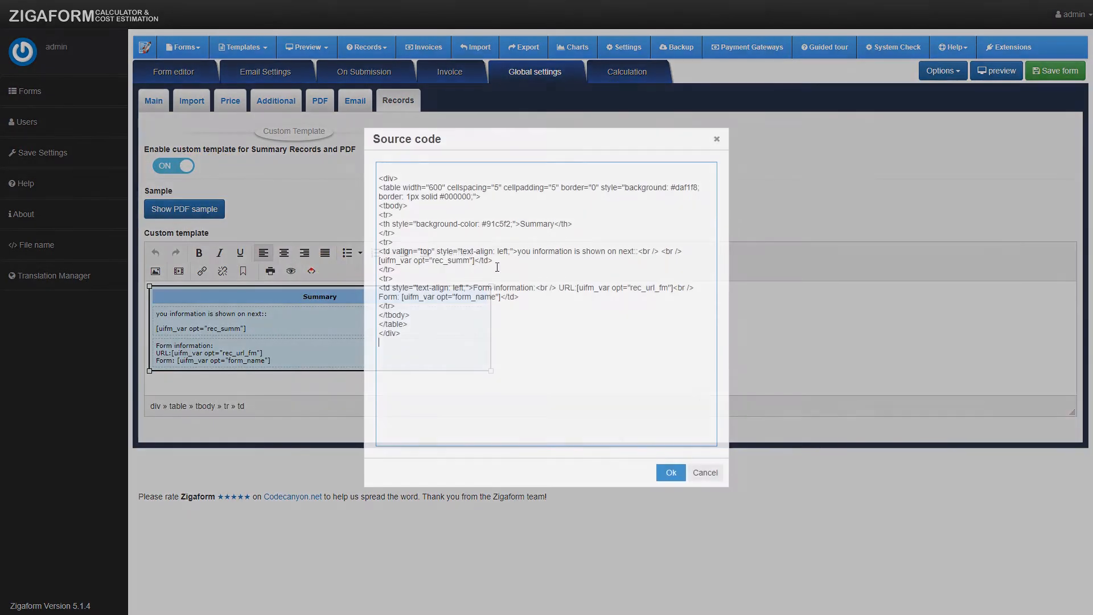
{"action": "key", "text": "ctrl+a"}
{"action": "key", "text": "ctrl+v"}
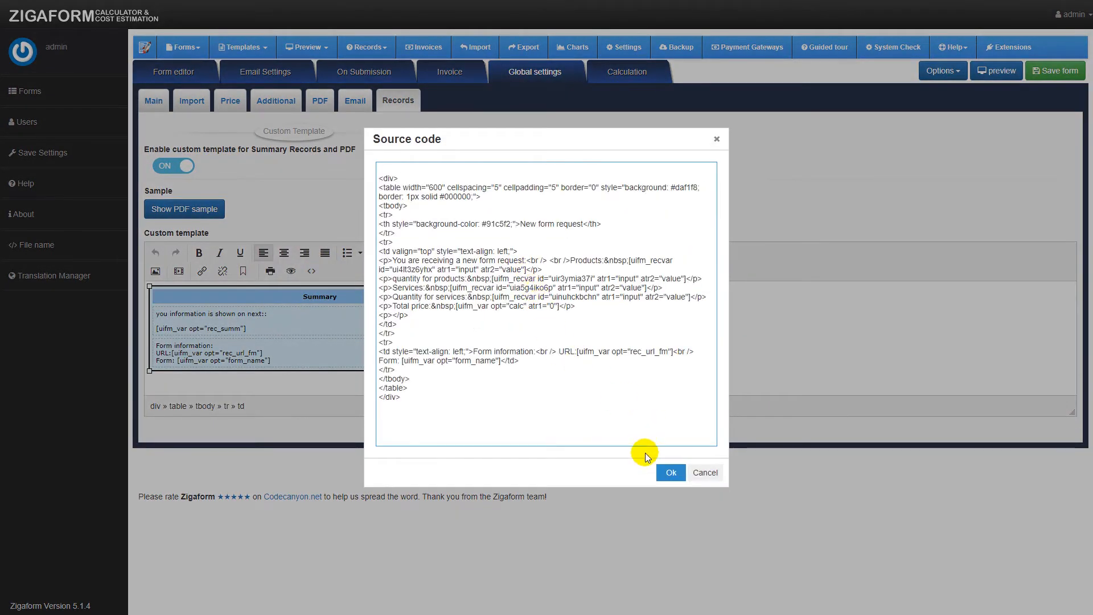
{"action": "left_click", "coordinate": [671, 472]}
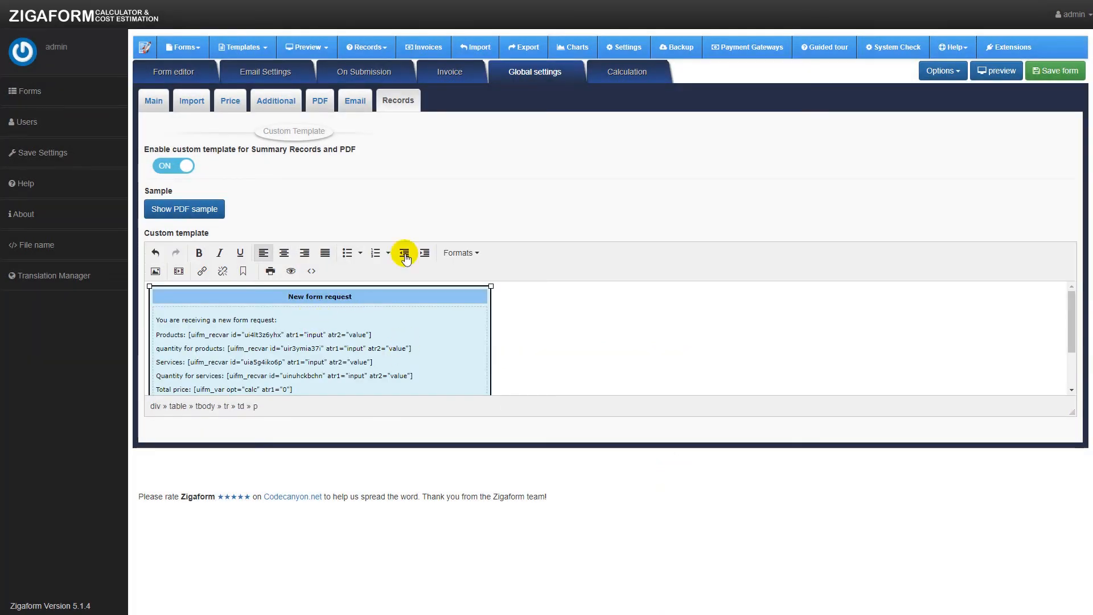
{"action": "scroll", "coordinate": [353, 305], "scroll_direction": "down", "scroll_amount": 2}
{"action": "scroll", "coordinate": [361, 292], "scroll_direction": "up", "scroll_amount": 2}
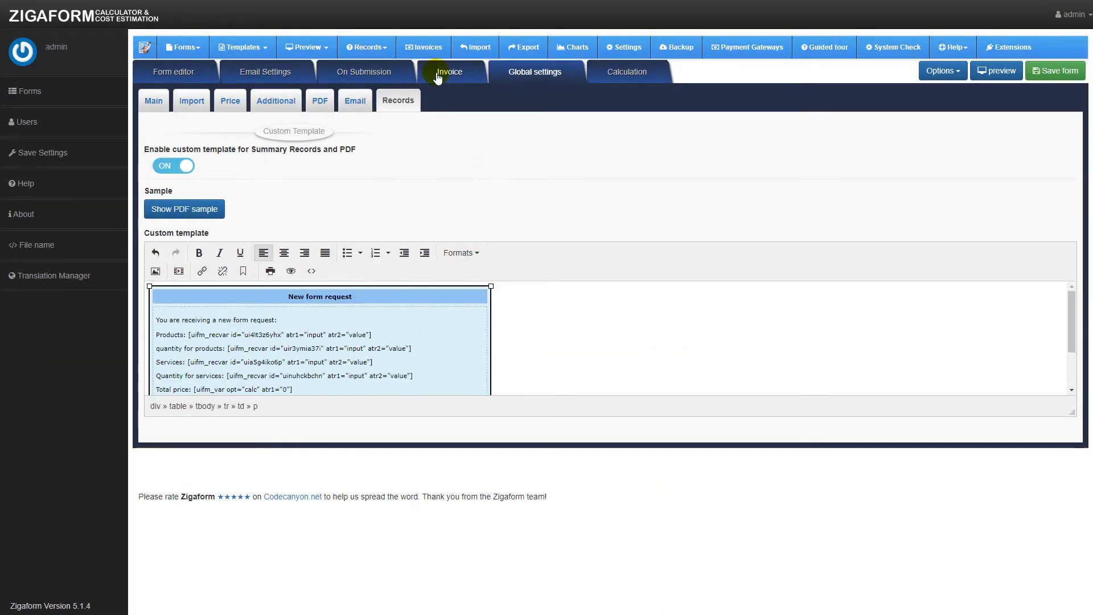
Step: Enable the custom template for the invoice and clear the "Final Fantasy XV - Game" row in its item table
{"action": "left_click", "coordinate": [427, 80]}
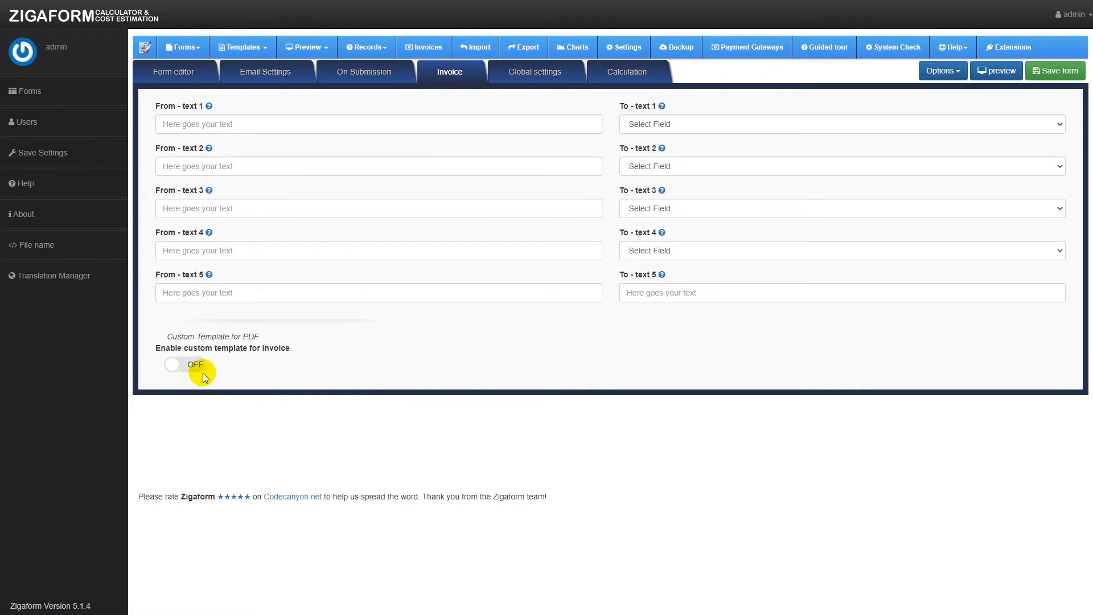
{"action": "left_click", "coordinate": [206, 370]}
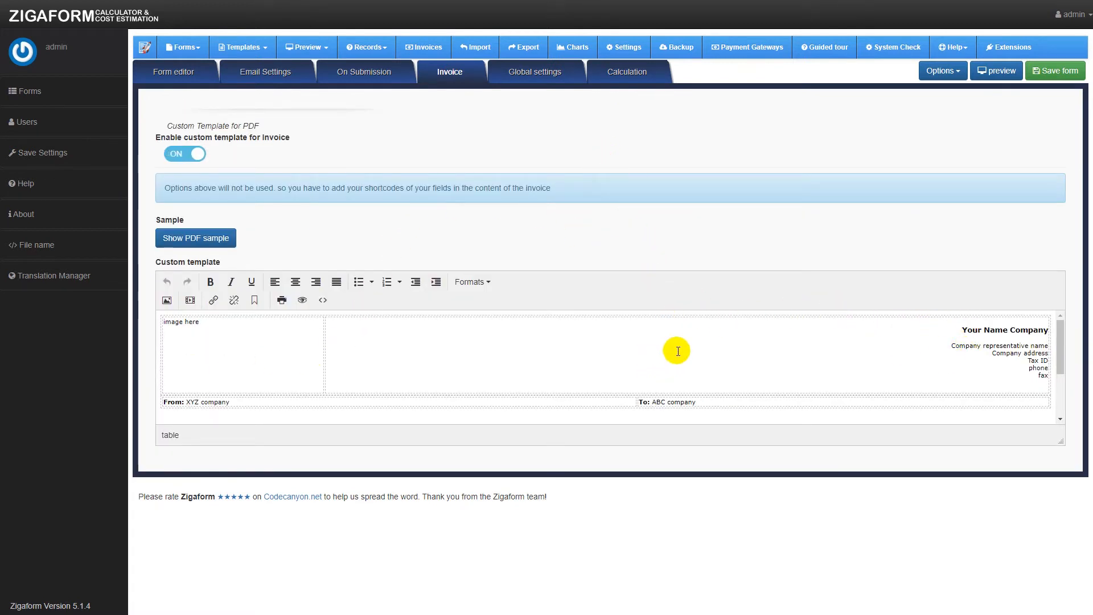
{"action": "scroll", "coordinate": [705, 374], "scroll_direction": "down", "scroll_amount": 2}
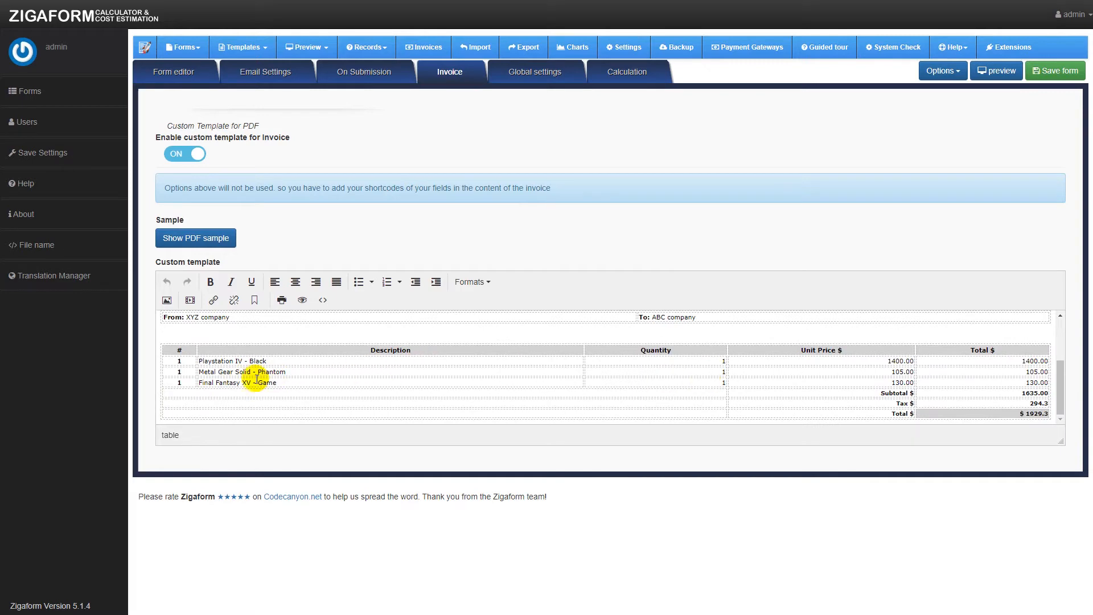
{"action": "triple_click", "coordinate": [171, 382]}
{"action": "left_click_drag", "start_coordinate": [627, 386], "coordinate": [1051, 383]}
{"action": "key", "text": "Delete"}
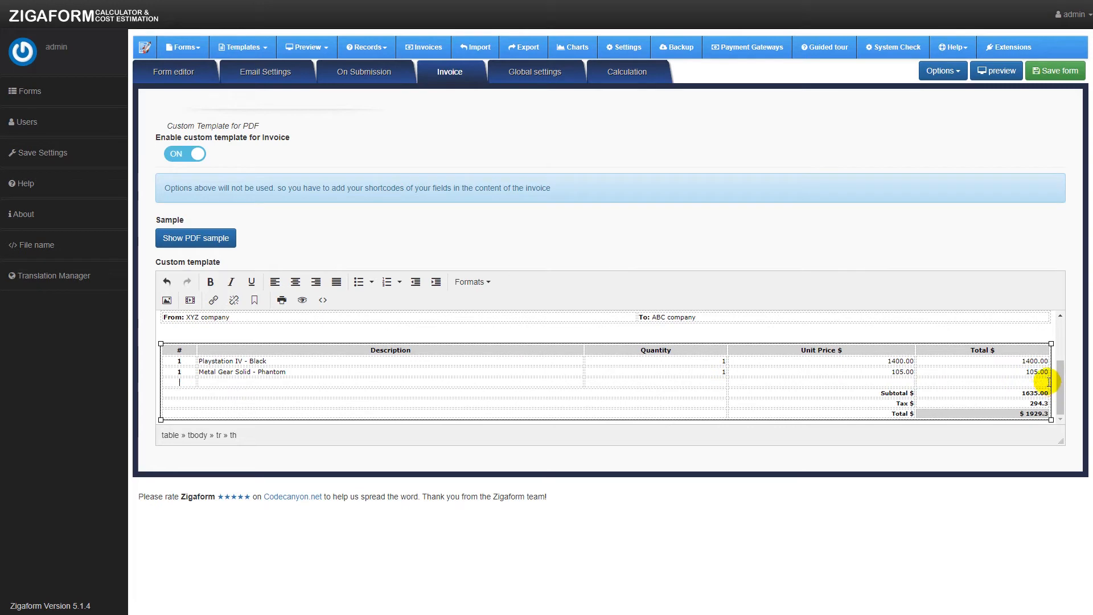
Step: Change the descriptions of the two remaining invoice items to "Products" and "Services"
{"action": "left_click", "coordinate": [273, 360]}
{"action": "left_click_drag", "start_coordinate": [273, 360], "coordinate": [202, 362]}
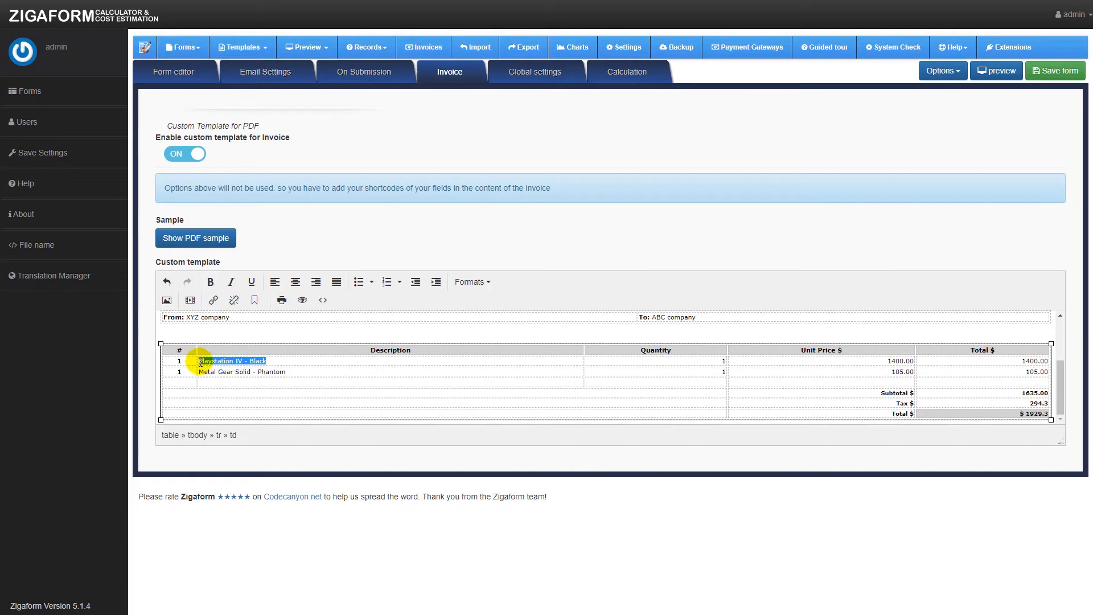
{"action": "type", "text": "Products"}
{"action": "left_click_drag", "start_coordinate": [286, 372], "coordinate": [199, 374]}
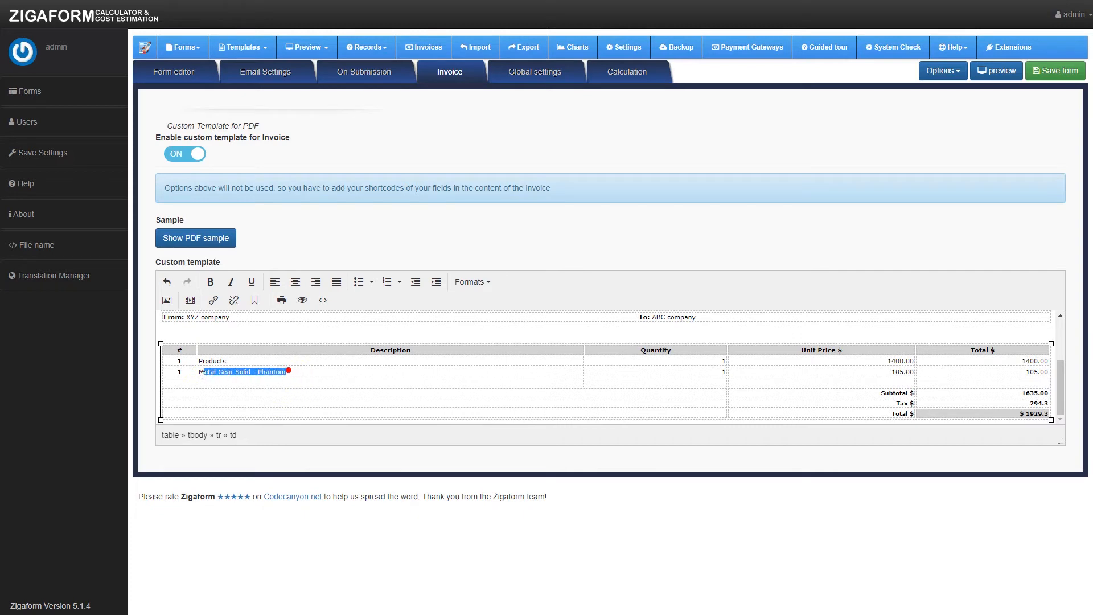
{"action": "type", "text": "Services"}
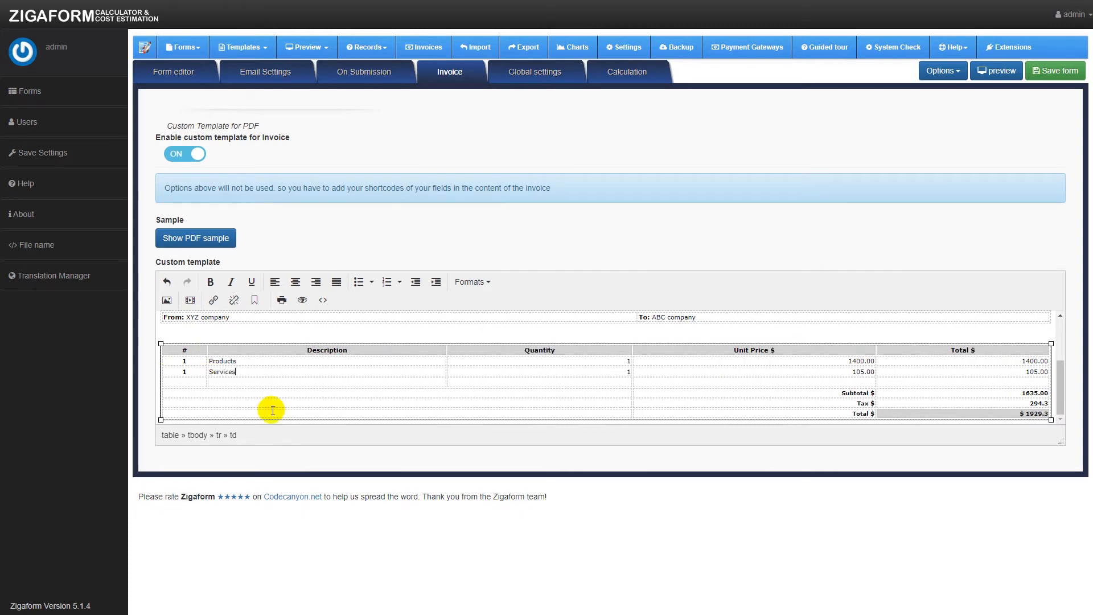
Step: Replace the Products quantity in the invoice with quantity1's backend input code [uifm_recvar id="uir3ymia37i" atr1="input" atr2="value"] from the form variables
{"action": "left_click", "coordinate": [953, 72]}
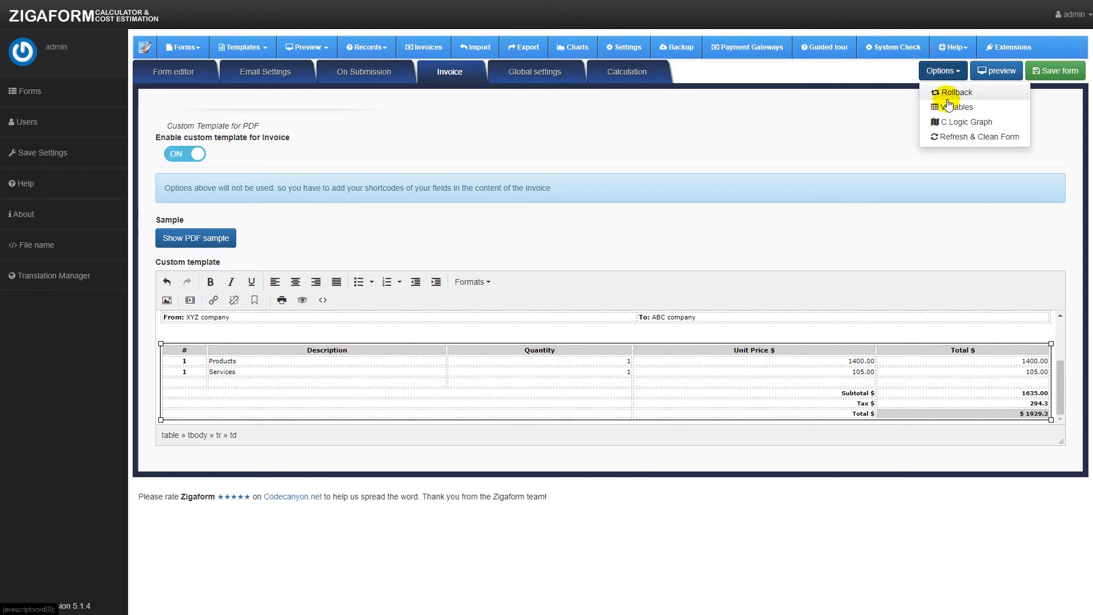
{"action": "left_click", "coordinate": [950, 107]}
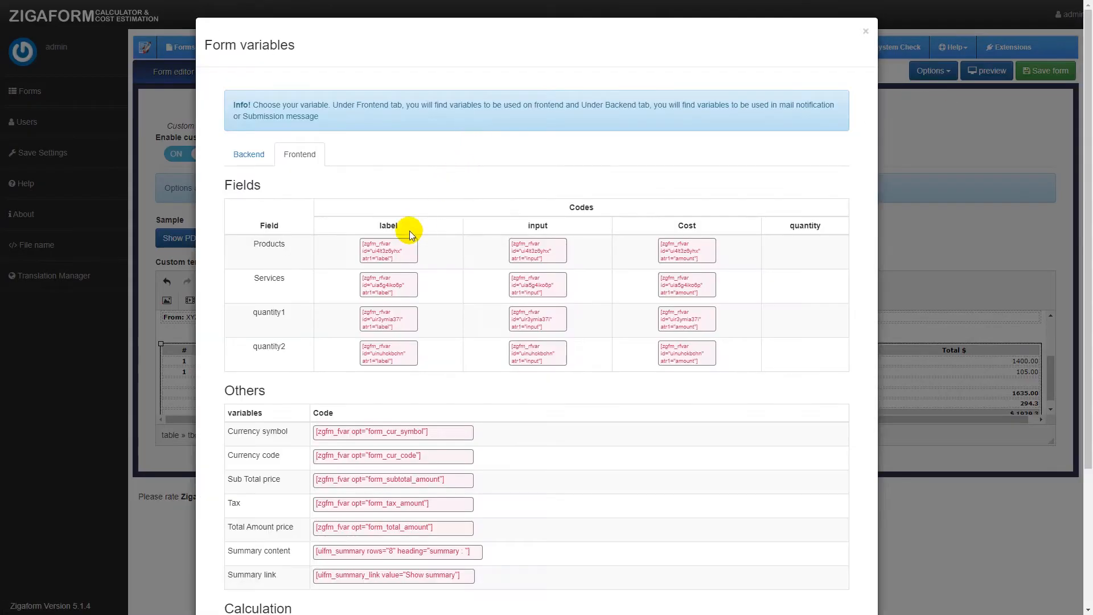
{"action": "left_click", "coordinate": [254, 159]}
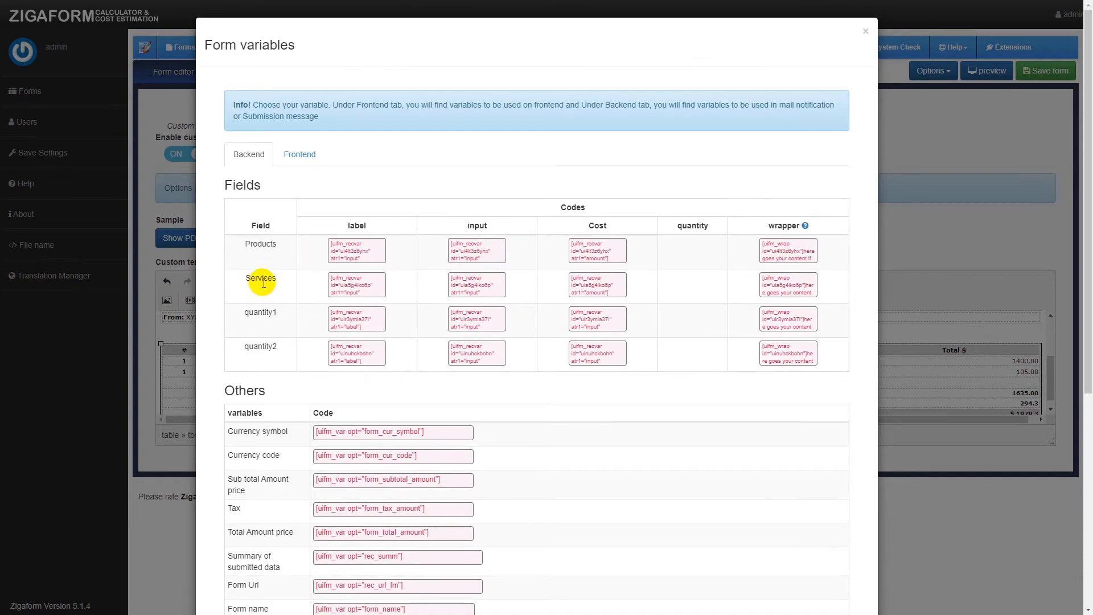
{"action": "left_click", "coordinate": [459, 322]}
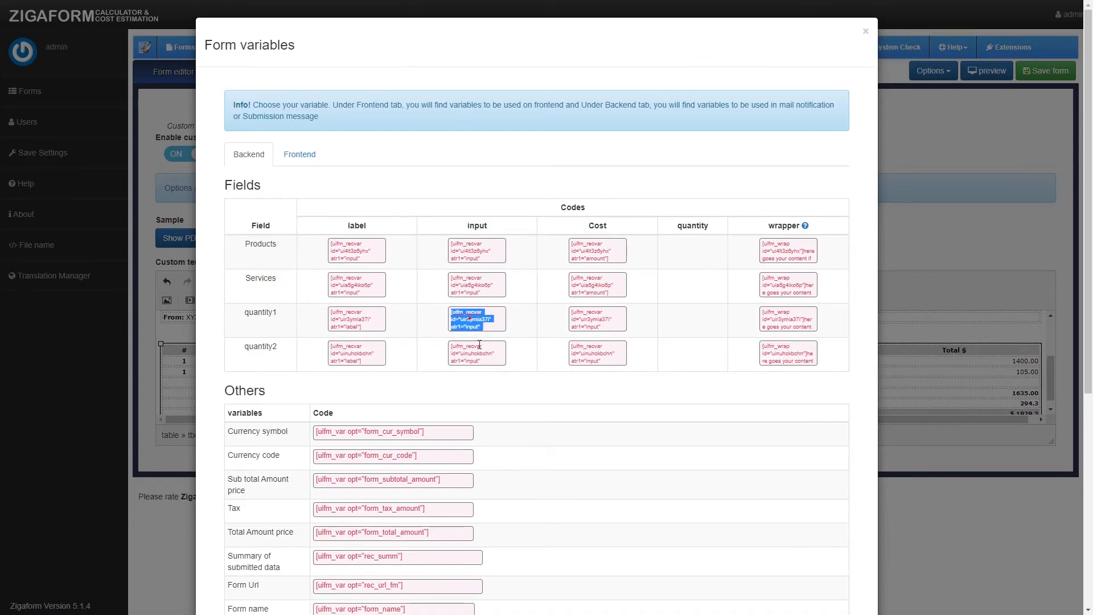
{"action": "left_click", "coordinate": [920, 352]}
{"action": "left_click", "coordinate": [629, 361]}
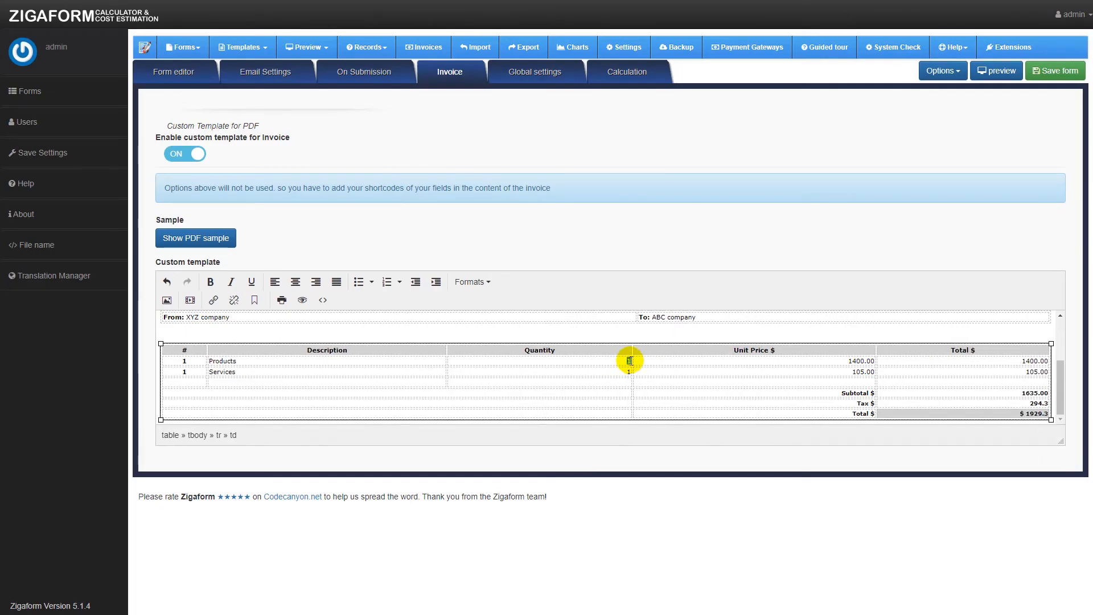
{"action": "type", "text": "[uifm_recvar id=\"uir3ymia37i\" atr1=\"input\" atr2=\"value\"]"}
Step: Replace the Services quantity in the invoice with quantity2's backend input code [uifm_recvar id="uinuhckbchn" atr1="input" atr2="value"] from the form variables
{"action": "left_click", "coordinate": [944, 72]}
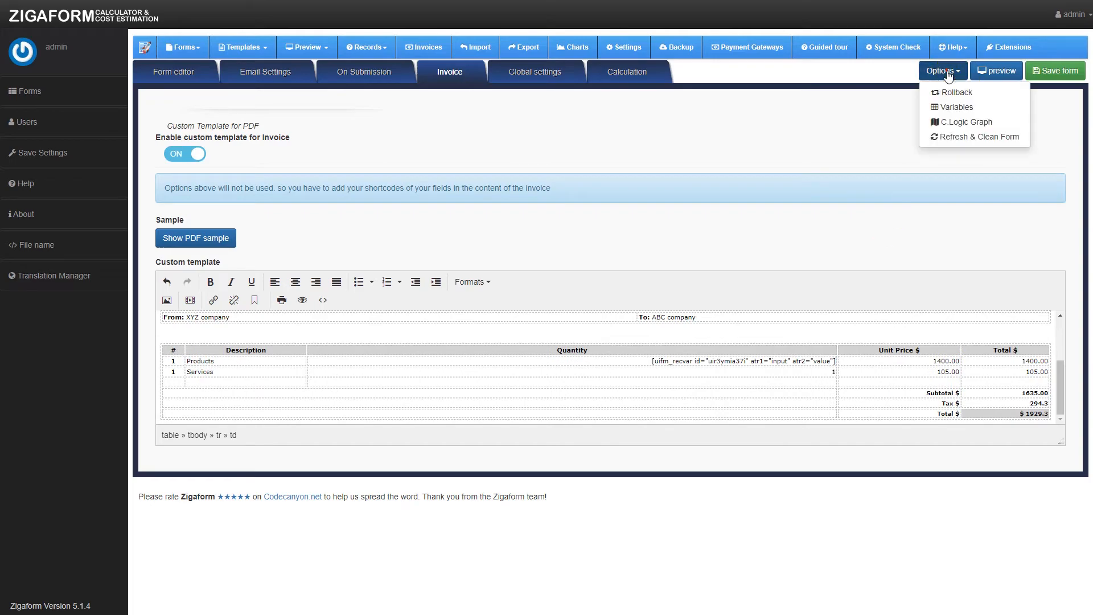
{"action": "left_click", "coordinate": [946, 106]}
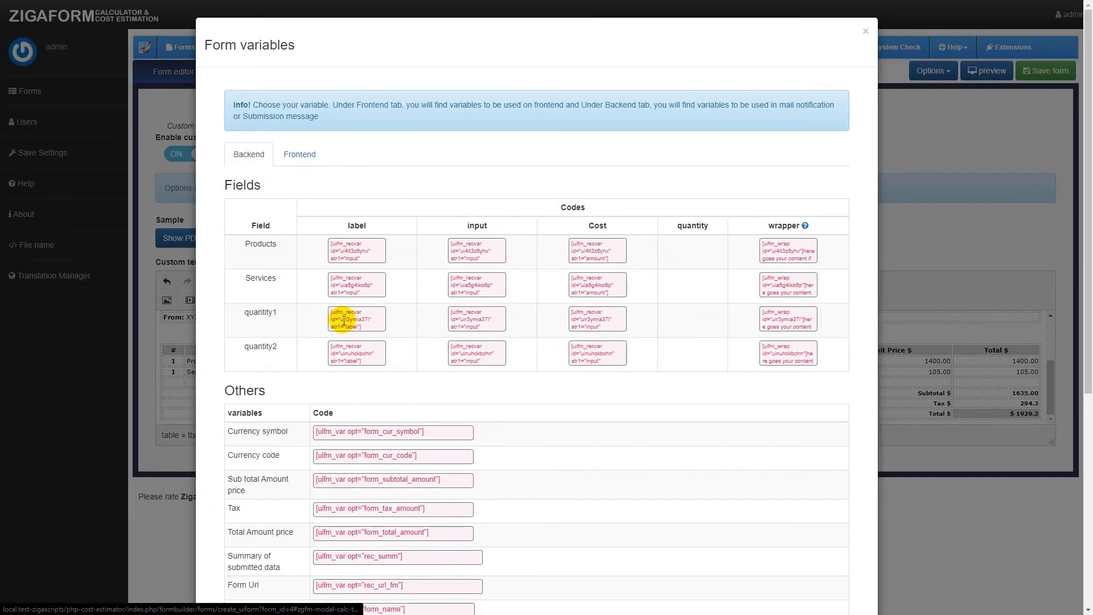
{"action": "left_click", "coordinate": [354, 353]}
{"action": "left_click", "coordinate": [478, 354]}
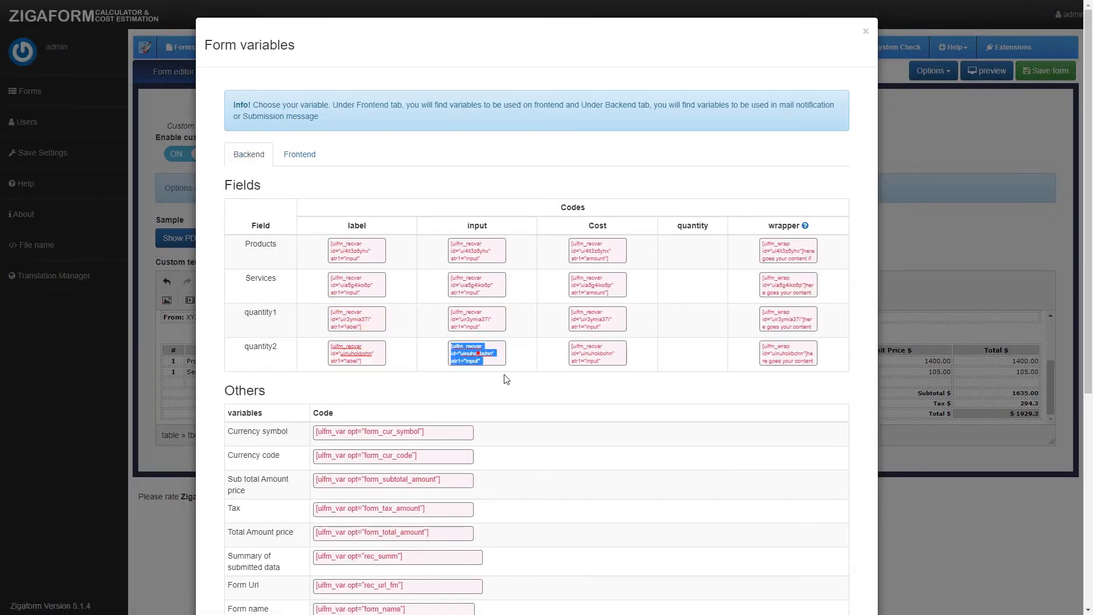
{"action": "left_click", "coordinate": [929, 337]}
{"action": "left_click", "coordinate": [836, 371]}
{"action": "type", "text": "[uifm_recvar id=\"uinuhckbchn\" atr1=\"input\" atr2=\"value\"]"}
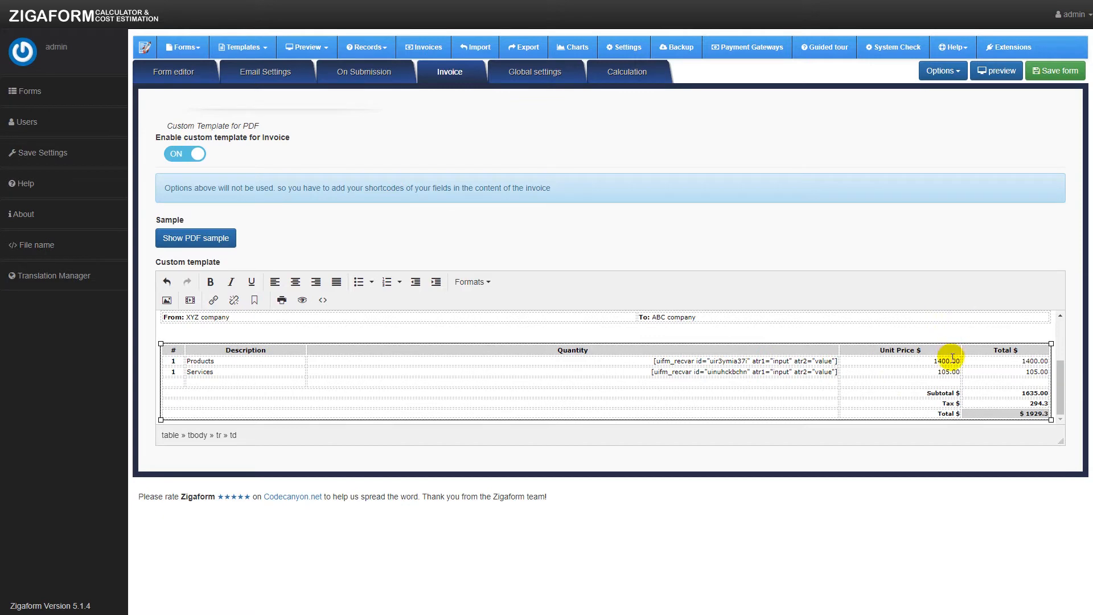
Step: Replace the Products unit price in the invoice with the Products backend cost code [uifm_recvar id="ui4lt3z6yhx" atr1="amount"] from the form variables
{"action": "scroll", "coordinate": [948, 354], "scroll_direction": "up", "scroll_amount": 1}
{"action": "scroll", "coordinate": [946, 359], "scroll_direction": "down", "scroll_amount": 1}
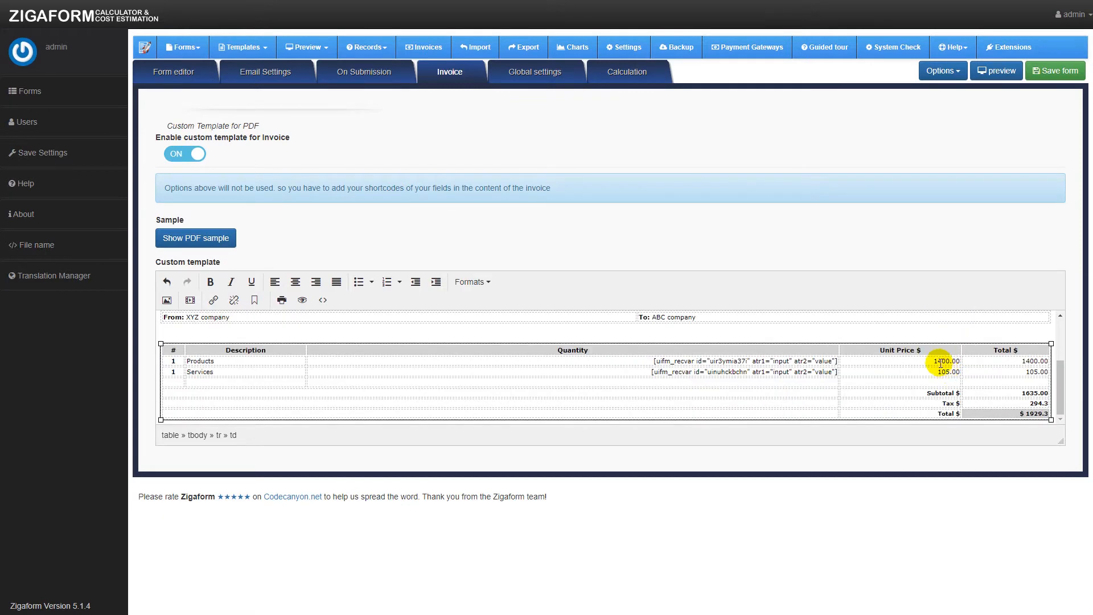
{"action": "double_click", "coordinate": [932, 360]}
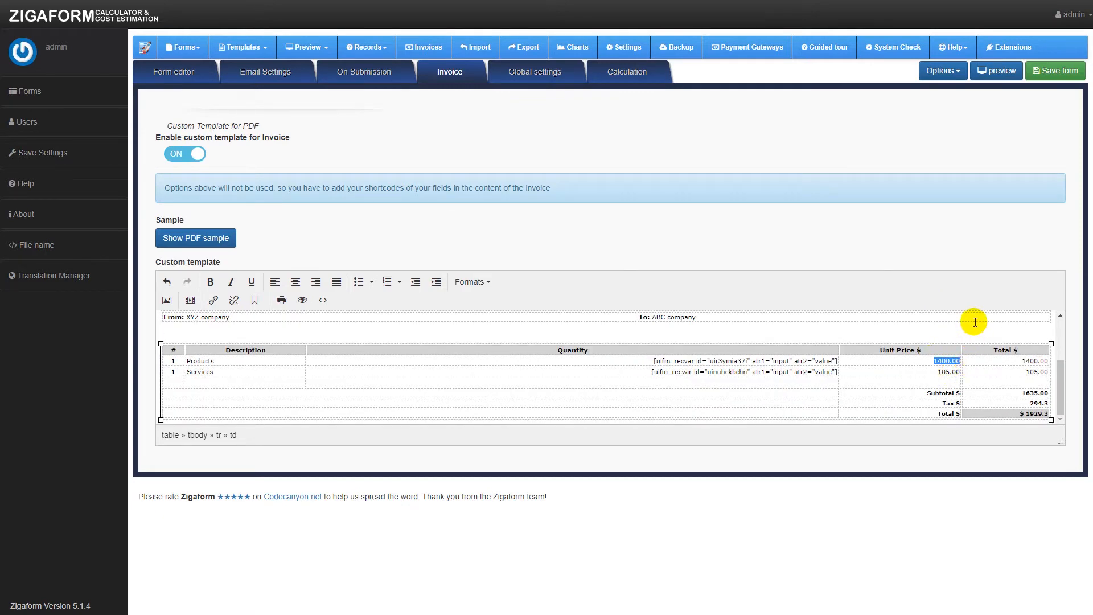
{"action": "left_click", "coordinate": [834, 257]}
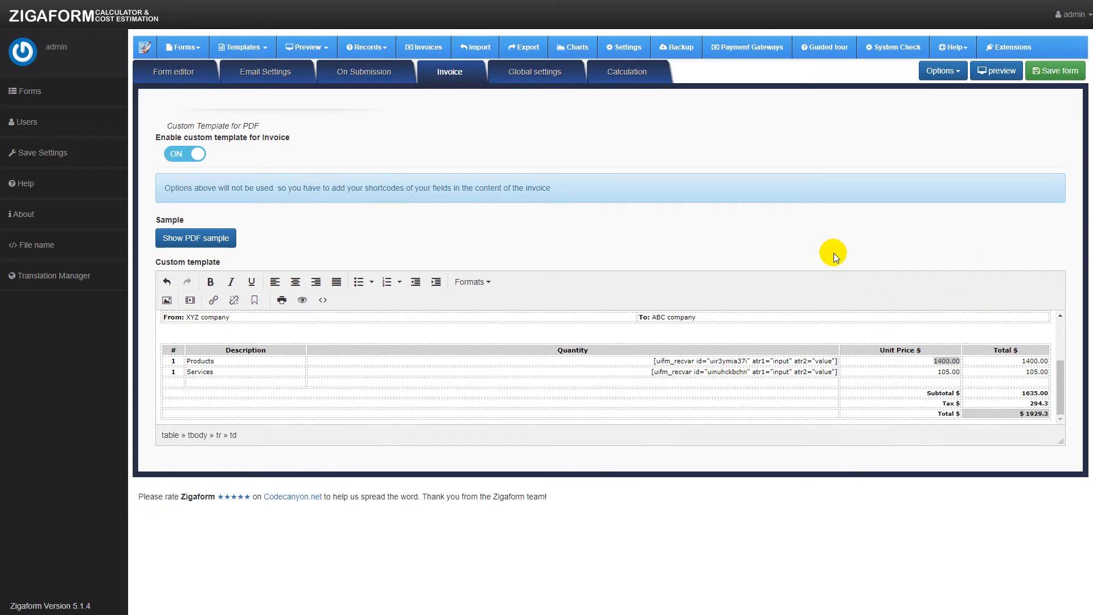
{"action": "left_click", "coordinate": [956, 76]}
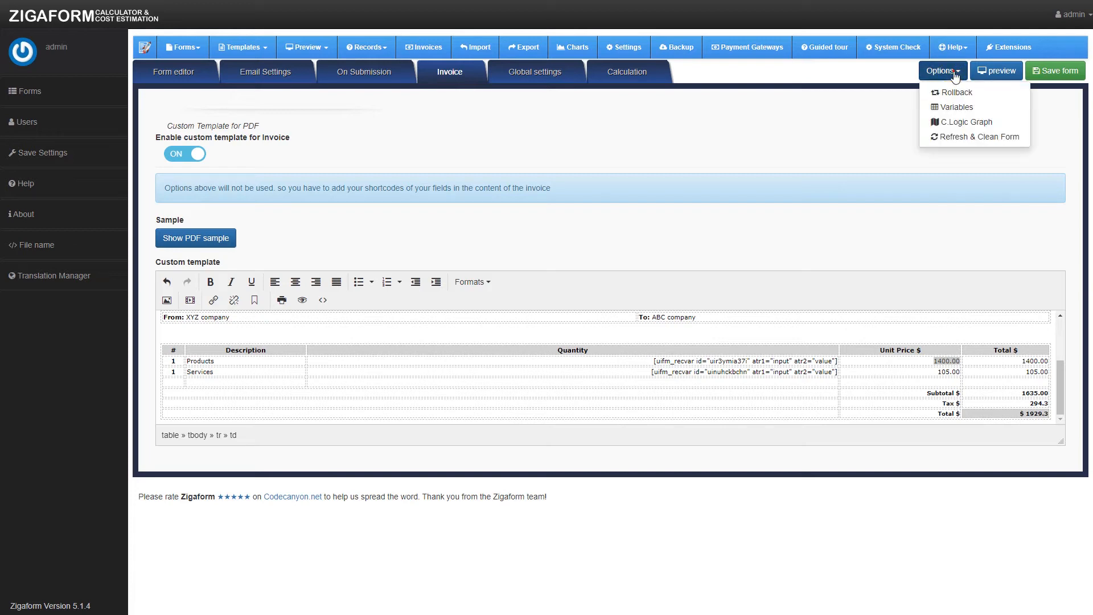
{"action": "left_click", "coordinate": [955, 106]}
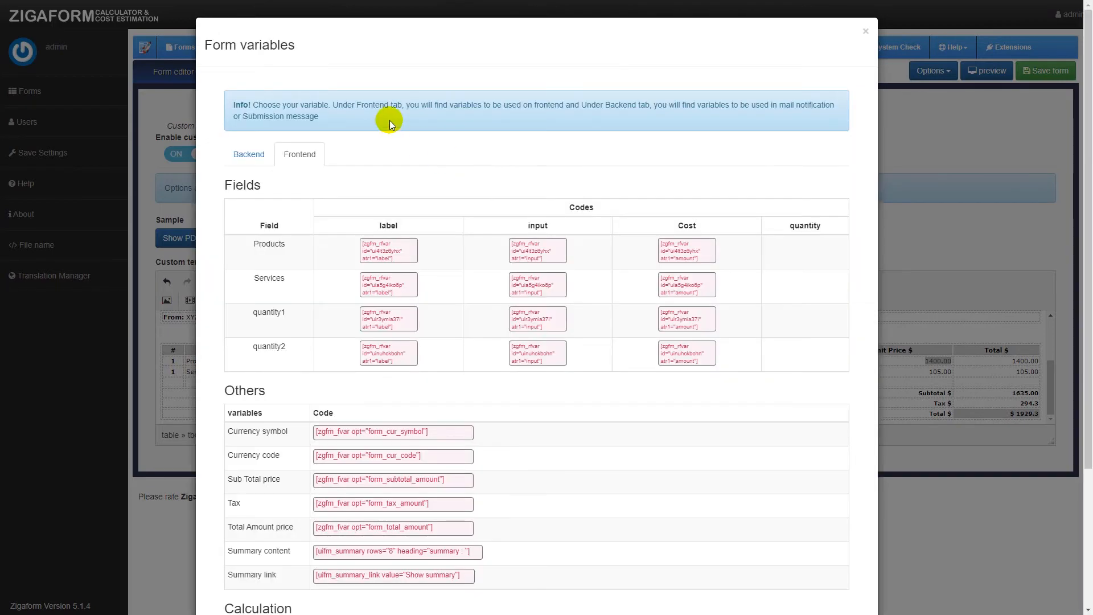
{"action": "left_click", "coordinate": [254, 153]}
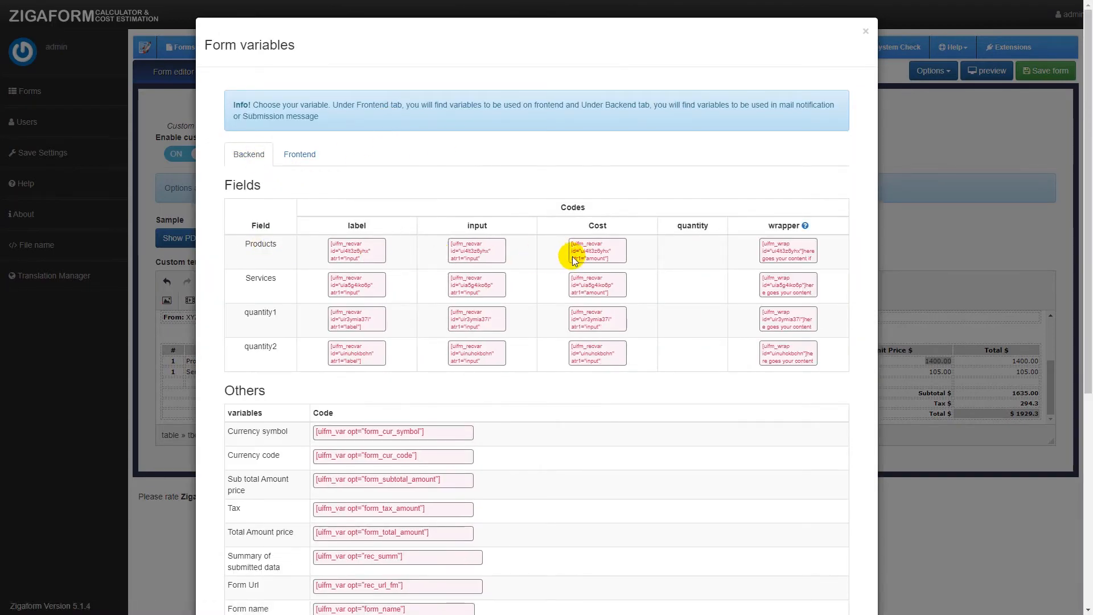
{"action": "left_click", "coordinate": [588, 256]}
{"action": "key", "text": "ctrl+c"}
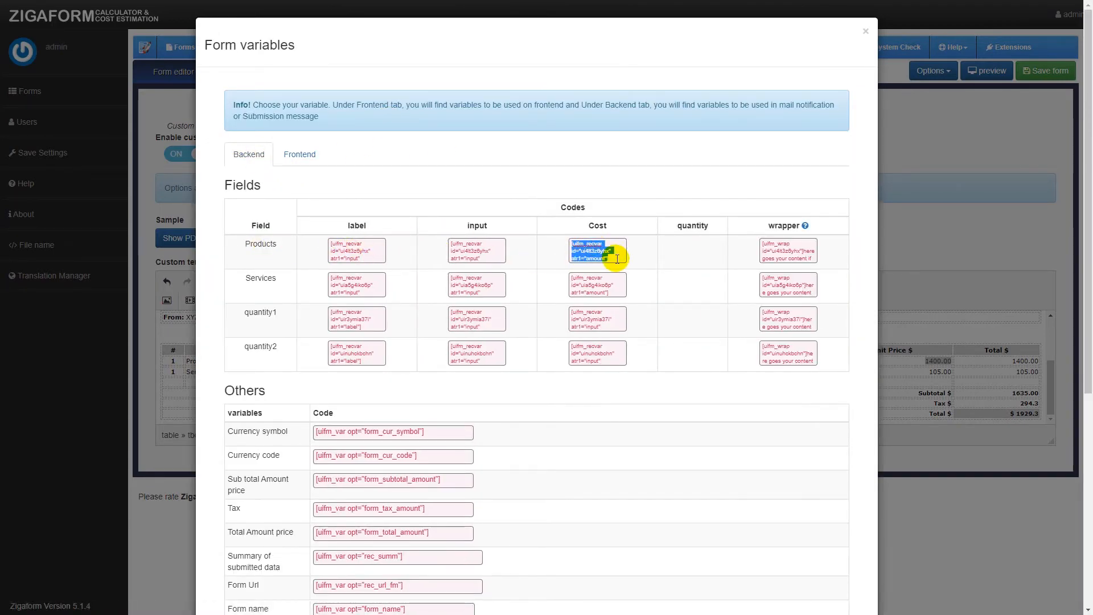
{"action": "left_click", "coordinate": [907, 251]}
{"action": "left_click", "coordinate": [917, 368]}
{"action": "double_click", "coordinate": [938, 361]}
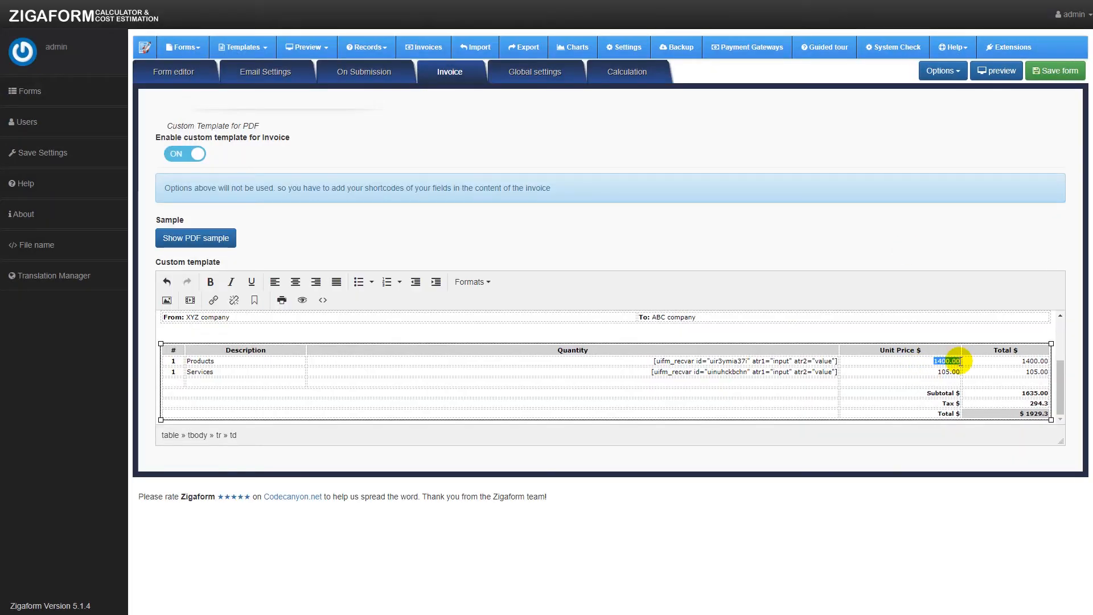
{"action": "key", "text": "ctrl+v"}
Step: Replace the Services unit price in the invoice with the Services backend cost code [uifm_recvar id="uia5g4iko6p" atr1="amount"] from the form variables
{"action": "left_click", "coordinate": [942, 71]}
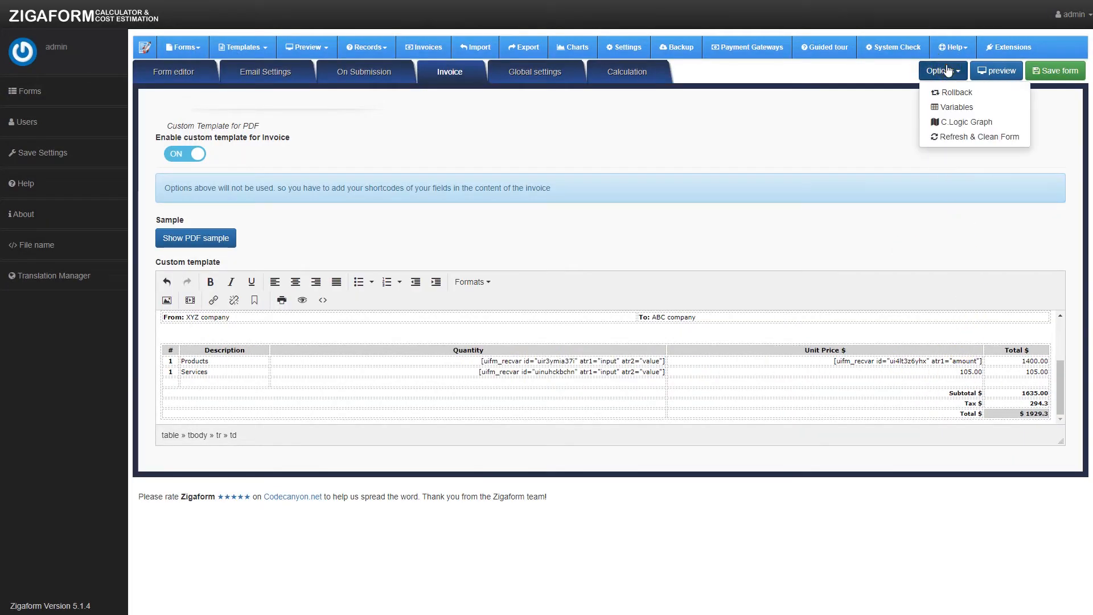
{"action": "left_click", "coordinate": [952, 107]}
{"action": "left_click", "coordinate": [246, 153]}
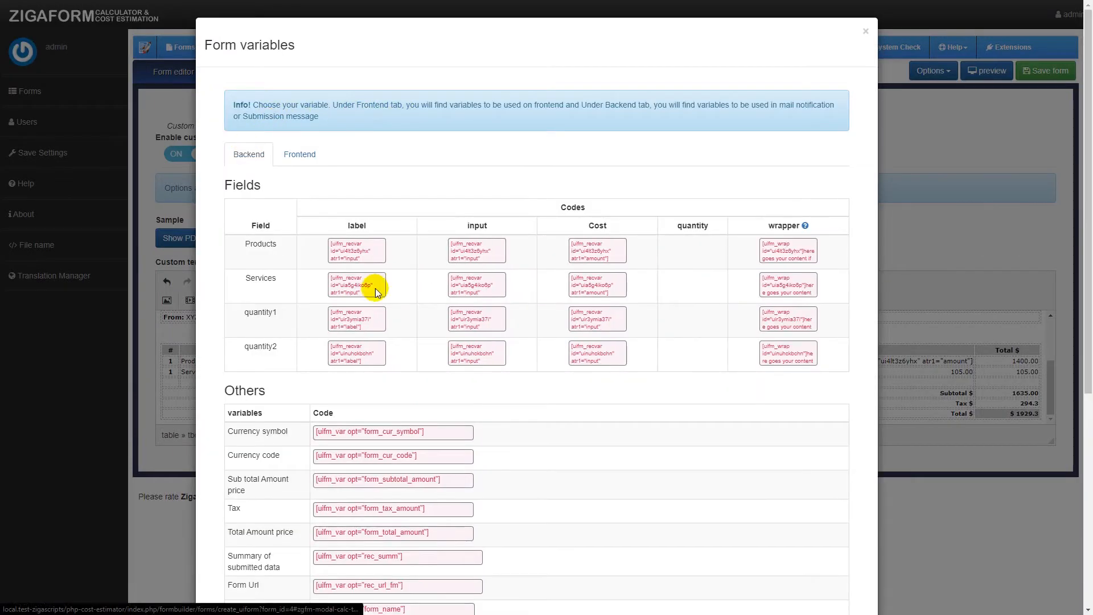
{"action": "left_click", "coordinate": [590, 287]}
{"action": "key", "text": "ctrl+c"}
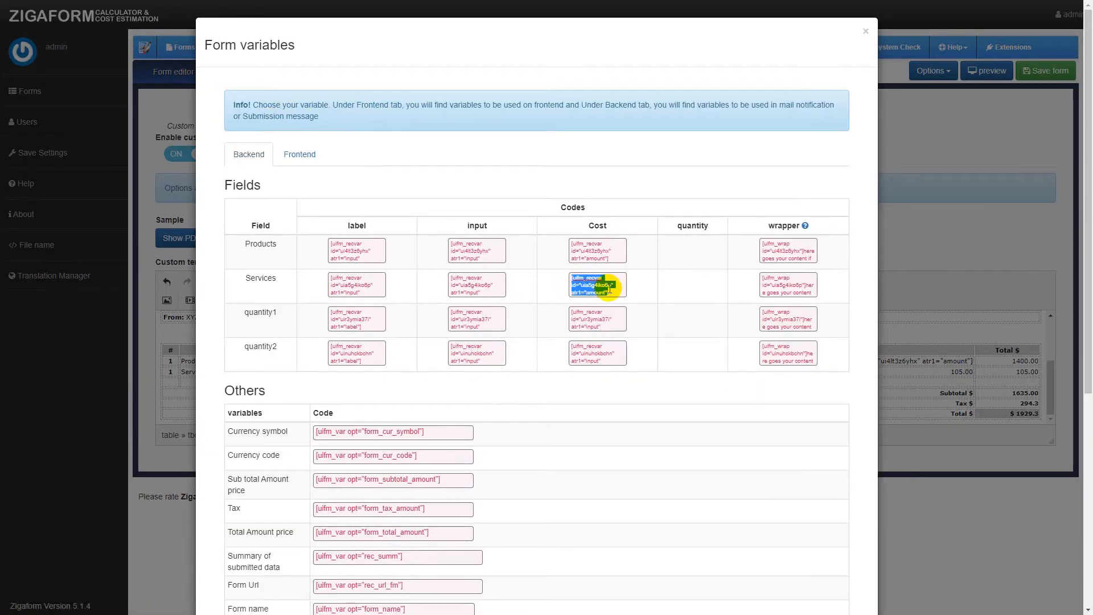
{"action": "left_click", "coordinate": [939, 239]}
{"action": "left_click", "coordinate": [962, 371]}
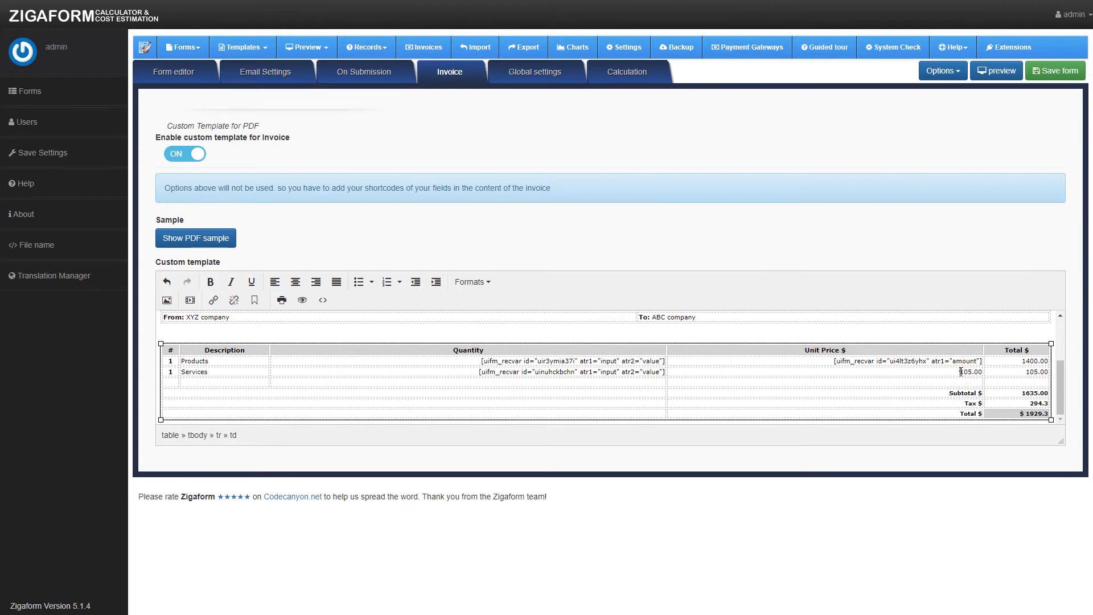
{"action": "left_click_drag", "start_coordinate": [962, 371], "coordinate": [984, 371]}
{"action": "key", "text": "ctrl+v"}
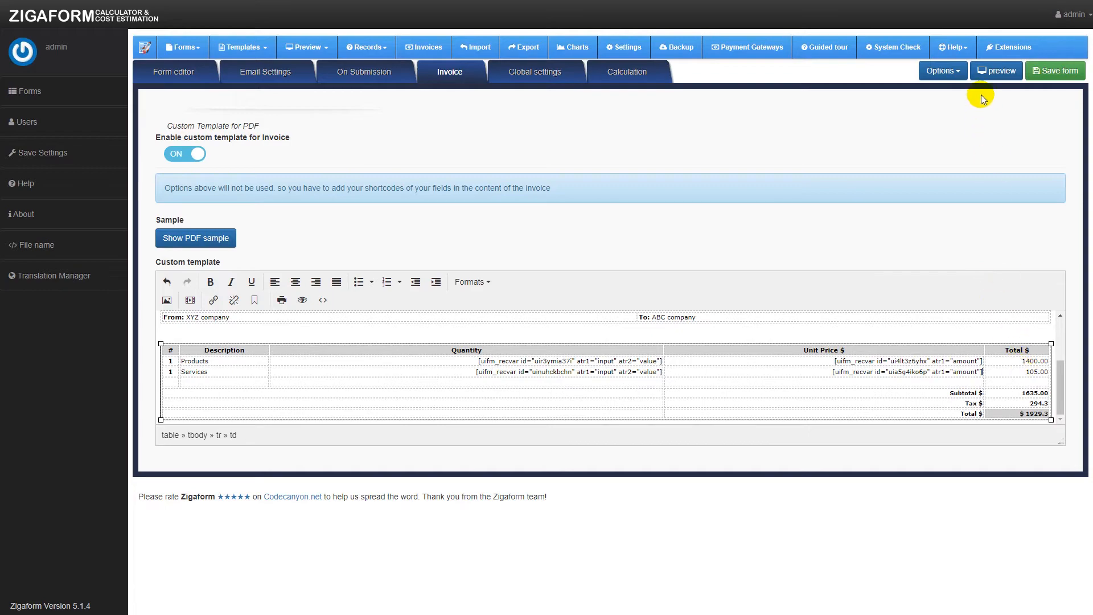
Step: Replace the Products total in the invoice with the frontend Products calculation code [zgfm_fvar opt="calc" atr1="77204"] from the form variables
{"action": "left_click", "coordinate": [957, 74]}
{"action": "left_click", "coordinate": [945, 104]}
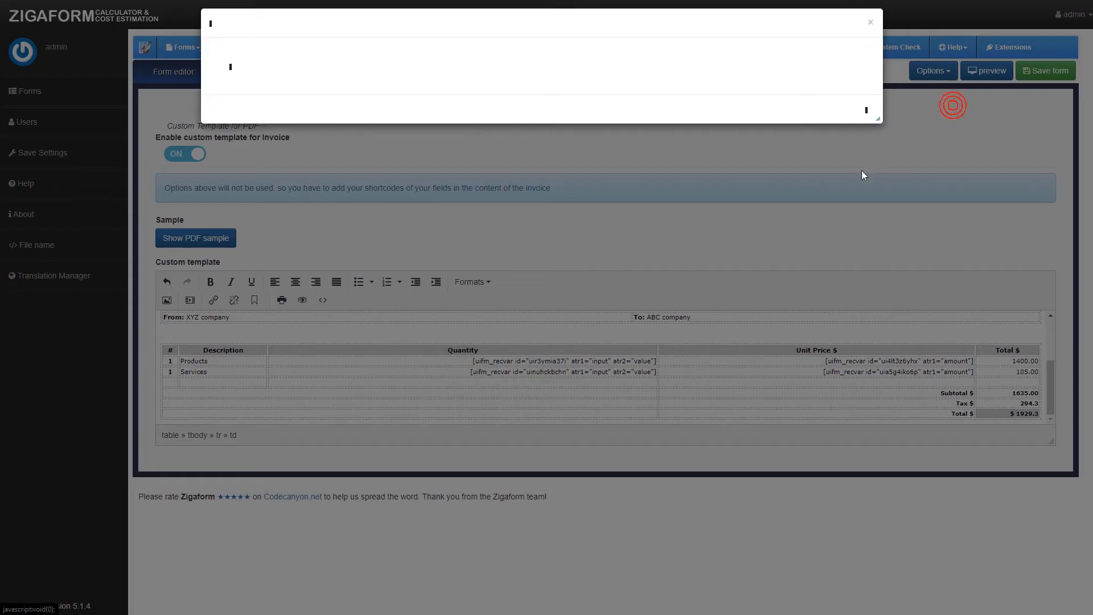
{"action": "scroll", "coordinate": [330, 330], "scroll_direction": "down", "scroll_amount": 3}
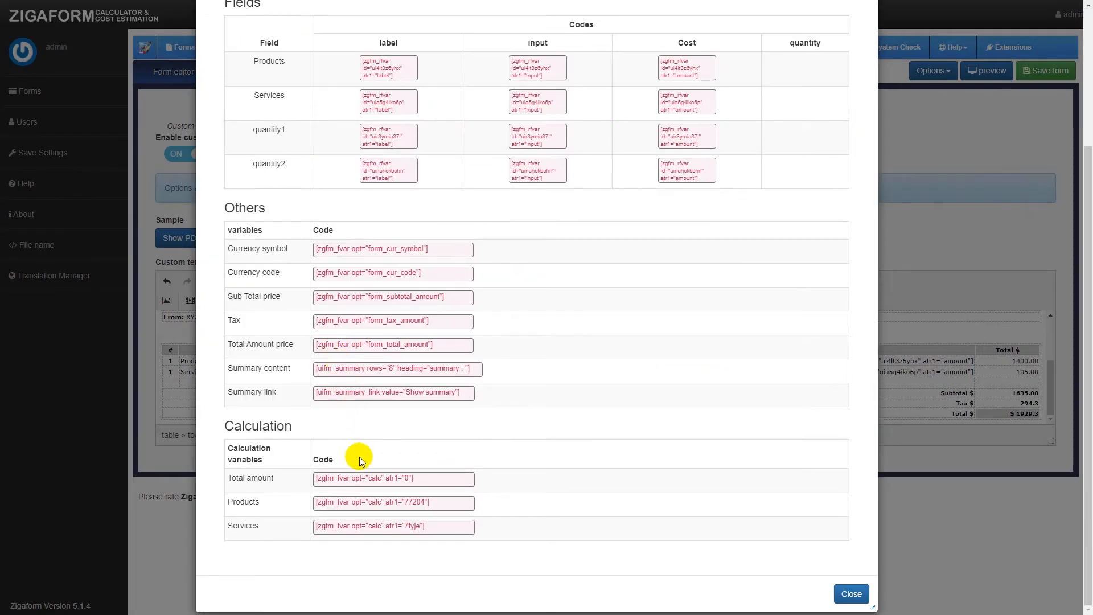
{"action": "left_click", "coordinate": [399, 504]}
{"action": "key", "text": "ctrl+c"}
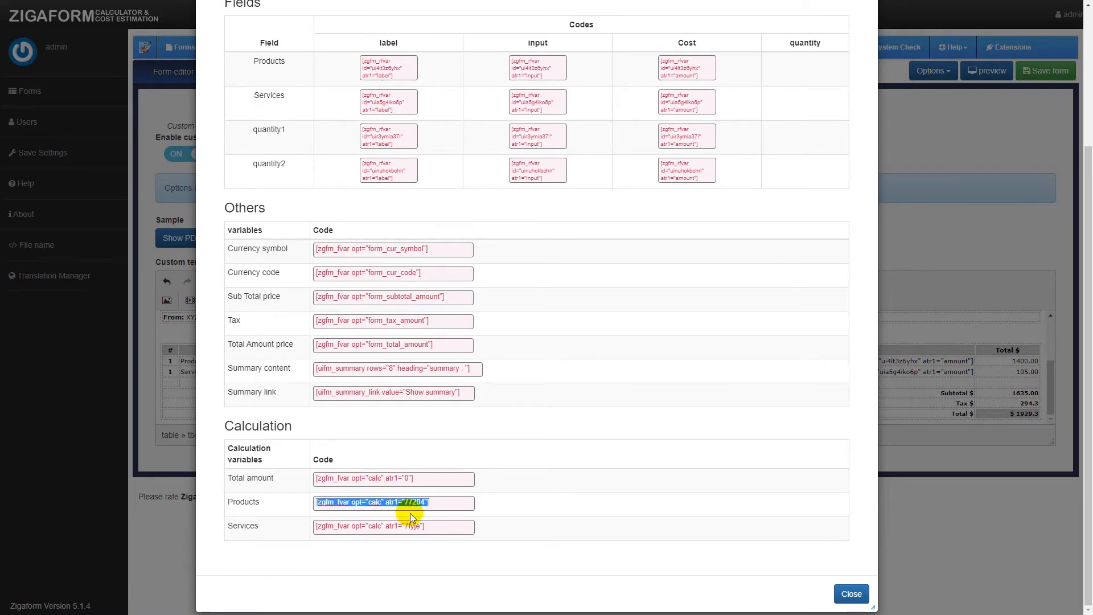
{"action": "left_click", "coordinate": [852, 595]}
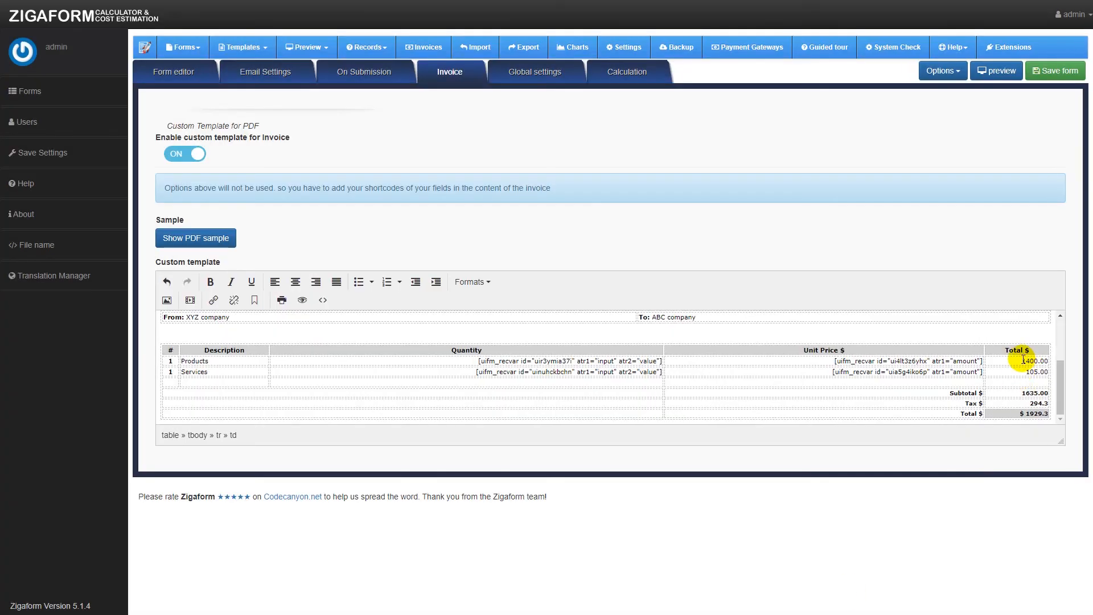
{"action": "left_click_drag", "start_coordinate": [1023, 360], "coordinate": [1052, 360]}
{"action": "key", "text": "ctrl+v"}
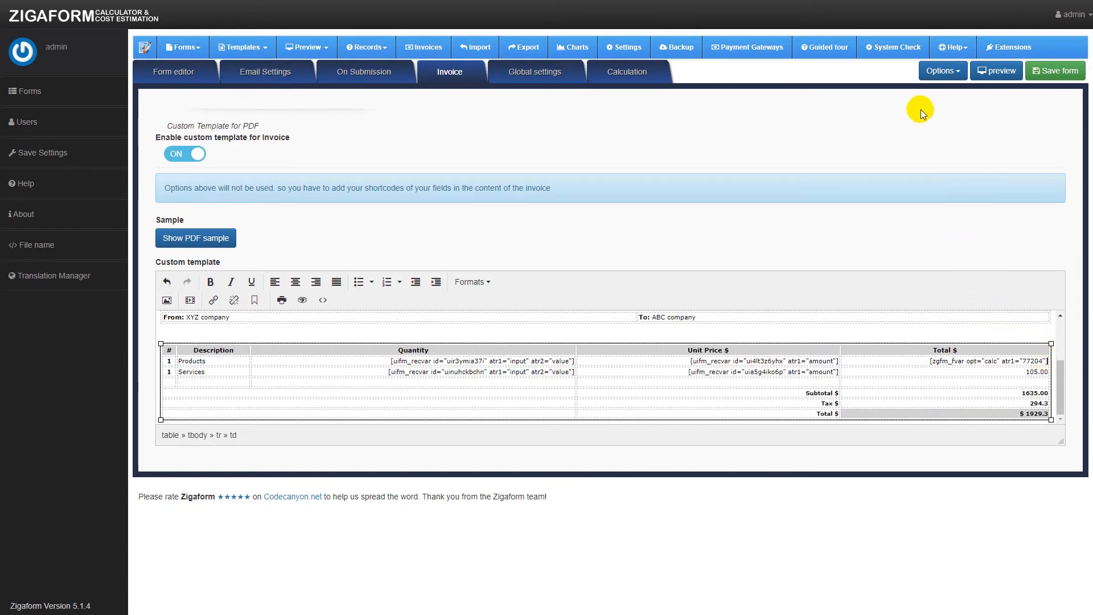
Step: Replace the Services total in the invoice with the backend Services calculation code [uifm_var opt="calc" atr1="7fyje"] from the form variables
{"action": "left_click", "coordinate": [941, 71]}
{"action": "left_click", "coordinate": [949, 108]}
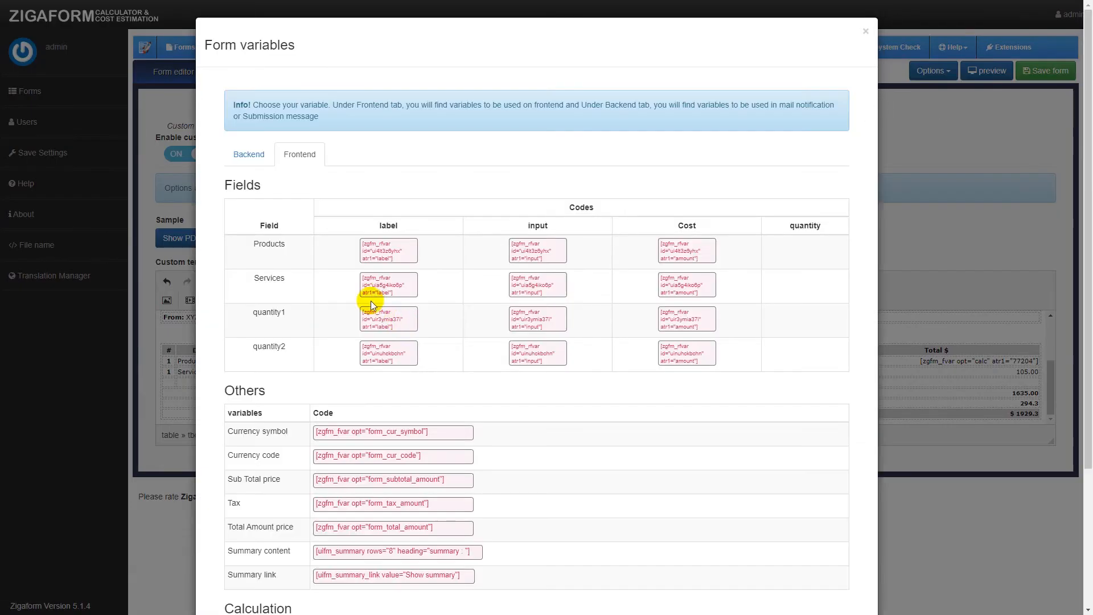
{"action": "left_click", "coordinate": [249, 154]}
{"action": "scroll", "coordinate": [302, 285], "scroll_direction": "down", "scroll_amount": 5}
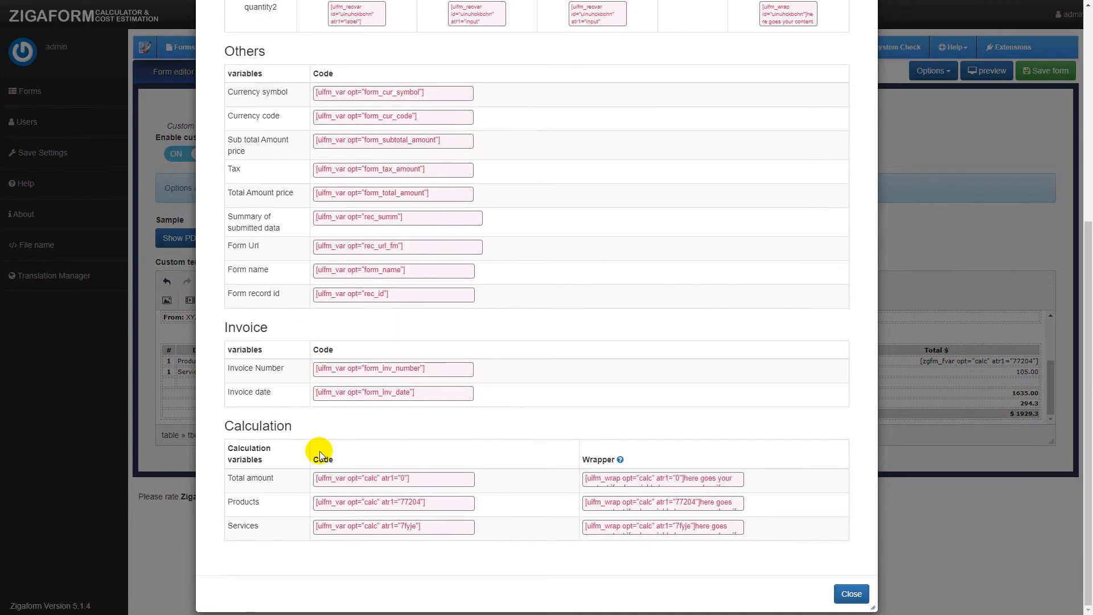
{"action": "left_click", "coordinate": [337, 526]}
{"action": "left_click", "coordinate": [894, 455]}
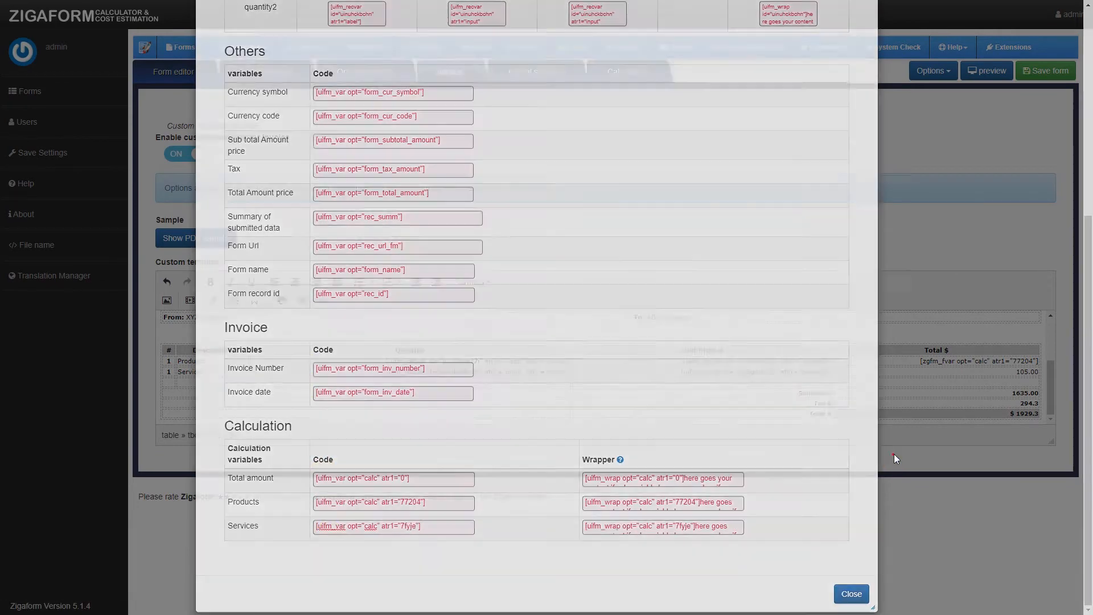
{"action": "left_click_drag", "start_coordinate": [1016, 374], "coordinate": [1049, 372]}
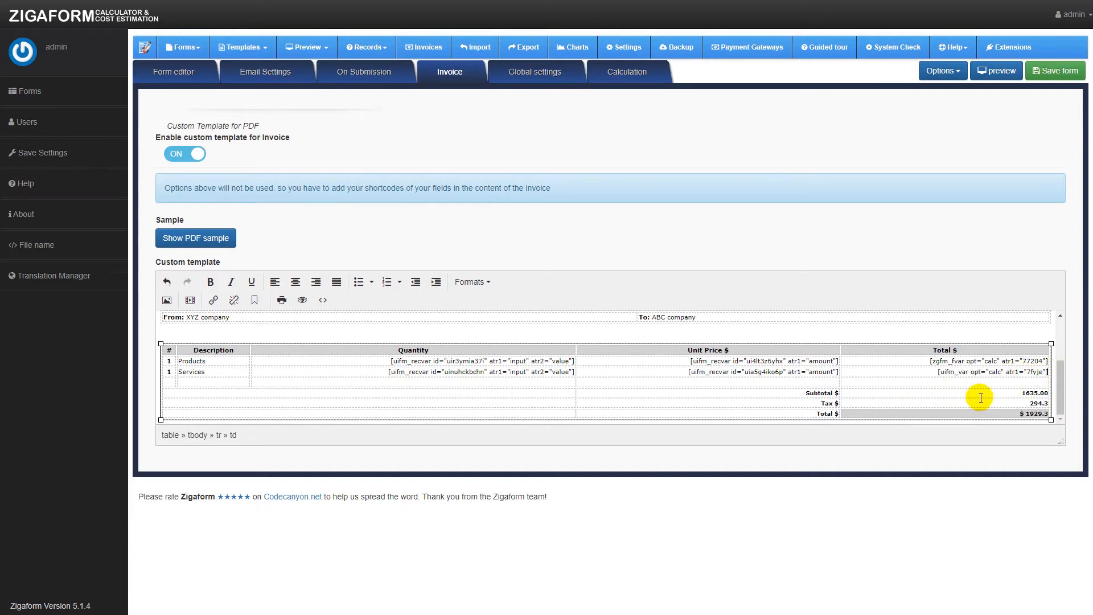
Step: Set the invoice tax to 0 and replace the subtotal and total amounts with the backend Total amount calculation code [uifm_var opt="calc" atr1="0"]
{"action": "left_click_drag", "start_coordinate": [1023, 403], "coordinate": [1045, 403]}
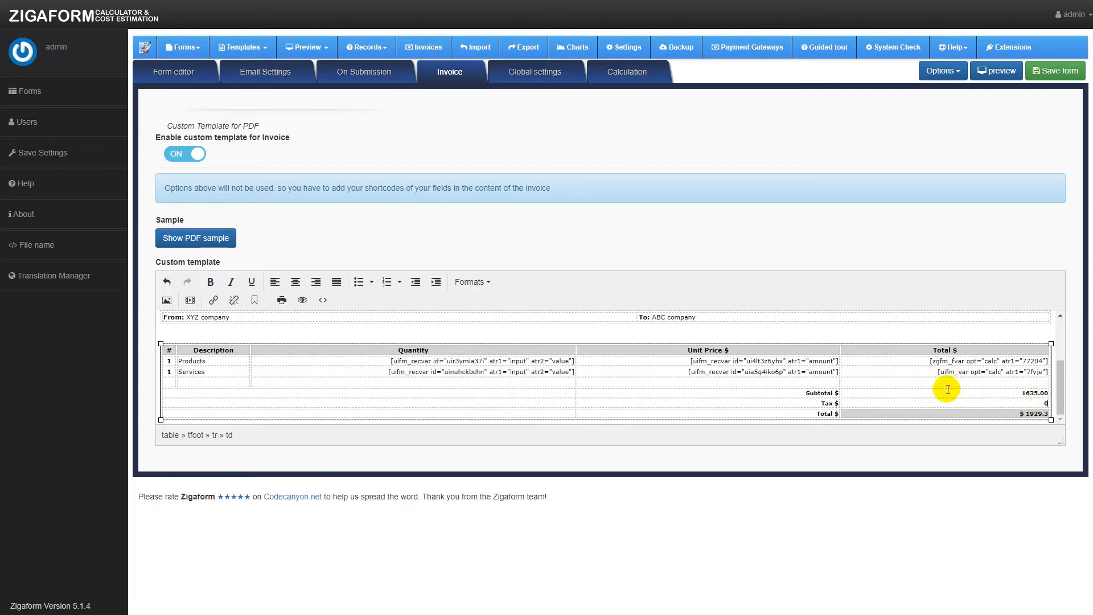
{"action": "left_click", "coordinate": [941, 71]}
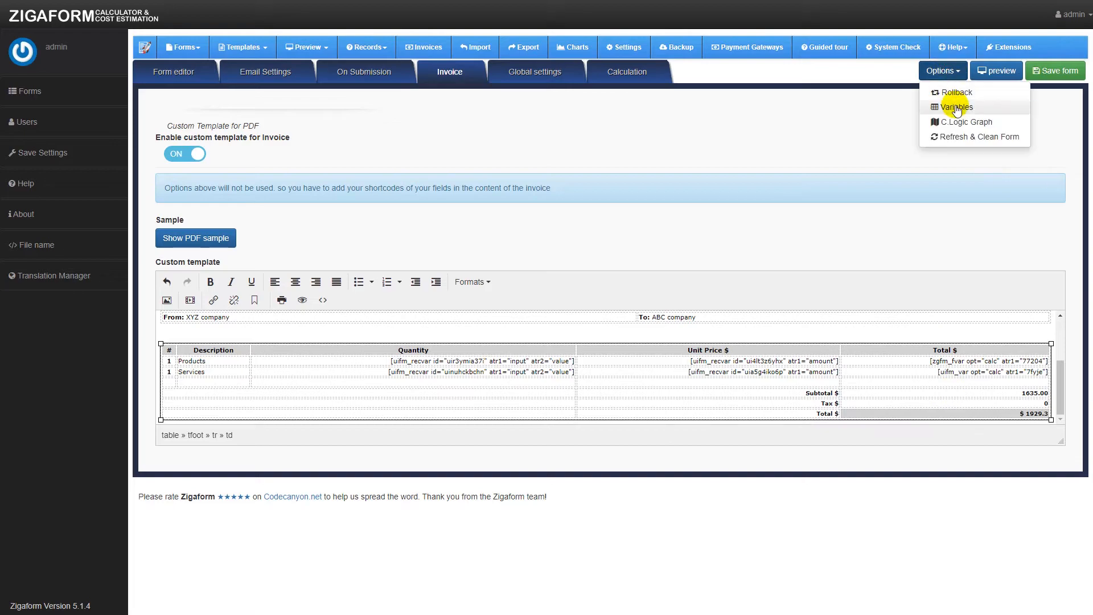
{"action": "left_click", "coordinate": [956, 107]}
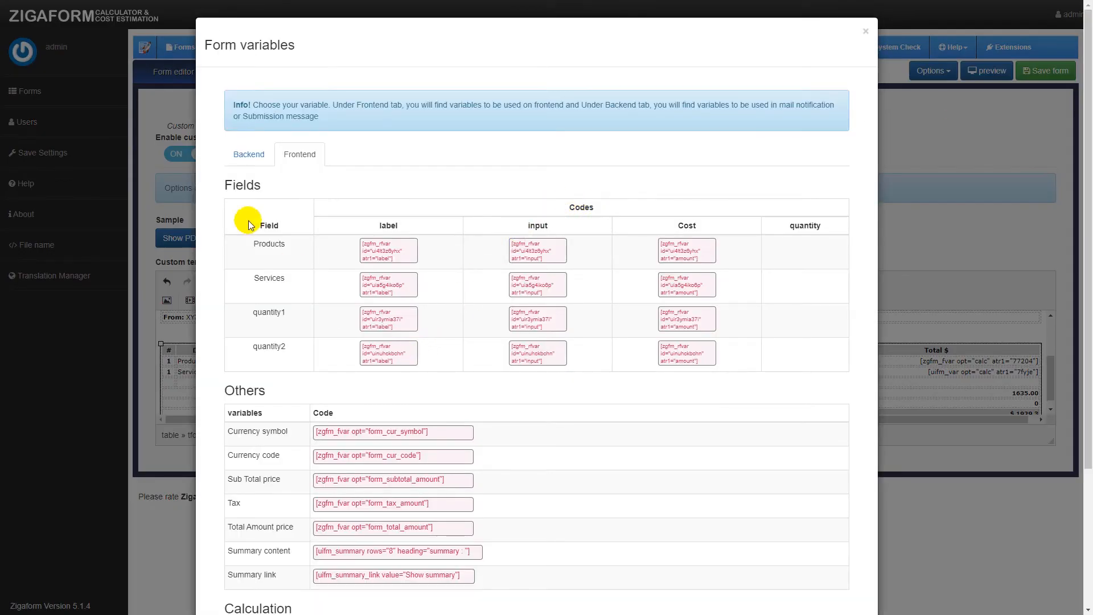
{"action": "left_click", "coordinate": [246, 162]}
{"action": "scroll", "coordinate": [349, 300], "scroll_direction": "down", "scroll_amount": 6}
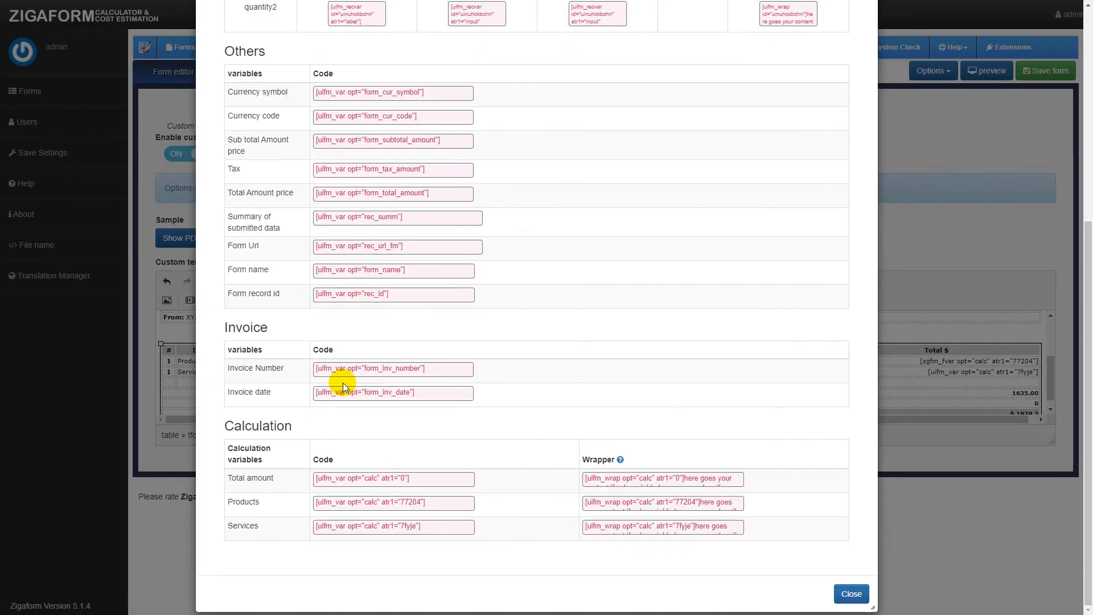
{"action": "left_click", "coordinate": [360, 479]}
{"action": "key", "text": "ctrl+c"}
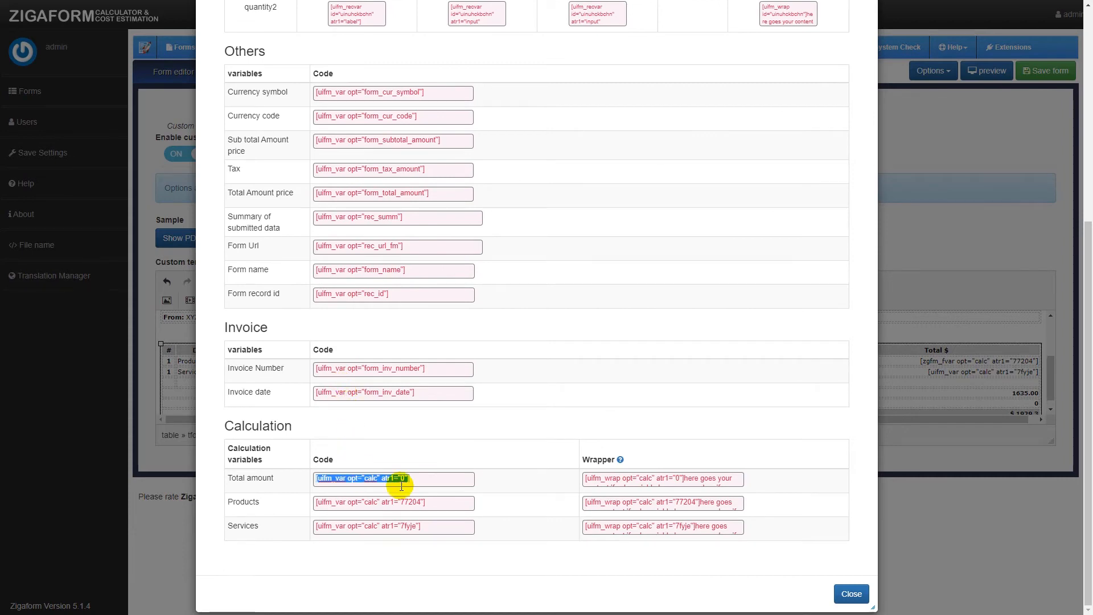
{"action": "left_click", "coordinate": [850, 593]}
{"action": "left_click", "coordinate": [1019, 394]}
{"action": "left_click_drag", "start_coordinate": [1018, 397], "coordinate": [1040, 396]}
{"action": "key", "text": "ctrl+v"}
{"action": "left_click_drag", "start_coordinate": [1026, 414], "coordinate": [1048, 414]}
{"action": "key", "text": "ctrl+v"}
{"action": "left_click", "coordinate": [952, 381]}
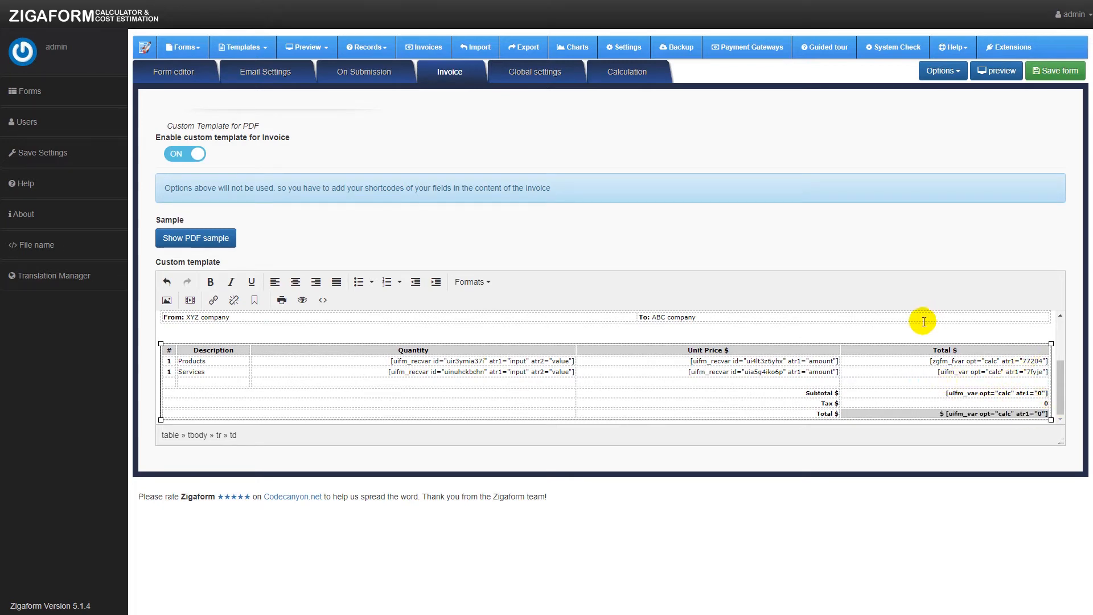
{"action": "scroll", "coordinate": [905, 342], "scroll_direction": "up", "scroll_amount": 2}
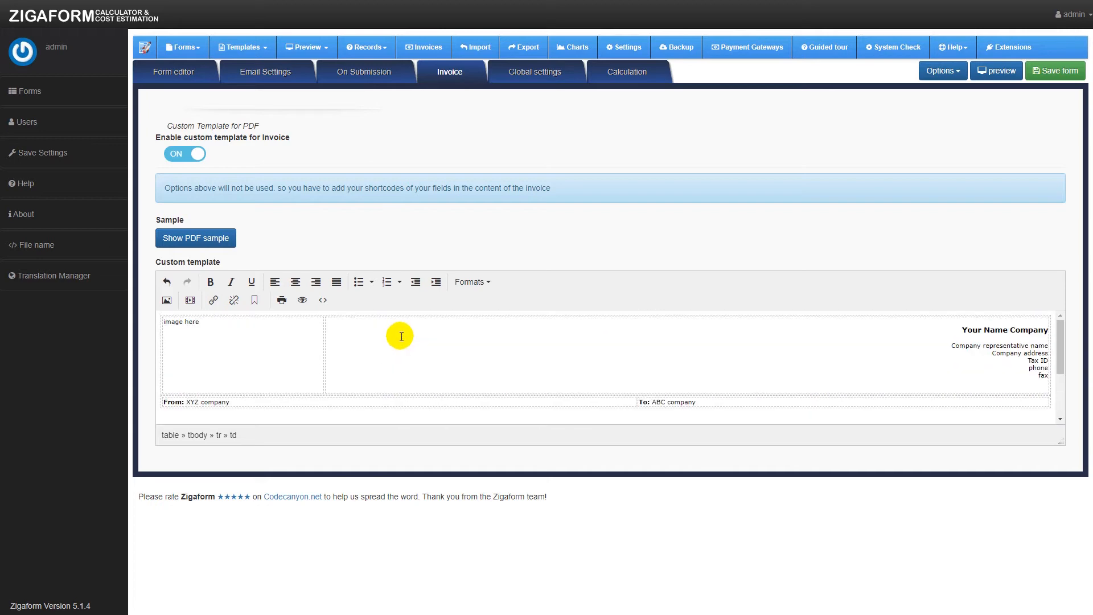
{"action": "scroll", "coordinate": [398, 334], "scroll_direction": "down", "scroll_amount": 3}
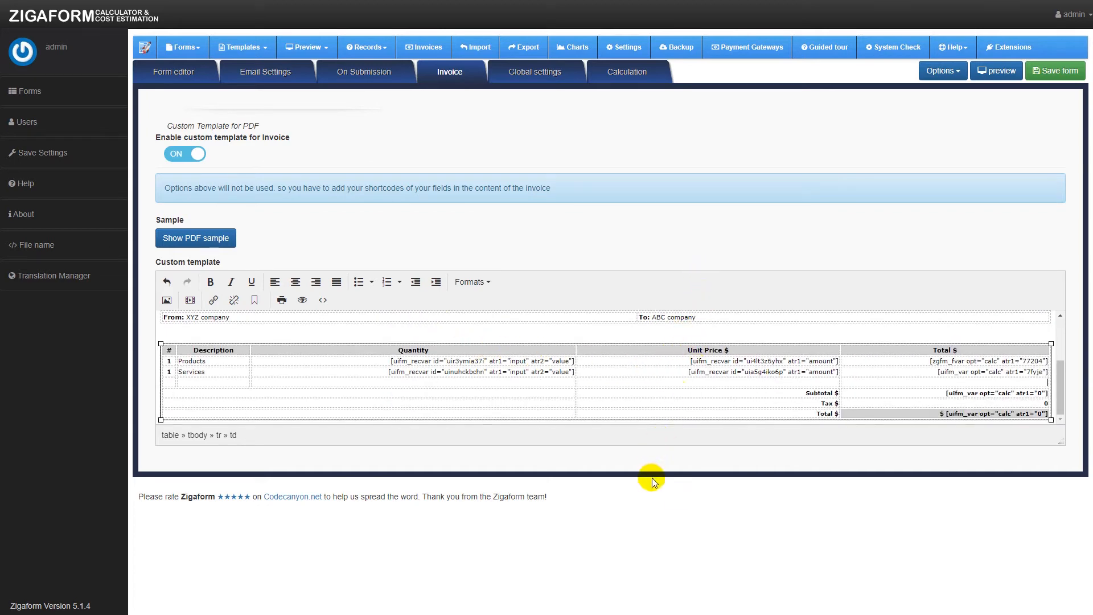
{"action": "left_click", "coordinate": [367, 75]}
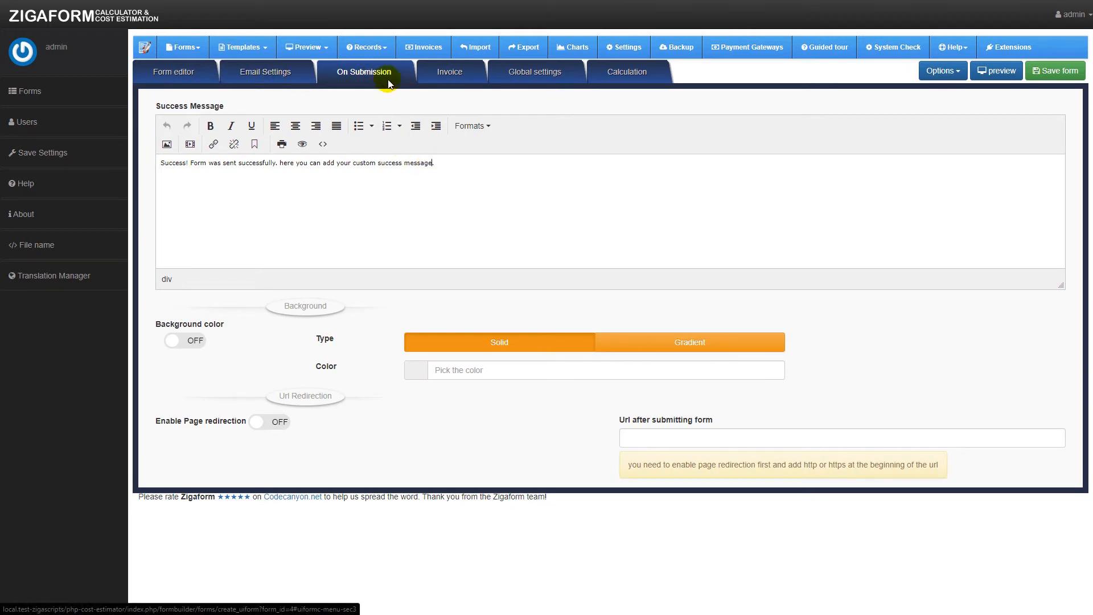
{"action": "left_click", "coordinate": [323, 144]}
{"action": "left_click_drag", "start_coordinate": [667, 198], "coordinate": [401, 163]}
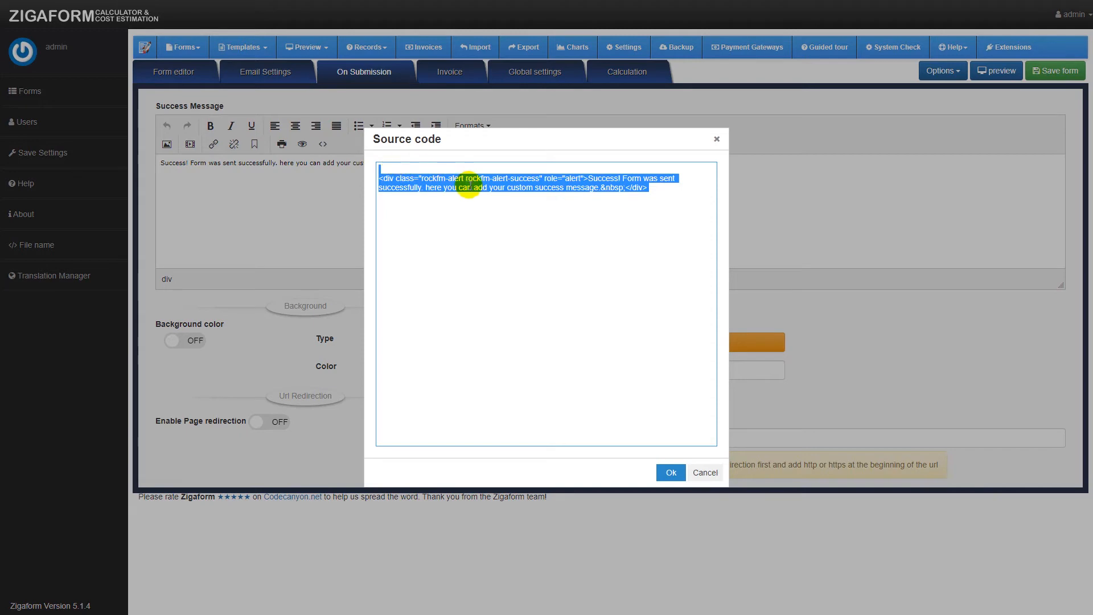
{"action": "key", "text": "ctrl+v"}
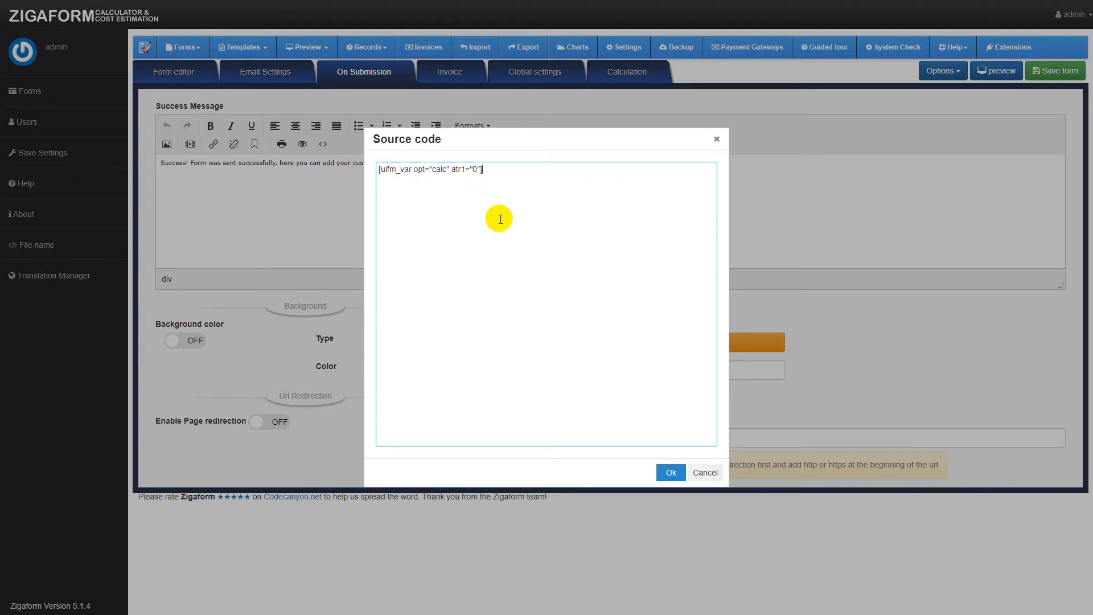
{"action": "left_click", "coordinate": [704, 472]}
Step: Replace the on-submission success message's source code with the full source code of the custom records template from the global settings
{"action": "left_click", "coordinate": [541, 79]}
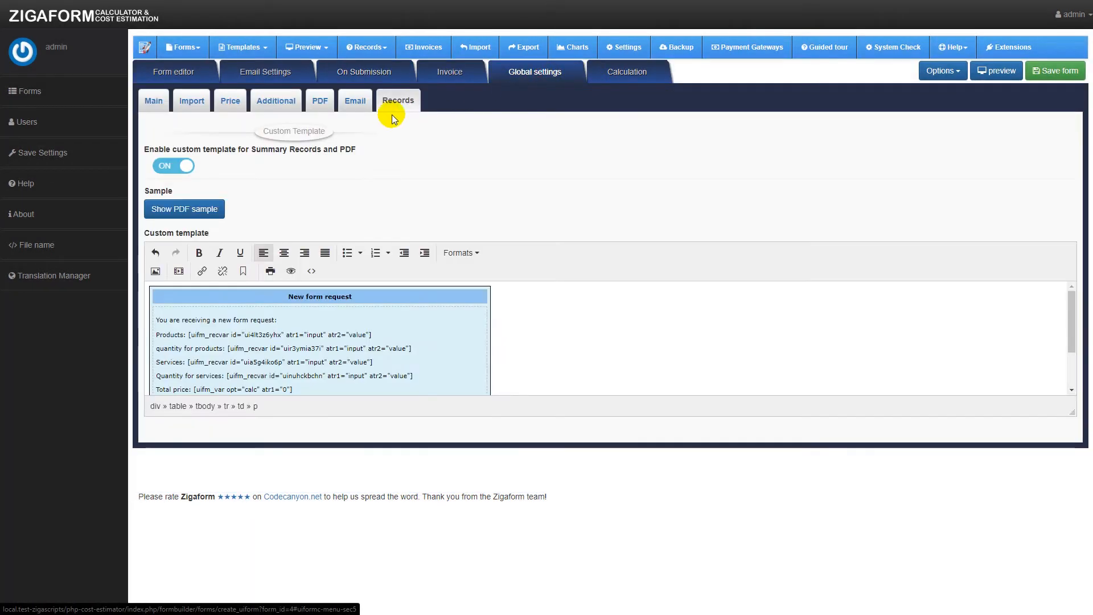
{"action": "left_click", "coordinate": [311, 271]}
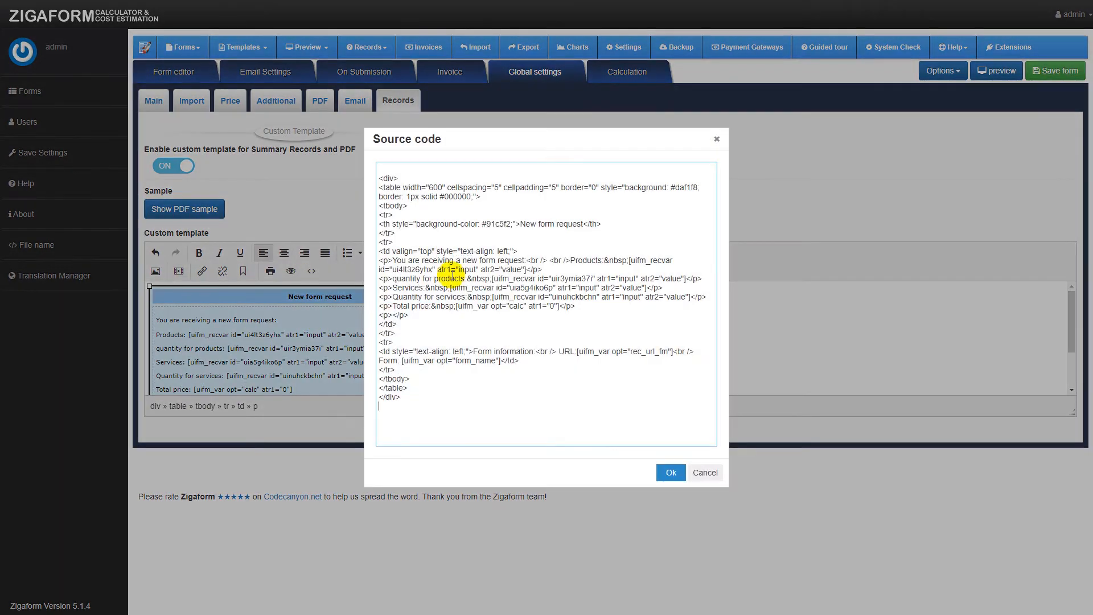
{"action": "key", "text": "ctrl+a"}
{"action": "key", "text": "ctrl+c"}
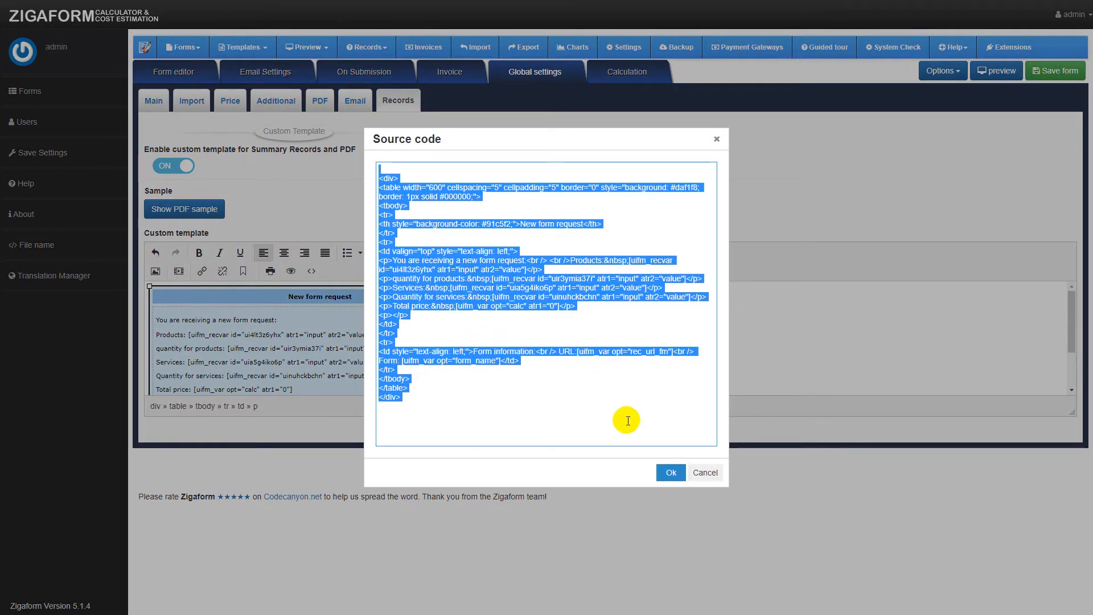
{"action": "left_click", "coordinate": [667, 470]}
{"action": "left_click", "coordinate": [441, 82]}
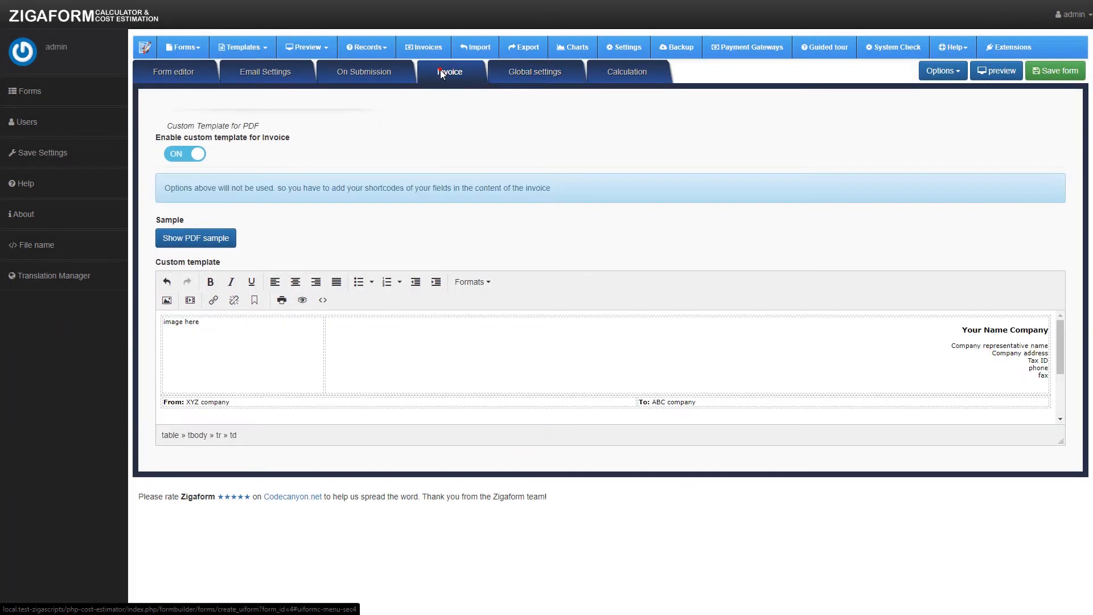
{"action": "left_click", "coordinate": [374, 72]}
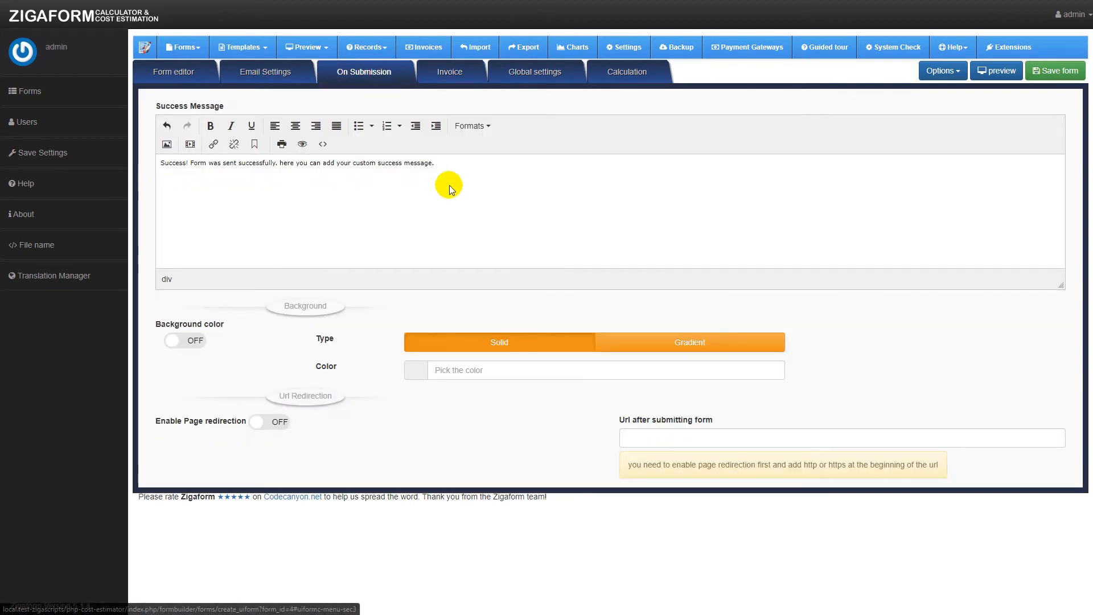
{"action": "left_click", "coordinate": [323, 143]}
{"action": "key", "text": "ctrl+a"}
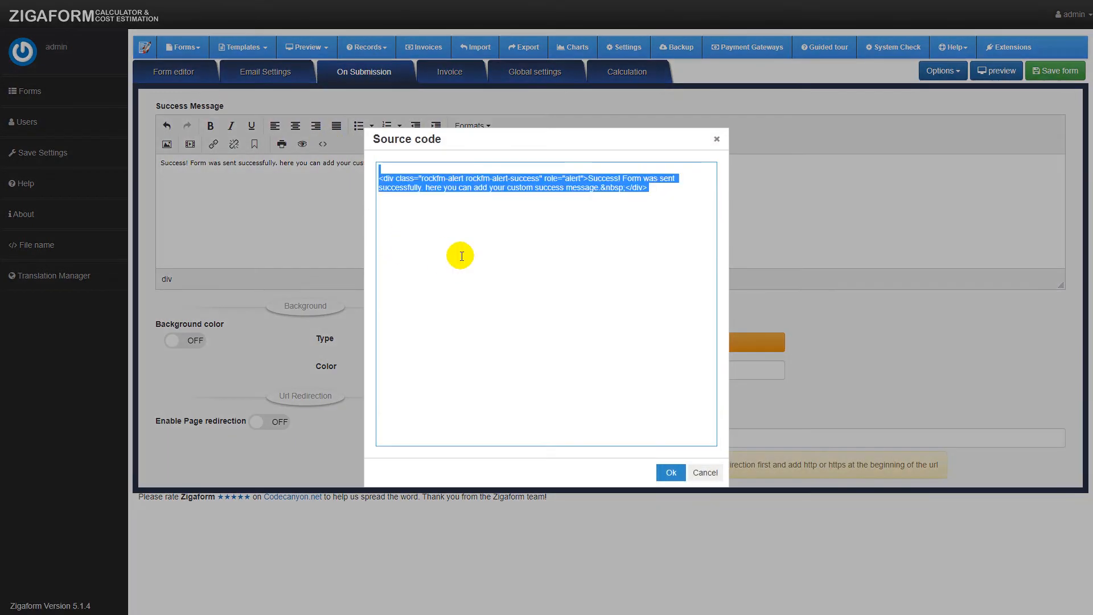
{"action": "key", "text": "ctrl+v"}
{"action": "left_click", "coordinate": [672, 472]}
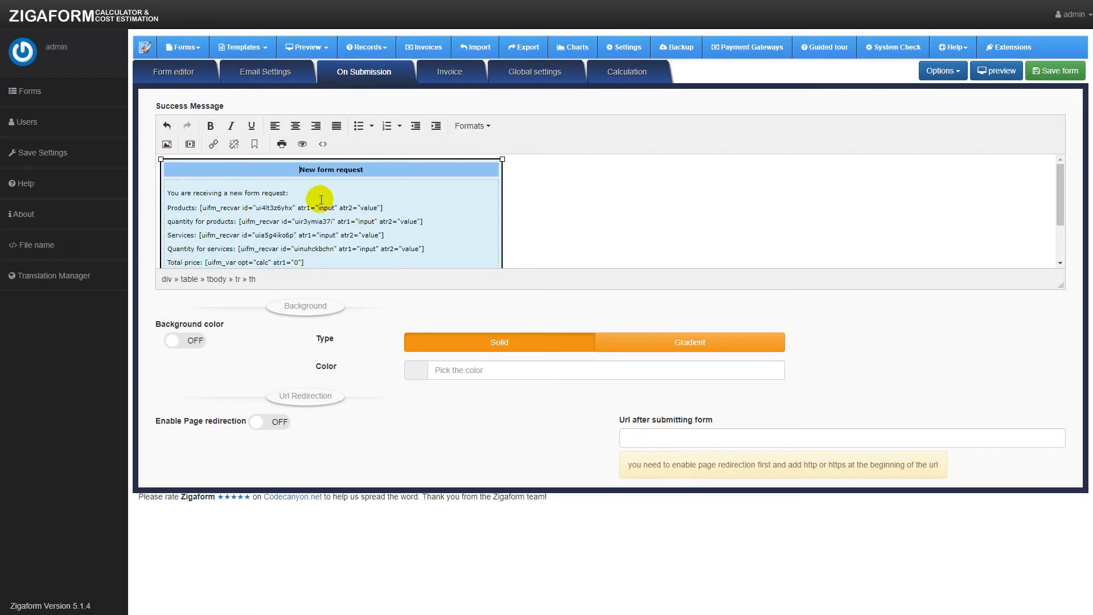
Step: Change the success message table's heading to "success message" and delete its form information lines with the URL and form name
{"action": "left_click_drag", "start_coordinate": [296, 168], "coordinate": [383, 169]}
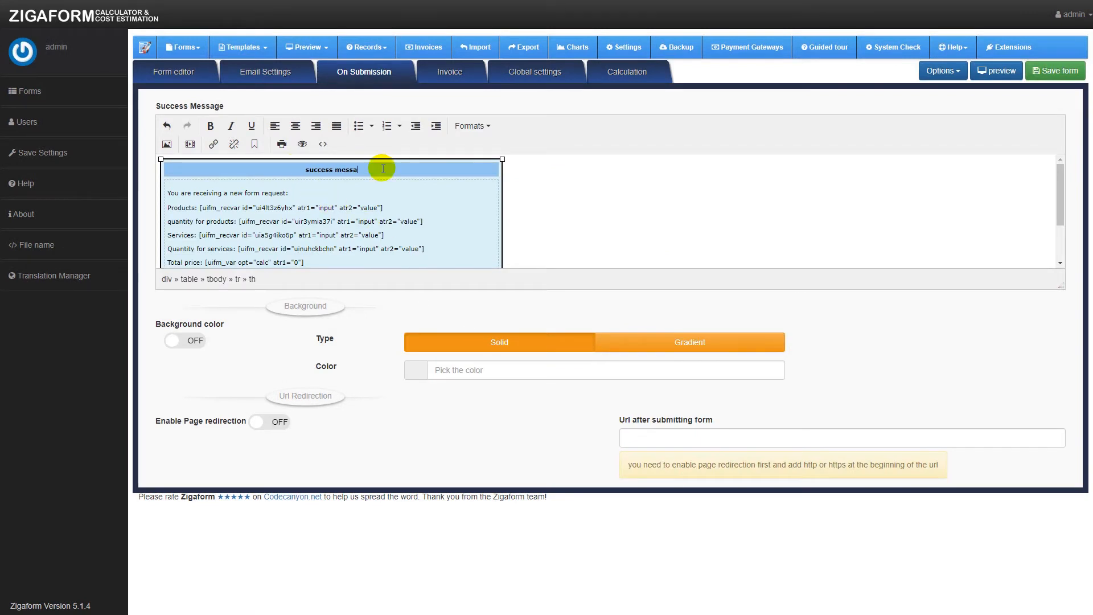
{"action": "scroll", "coordinate": [413, 228], "scroll_direction": "down", "scroll_amount": 3}
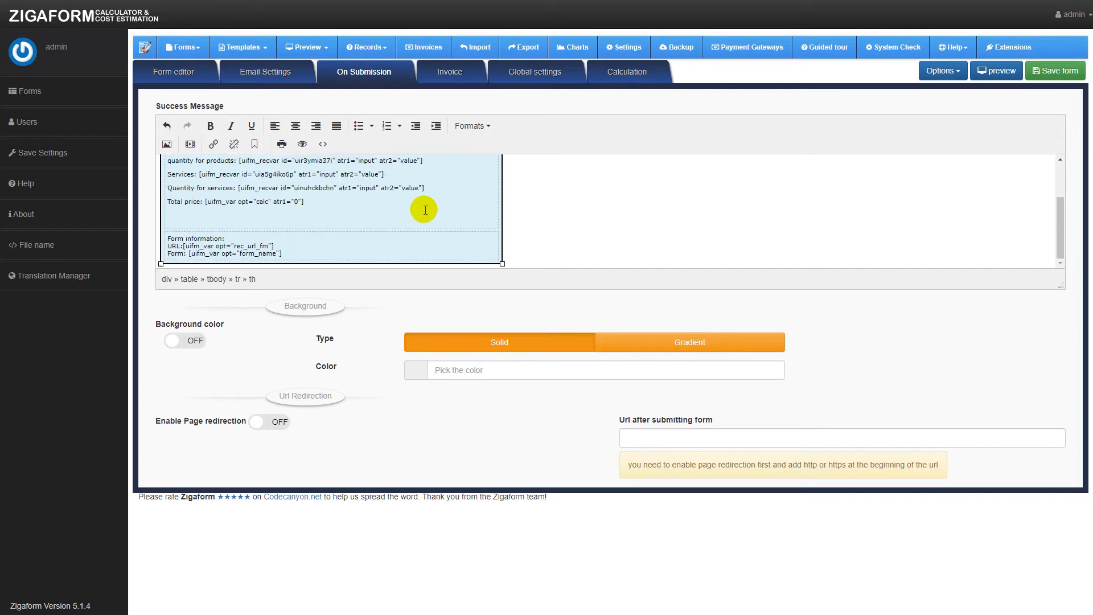
{"action": "scroll", "coordinate": [398, 213], "scroll_direction": "up", "scroll_amount": 3}
{"action": "scroll", "coordinate": [397, 212], "scroll_direction": "down", "scroll_amount": 3}
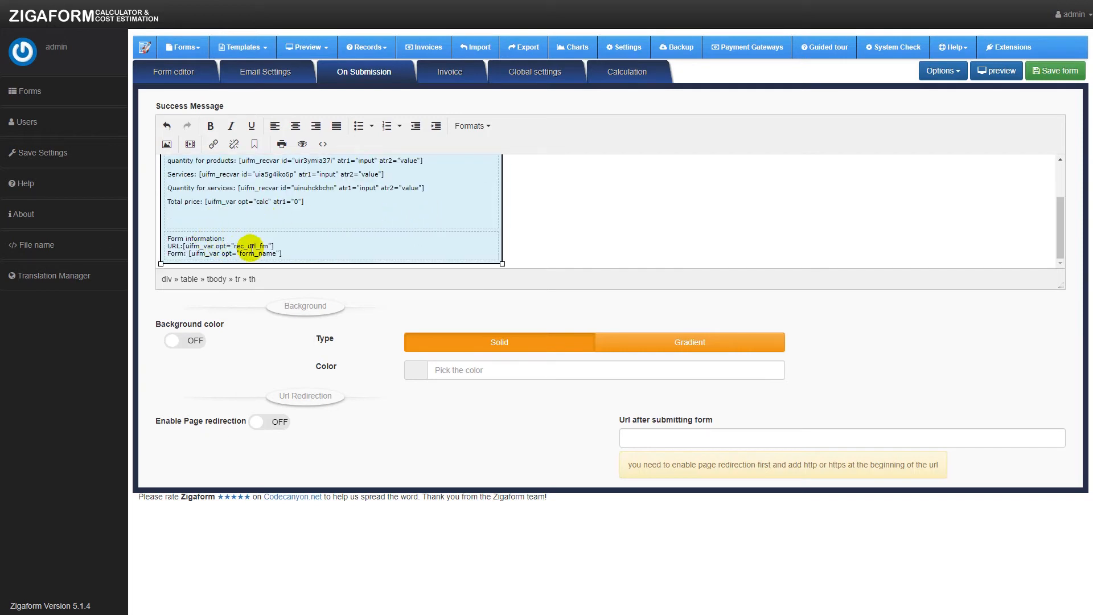
{"action": "triple_click", "coordinate": [305, 251]}
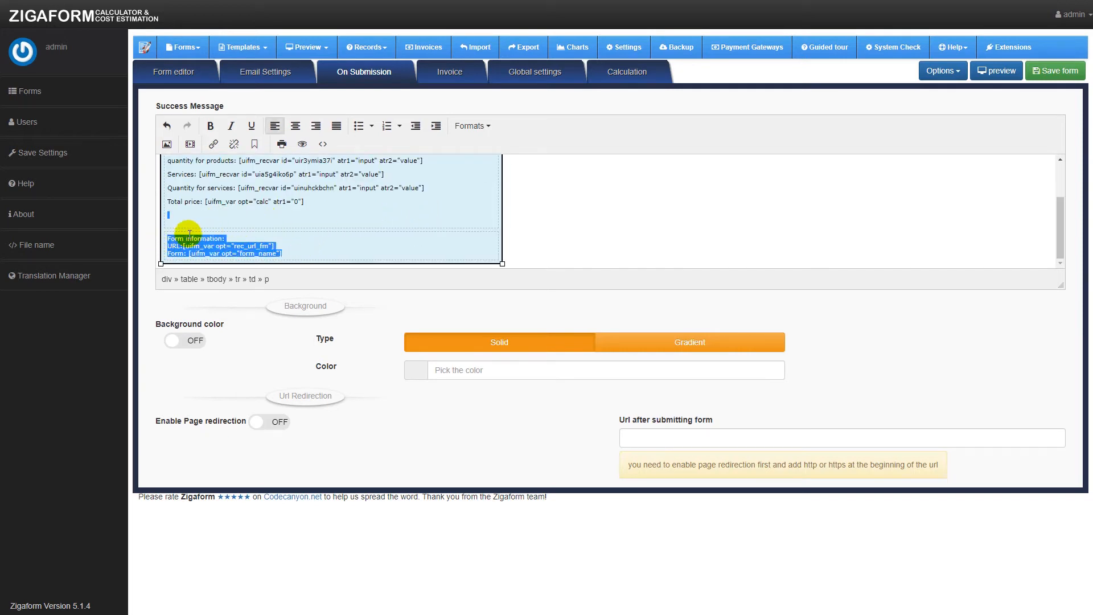
{"action": "key", "text": "BackSpace"}
{"action": "scroll", "coordinate": [365, 197], "scroll_direction": "up", "scroll_amount": 1}
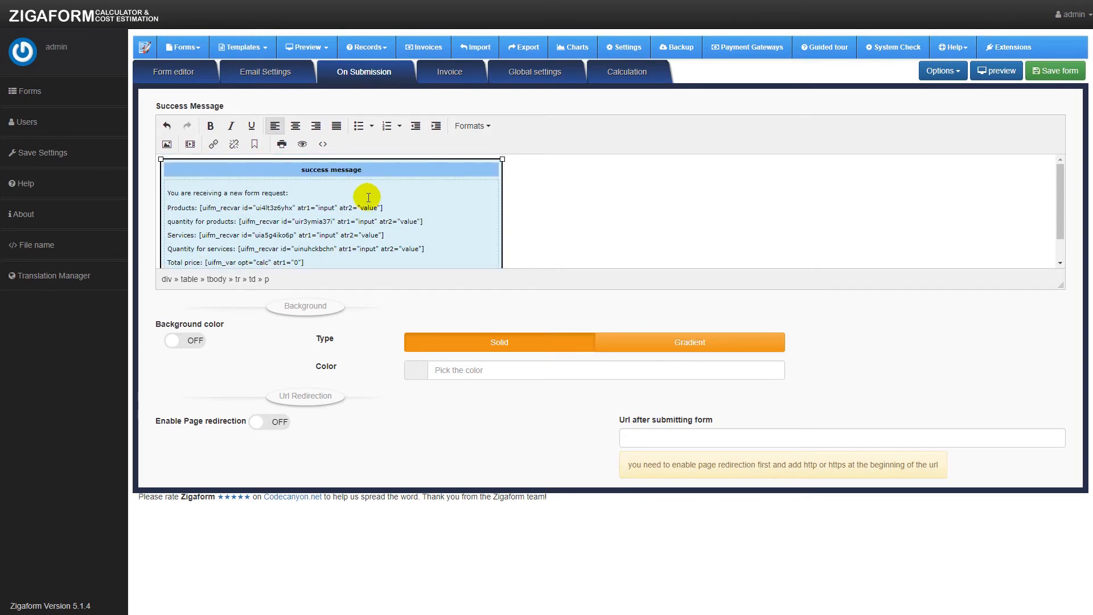
Step: Turn on sending email to the customer in the email settings and open the customer email's recipient field choices
{"action": "left_click", "coordinate": [265, 72]}
{"action": "scroll", "coordinate": [396, 233], "scroll_direction": "down", "scroll_amount": 3}
{"action": "scroll", "coordinate": [590, 433], "scroll_direction": "down", "scroll_amount": 2}
{"action": "scroll", "coordinate": [589, 432], "scroll_direction": "up", "scroll_amount": 3}
{"action": "scroll", "coordinate": [607, 286], "scroll_direction": "up", "scroll_amount": 3}
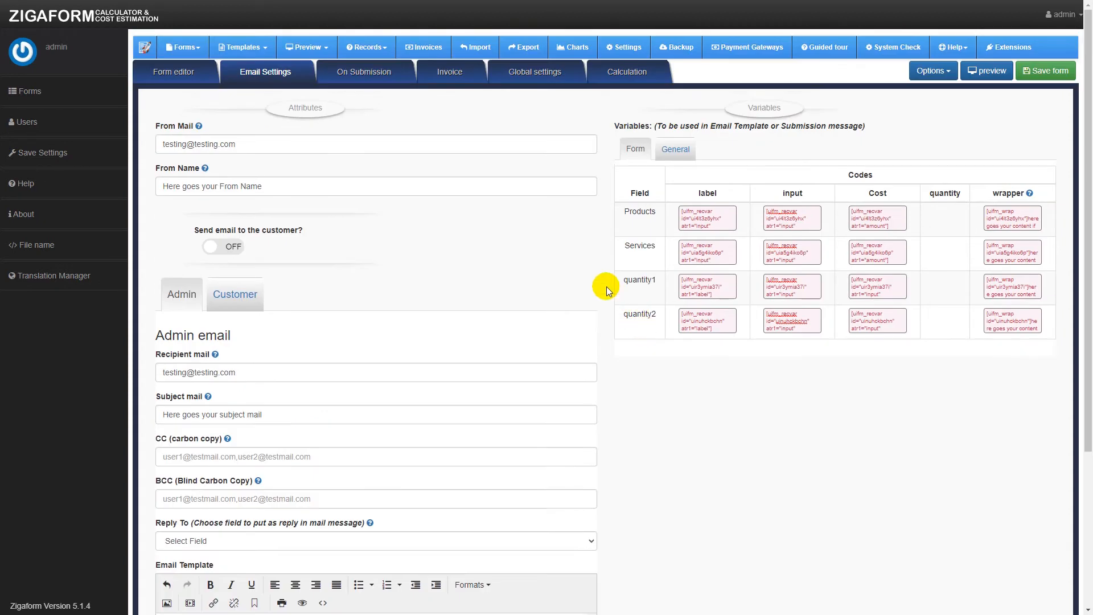
{"action": "scroll", "coordinate": [598, 285], "scroll_direction": "down", "scroll_amount": 1}
{"action": "scroll", "coordinate": [655, 313], "scroll_direction": "up", "scroll_amount": 1}
{"action": "left_click", "coordinate": [246, 294]}
{"action": "left_click", "coordinate": [228, 246]}
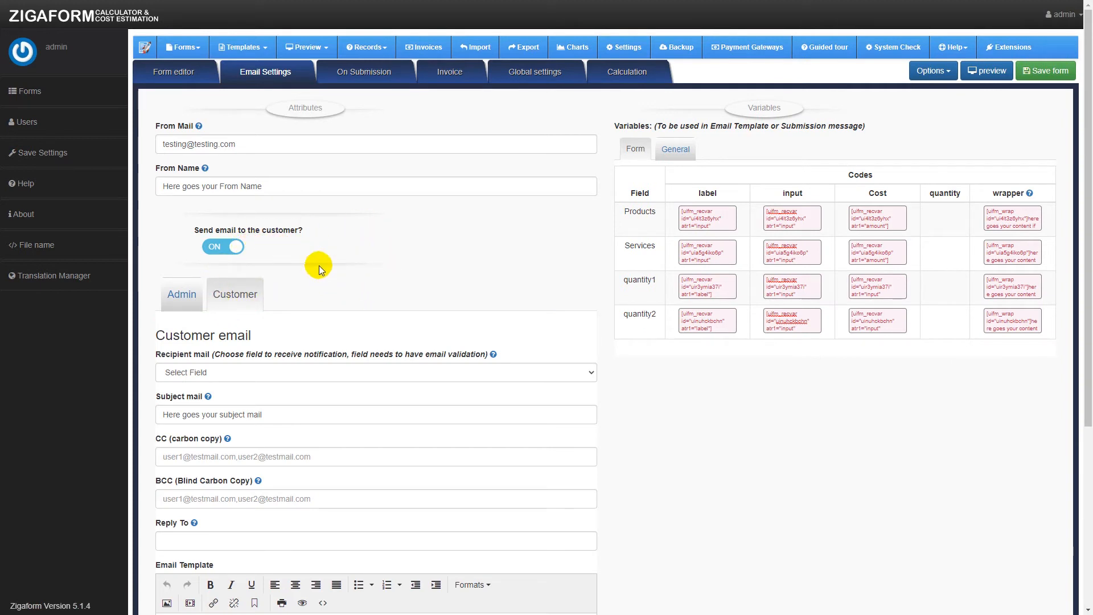
{"action": "left_click", "coordinate": [253, 373]}
{"action": "left_click", "coordinate": [336, 273]}
Step: Add a text box above the Products row in the form editor, with both field name and label set to Email
{"action": "left_click", "coordinate": [181, 74]}
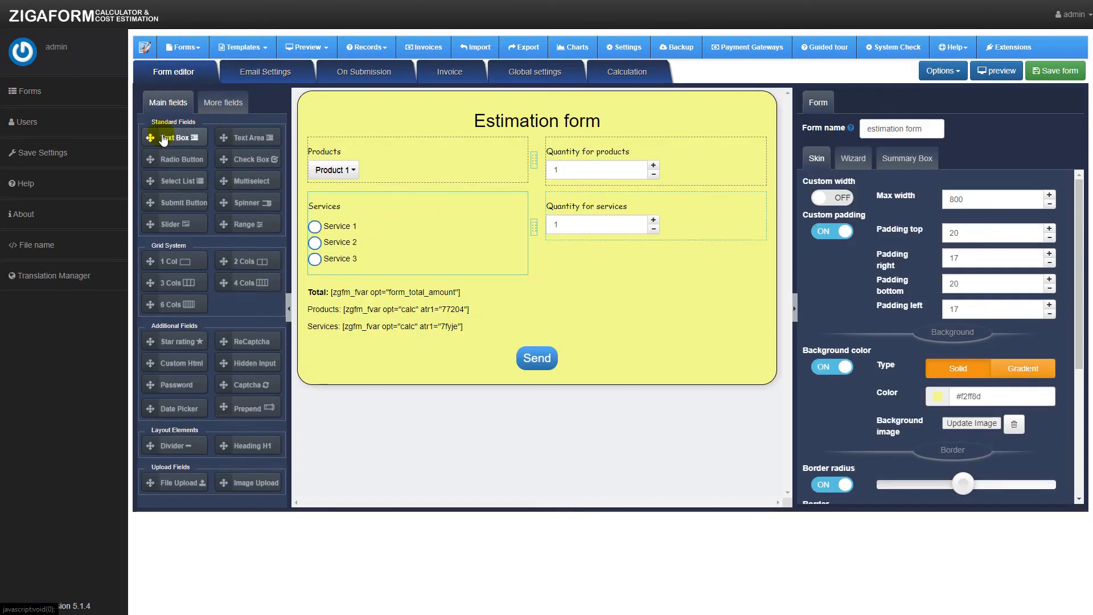
{"action": "left_click_drag", "start_coordinate": [153, 135], "coordinate": [547, 151]}
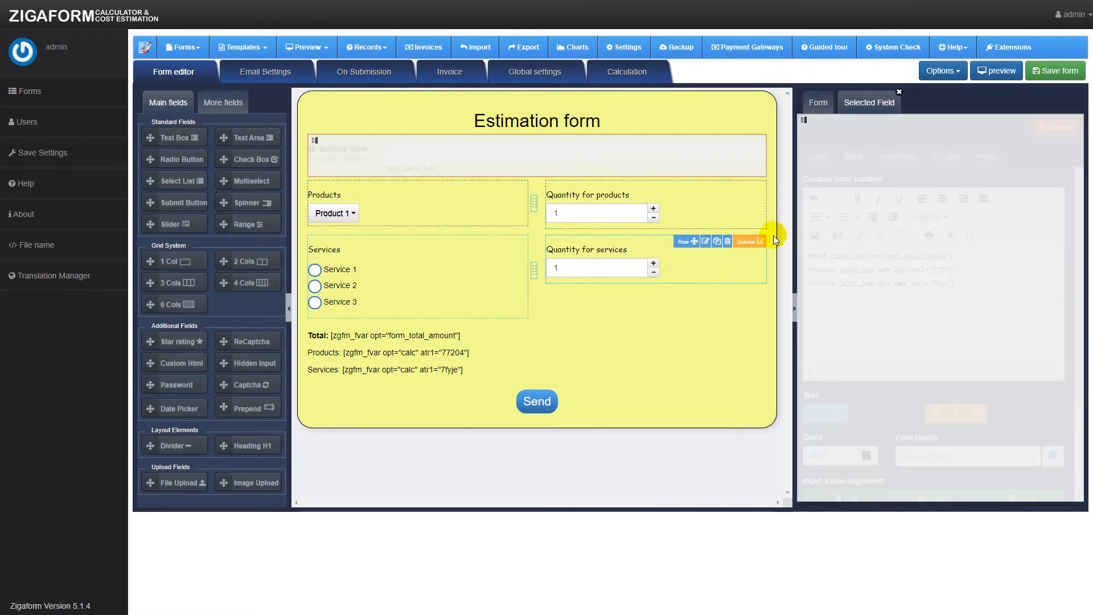
{"action": "triple_click", "coordinate": [927, 133]}
{"action": "type", "text": "Email"}
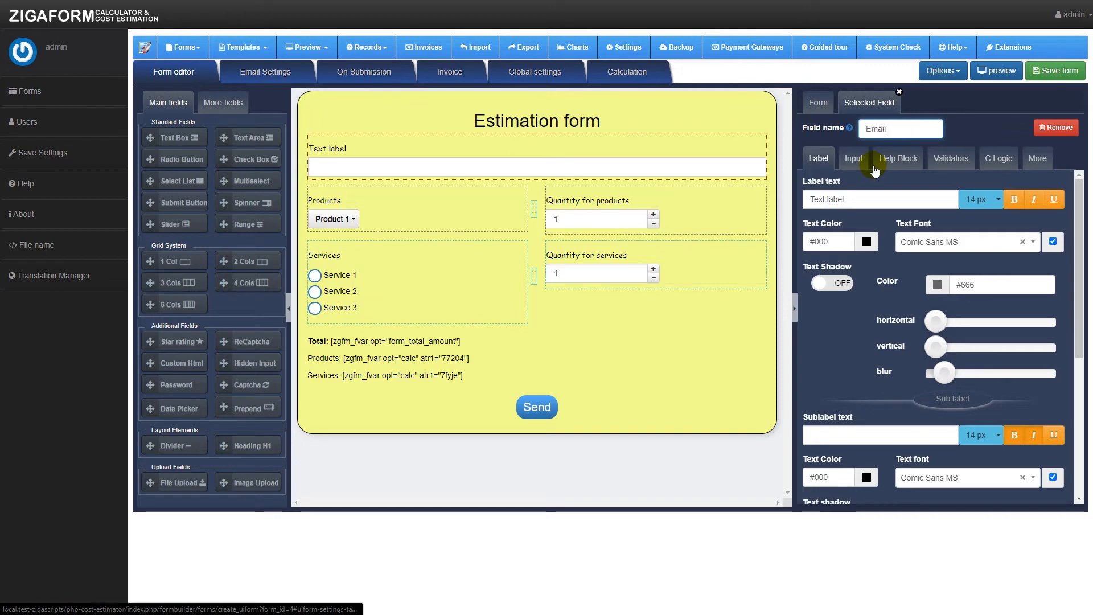
{"action": "triple_click", "coordinate": [872, 199]}
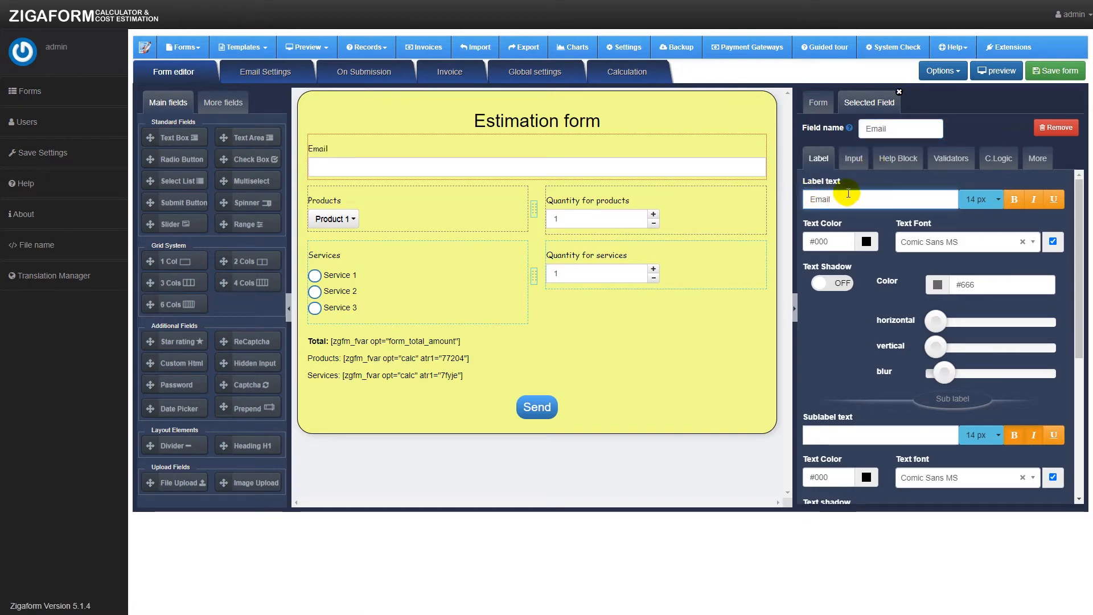
Step: Add the Email validator to the Email field and open its help block settings
{"action": "left_click", "coordinate": [953, 159]}
{"action": "left_click", "coordinate": [981, 251]}
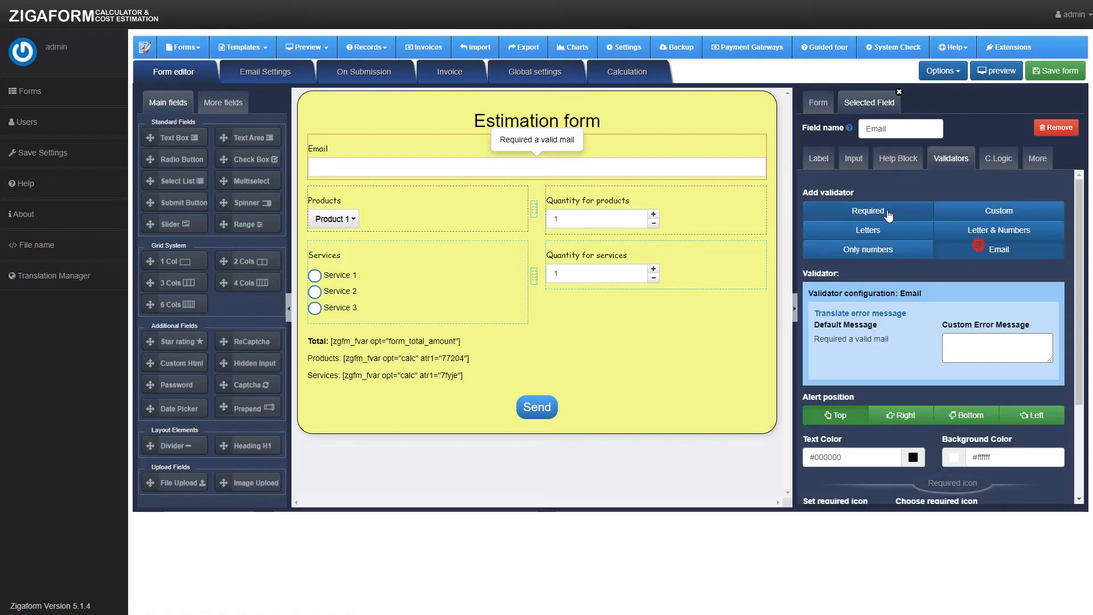
{"action": "left_click", "coordinate": [909, 154]}
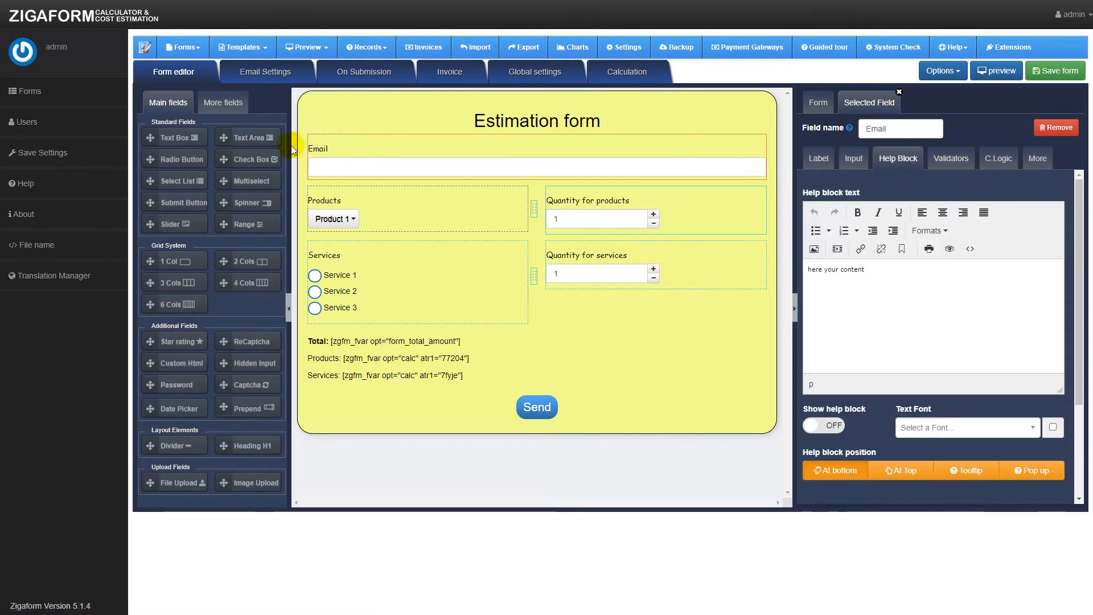
Step: Add another text box directly below the Email field, with both field name and label set to Name
{"action": "left_click_drag", "start_coordinate": [160, 145], "coordinate": [418, 184]}
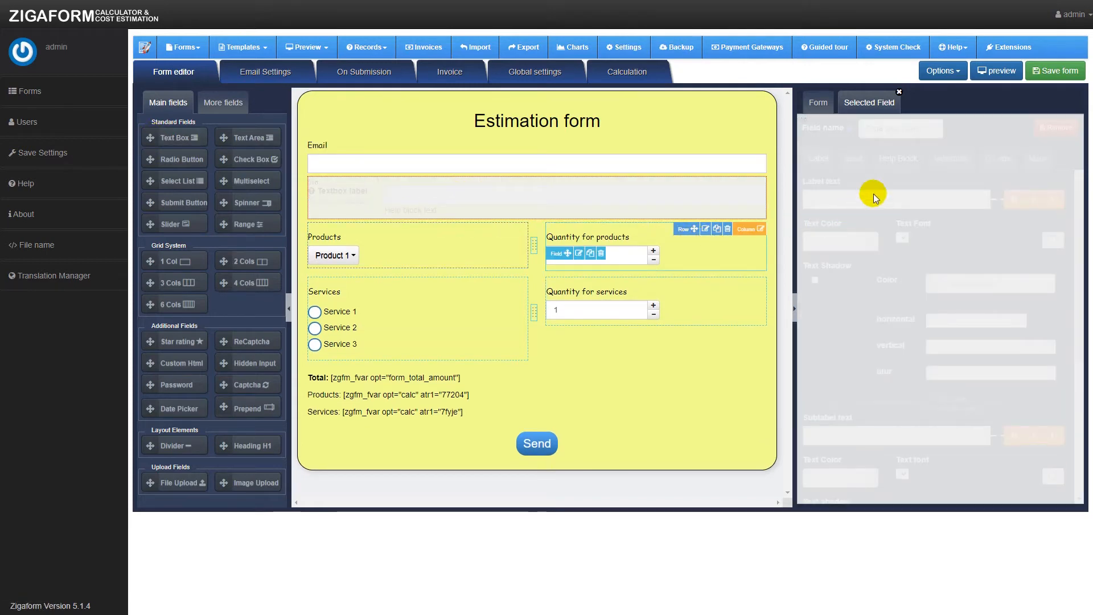
{"action": "left_click_drag", "start_coordinate": [915, 128], "coordinate": [867, 127]}
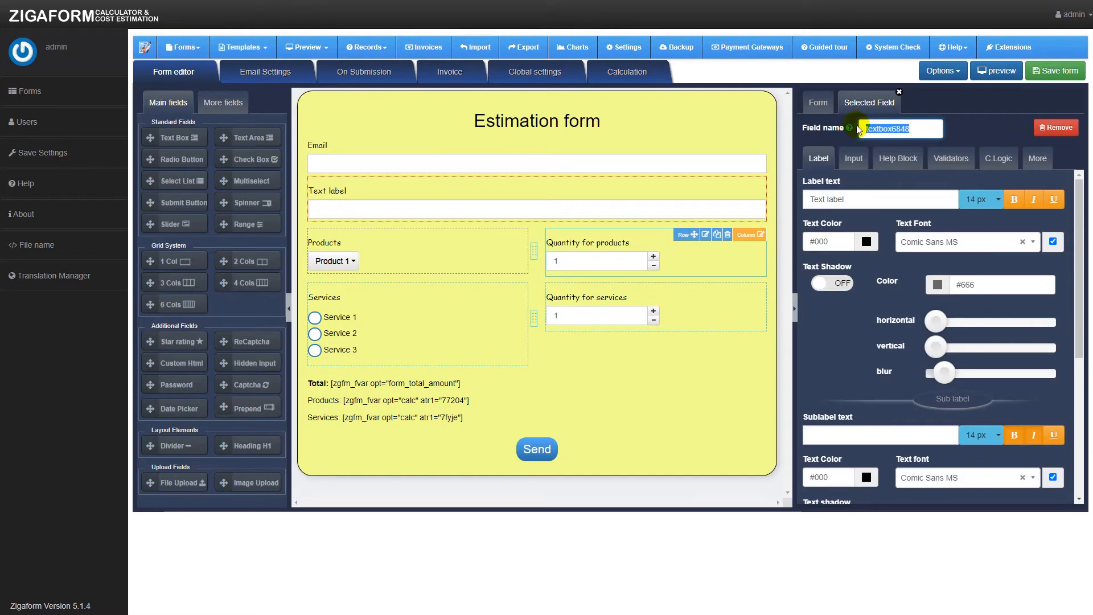
{"action": "type", "text": "Name"}
{"action": "left_click_drag", "start_coordinate": [853, 199], "coordinate": [815, 203]}
{"action": "type", "text": "Name"}
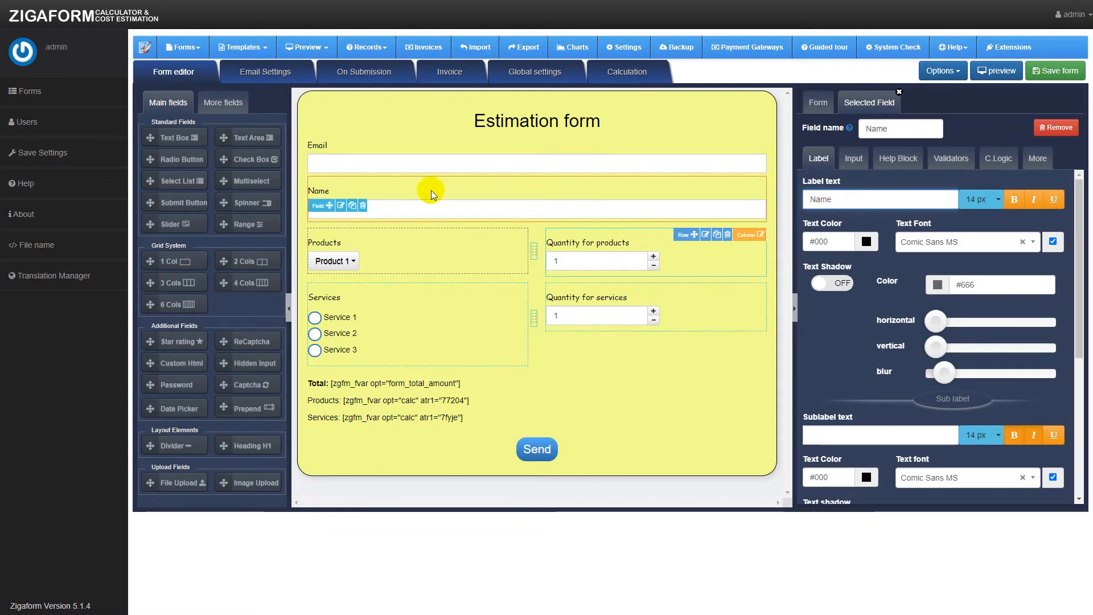
Step: Add the Required validator to the Name field and open its help block settings
{"action": "left_click", "coordinate": [943, 159]}
{"action": "left_click", "coordinate": [862, 212]}
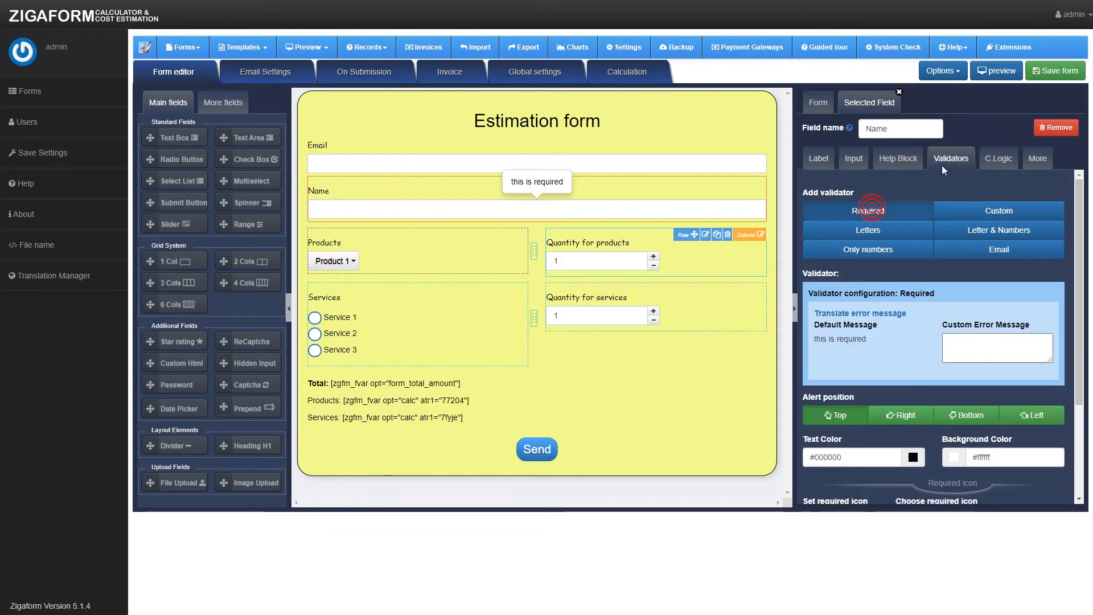
{"action": "left_click", "coordinate": [913, 162]}
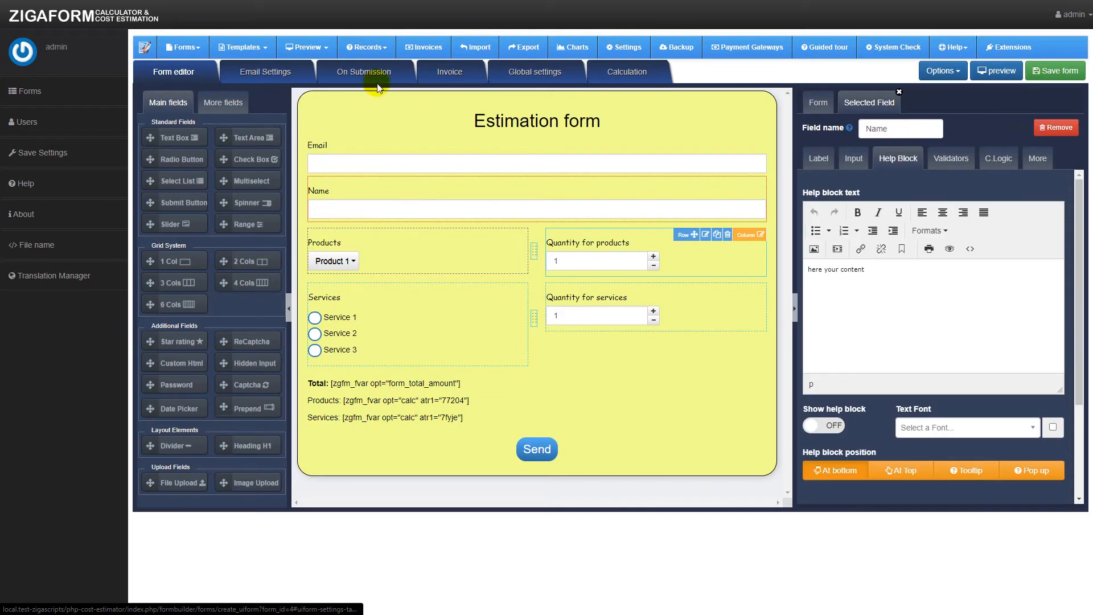
Step: Insert the lines "Email:" and "Name:" above the Products line in the admin email template
{"action": "left_click", "coordinate": [272, 73]}
{"action": "scroll", "coordinate": [326, 281], "scroll_direction": "down", "scroll_amount": 5}
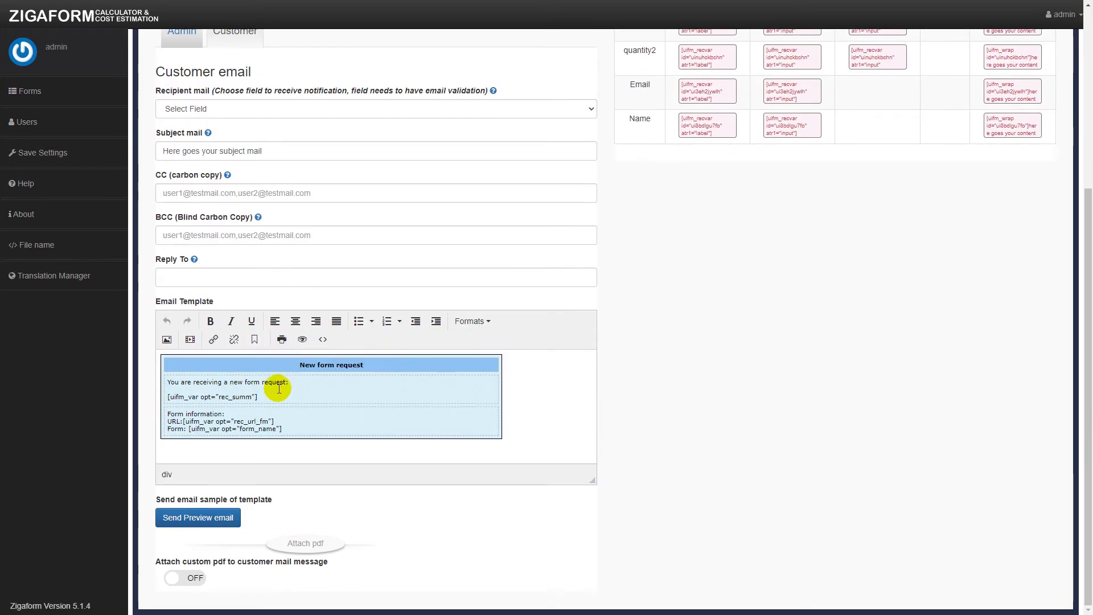
{"action": "scroll", "coordinate": [293, 396], "scroll_direction": "up", "scroll_amount": 4}
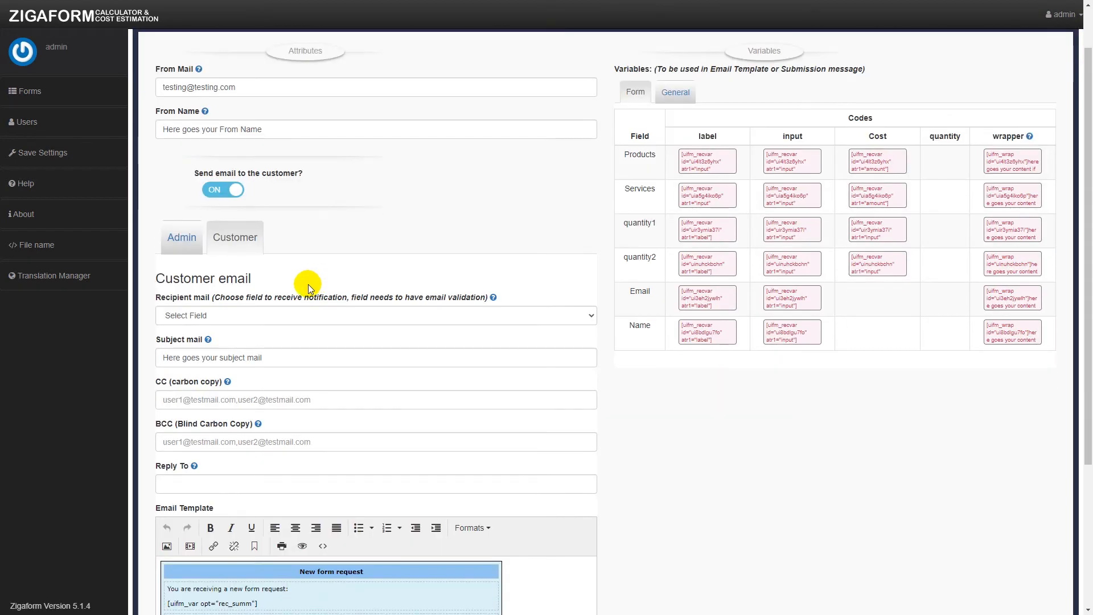
{"action": "left_click", "coordinate": [182, 246]}
{"action": "scroll", "coordinate": [371, 310], "scroll_direction": "down", "scroll_amount": 3}
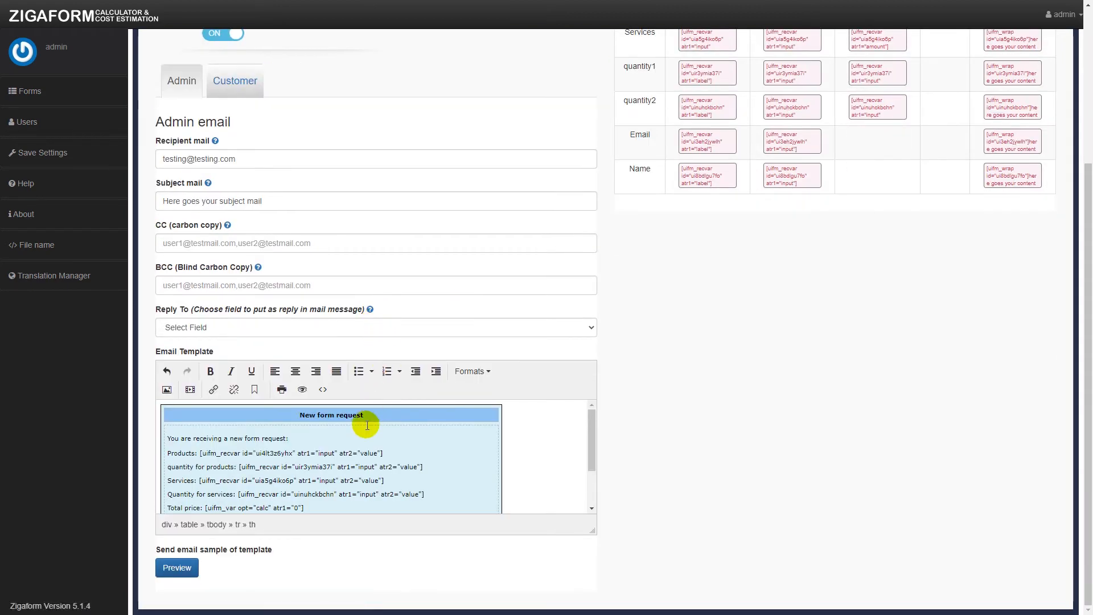
{"action": "scroll", "coordinate": [361, 420], "scroll_direction": "down", "scroll_amount": 3}
{"action": "scroll", "coordinate": [287, 416], "scroll_direction": "up", "scroll_amount": 3}
{"action": "left_click", "coordinate": [311, 440]}
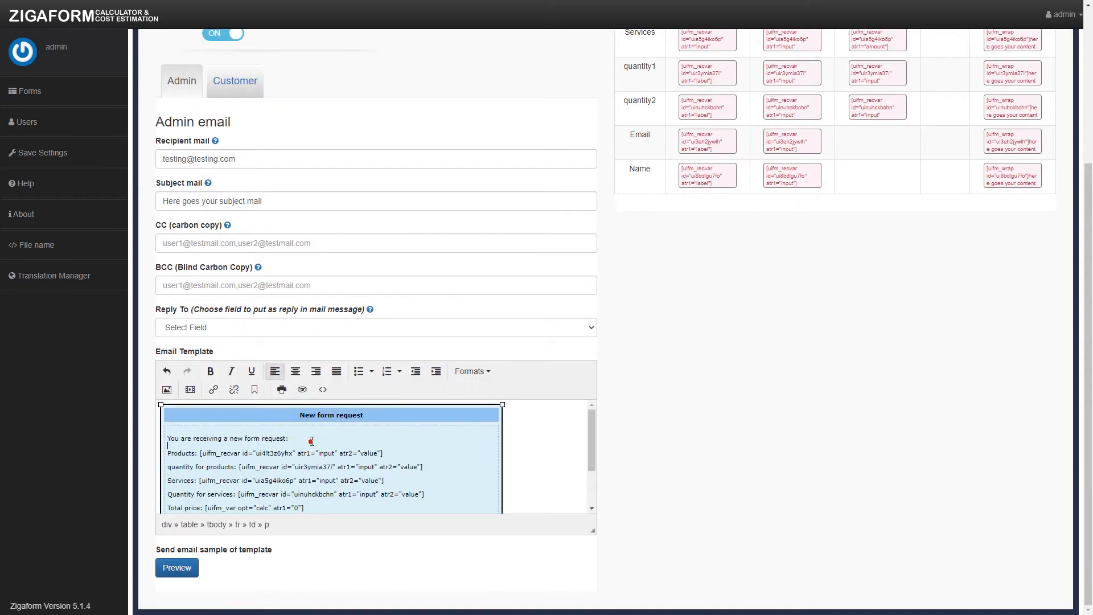
{"action": "key", "text": "Return"}
{"action": "type", "text": "Email:"}
{"action": "key", "text": "Return"}
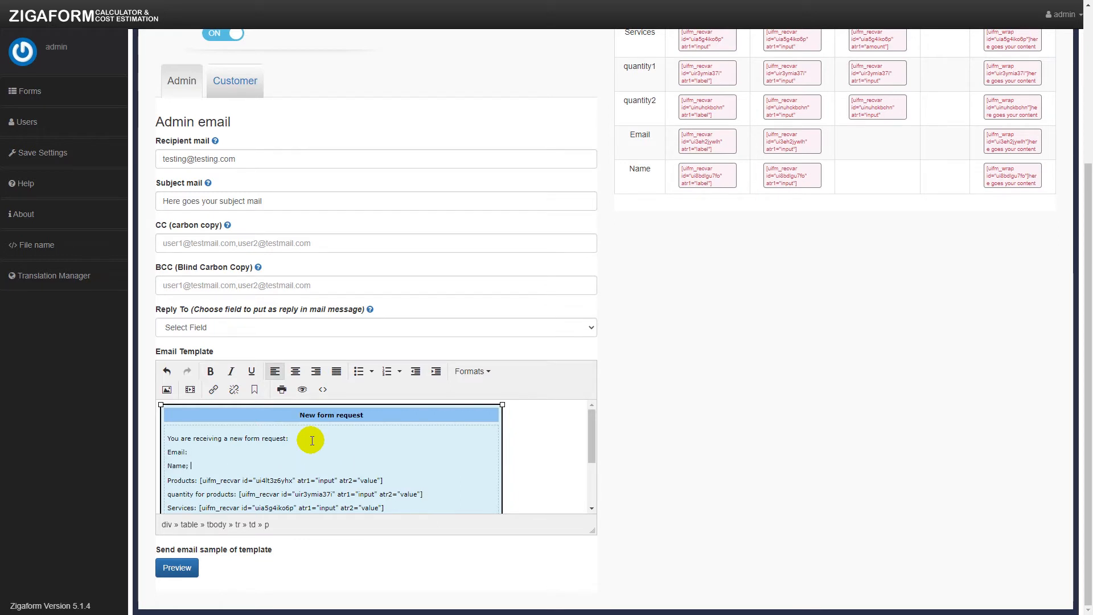
{"action": "type", "text": "Name:"}
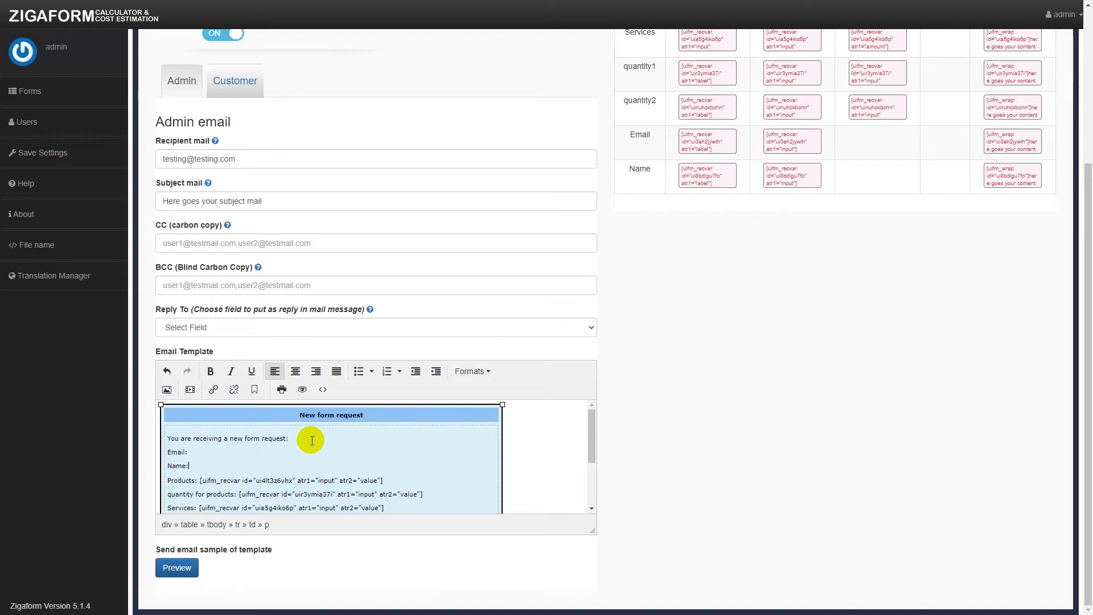
Step: Copy the Name field's input code from the variables table and paste it after "Name:" in the admin email template
{"action": "scroll", "coordinate": [627, 308], "scroll_direction": "up", "scroll_amount": 2}
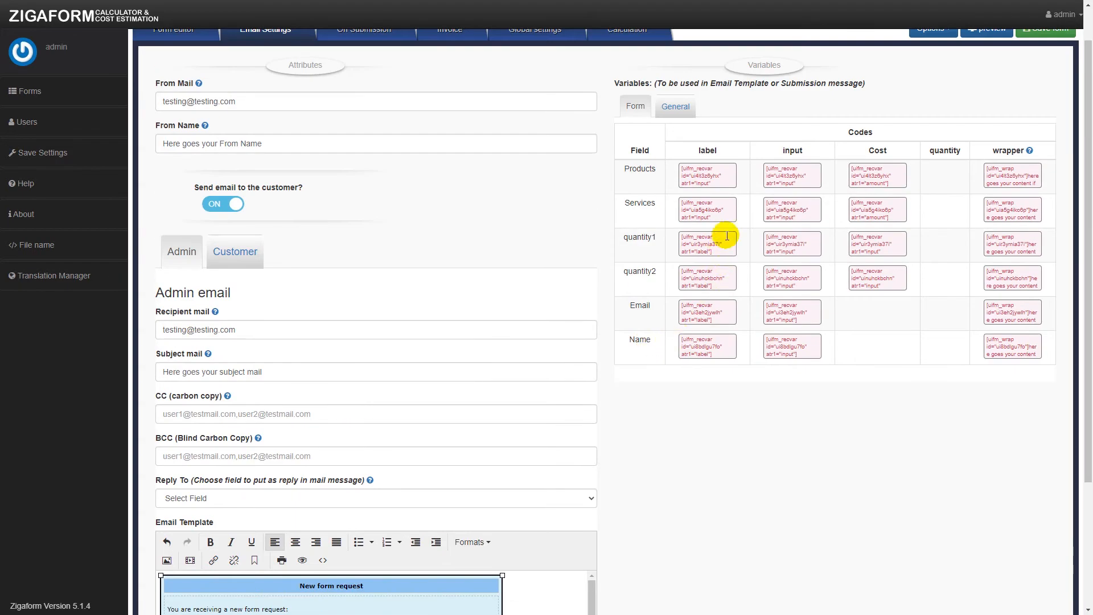
{"action": "scroll", "coordinate": [734, 360], "scroll_direction": "down", "scroll_amount": 1}
{"action": "left_click", "coordinate": [777, 238]}
{"action": "key", "text": "ctrl+c"}
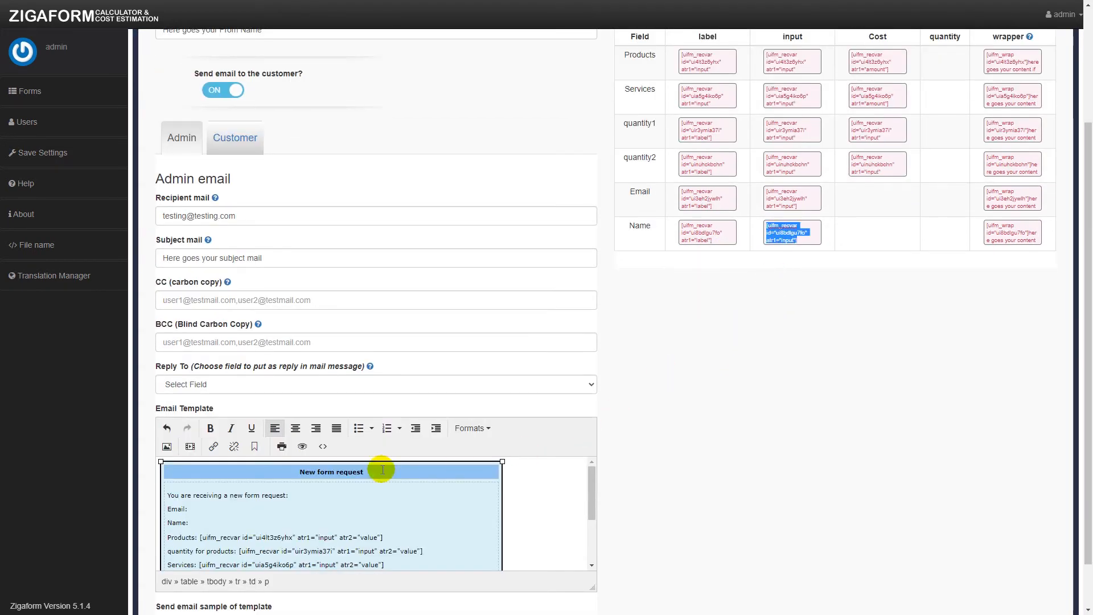
{"action": "left_click", "coordinate": [228, 523]}
{"action": "key", "text": "ctrl+v"}
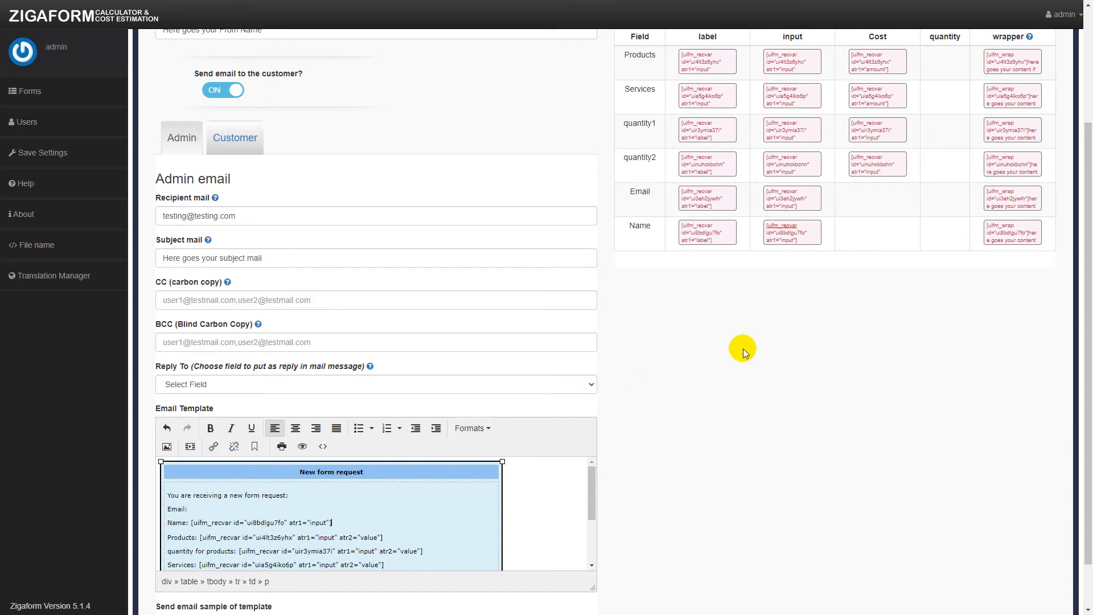
Step: Copy the Email field's input code from the variables table and paste it after "Email:" in the admin email template
{"action": "left_click", "coordinate": [793, 205]}
{"action": "key", "text": "ctrl+c"}
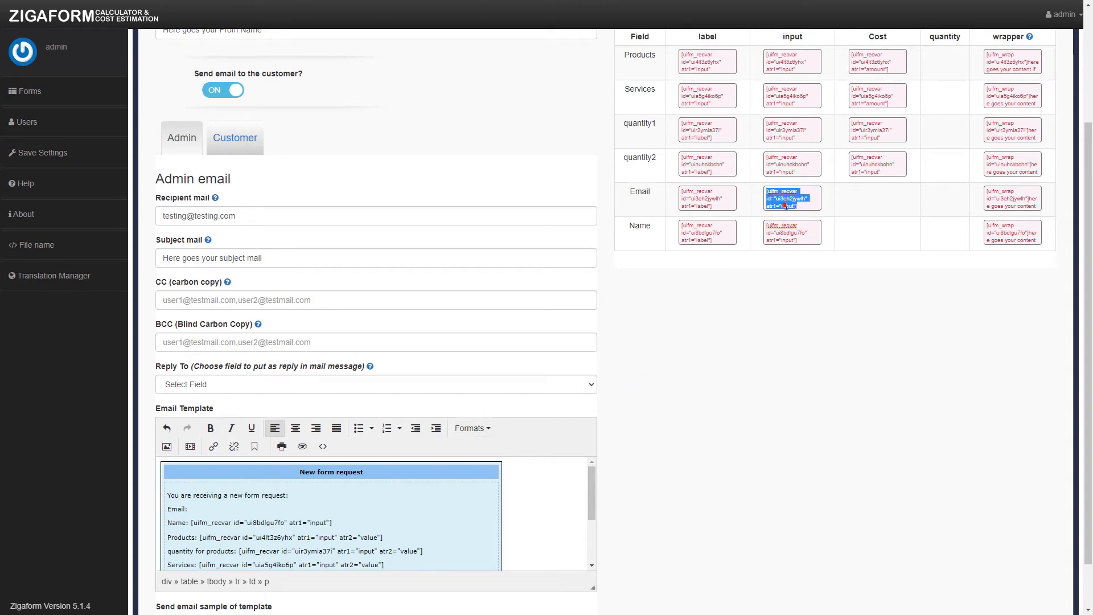
{"action": "left_click", "coordinate": [217, 508]}
{"action": "key", "text": "ctrl+v"}
Step: Replace the customer email template's source code with the full source code copied from the admin email template
{"action": "left_click", "coordinate": [322, 446]}
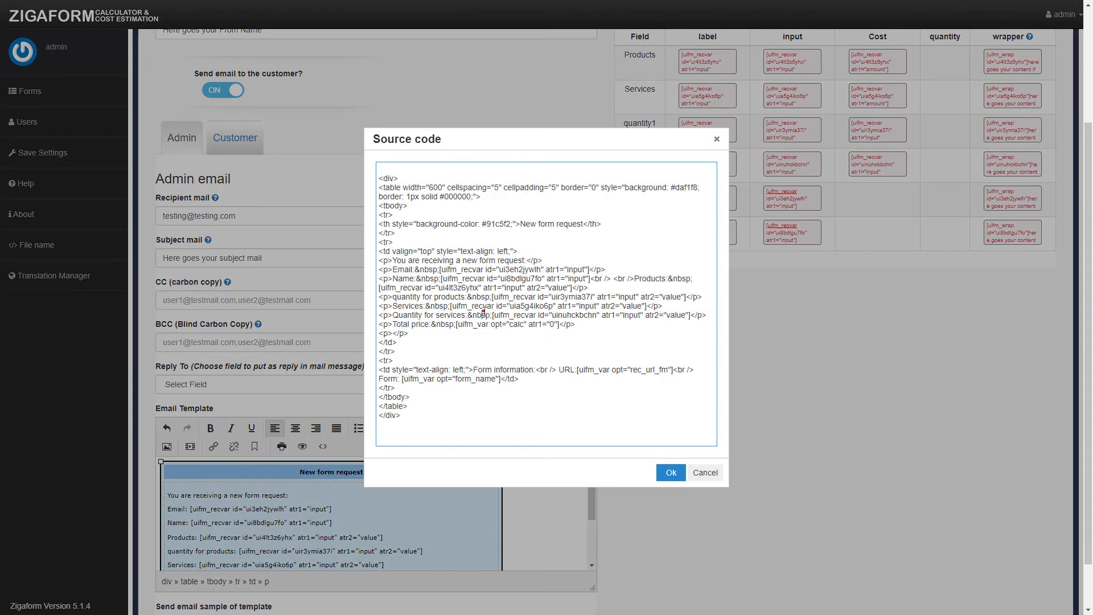
{"action": "key", "text": "ctrl+a"}
{"action": "left_click", "coordinate": [672, 472]}
{"action": "scroll", "coordinate": [674, 464], "scroll_direction": "up", "scroll_amount": 5}
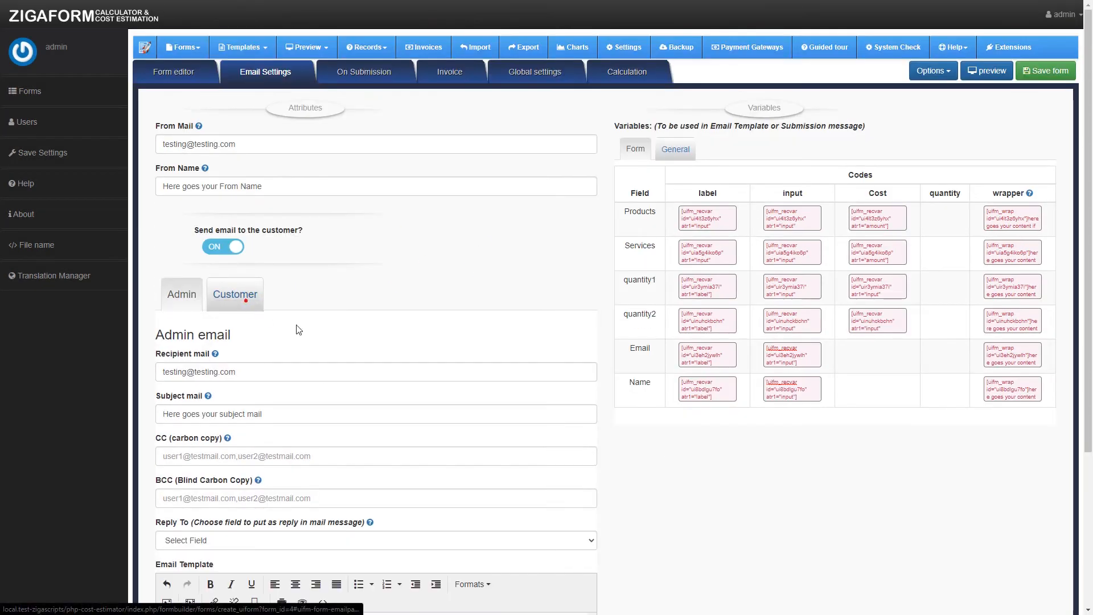
{"action": "scroll", "coordinate": [267, 317], "scroll_direction": "down", "scroll_amount": 1}
{"action": "left_click", "coordinate": [243, 264]}
{"action": "scroll", "coordinate": [366, 391], "scroll_direction": "down", "scroll_amount": 4}
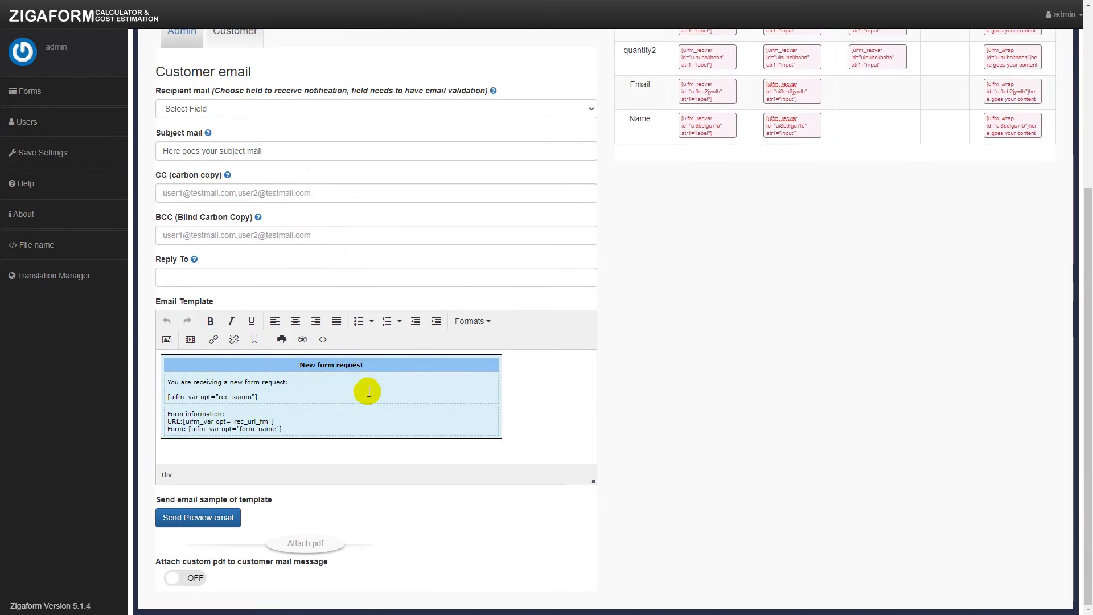
{"action": "left_click", "coordinate": [323, 341]}
{"action": "key", "text": "ctrl+a"}
{"action": "key", "text": "ctrl+v"}
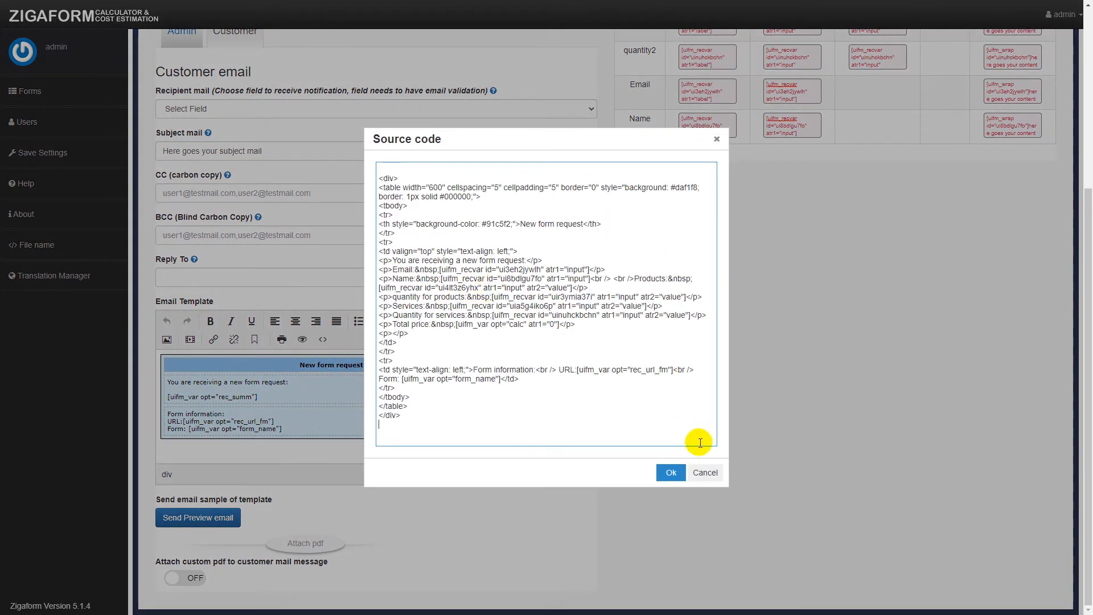
{"action": "left_click", "coordinate": [671, 474]}
Step: Change the customer email template's table heading to "message for customer"
{"action": "left_click_drag", "start_coordinate": [365, 363], "coordinate": [296, 359]}
{"action": "type", "text": "message for custeomr"}
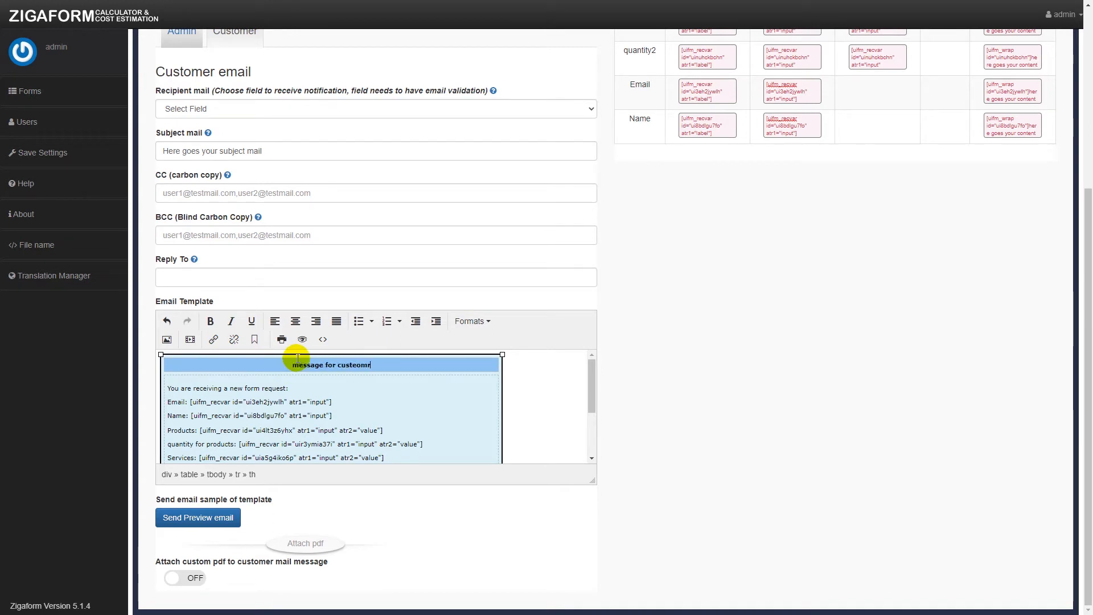
{"action": "key", "text": "BackSpace"}
{"action": "key", "text": "BackSpace"}
{"action": "key", "text": "BackSpace"}
{"action": "key", "text": "BackSpace"}
{"action": "type", "text": "omer"}
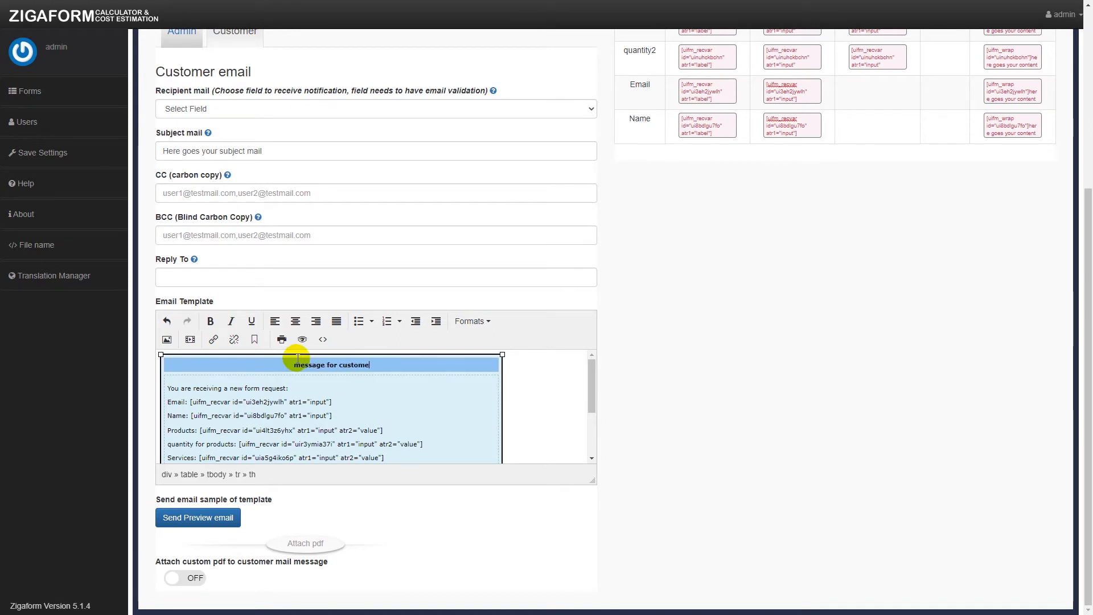
{"action": "scroll", "coordinate": [569, 208], "scroll_direction": "up", "scroll_amount": 5}
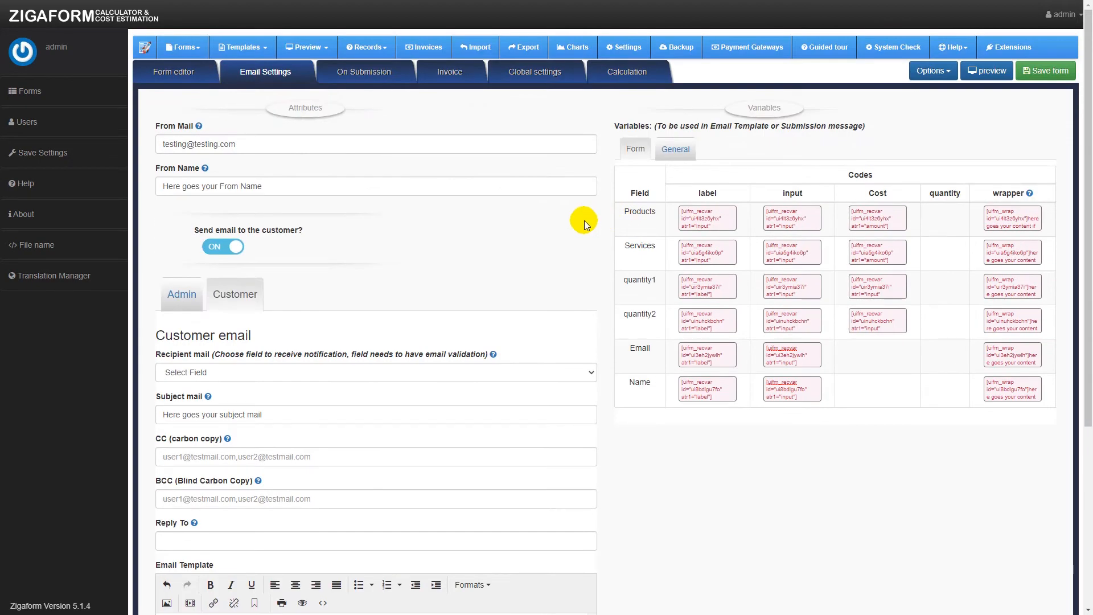
{"action": "scroll", "coordinate": [579, 225], "scroll_direction": "down", "scroll_amount": 5}
{"action": "scroll", "coordinate": [576, 225], "scroll_direction": "up", "scroll_amount": 5}
{"action": "scroll", "coordinate": [541, 292], "scroll_direction": "down", "scroll_amount": 5}
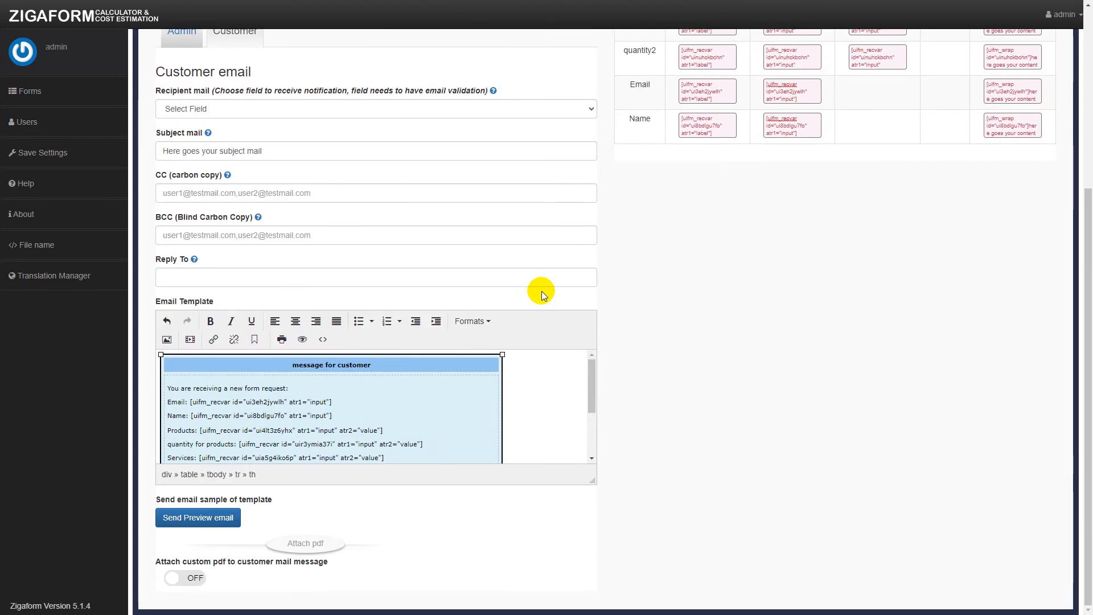
Step: Replace the custom records template's source code in the global settings with the copied email template code
{"action": "scroll", "coordinate": [542, 291], "scroll_direction": "up", "scroll_amount": 5}
{"action": "left_click", "coordinate": [536, 71]}
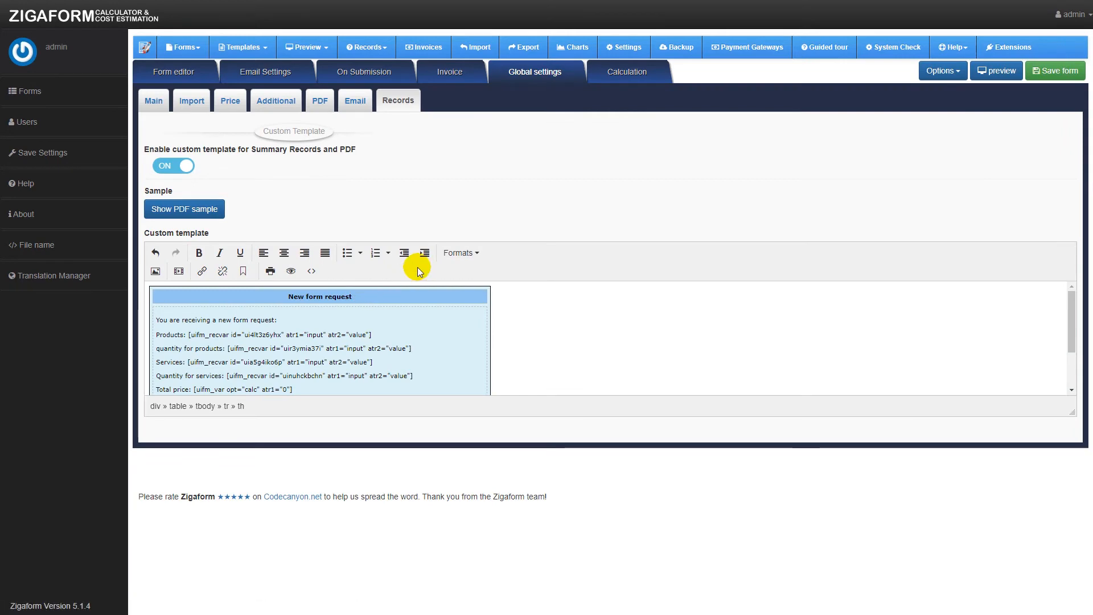
{"action": "left_click", "coordinate": [311, 271]}
{"action": "key", "text": "ctrl+a"}
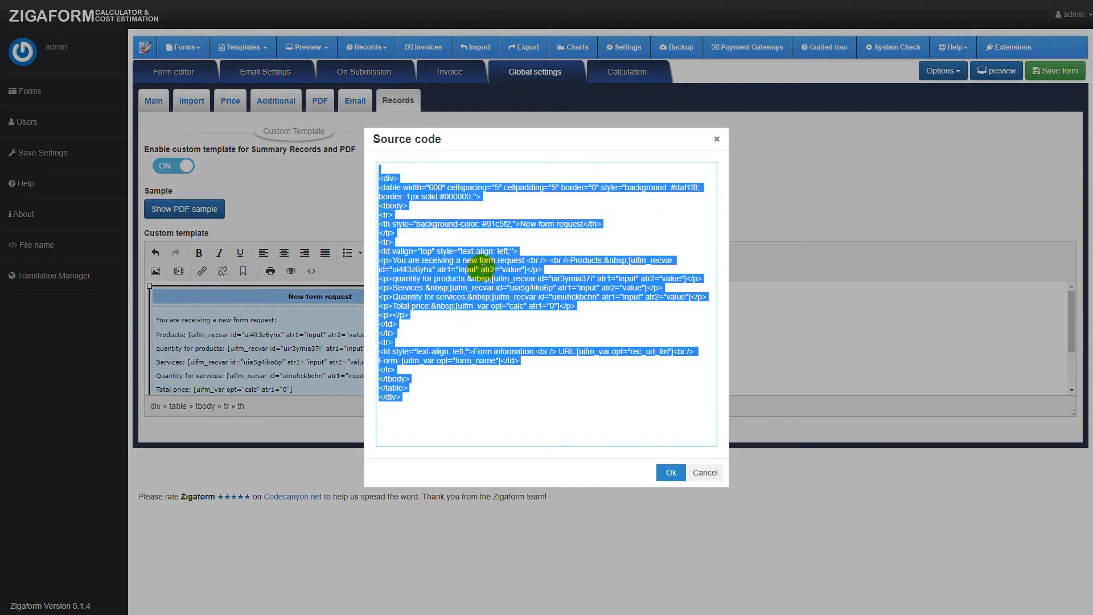
{"action": "left_click", "coordinate": [671, 472]}
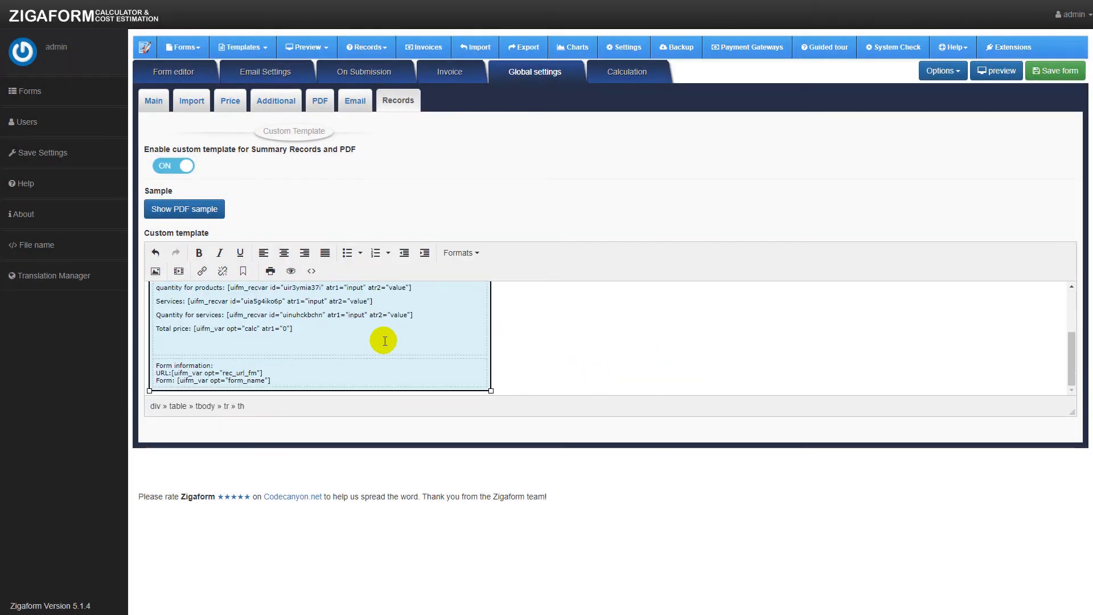
Step: Change the custom records template's table heading to "Record" and check the rest of the template
{"action": "left_click_drag", "start_coordinate": [353, 297], "coordinate": [287, 301]}
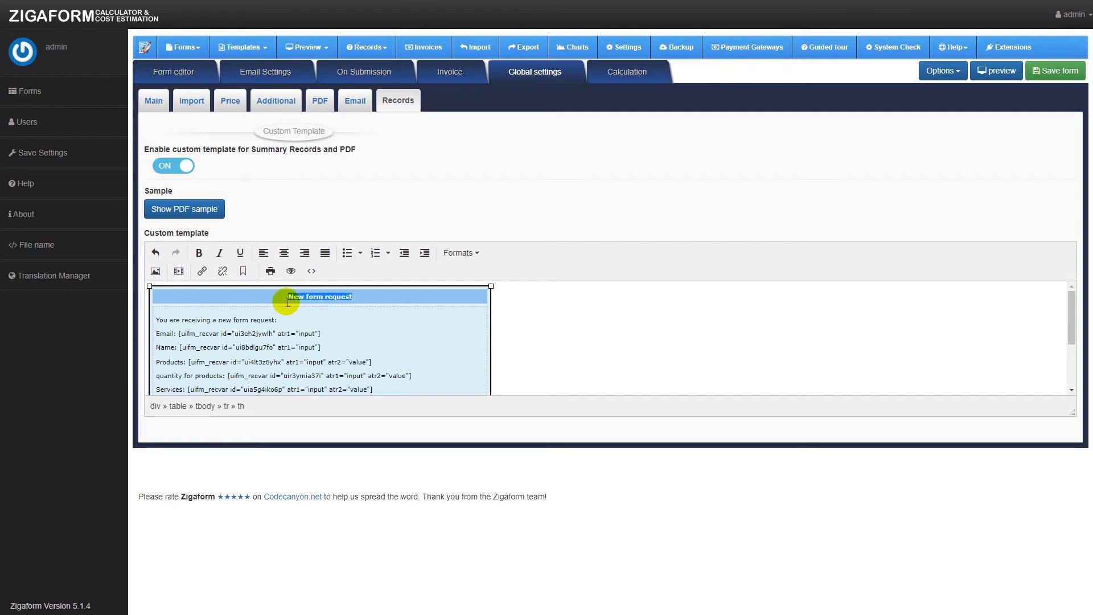
{"action": "type", "text": "Record"}
{"action": "scroll", "coordinate": [479, 336], "scroll_direction": "down", "scroll_amount": 3}
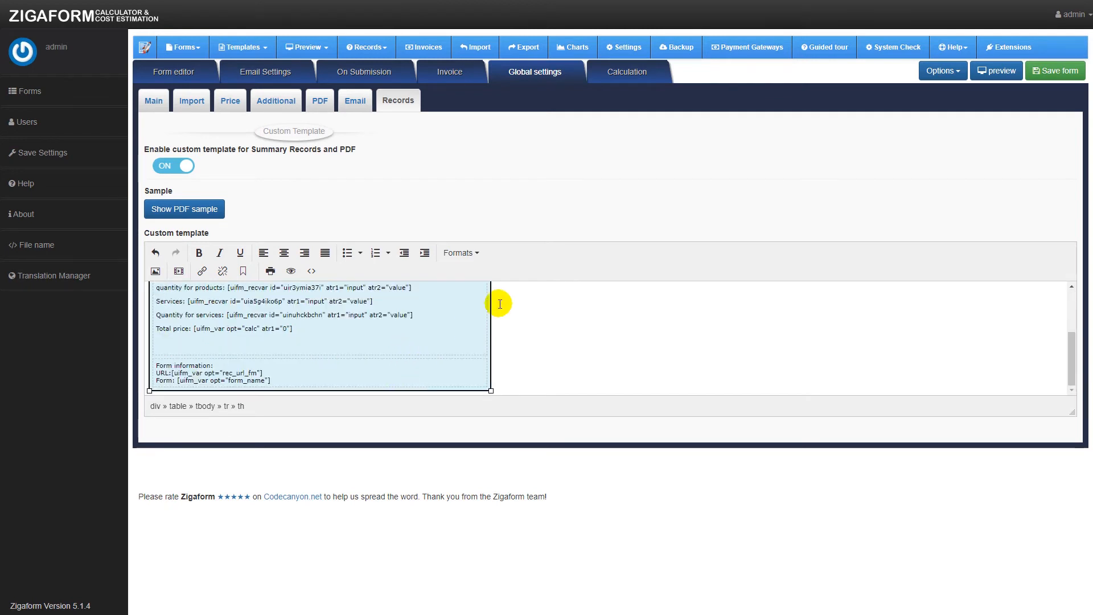
Step: Return to the form editor to view the estimation form
{"action": "left_click", "coordinate": [167, 109]}
{"action": "left_click", "coordinate": [246, 73]}
{"action": "left_click", "coordinate": [168, 73]}
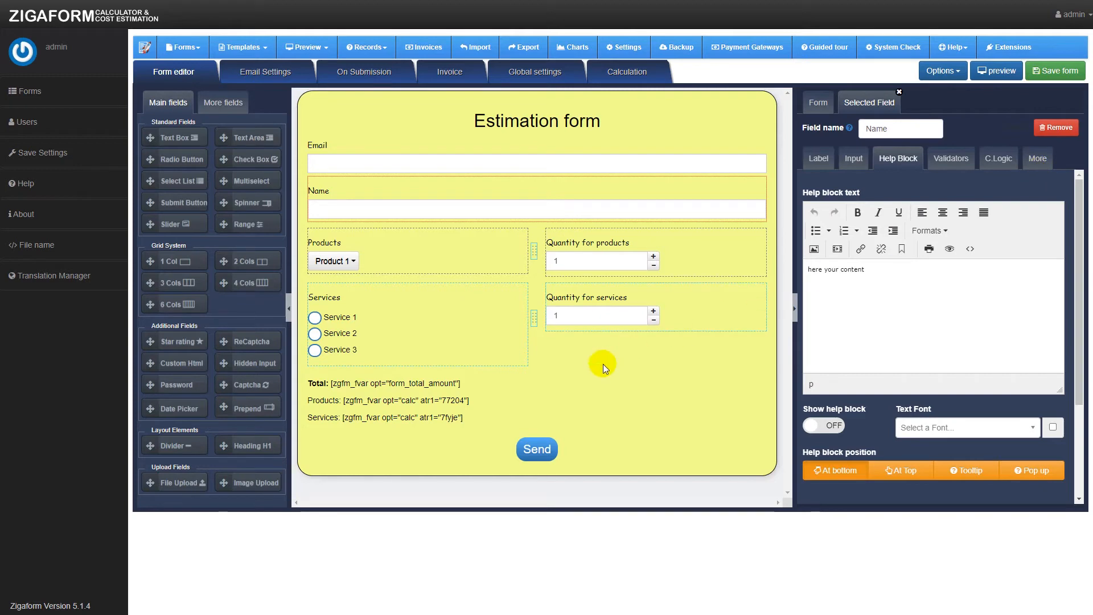
Step: Save the estimation form and test its required-field validation by sending the empty form in the preview
{"action": "left_click", "coordinate": [1045, 69]}
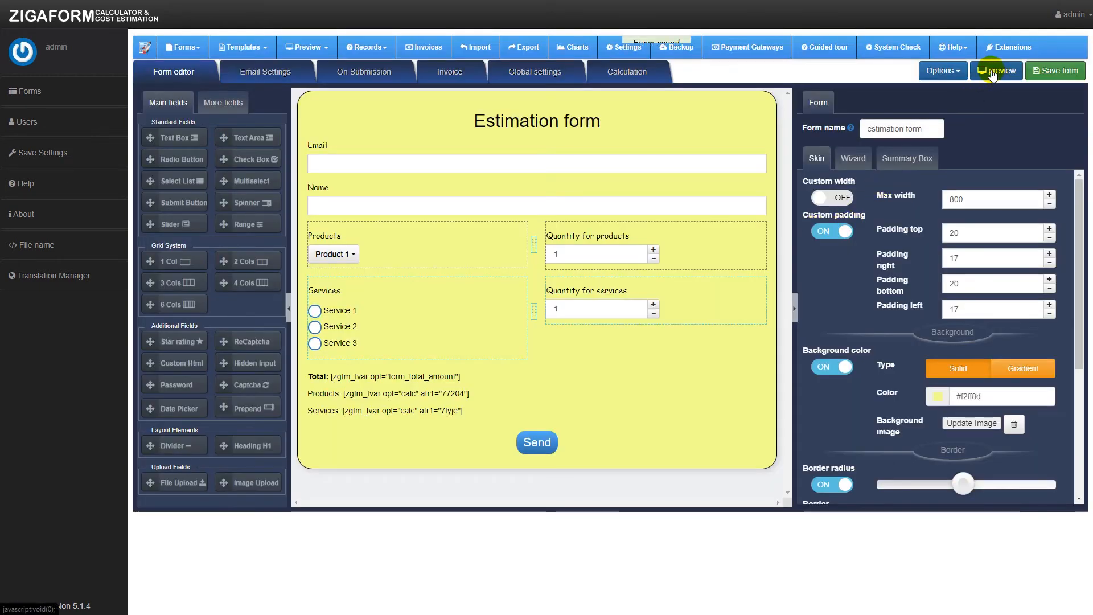
{"action": "left_click", "coordinate": [992, 73]}
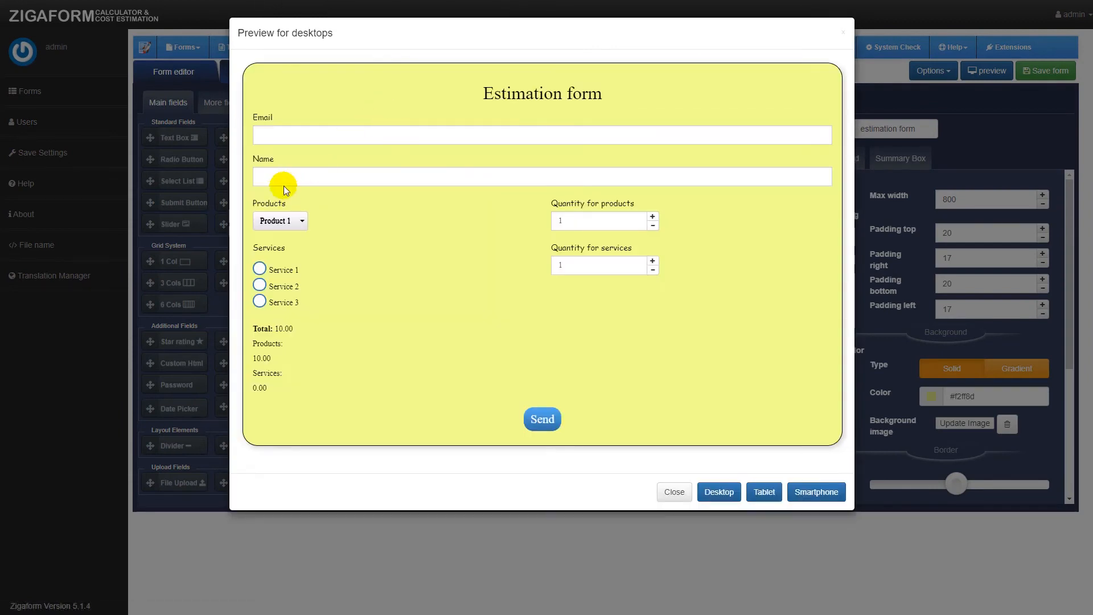
{"action": "left_click", "coordinate": [281, 135]}
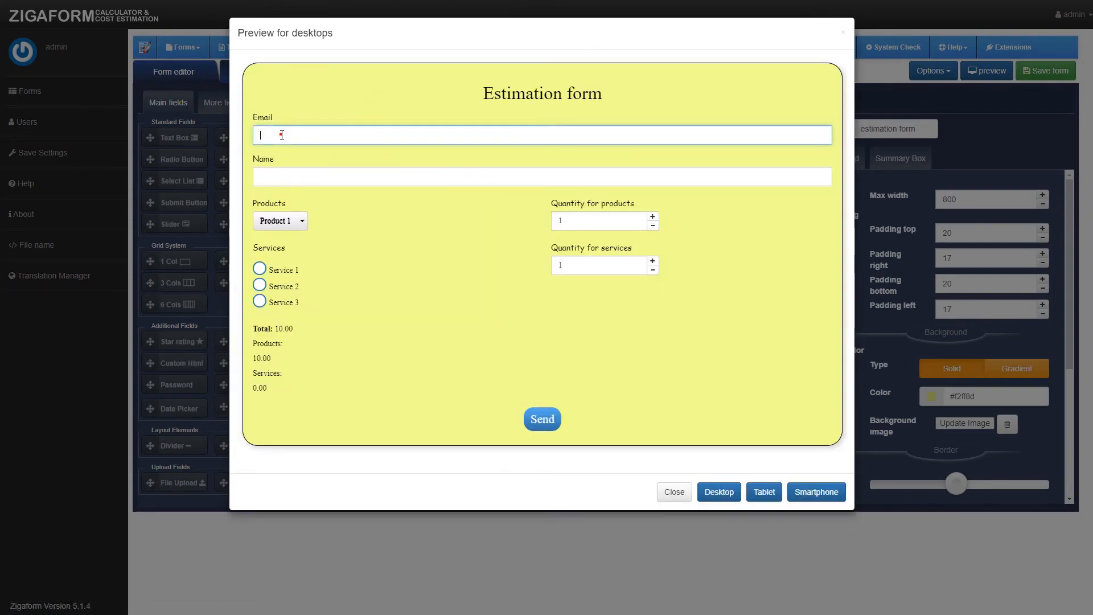
{"action": "left_click", "coordinate": [542, 419]}
Step: Enter a sample e-mail address and the customer's full name in the previewed form
{"action": "left_click", "coordinate": [347, 135]}
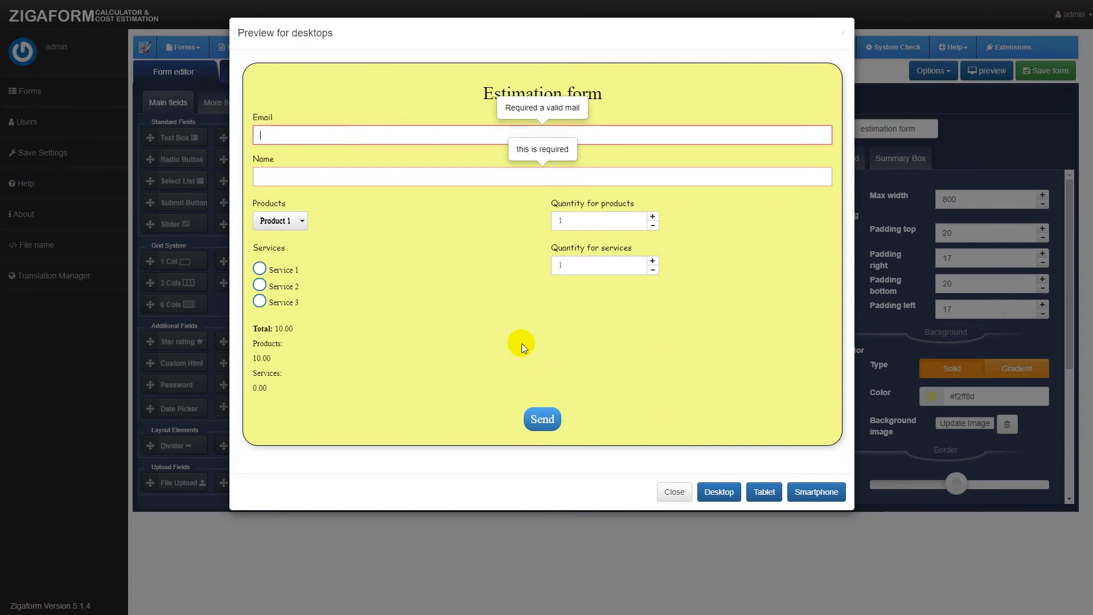
{"action": "left_click", "coordinate": [345, 142]}
{"action": "type", "text": "test"}
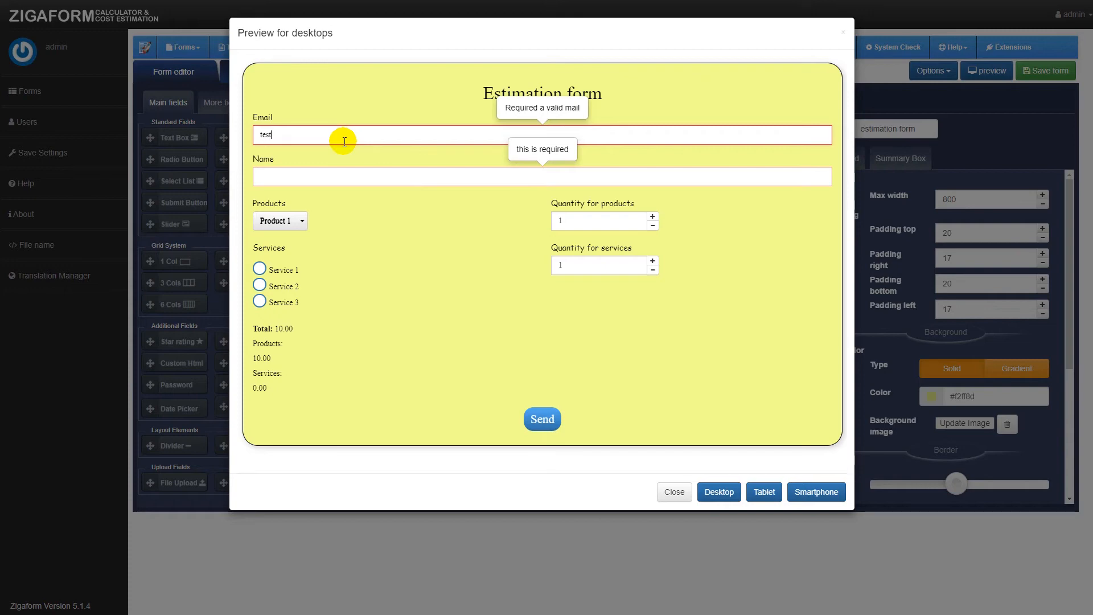
{"action": "type", "text": "@testing.com"}
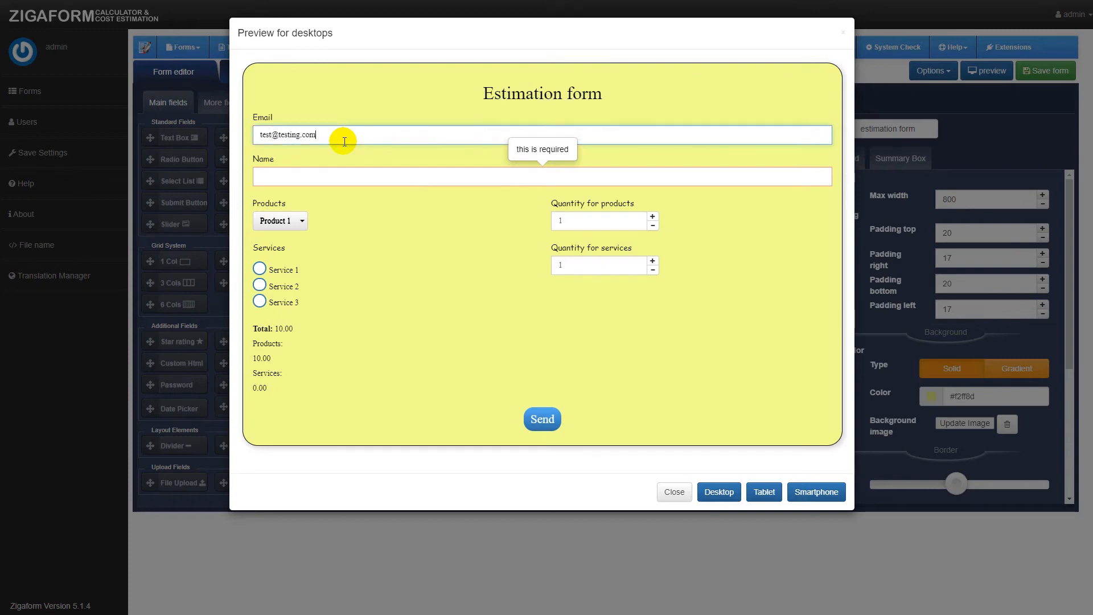
{"action": "left_click", "coordinate": [353, 173]}
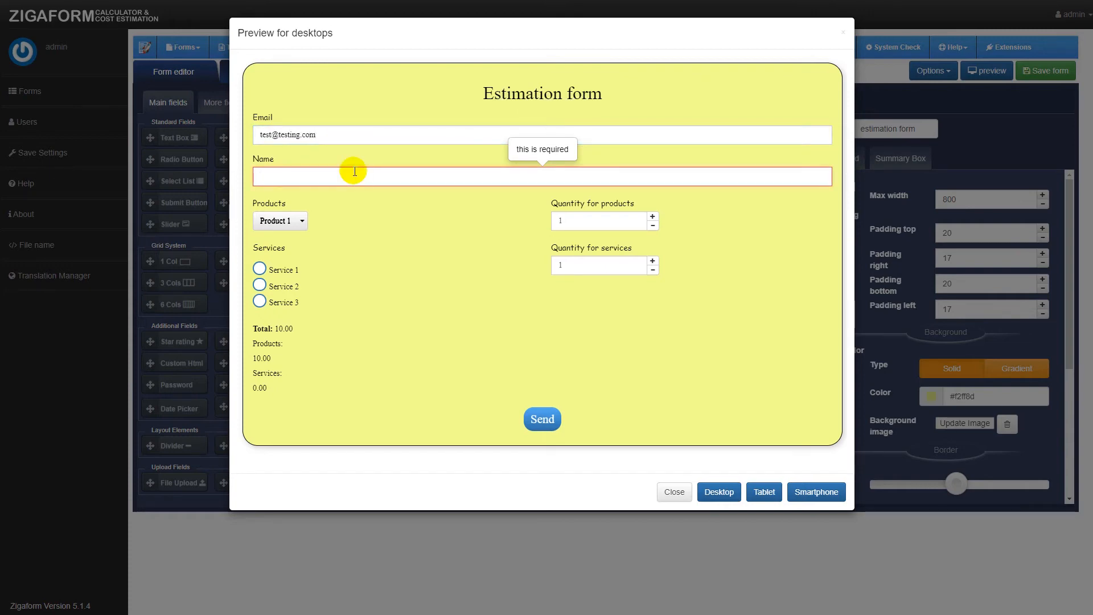
{"action": "type", "text": "jhon doa"}
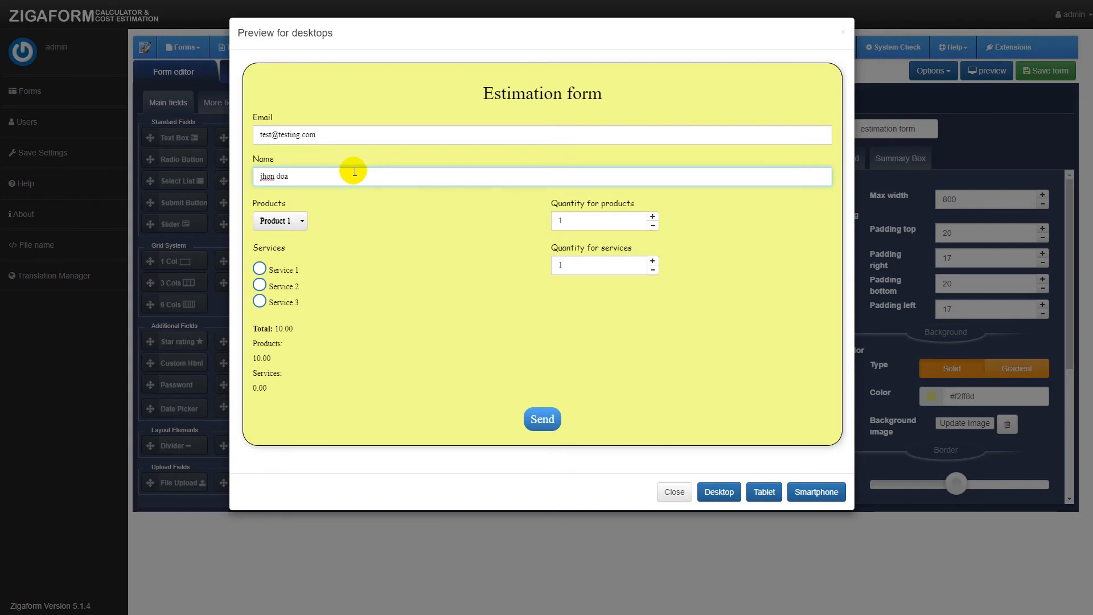
Step: Choose Product 3 in the previewed form and set the quantity for products to 3
{"action": "left_click", "coordinate": [296, 221]}
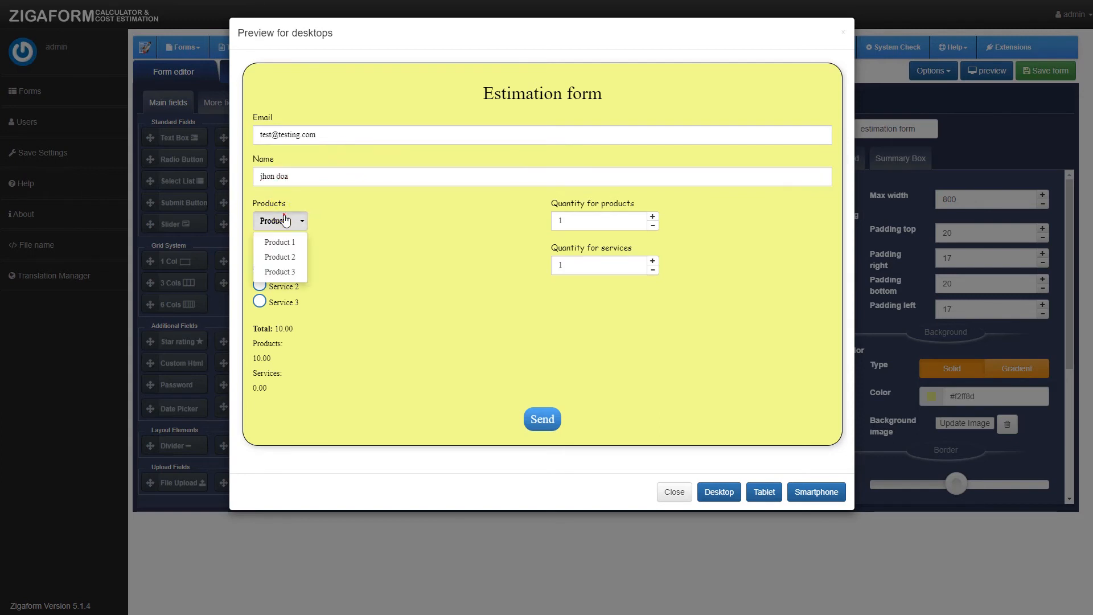
{"action": "left_click", "coordinate": [315, 222]}
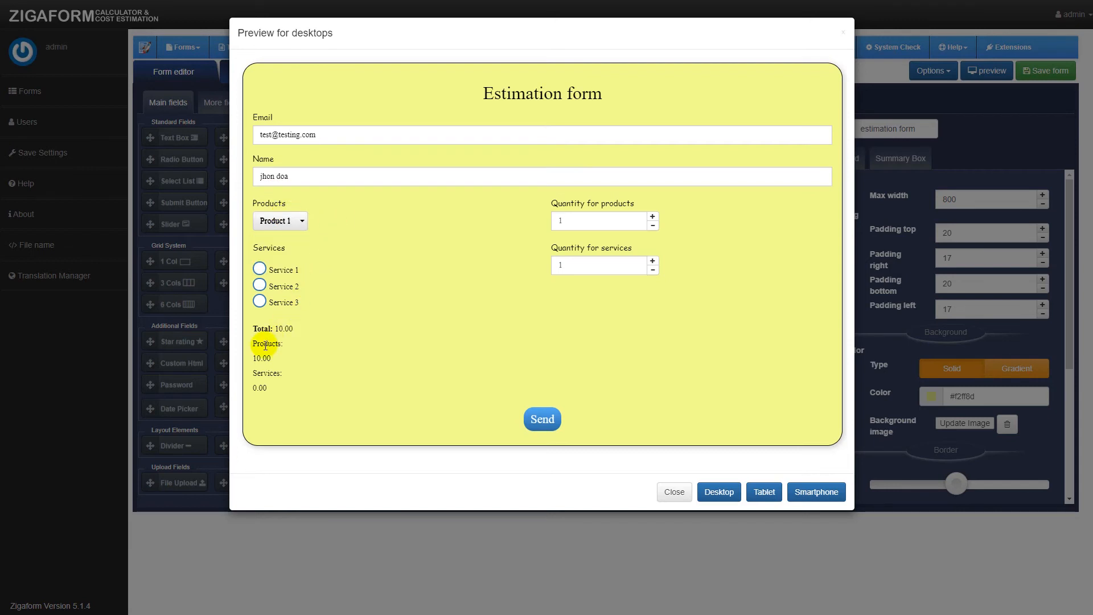
{"action": "left_click", "coordinate": [279, 221]}
{"action": "left_click", "coordinate": [288, 269]}
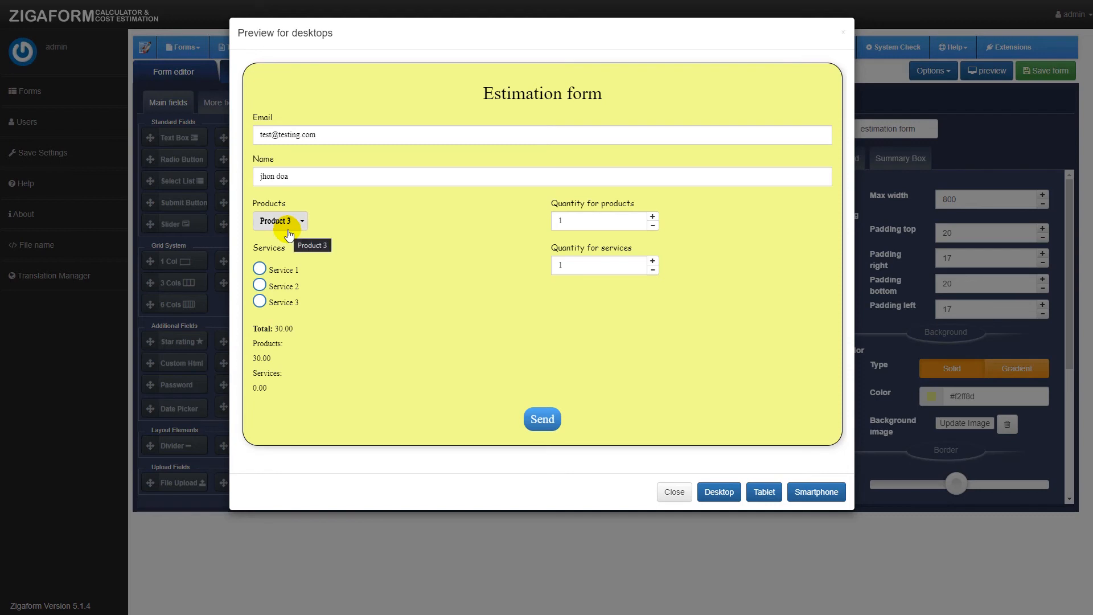
{"action": "left_click", "coordinate": [653, 217]}
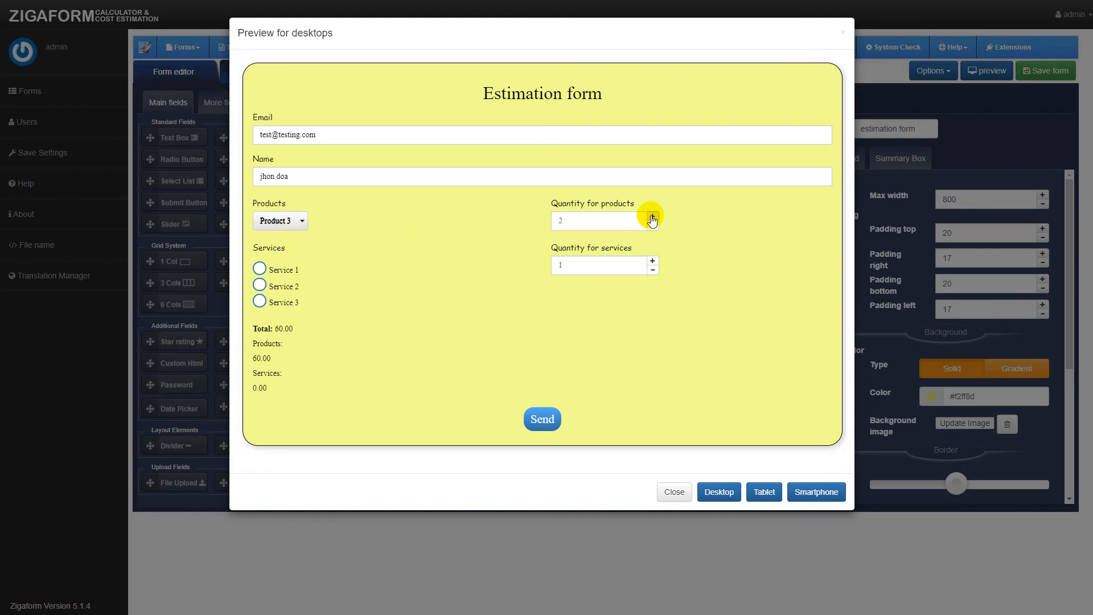
{"action": "left_click", "coordinate": [653, 217]}
Step: Select Service 2 with a quantity for services of 2 and send the previewed form
{"action": "left_click", "coordinate": [260, 285]}
{"action": "left_click", "coordinate": [653, 261]}
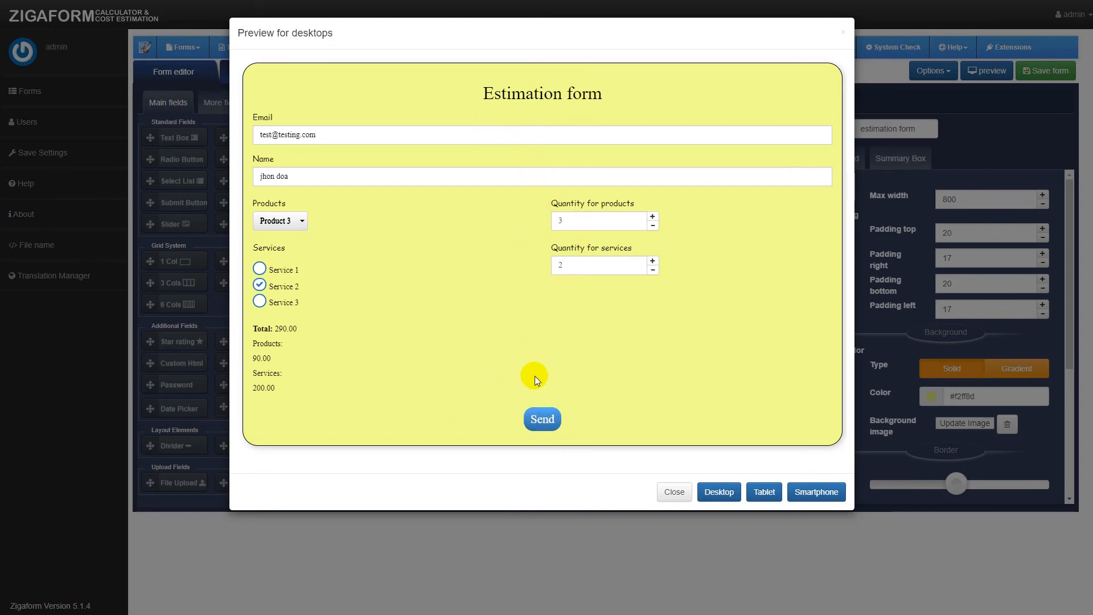
{"action": "left_click", "coordinate": [538, 422]}
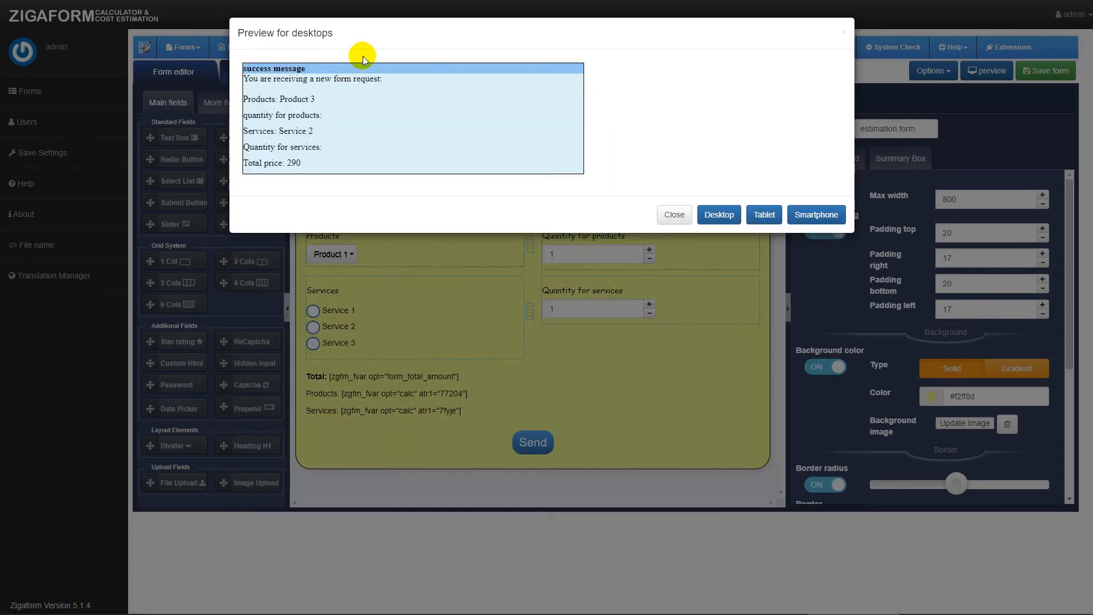
Step: Review the success message, checking the products, services, quantity and total price lines
{"action": "left_click_drag", "start_coordinate": [247, 68], "coordinate": [343, 155]}
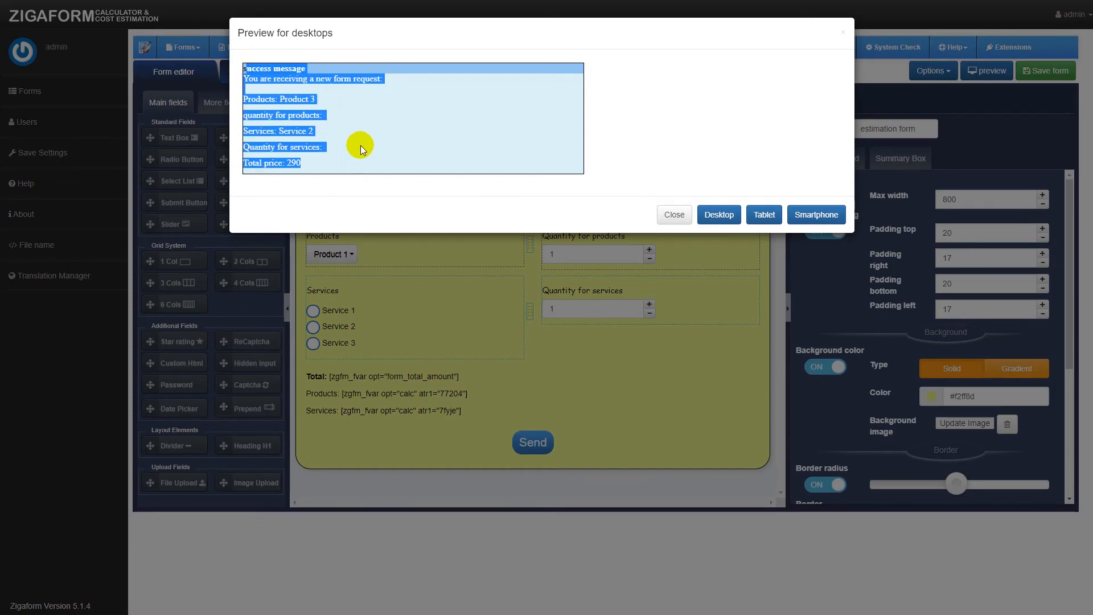
{"action": "left_click", "coordinate": [360, 145]}
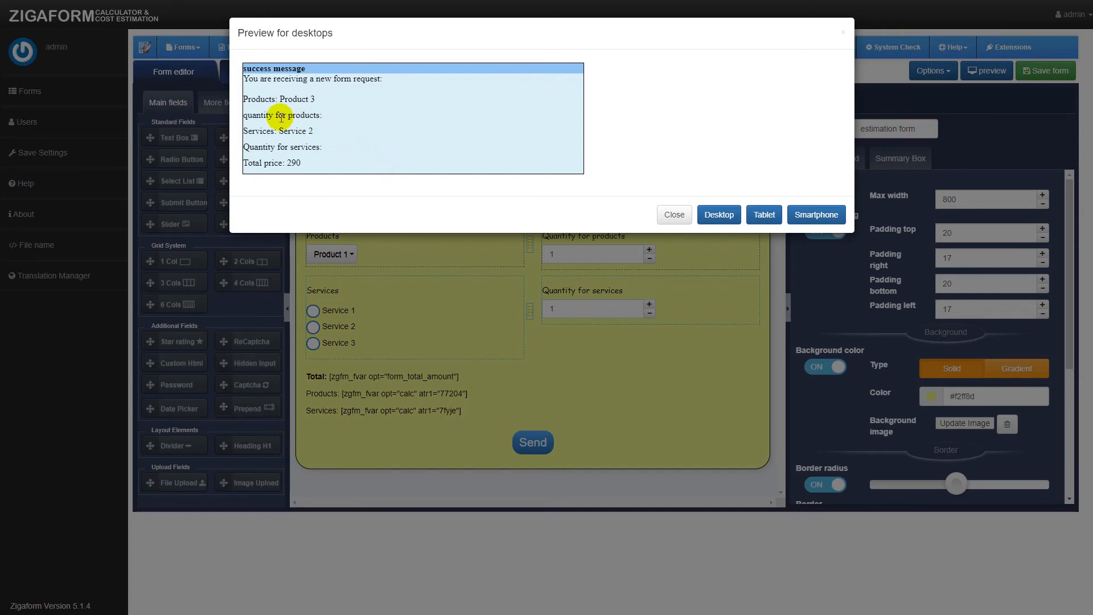
{"action": "left_click_drag", "start_coordinate": [284, 115], "coordinate": [316, 115]}
{"action": "left_click", "coordinate": [308, 116]}
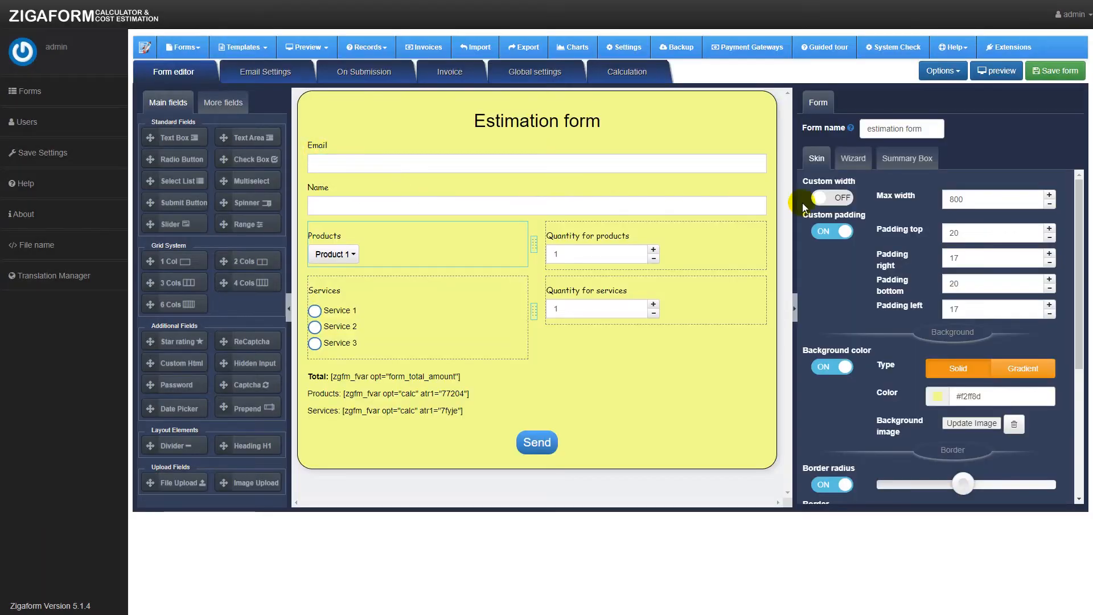
Step: Reopen the form preview and test sending it with the Email and Name fields empty
{"action": "left_click", "coordinate": [1007, 66]}
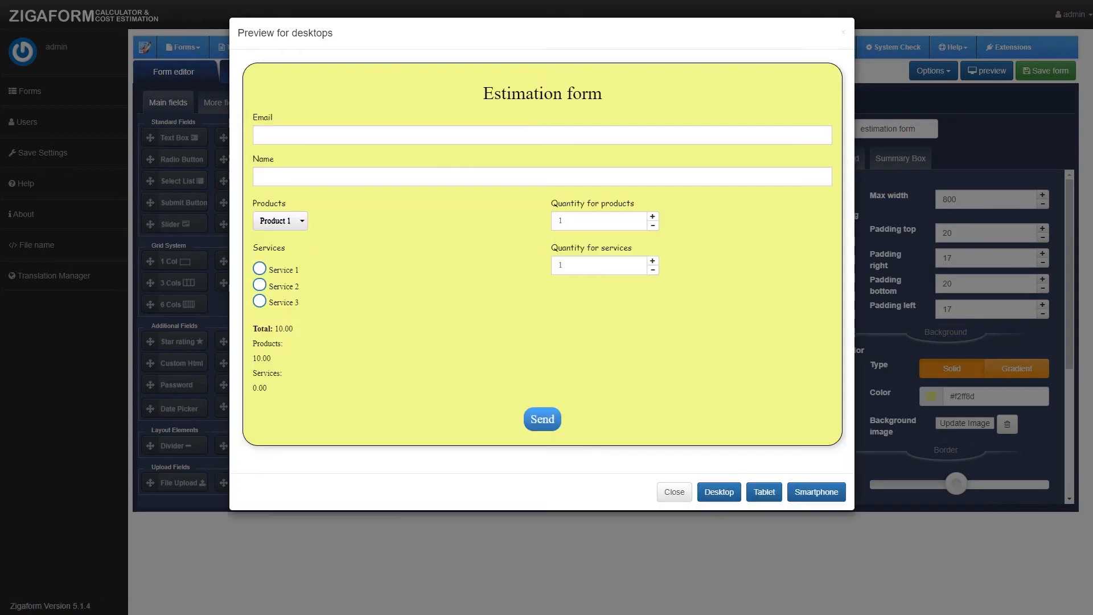
{"action": "left_click", "coordinate": [385, 136]}
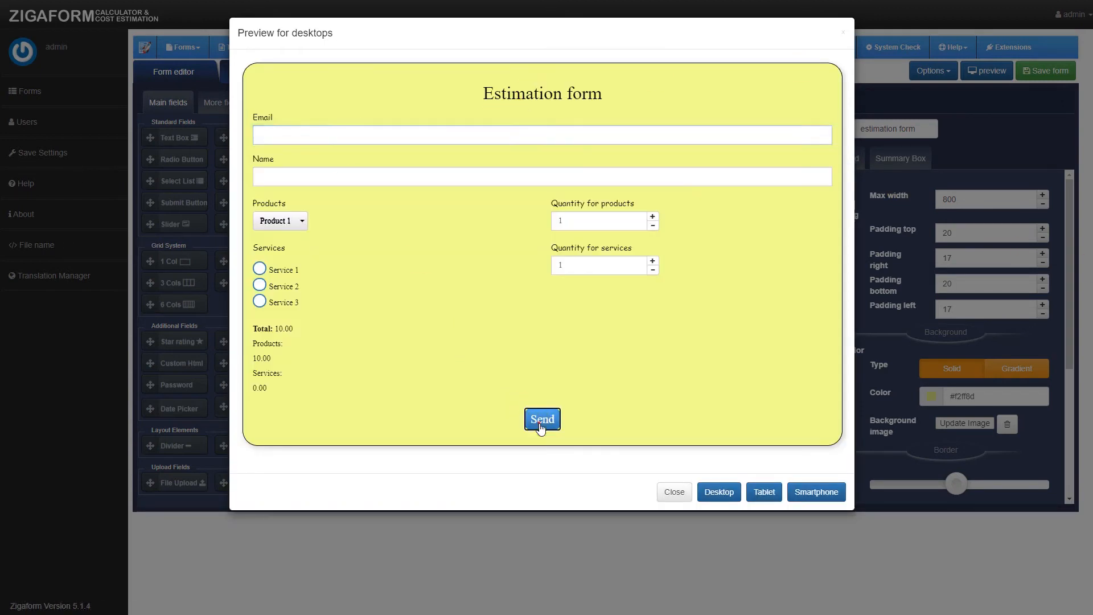
{"action": "left_click", "coordinate": [542, 420]}
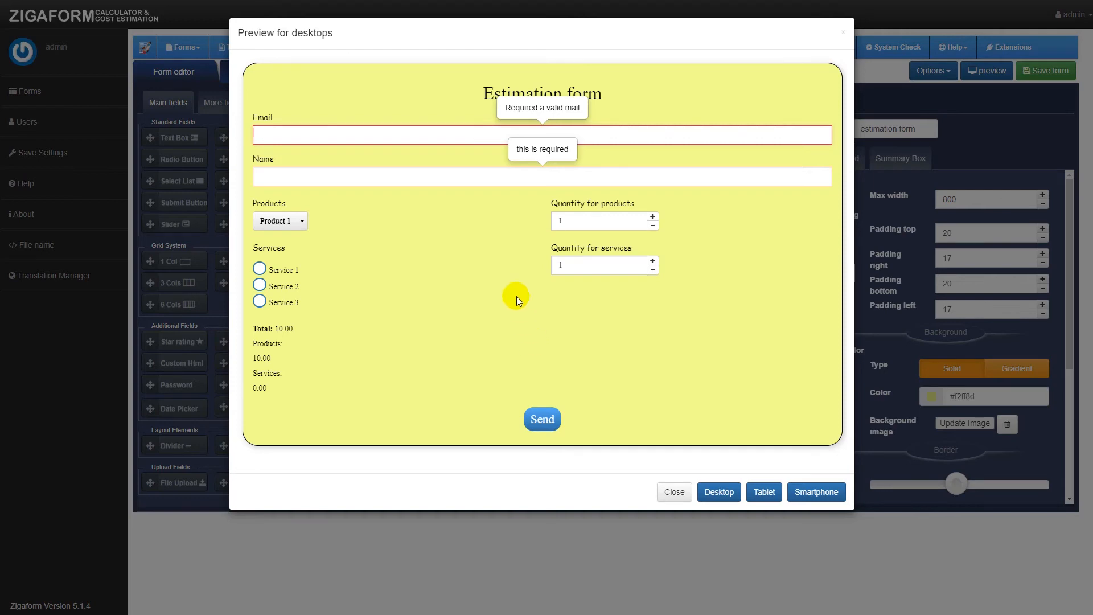
Step: Fill in the Email and Name fields of the reopened preview with a sample e-mail address and full name
{"action": "left_click", "coordinate": [311, 129]}
{"action": "type", "text": "testing@testindd.com"}
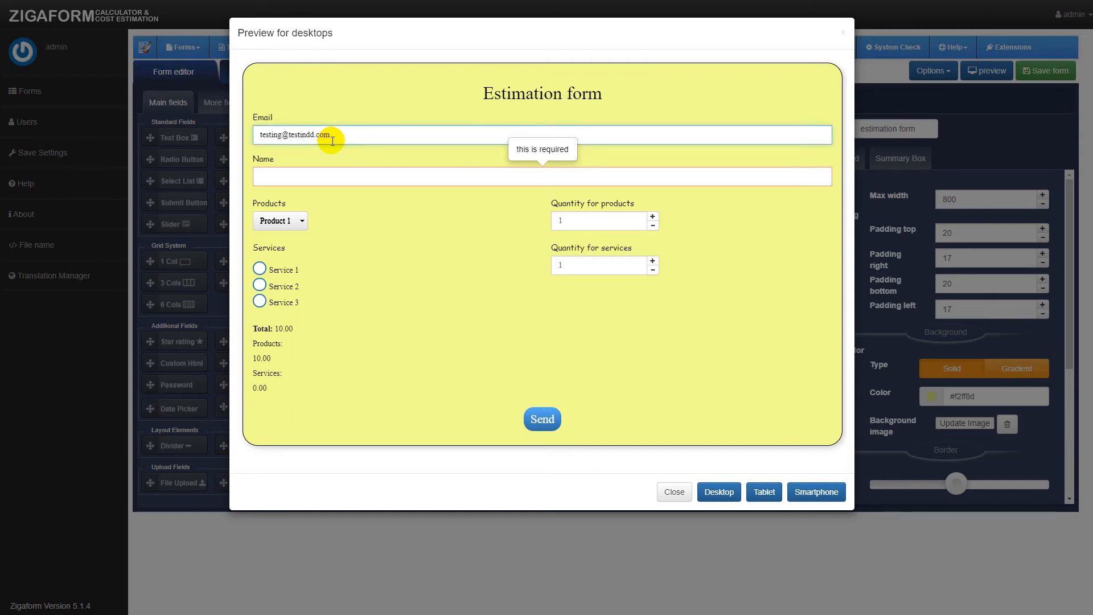
{"action": "left_click", "coordinate": [353, 176]}
{"action": "type", "text": "jhon doe"}
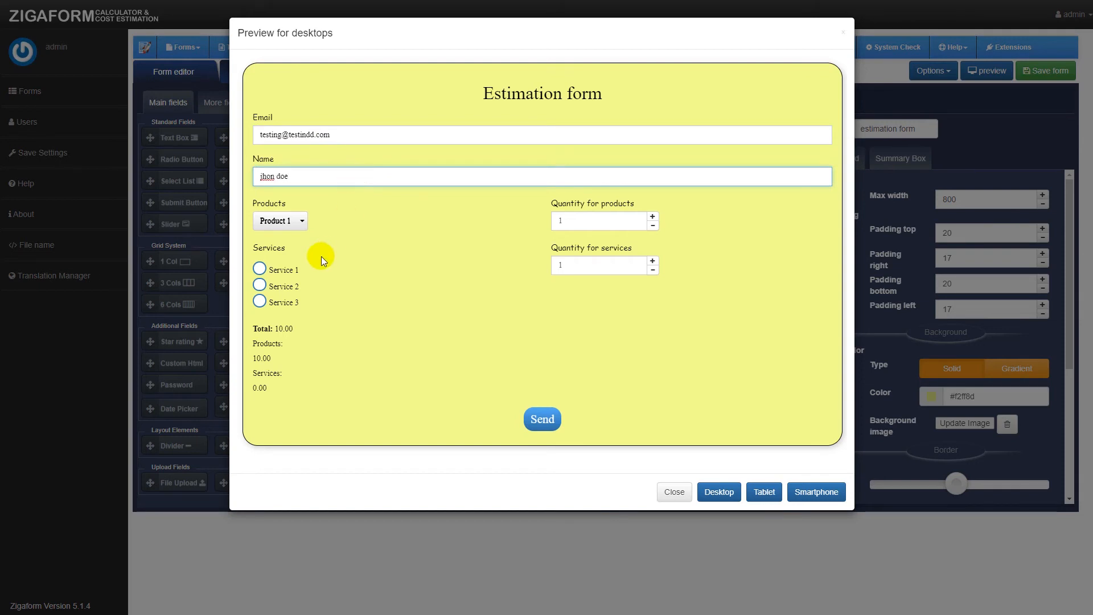
Step: Choose Product 2 with a quantity for products of 2 and check the products subtotal
{"action": "left_click", "coordinate": [295, 222]}
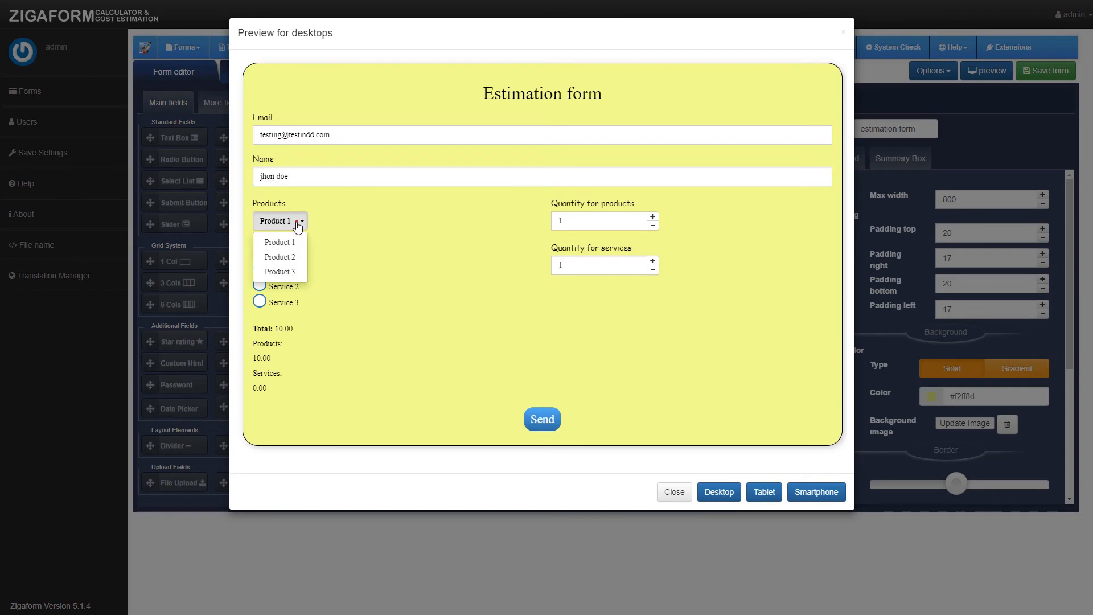
{"action": "left_click", "coordinate": [291, 258]}
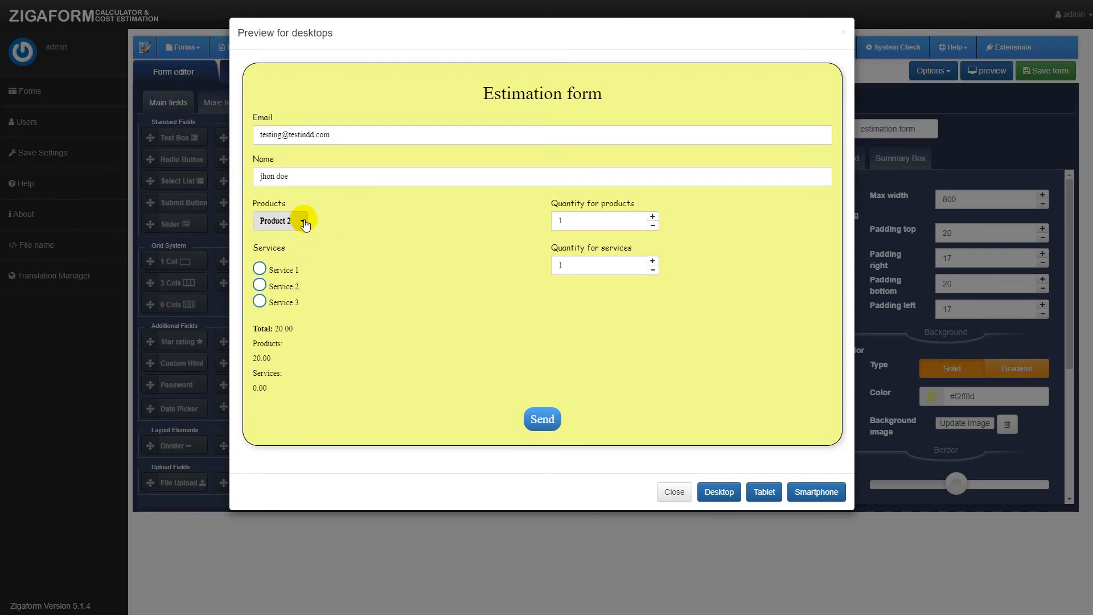
{"action": "double_click", "coordinate": [568, 221]}
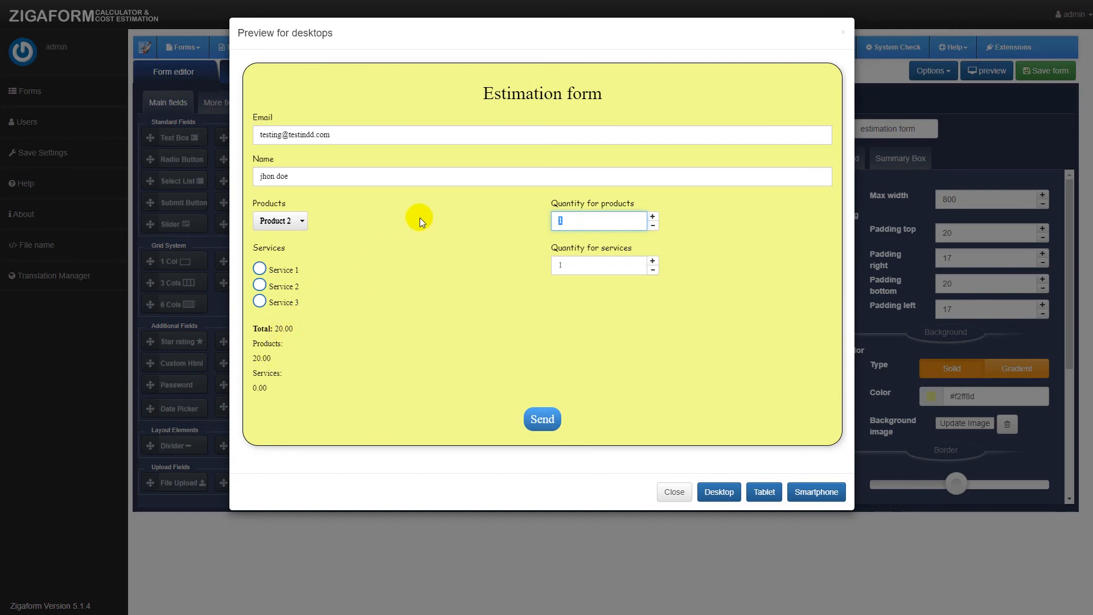
{"action": "double_click", "coordinate": [263, 358]}
{"action": "left_click", "coordinate": [628, 220]}
{"action": "left_click", "coordinate": [653, 216]}
{"action": "double_click", "coordinate": [262, 358]}
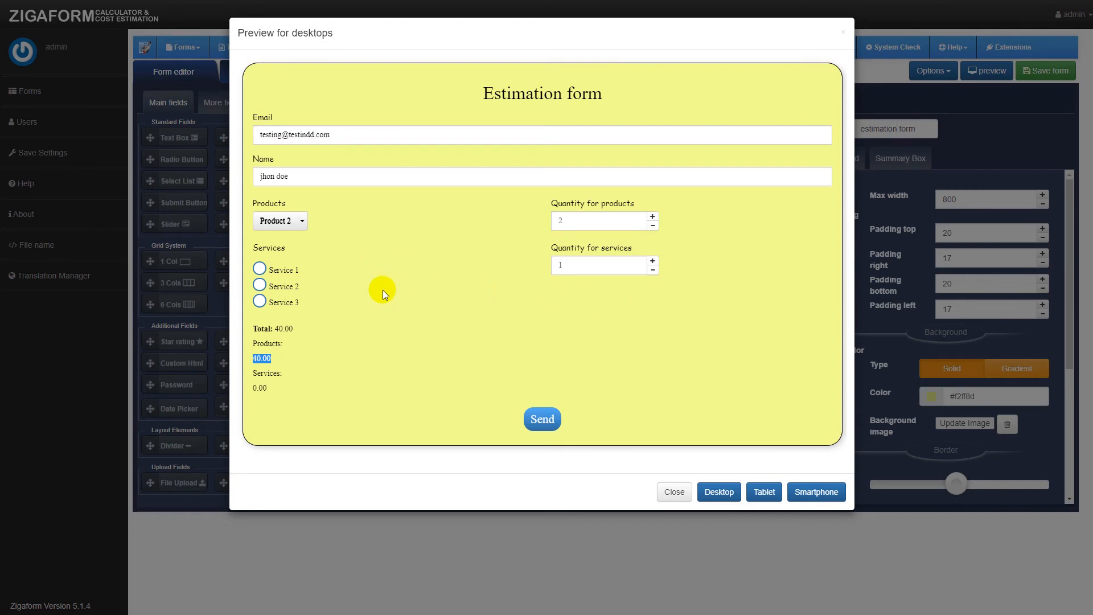
Step: Select Service 2, raise the quantity for services to 3 and check the services subtotal
{"action": "left_click", "coordinate": [272, 292]}
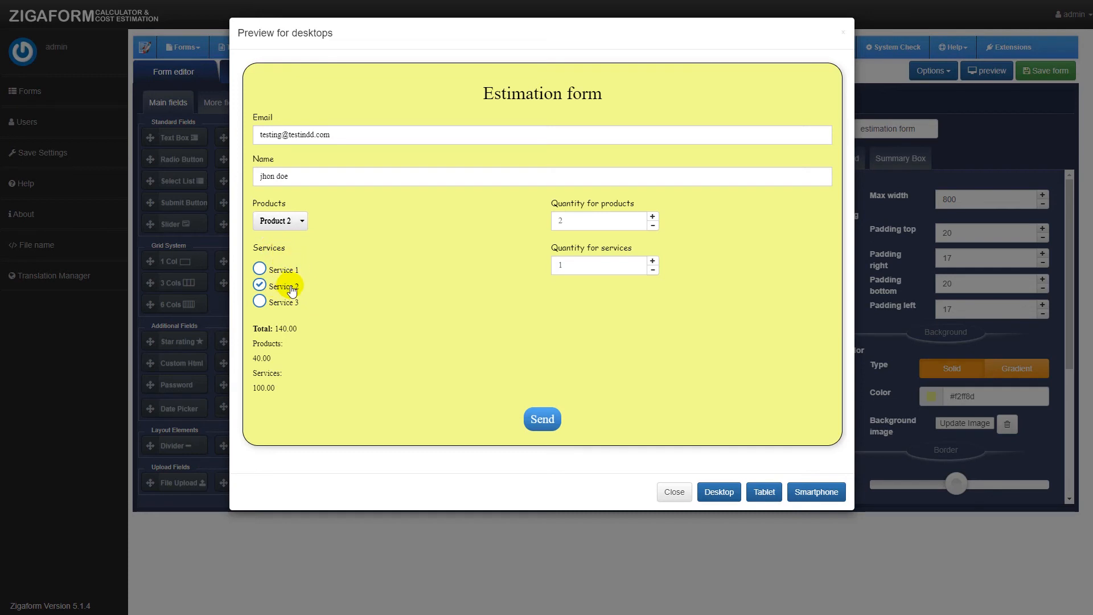
{"action": "left_click_drag", "start_coordinate": [272, 388], "coordinate": [254, 388]}
{"action": "left_click", "coordinate": [572, 266]}
{"action": "left_click", "coordinate": [652, 262]}
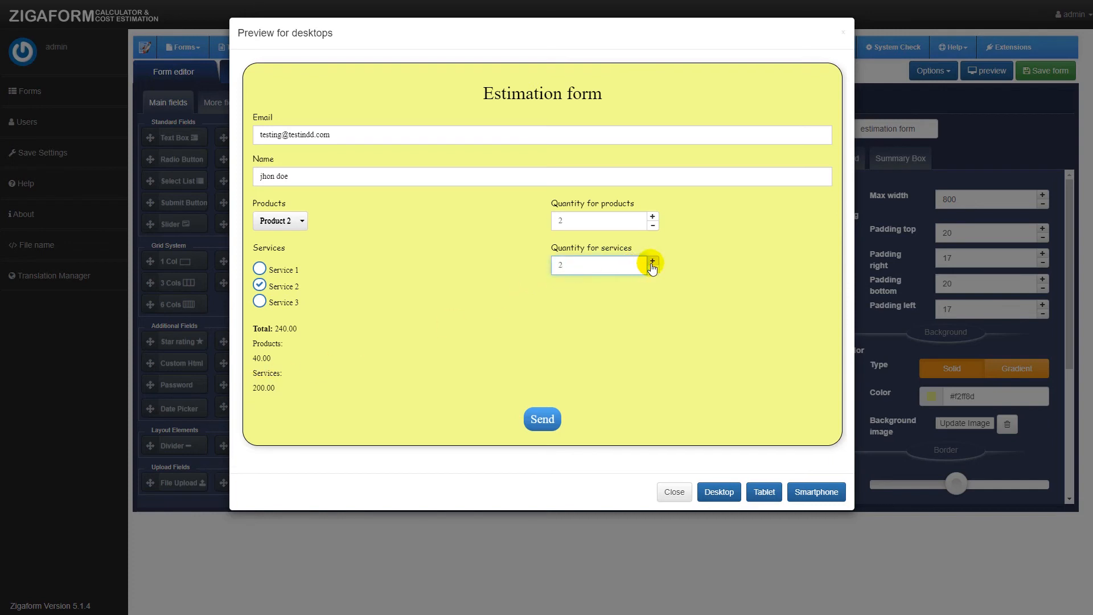
{"action": "left_click", "coordinate": [598, 266]}
{"action": "left_click_drag", "start_coordinate": [312, 385], "coordinate": [252, 388]}
{"action": "left_click", "coordinate": [652, 261]}
Step: Check the products subtotal once more and send the completed form
{"action": "left_click", "coordinate": [261, 363]}
{"action": "left_click", "coordinate": [363, 355]}
{"action": "left_click", "coordinate": [537, 414]}
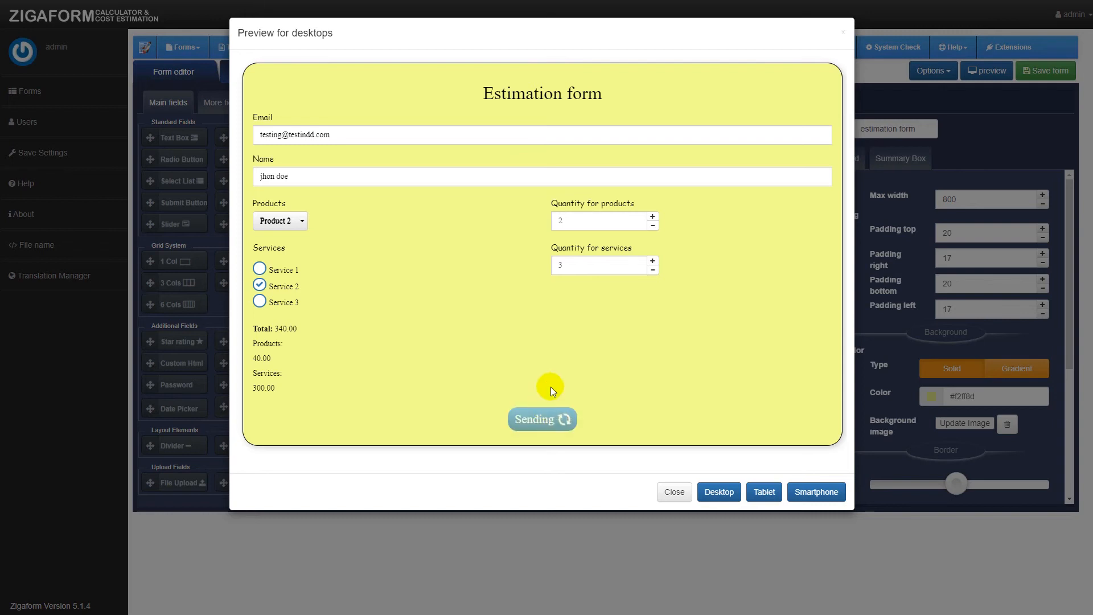
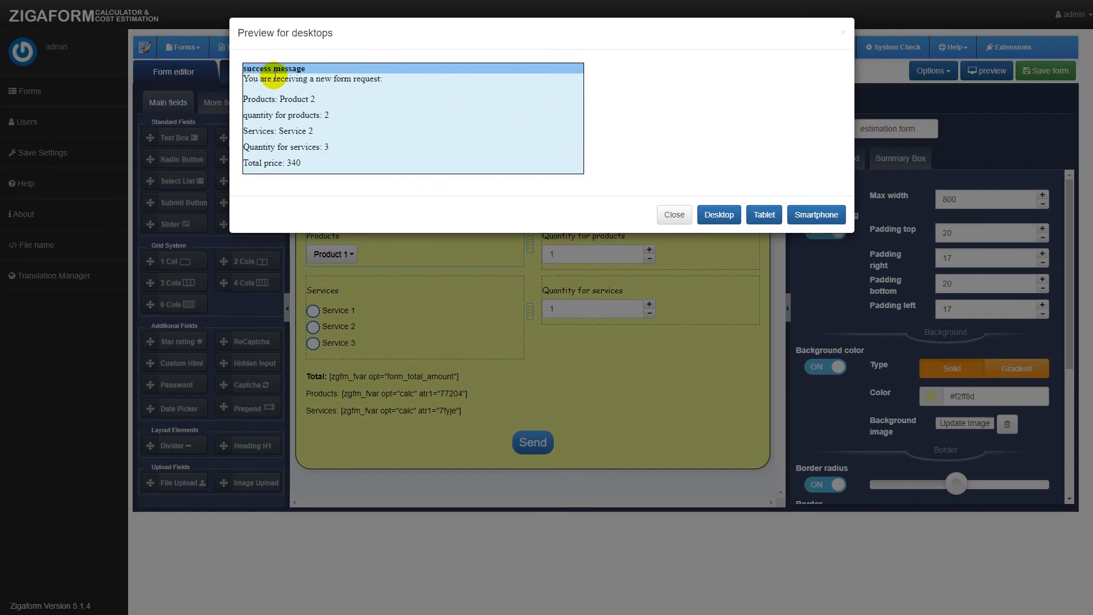
Step: Compare each line of the new success message, from products to total price, with the values submitted
{"action": "left_click_drag", "start_coordinate": [252, 77], "coordinate": [267, 131]}
{"action": "left_click", "coordinate": [357, 87]}
{"action": "left_click", "coordinate": [302, 104]}
{"action": "left_click", "coordinate": [330, 121]}
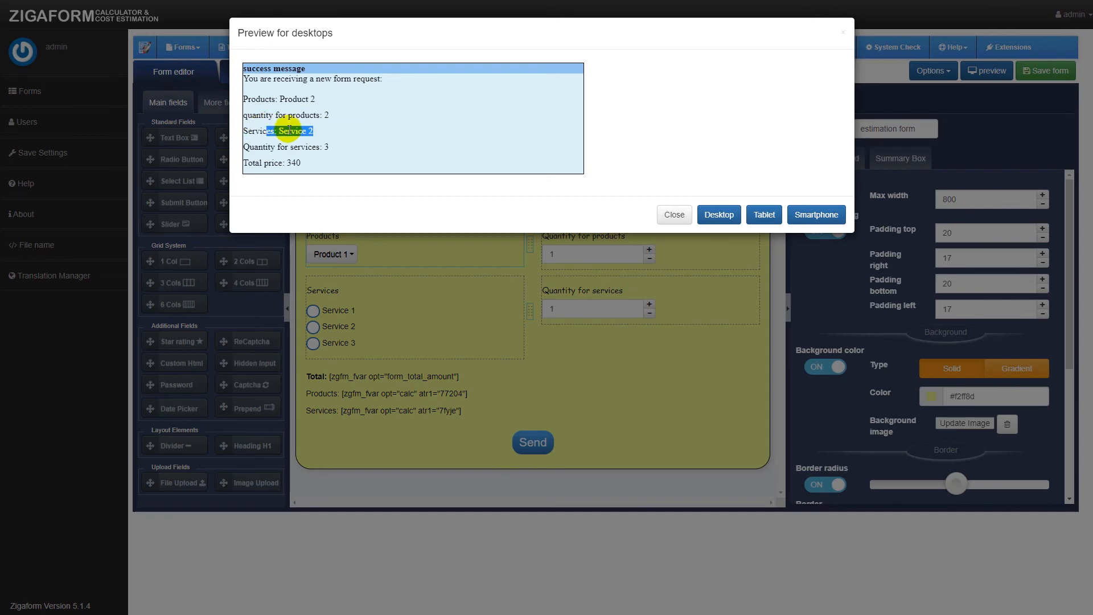
{"action": "left_click", "coordinate": [282, 131]}
{"action": "left_click_drag", "start_coordinate": [330, 147], "coordinate": [262, 163]}
{"action": "left_click", "coordinate": [290, 148]}
{"action": "left_click", "coordinate": [290, 162]}
{"action": "left_click", "coordinate": [291, 163]}
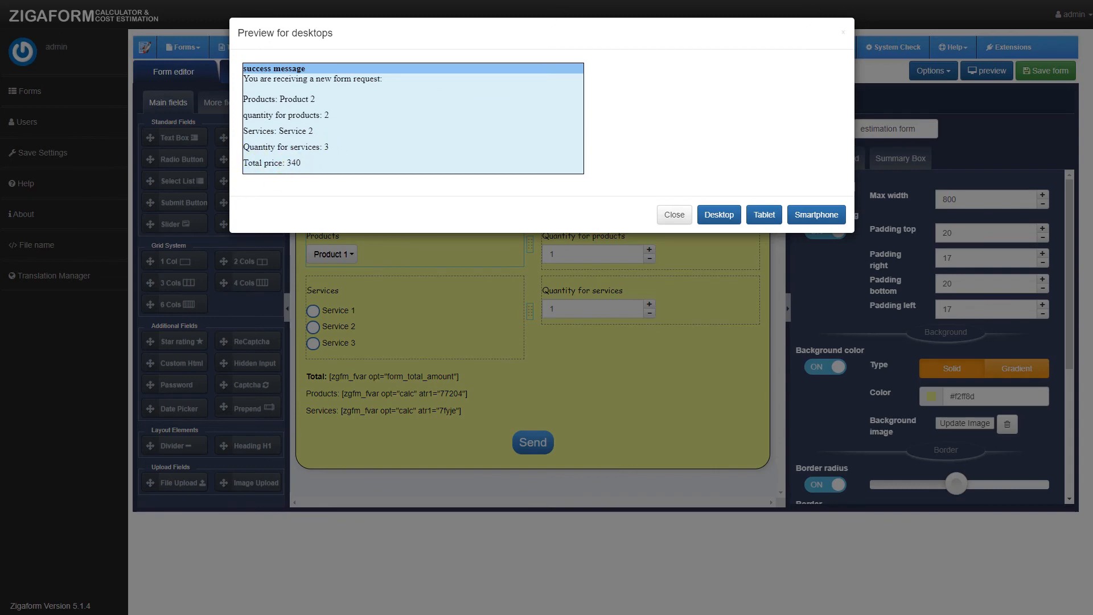
Step: Switch to the form request e-mail in Thunderbird and check the submitted contact details and values
{"action": "left_click_drag", "start_coordinate": [0, 113], "coordinate": [578, 82]}
{"action": "triple_click", "coordinate": [437, 233]}
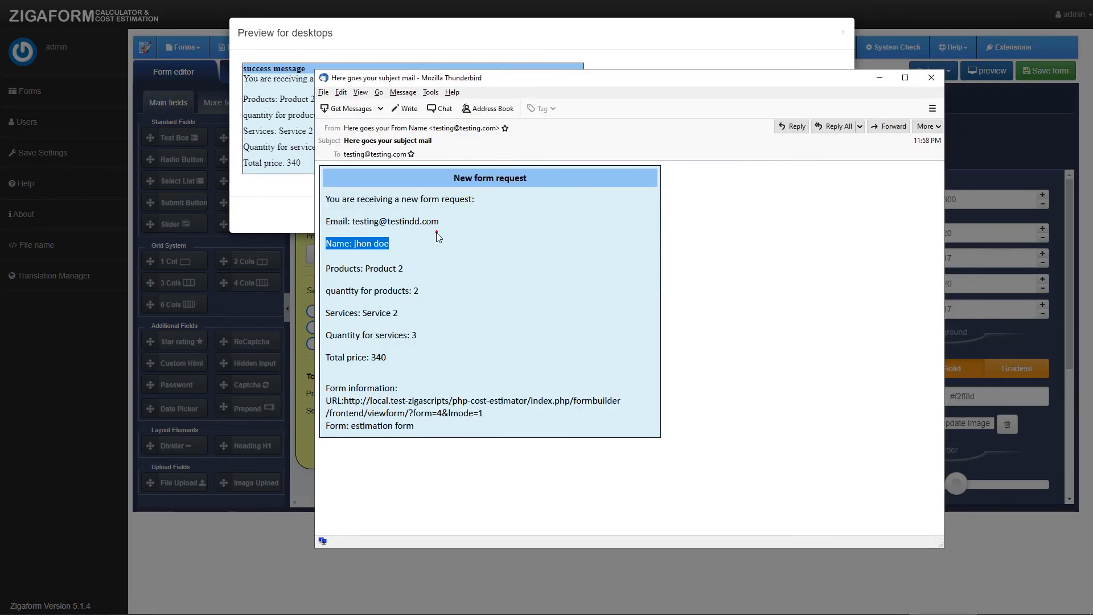
{"action": "left_click", "coordinate": [432, 230]}
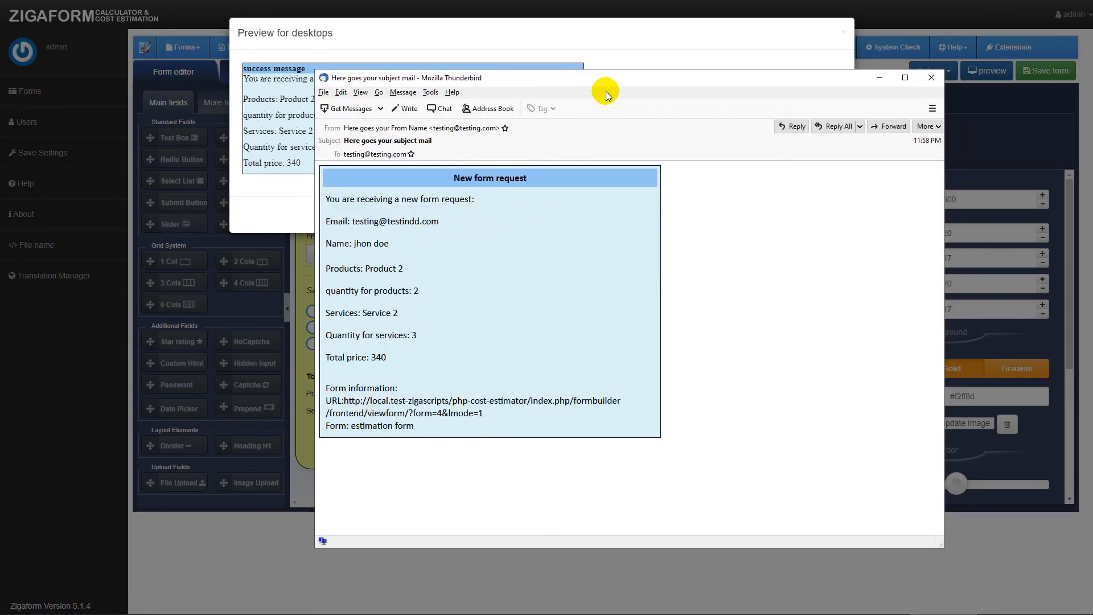
{"action": "left_click_drag", "start_coordinate": [605, 84], "coordinate": [568, 85]}
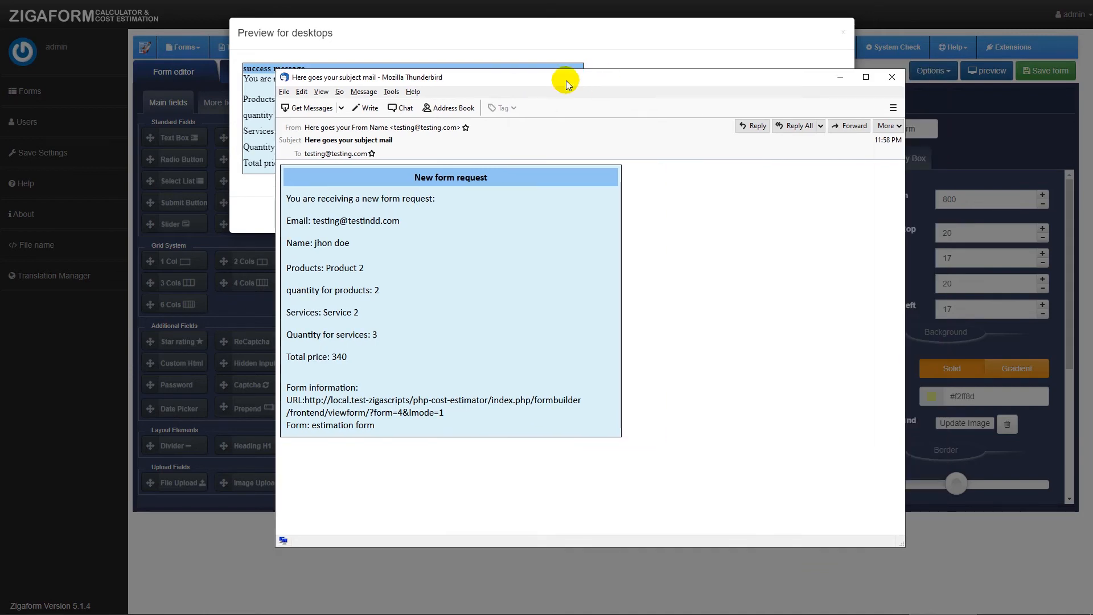
Step: Compare the product, service and total lines of the form request e-mail with the submitted values
{"action": "mouse_move", "coordinate": [321, 207]}
{"action": "left_mouse_down"}
{"action": "mouse_move", "coordinate": [374, 267]}
{"action": "mouse_move", "coordinate": [398, 362]}
{"action": "left_mouse_up"}
{"action": "left_click", "coordinate": [383, 332]}
{"action": "left_click", "coordinate": [392, 239]}
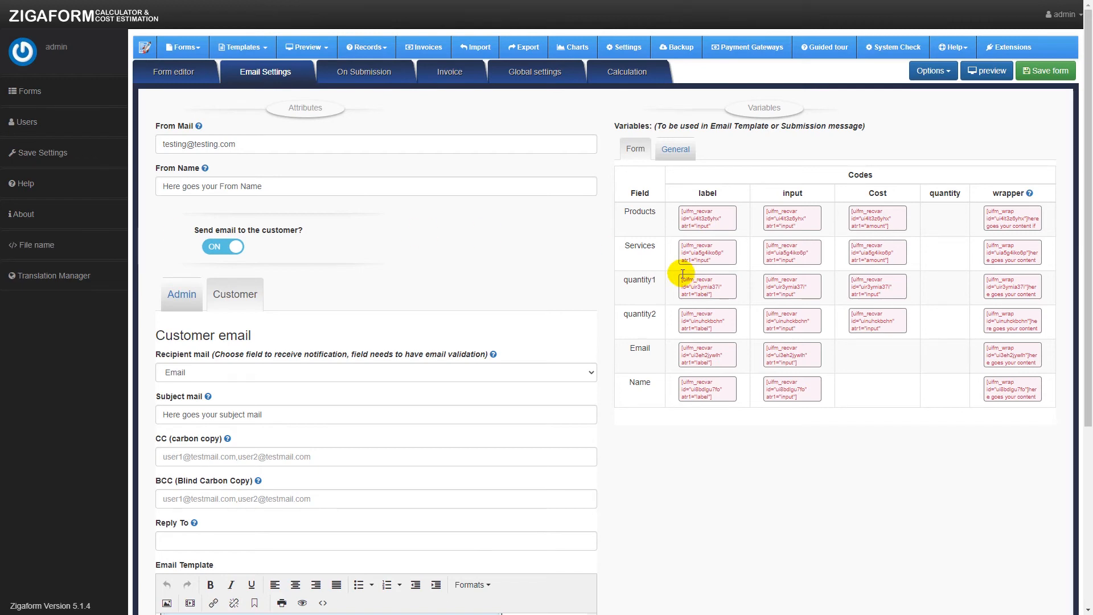
Step: Review the customer e-mail settings, and return to the form editor to save the form and preview it
{"action": "scroll", "coordinate": [611, 265], "scroll_direction": "down", "scroll_amount": 3}
{"action": "scroll", "coordinate": [610, 265], "scroll_direction": "up", "scroll_amount": 3}
{"action": "left_click", "coordinate": [169, 73]}
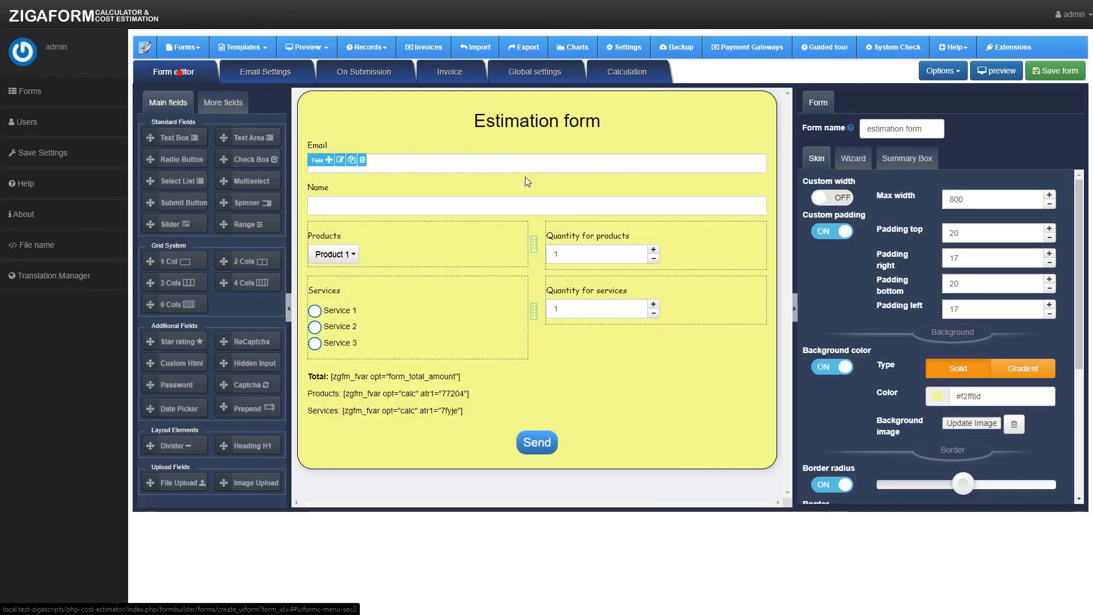
{"action": "left_click", "coordinate": [1049, 70]}
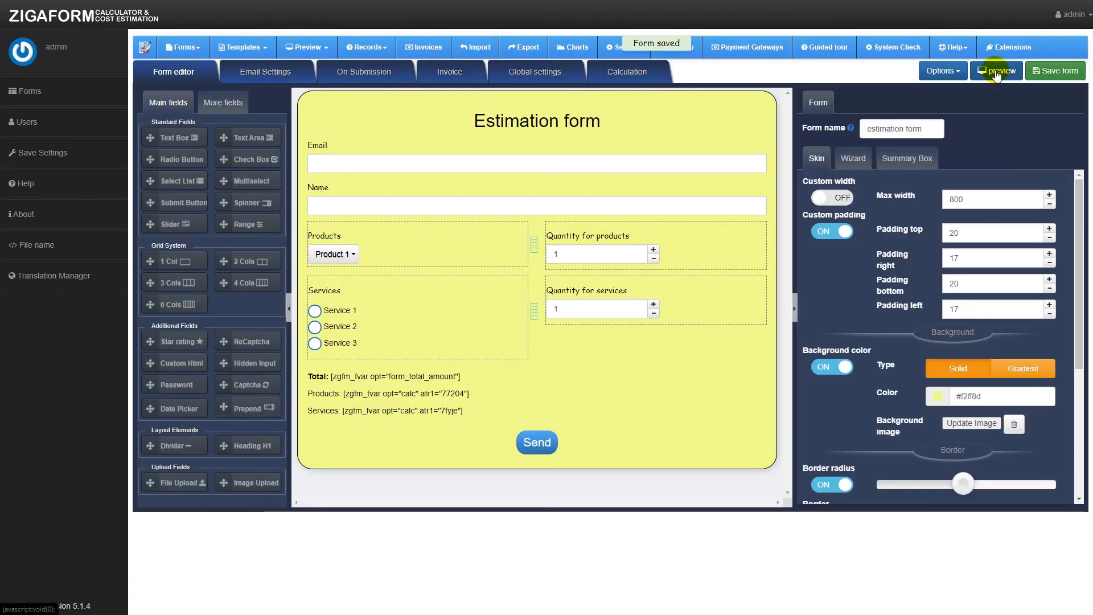
{"action": "left_click", "coordinate": [997, 73]}
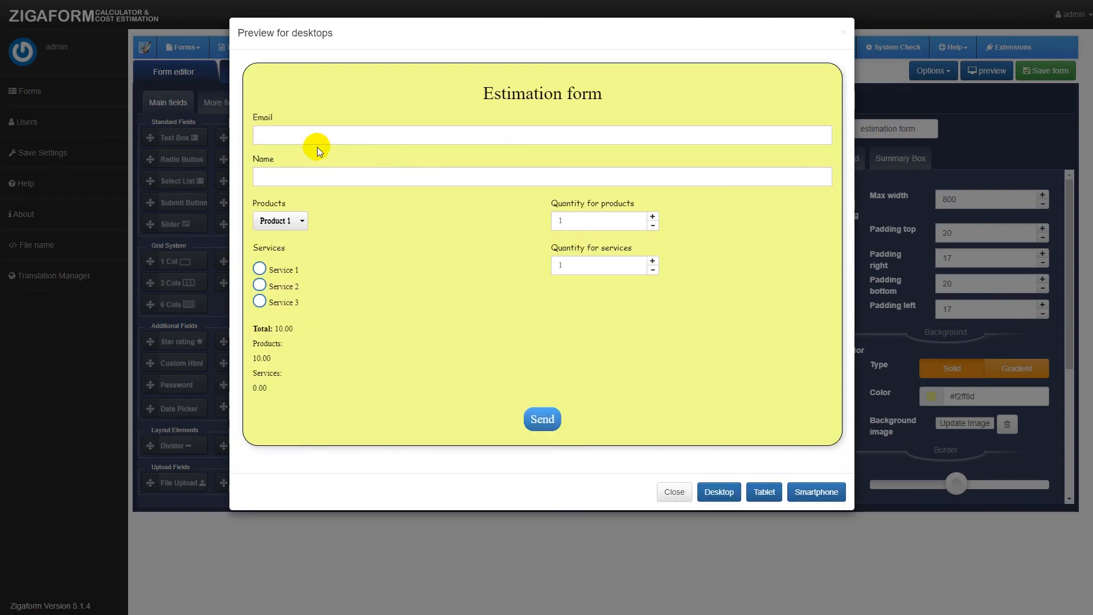
Step: Try to send the blank form in the desktop preview, and fill in the customer's email and name
{"action": "left_click", "coordinate": [317, 143]}
{"action": "left_click", "coordinate": [541, 420]}
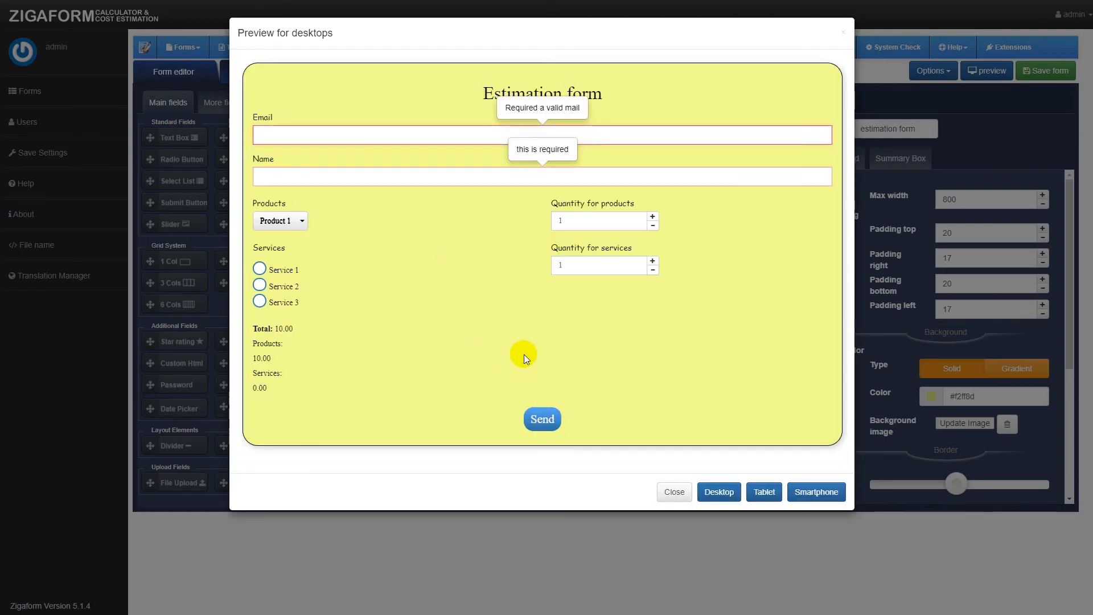
{"action": "left_click", "coordinate": [326, 136]}
{"action": "type", "text": "testing@tetasdf.com"}
{"action": "left_click", "coordinate": [314, 172]}
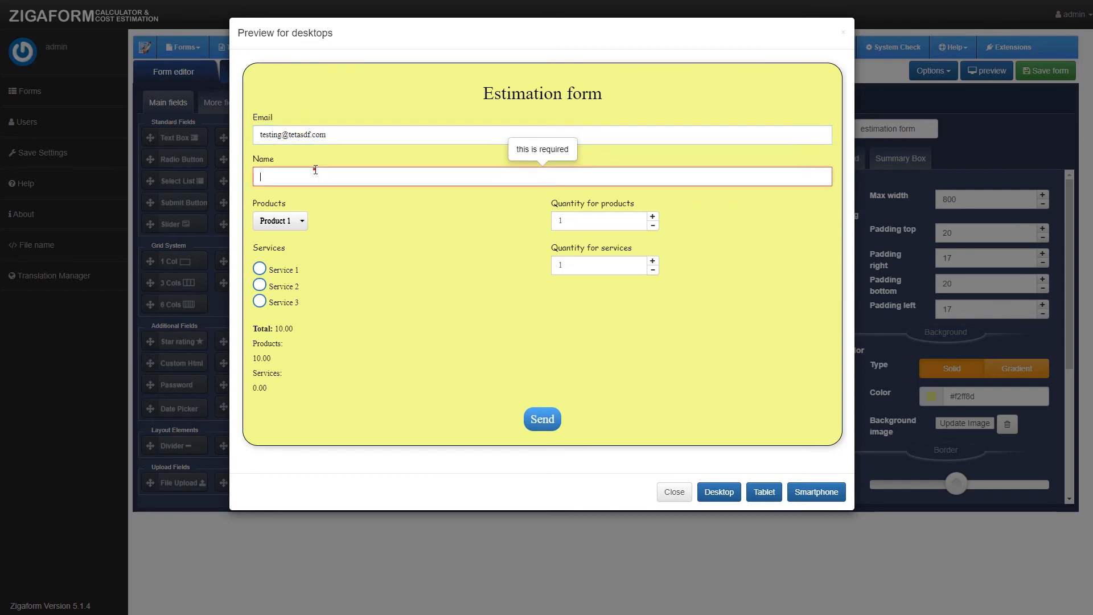
{"action": "type", "text": "Jhon doe"}
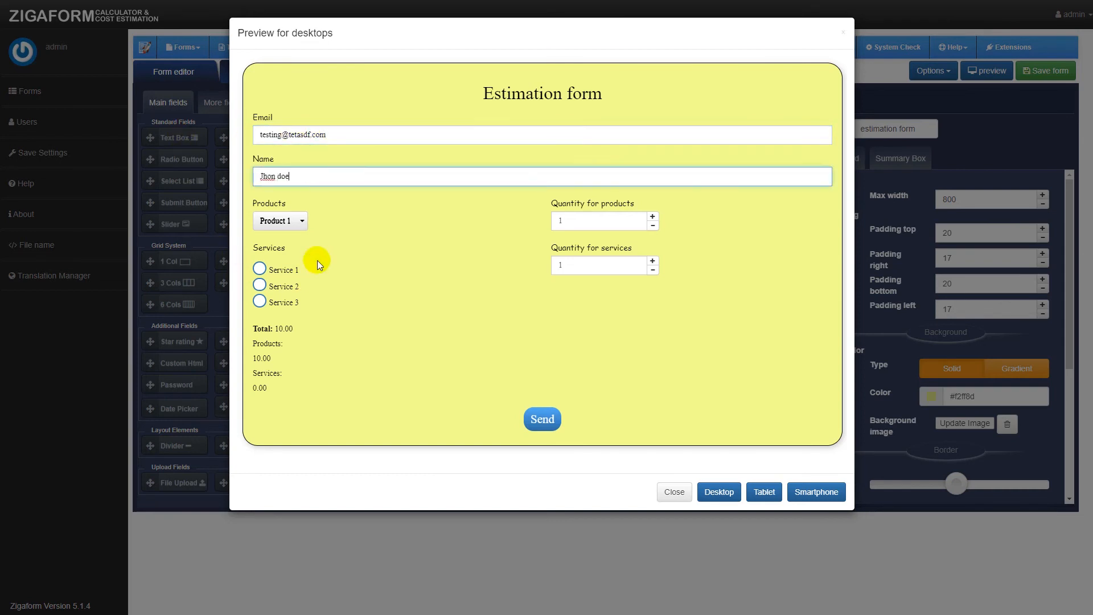
Step: Choose Product 2 in the preview form and check the products subtotal
{"action": "left_click", "coordinate": [300, 222]}
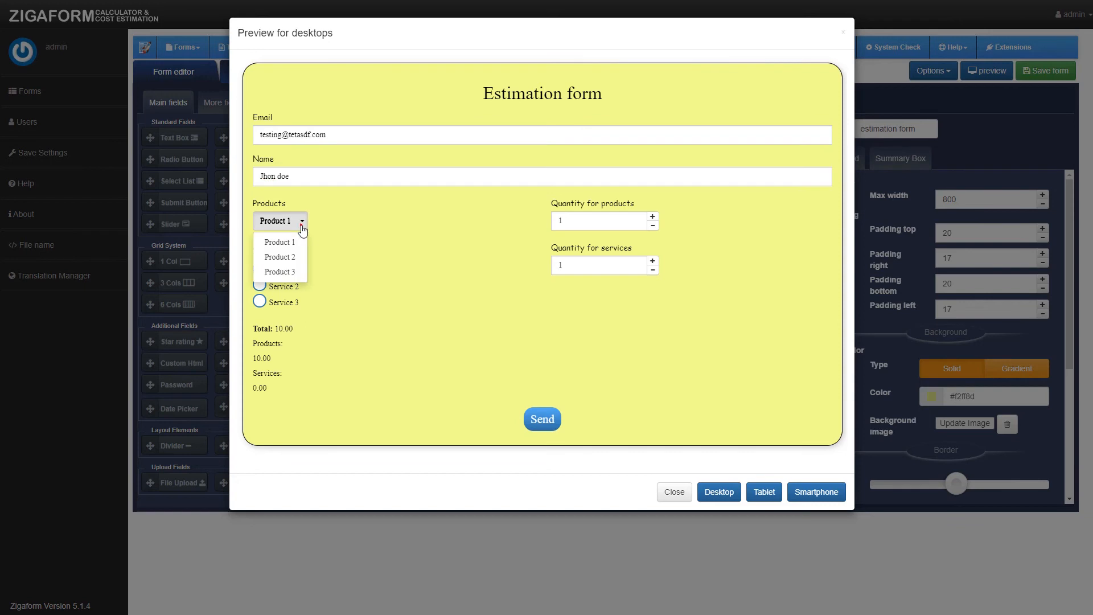
{"action": "left_click", "coordinate": [296, 259]}
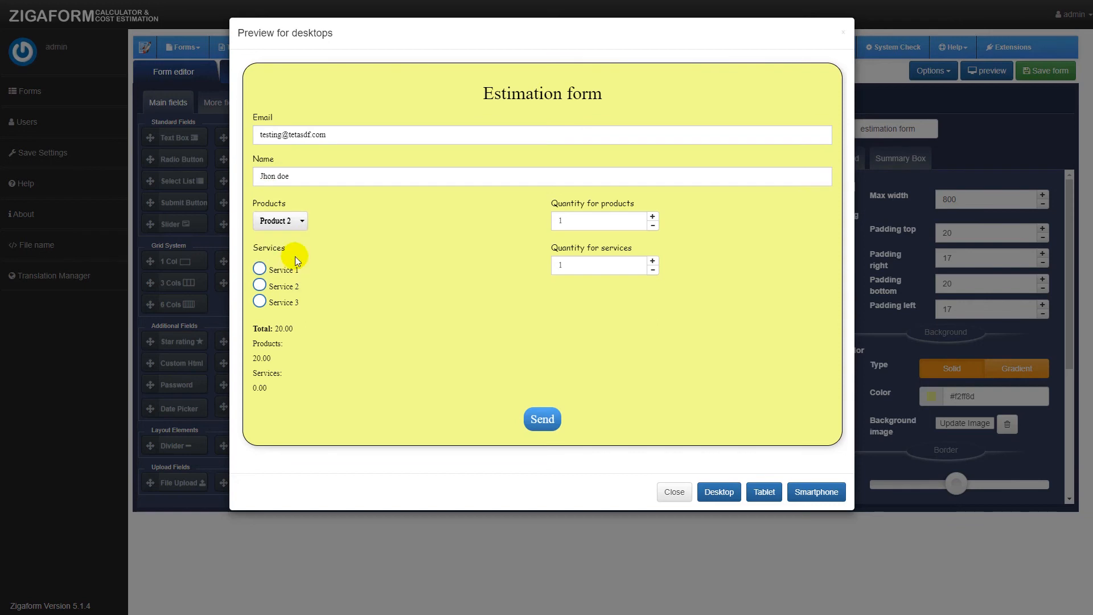
{"action": "double_click", "coordinate": [265, 359]}
Step: Raise the quantity for products to 4 and check the products subtotal against it
{"action": "double_click", "coordinate": [563, 221]}
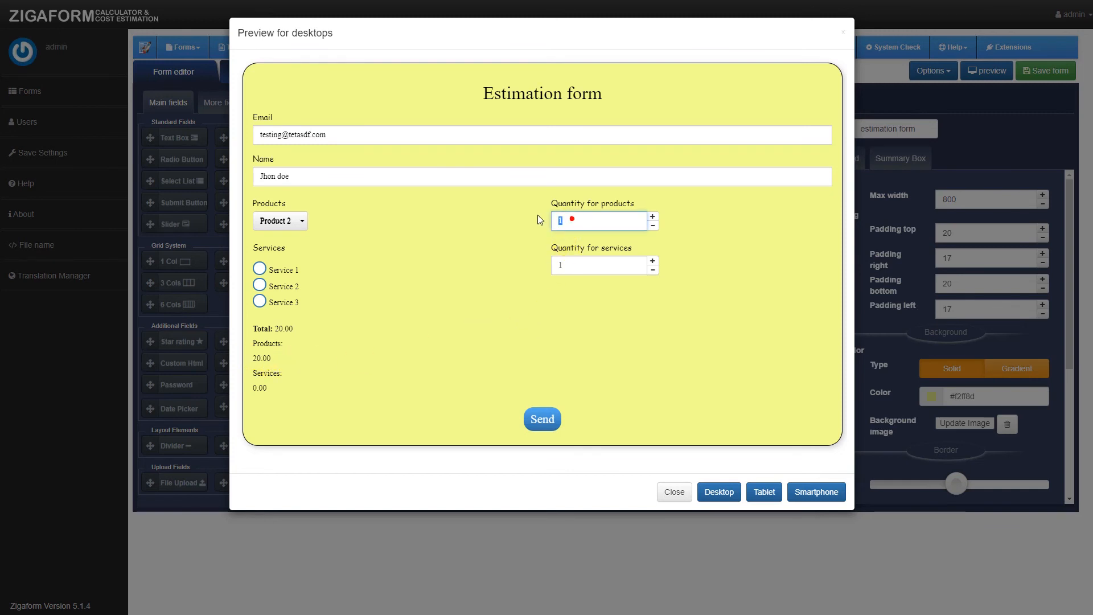
{"action": "left_click", "coordinate": [587, 221]}
{"action": "left_click", "coordinate": [653, 217]}
{"action": "left_click", "coordinate": [653, 218]}
{"action": "left_click", "coordinate": [653, 218]}
{"action": "double_click", "coordinate": [262, 358]}
{"action": "left_click_drag", "start_coordinate": [254, 358], "coordinate": [271, 361]}
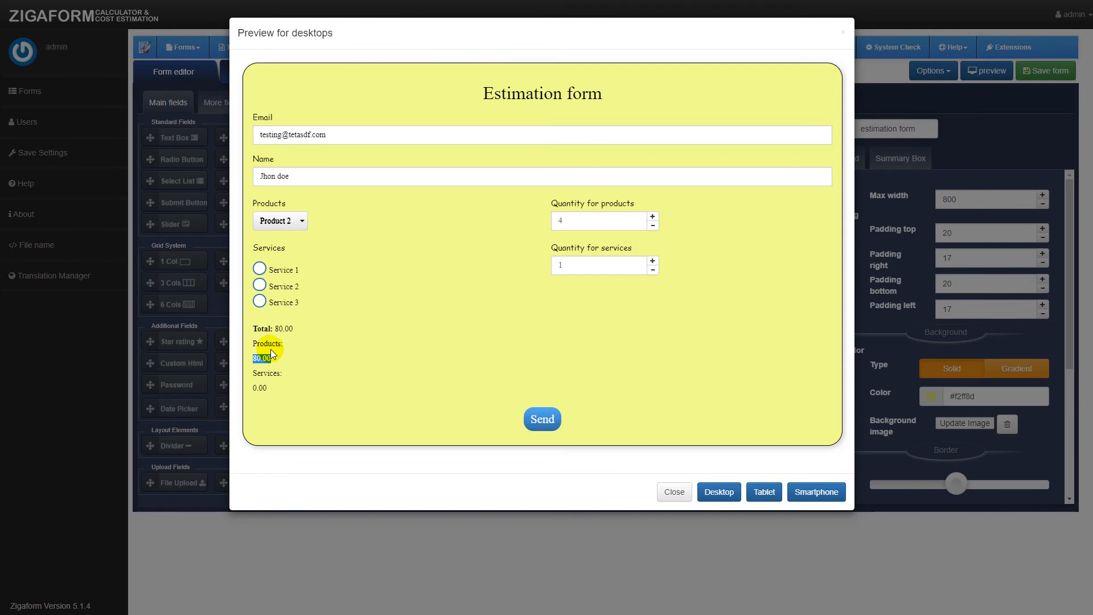
{"action": "double_click", "coordinate": [559, 220]}
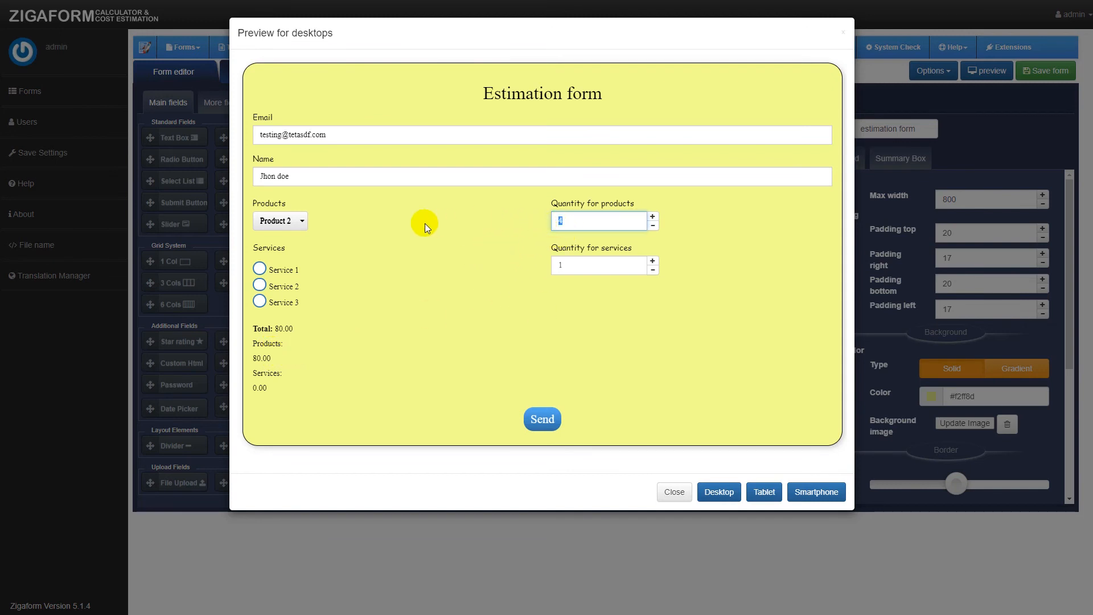
Step: Select Service 2 and raise the quantity for services to 2
{"action": "left_click", "coordinate": [261, 284]}
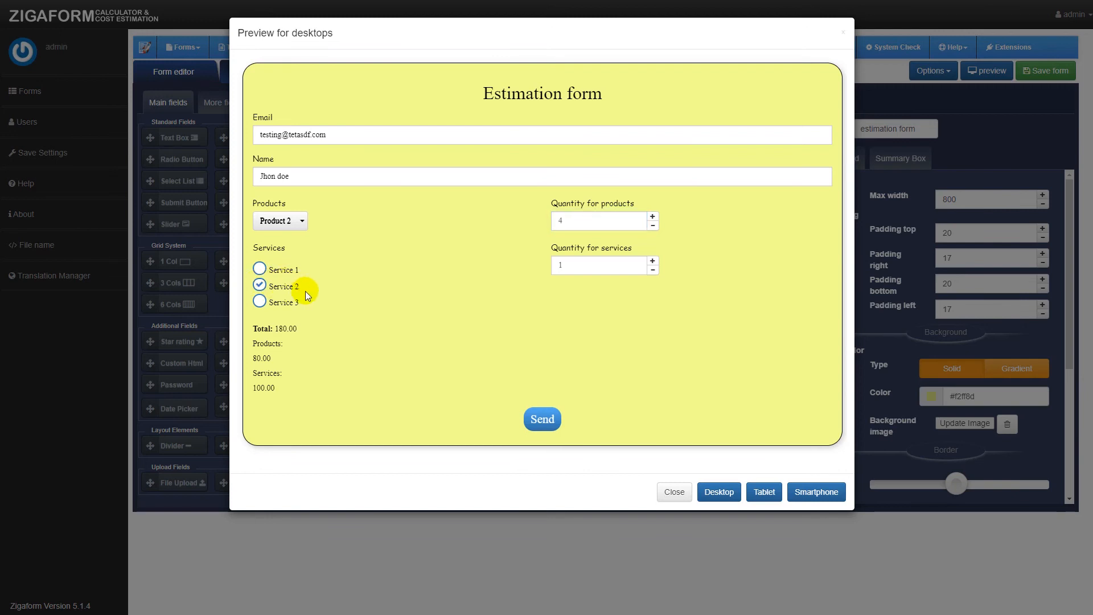
{"action": "double_click", "coordinate": [569, 262]}
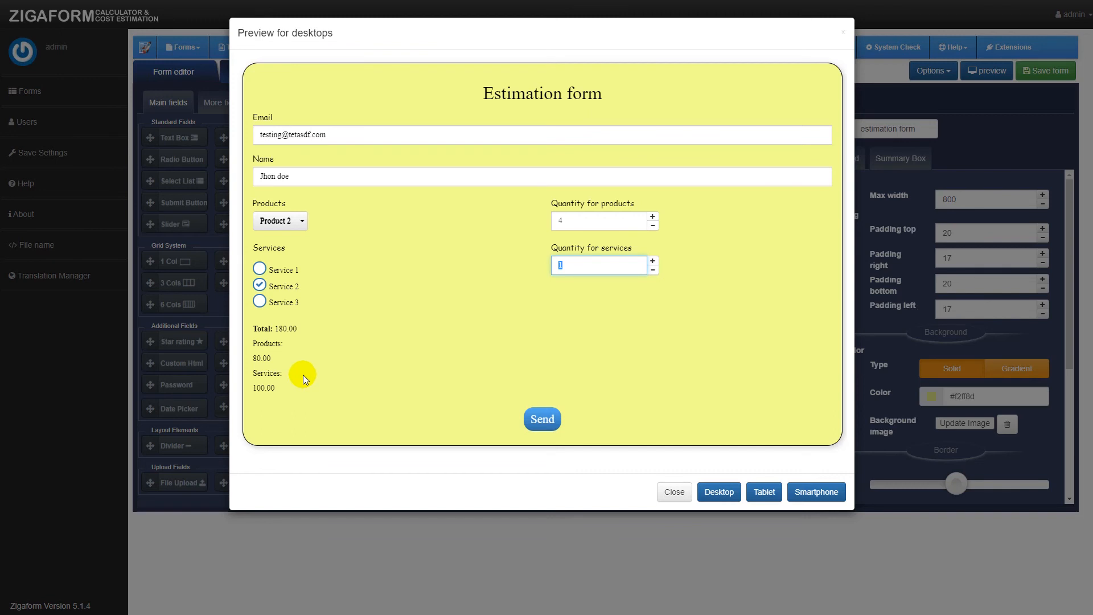
{"action": "left_click", "coordinate": [655, 259]}
Step: Check the form total against the products and services subtotals, and send the form
{"action": "left_click_drag", "start_coordinate": [271, 331], "coordinate": [299, 328]}
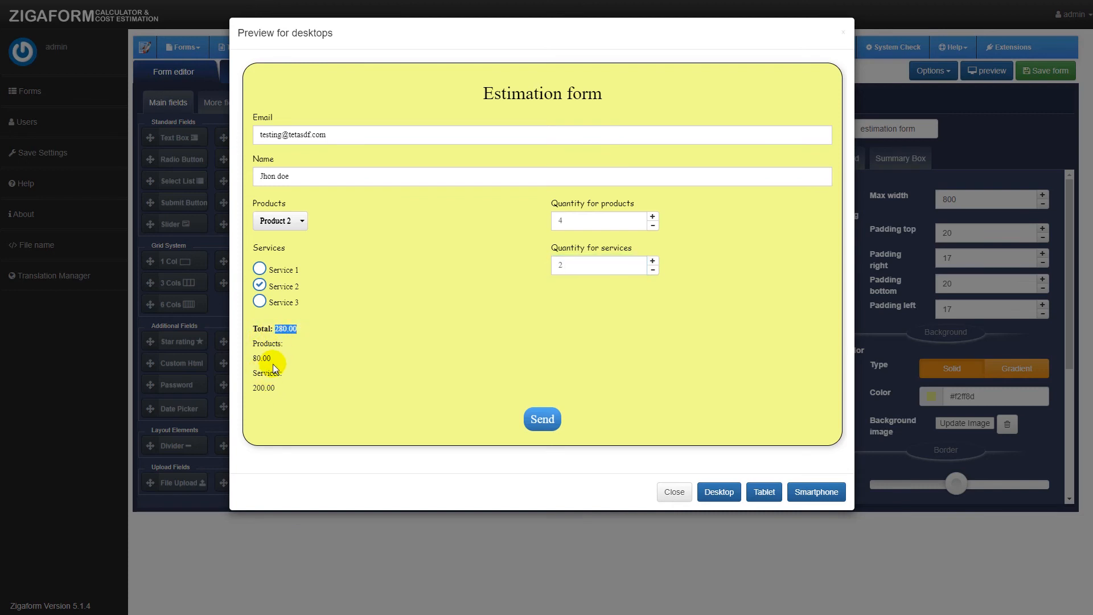
{"action": "left_click_drag", "start_coordinate": [275, 386], "coordinate": [320, 349]}
{"action": "left_click", "coordinate": [343, 298]}
{"action": "left_click", "coordinate": [550, 419]}
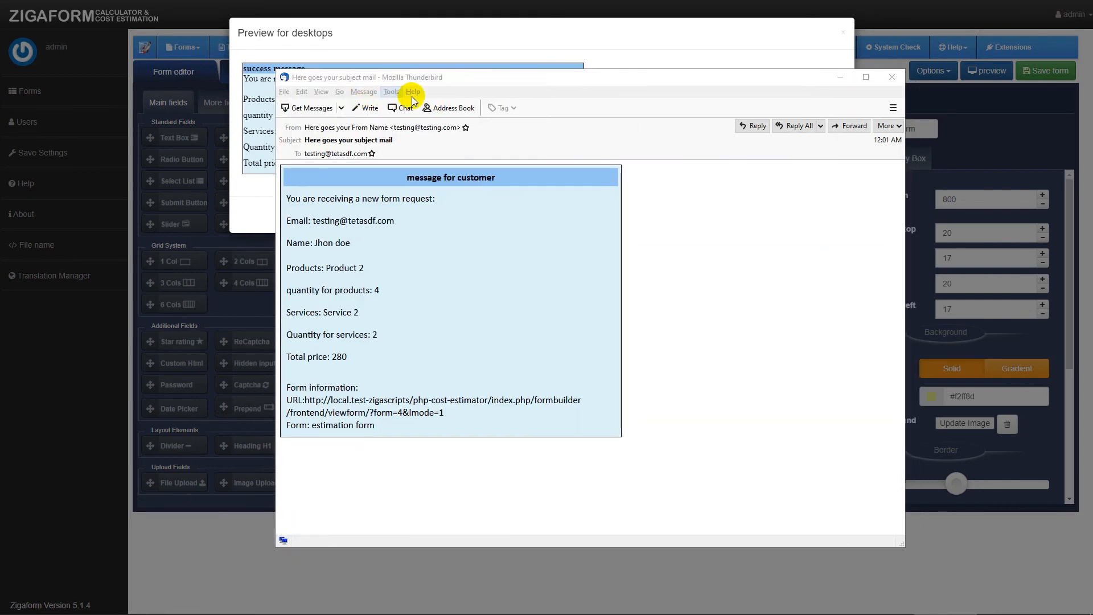
Step: Close the customer e-mail window and compare each line of the success message with the values just submitted
{"action": "left_click", "coordinate": [454, 78]}
{"action": "left_click", "coordinate": [892, 77]}
{"action": "left_click", "coordinate": [327, 136]}
{"action": "left_click_drag", "start_coordinate": [304, 164], "coordinate": [246, 78]}
{"action": "left_click", "coordinate": [297, 99]}
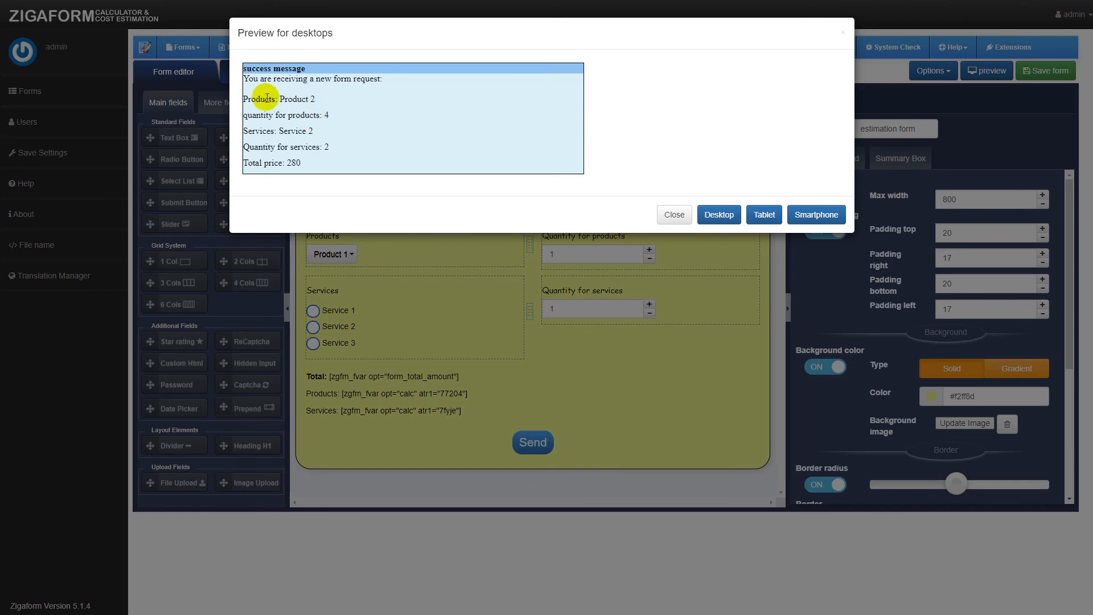
{"action": "left_click_drag", "start_coordinate": [281, 100], "coordinate": [328, 105]}
{"action": "left_click", "coordinate": [297, 116]}
{"action": "left_click_drag", "start_coordinate": [284, 131], "coordinate": [313, 131]}
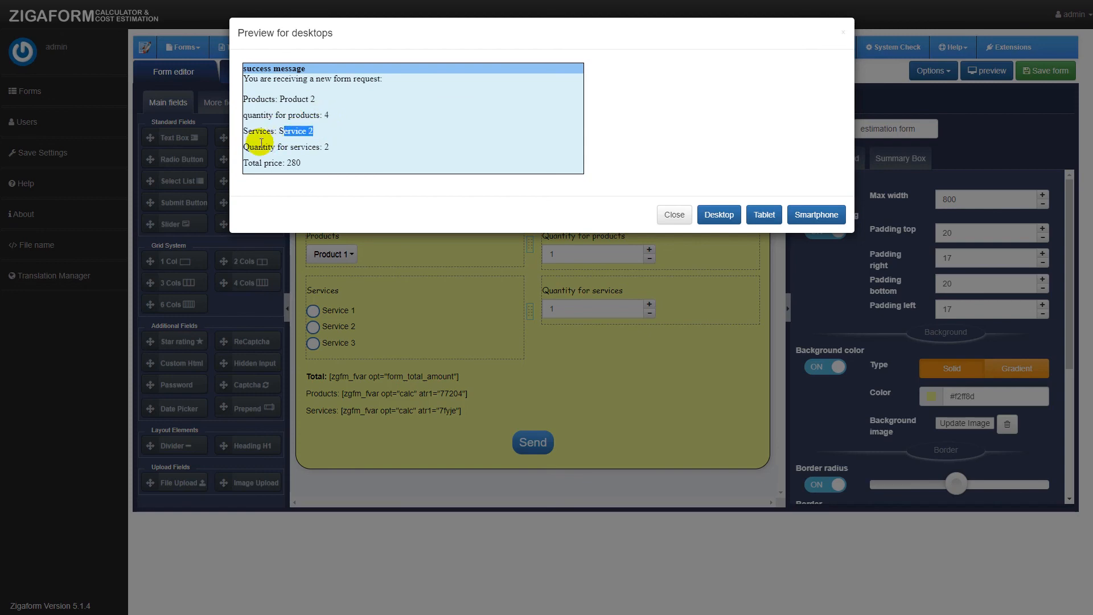
{"action": "triple_click", "coordinate": [301, 163]}
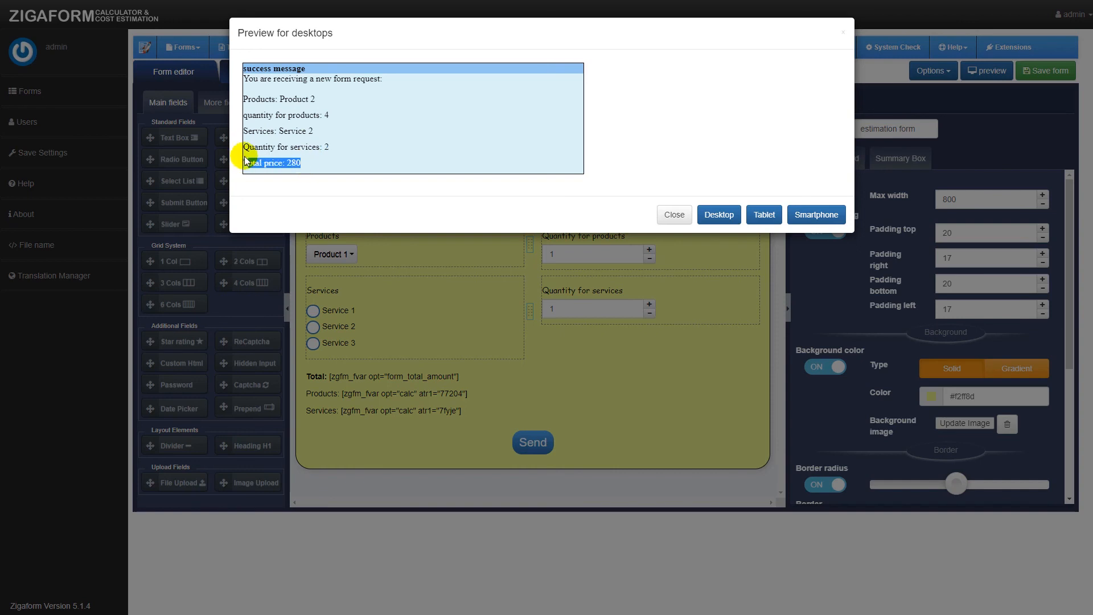
{"action": "left_click", "coordinate": [316, 165]}
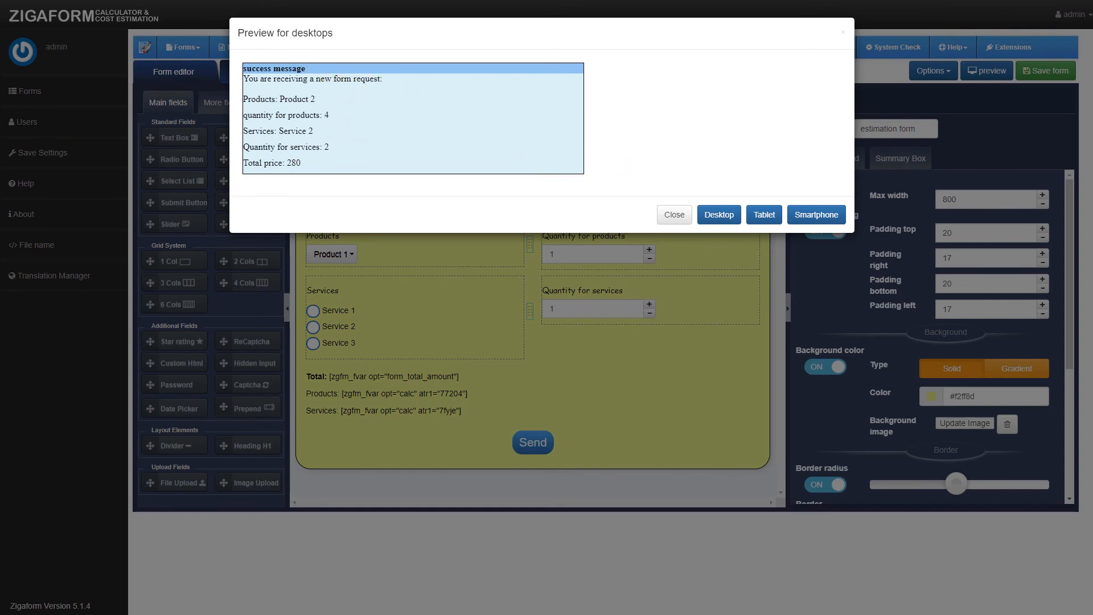
Step: Switch to the customer's e-mail in Thunderbird and check its "message for customer" heading
{"action": "mouse_move", "coordinate": [0, 123]}
{"action": "left_mouse_down"}
{"action": "mouse_move", "coordinate": [585, 80]}
{"action": "mouse_move", "coordinate": [579, 68]}
{"action": "left_mouse_up"}
{"action": "left_click", "coordinate": [358, 199]}
{"action": "triple_click", "coordinate": [342, 168]}
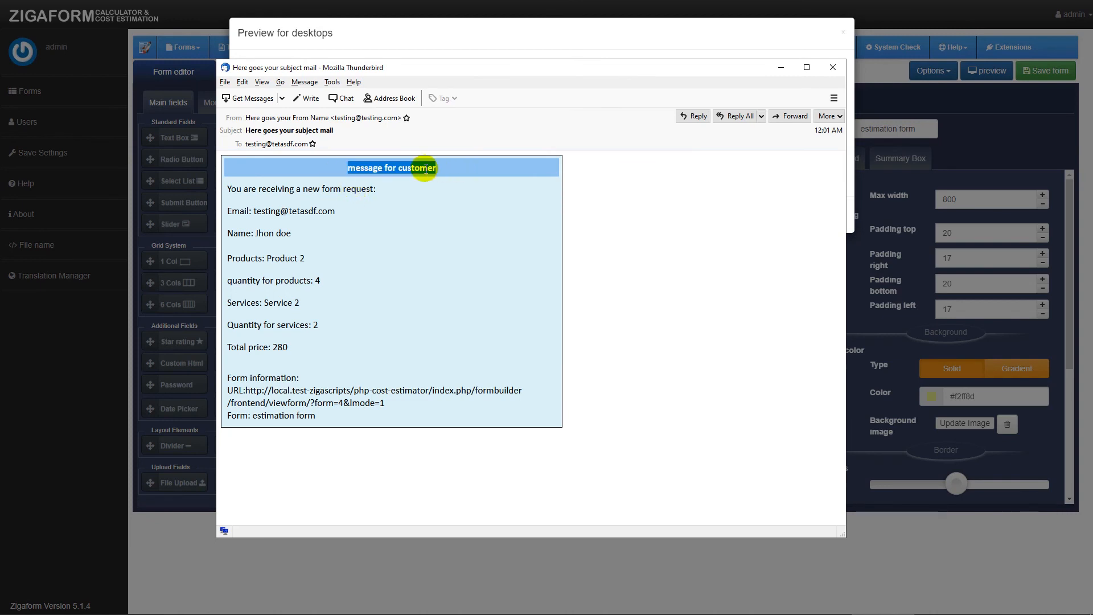
{"action": "left_click", "coordinate": [359, 169]}
{"action": "left_click_drag", "start_coordinate": [344, 168], "coordinate": [450, 171]}
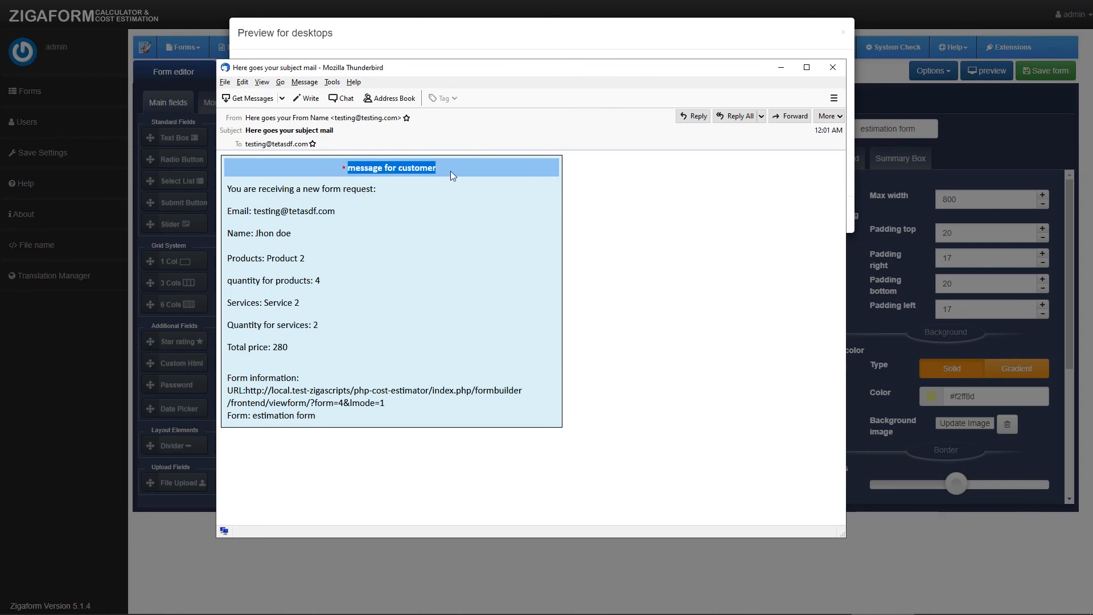
Step: Check the contact details, product and service lines in the customer e-mail, and close it
{"action": "left_click", "coordinate": [342, 207]}
{"action": "left_click_drag", "start_coordinate": [262, 189], "coordinate": [408, 329]}
{"action": "left_click", "coordinate": [326, 335]}
{"action": "left_click_drag", "start_coordinate": [239, 206], "coordinate": [376, 315]}
{"action": "left_click", "coordinate": [300, 254]}
{"action": "left_click_drag", "start_coordinate": [239, 210], "coordinate": [366, 322]}
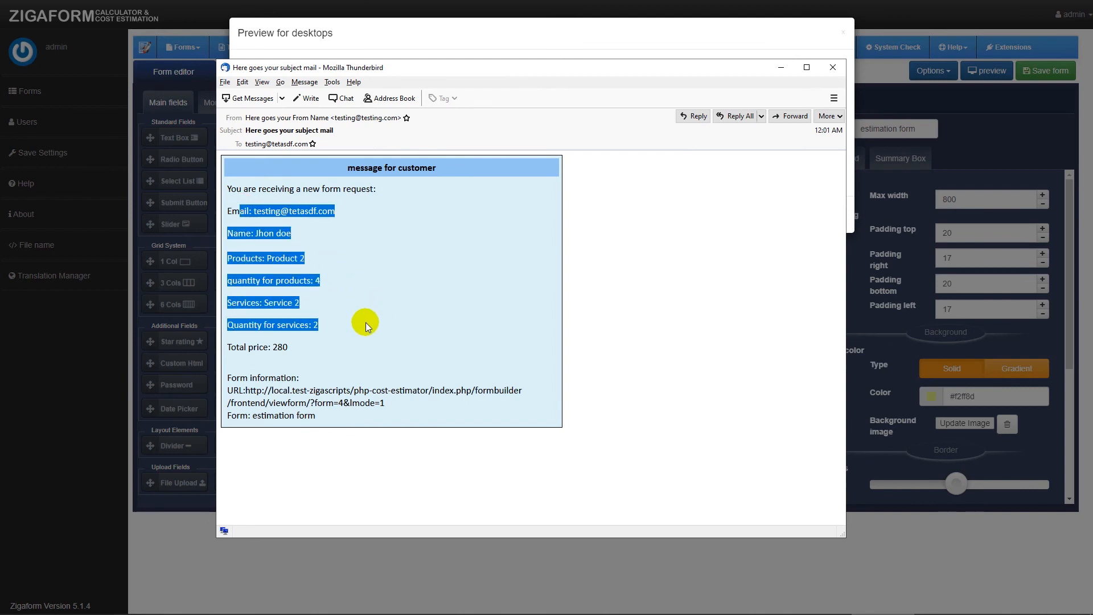
{"action": "left_click", "coordinate": [334, 262]}
{"action": "left_click_drag", "start_coordinate": [284, 280], "coordinate": [281, 258]}
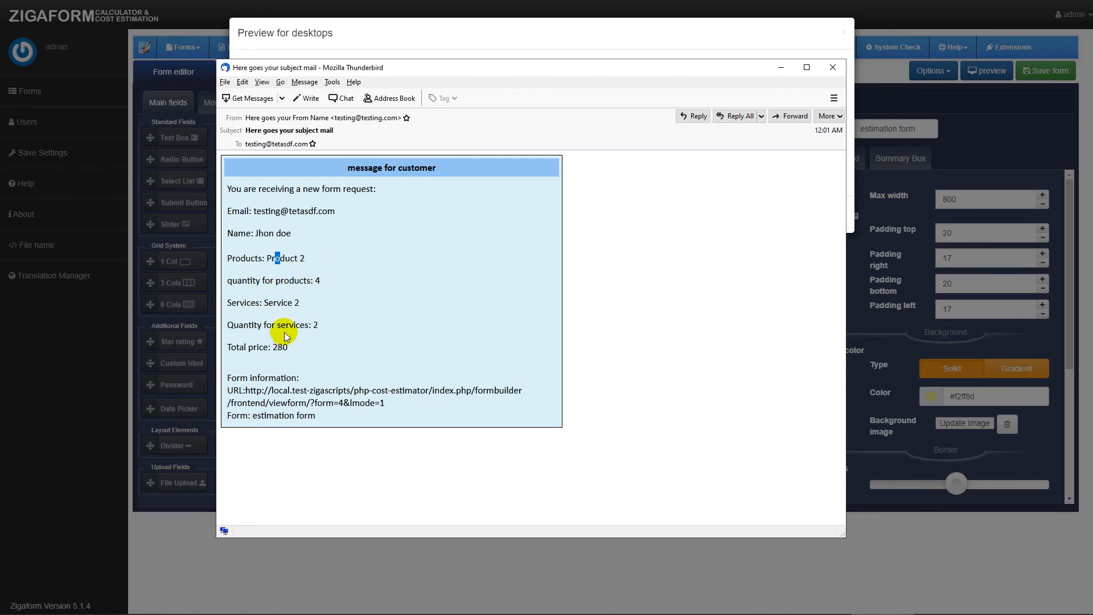
{"action": "left_click", "coordinate": [832, 69]}
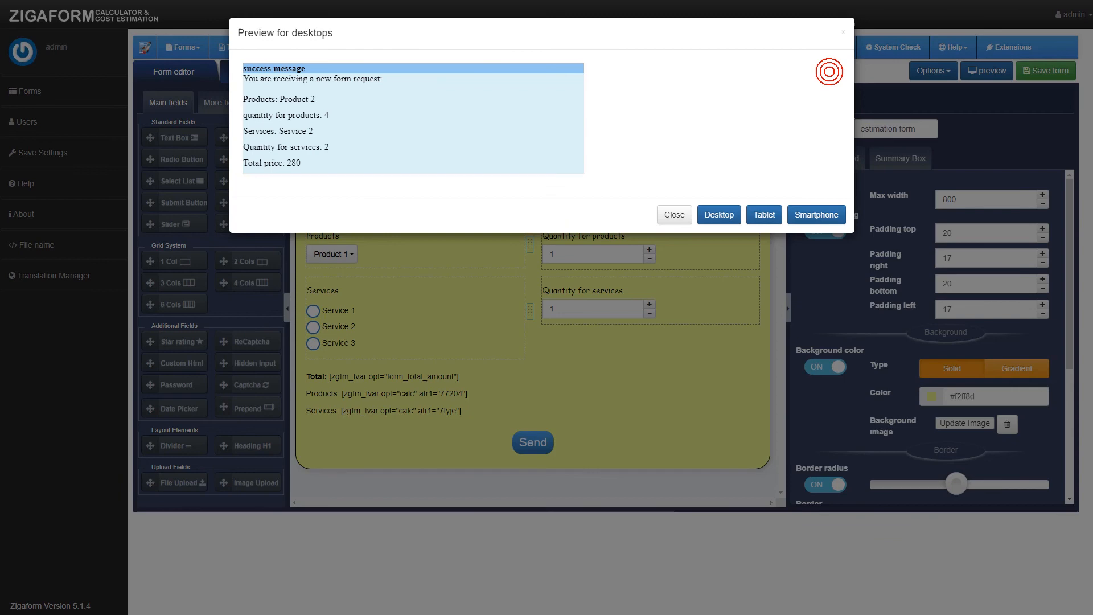
Step: Bring up the admin's "New form request" e-mail, compare its lines with the submitted values, and close it
{"action": "left_click_drag", "start_coordinate": [0, 149], "coordinate": [470, 85]}
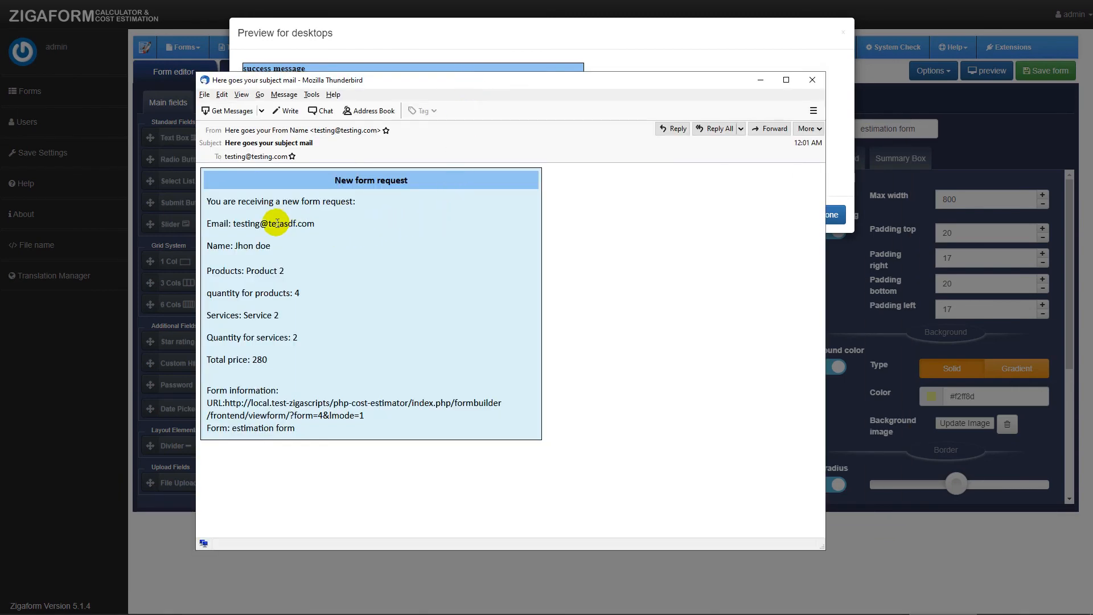
{"action": "left_click_drag", "start_coordinate": [216, 222], "coordinate": [302, 331]}
{"action": "left_click", "coordinate": [288, 289]}
{"action": "left_click_drag", "start_coordinate": [303, 201], "coordinate": [362, 360]}
{"action": "left_click", "coordinate": [366, 297]}
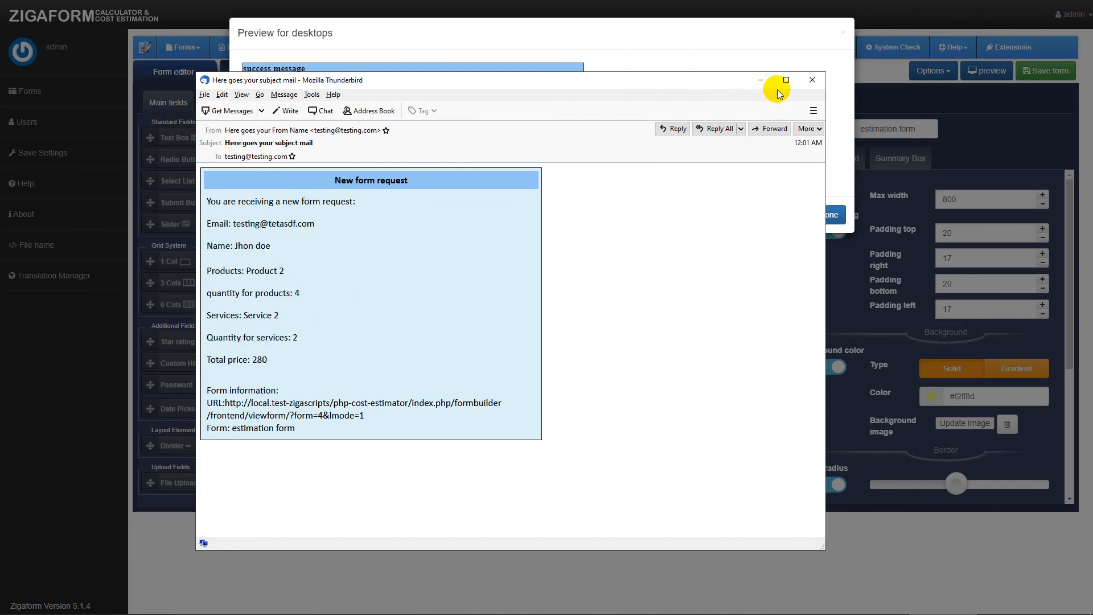
{"action": "left_click", "coordinate": [808, 84]}
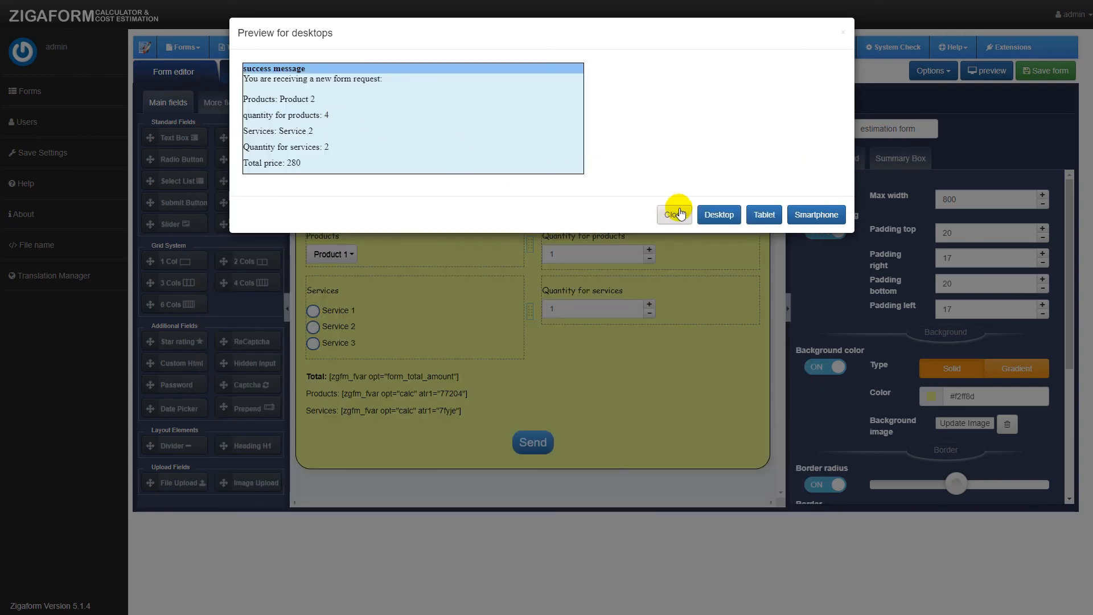
Step: Close the form preview and open the latest estimation form submission from the records list
{"action": "left_click", "coordinate": [676, 214]}
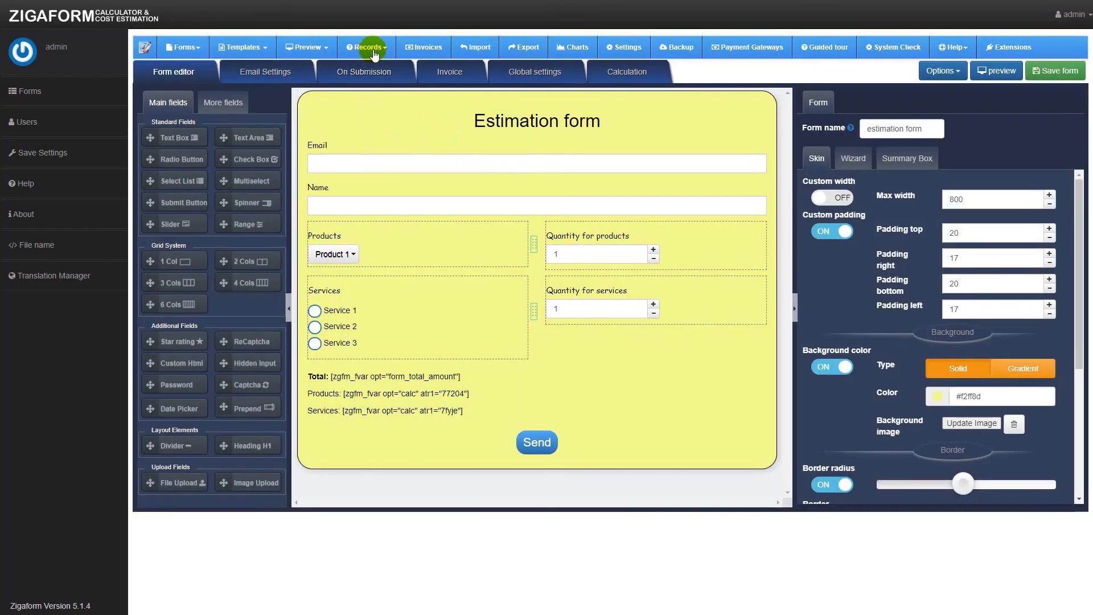
{"action": "left_click", "coordinate": [374, 50]}
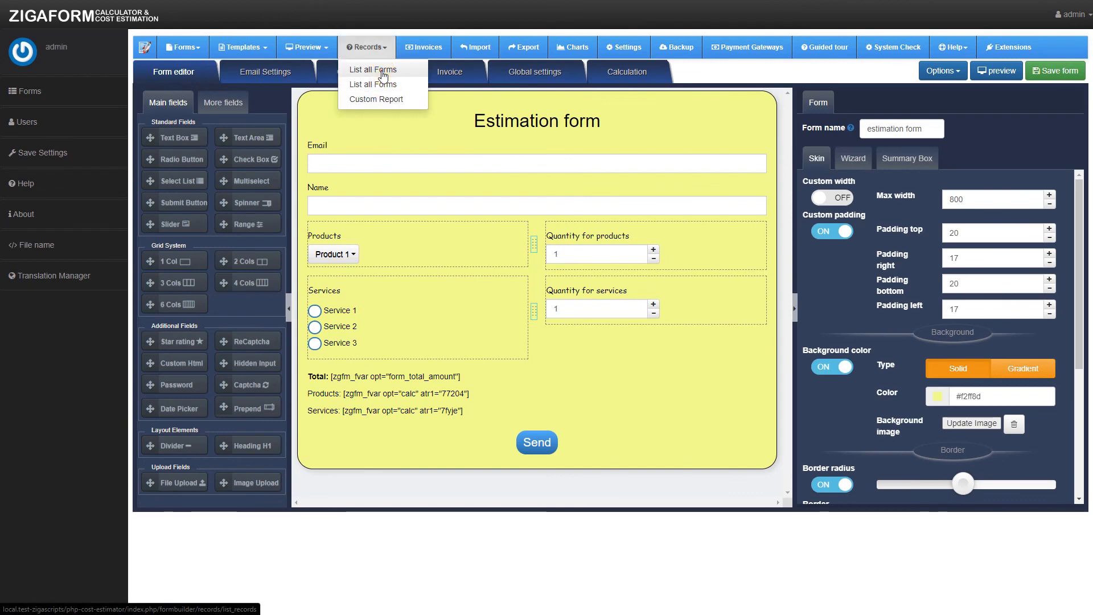
{"action": "left_click", "coordinate": [383, 73]}
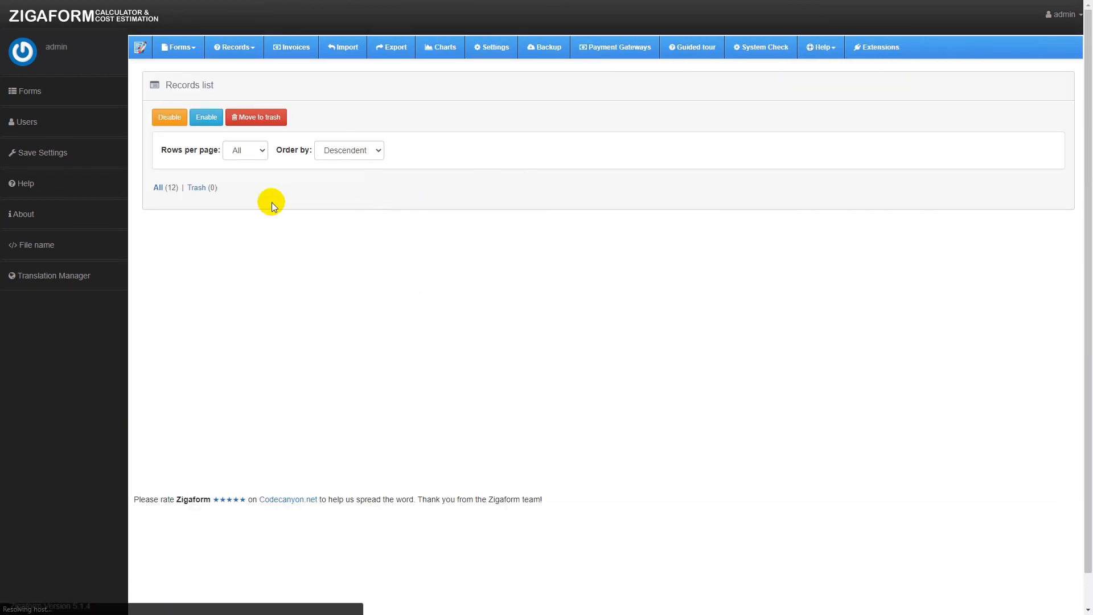
{"action": "left_click", "coordinate": [742, 238]}
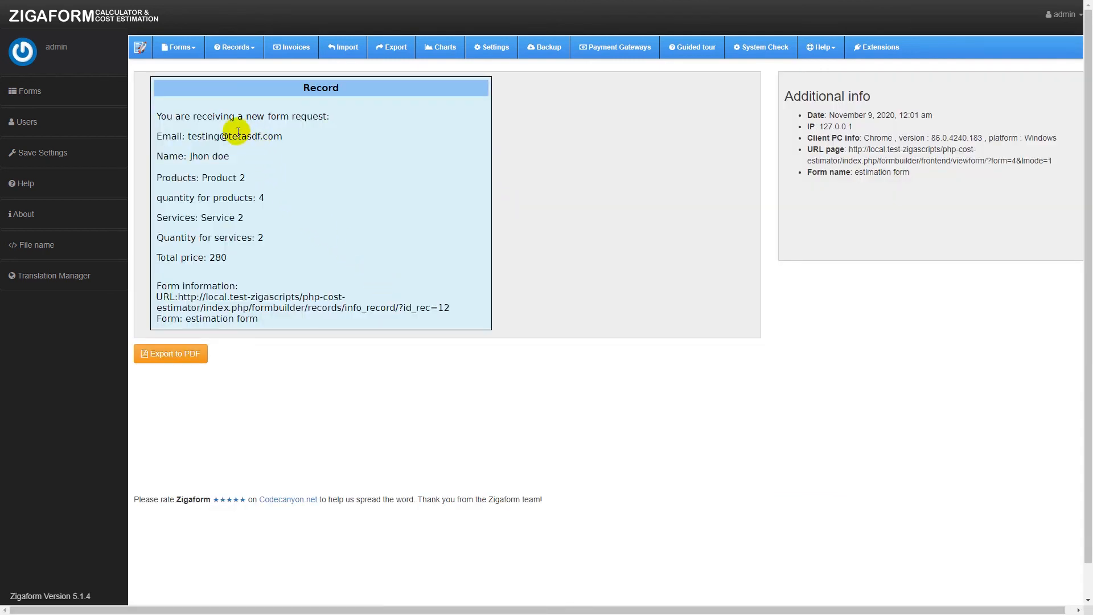
Step: Check the record's heading and the submitted contact details beneath it
{"action": "left_click_drag", "start_coordinate": [166, 108], "coordinate": [308, 148]}
{"action": "left_click_drag", "start_coordinate": [189, 135], "coordinate": [286, 251]}
{"action": "left_click", "coordinate": [293, 198]}
{"action": "left_click_drag", "start_coordinate": [296, 86], "coordinate": [364, 94]}
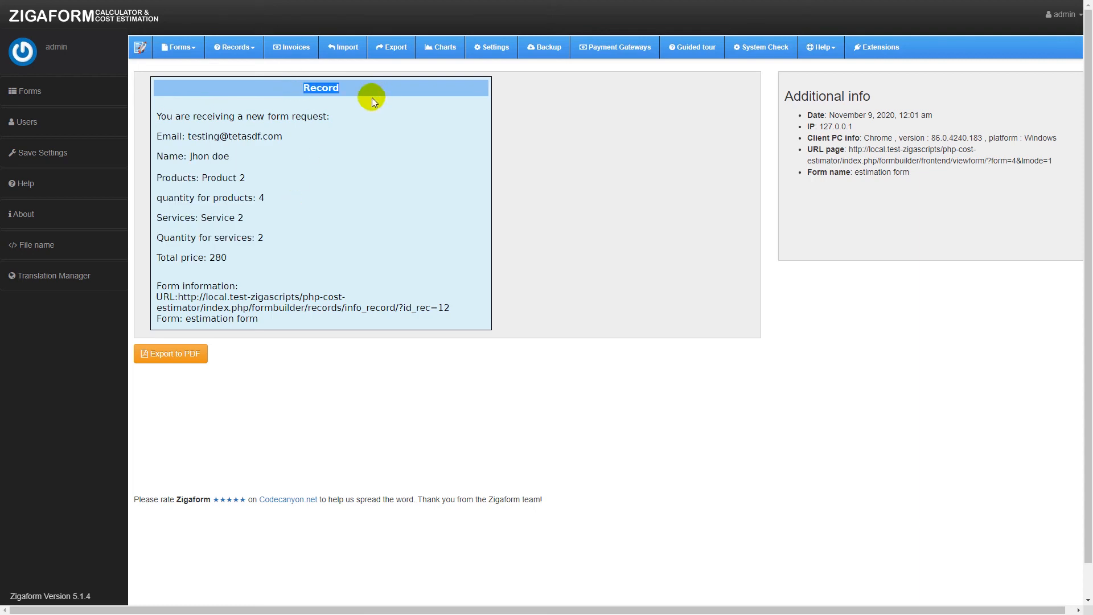
{"action": "left_click_drag", "start_coordinate": [285, 76], "coordinate": [365, 96]}
{"action": "left_click", "coordinate": [302, 209]}
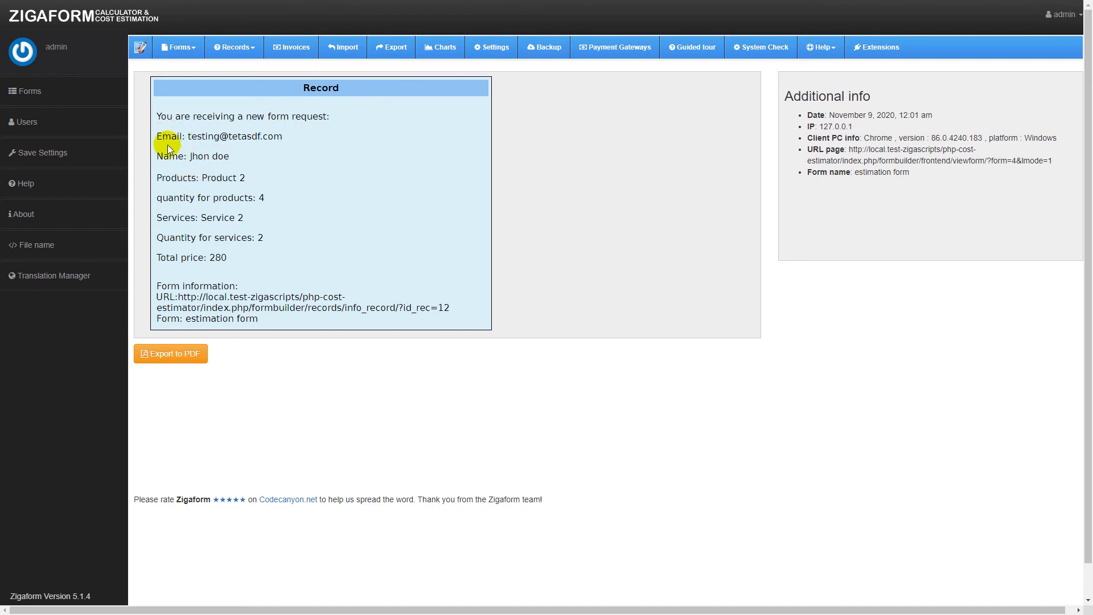
Step: Check the record's product, service, quantity and total price lines against the submission
{"action": "left_click_drag", "start_coordinate": [167, 178], "coordinate": [239, 198]}
{"action": "left_click", "coordinate": [213, 192]}
{"action": "left_click_drag", "start_coordinate": [178, 218], "coordinate": [251, 235]}
{"action": "left_click", "coordinate": [176, 242]}
{"action": "left_click", "coordinate": [251, 235]}
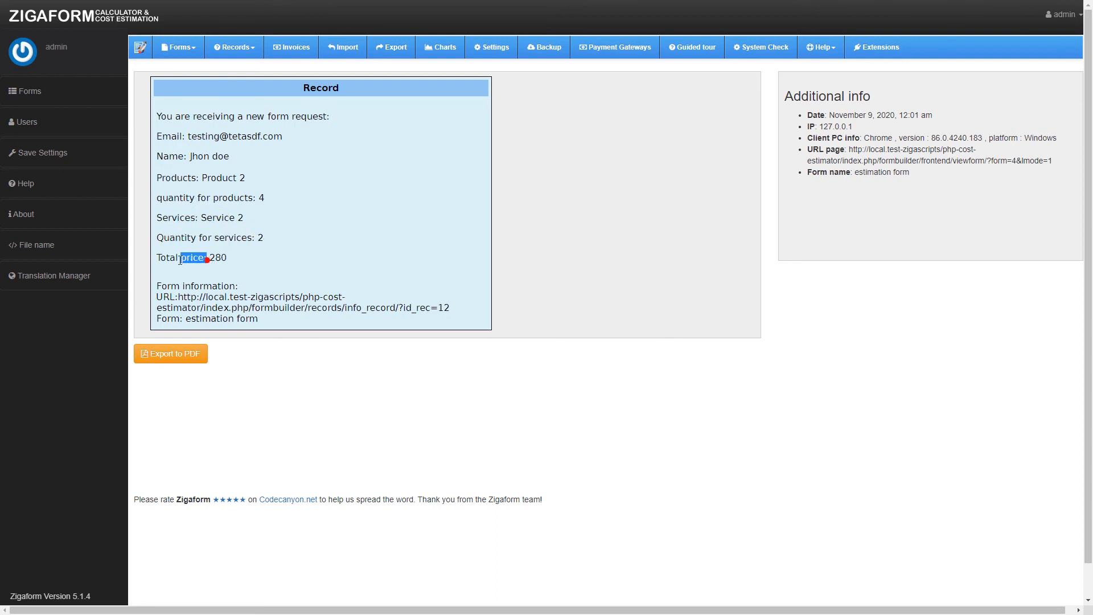
Step: Open the latest estimation form invoice from the invoices list and check its Products row for quantity, unit price and total
{"action": "left_click", "coordinate": [260, 253]}
{"action": "left_click", "coordinate": [295, 50]}
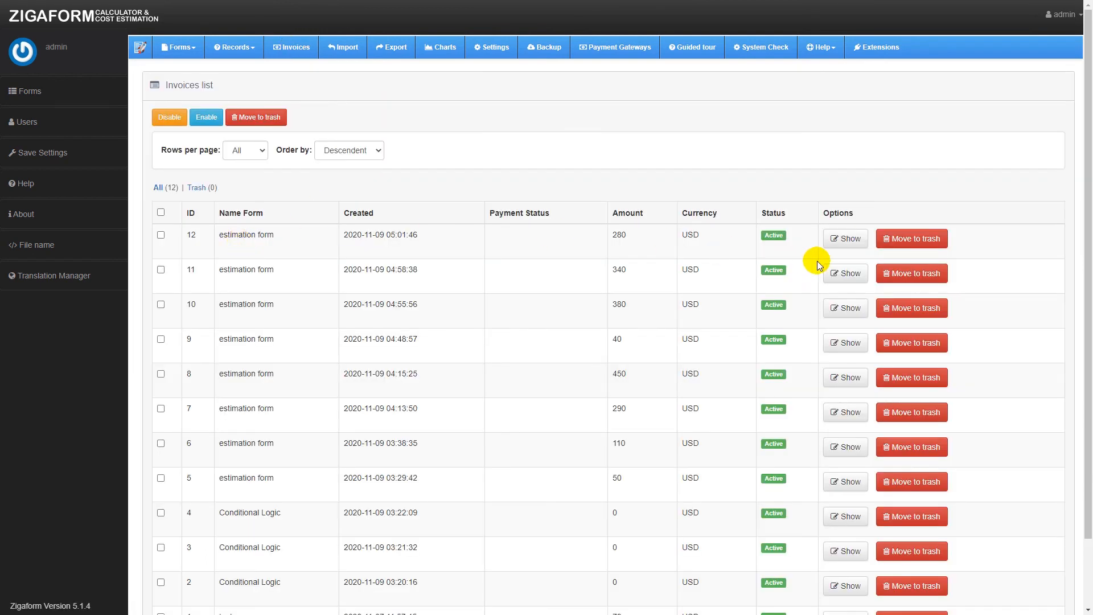
{"action": "left_click", "coordinate": [844, 239]}
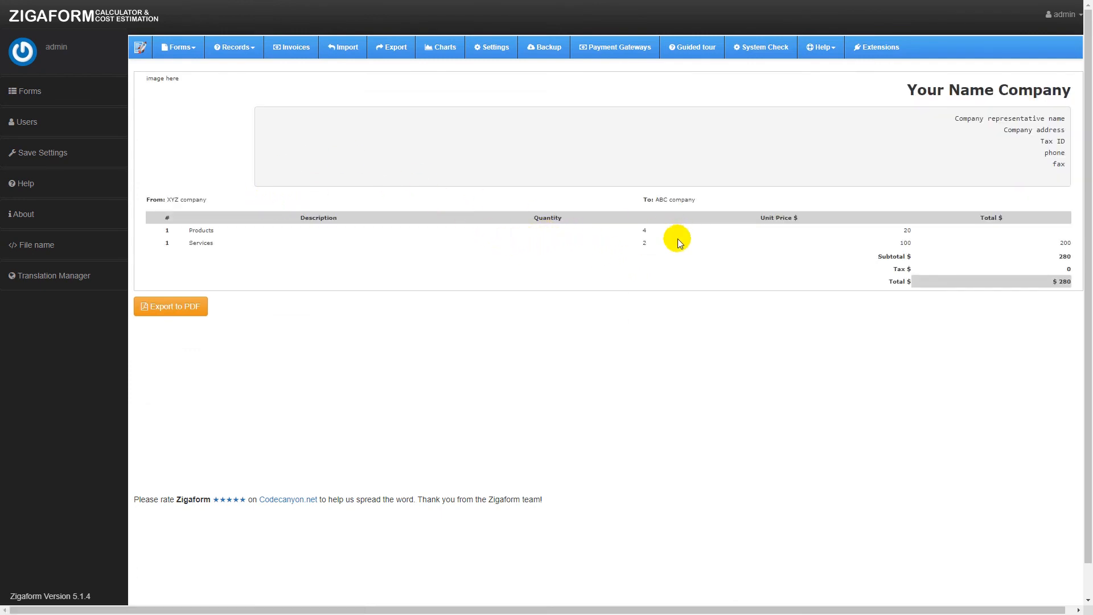
{"action": "left_click_drag", "start_coordinate": [908, 233], "coordinate": [537, 238]}
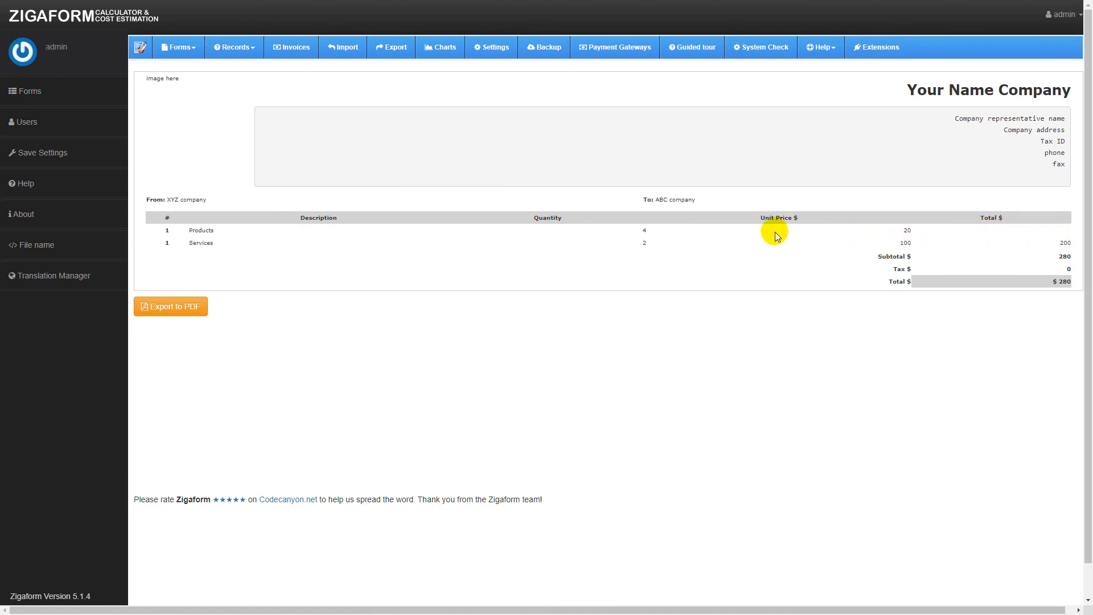
Step: Go back to the form's custom invoice template and compare the Total column shortcodes of the Products and Services rows
{"action": "key", "text": "ctrl+Tab"}
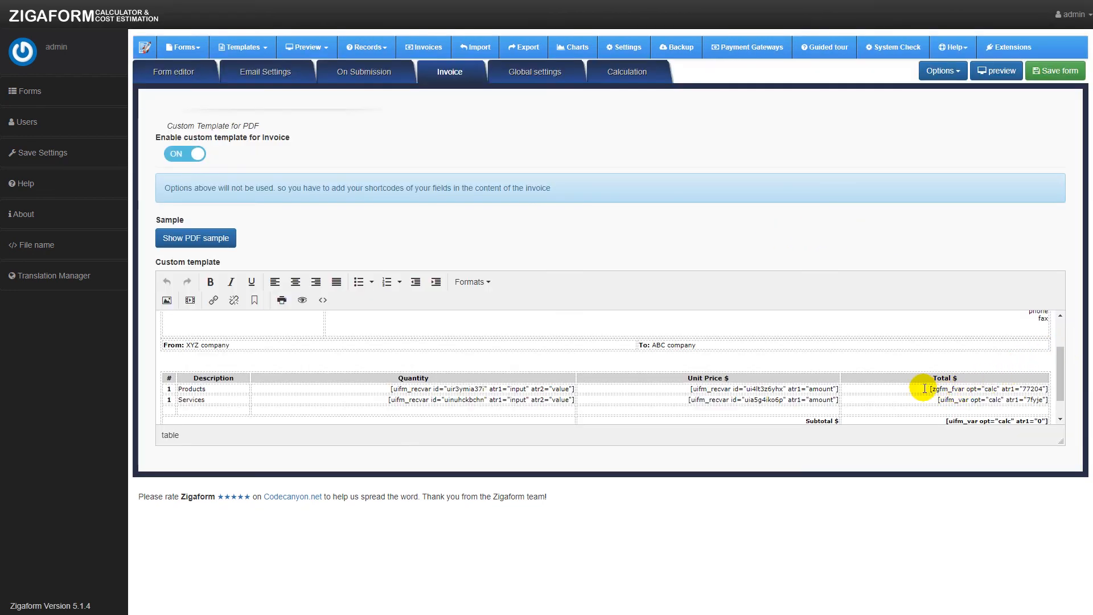
{"action": "left_click_drag", "start_coordinate": [925, 388], "coordinate": [1044, 388]}
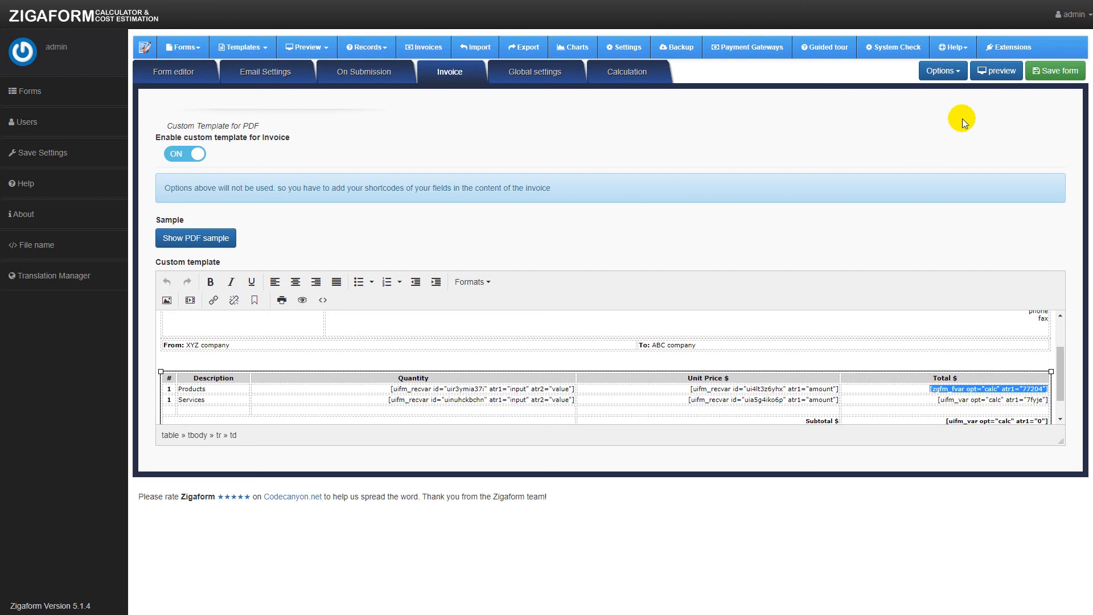
{"action": "left_click", "coordinate": [955, 394]}
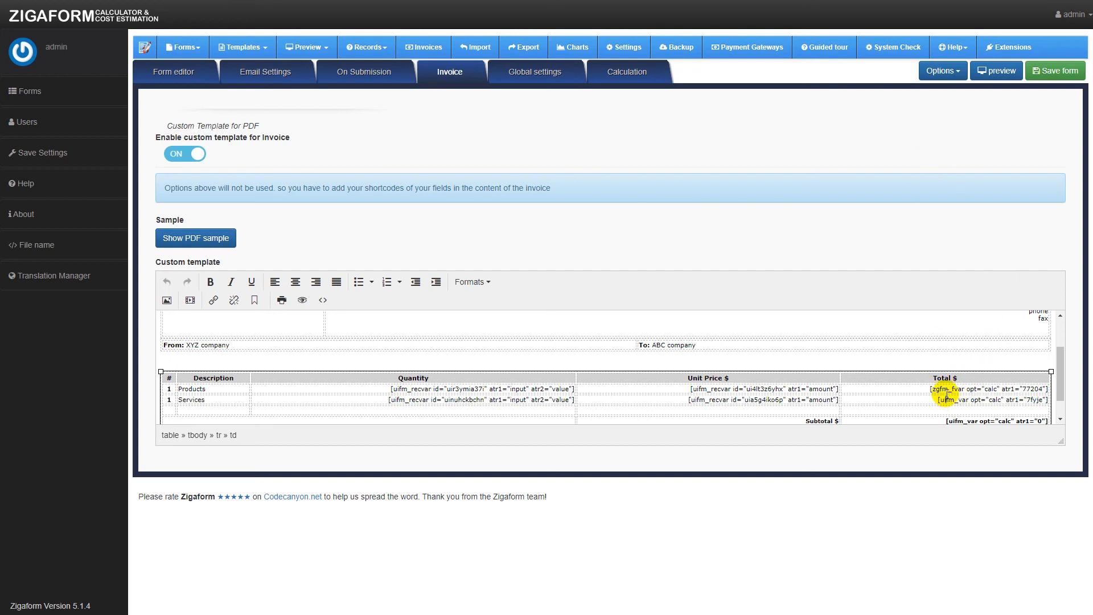
{"action": "left_click_drag", "start_coordinate": [924, 385], "coordinate": [1051, 405]}
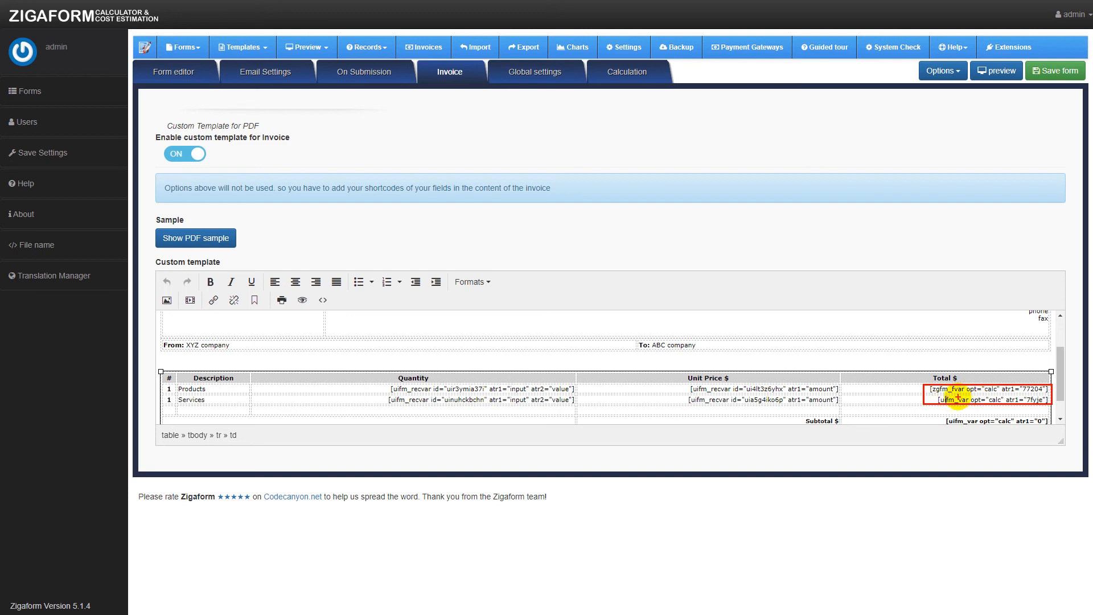
Step: Copy the backend calculation code for Products, [uifm_var opt="calc" atr1="77204"], from the form variables
{"action": "left_click", "coordinate": [950, 69]}
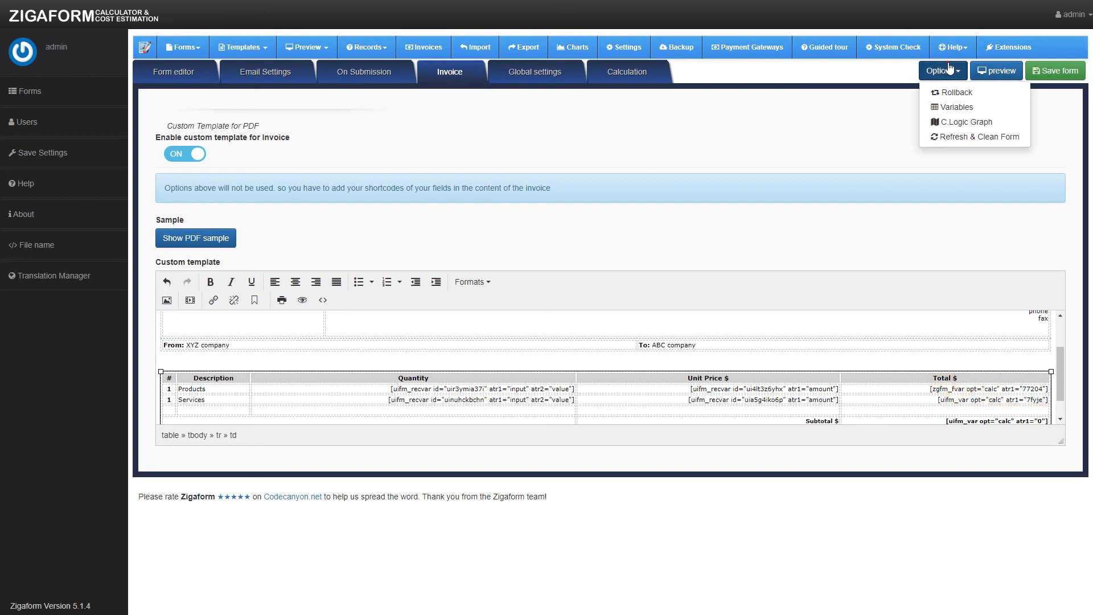
{"action": "left_click", "coordinate": [950, 106]}
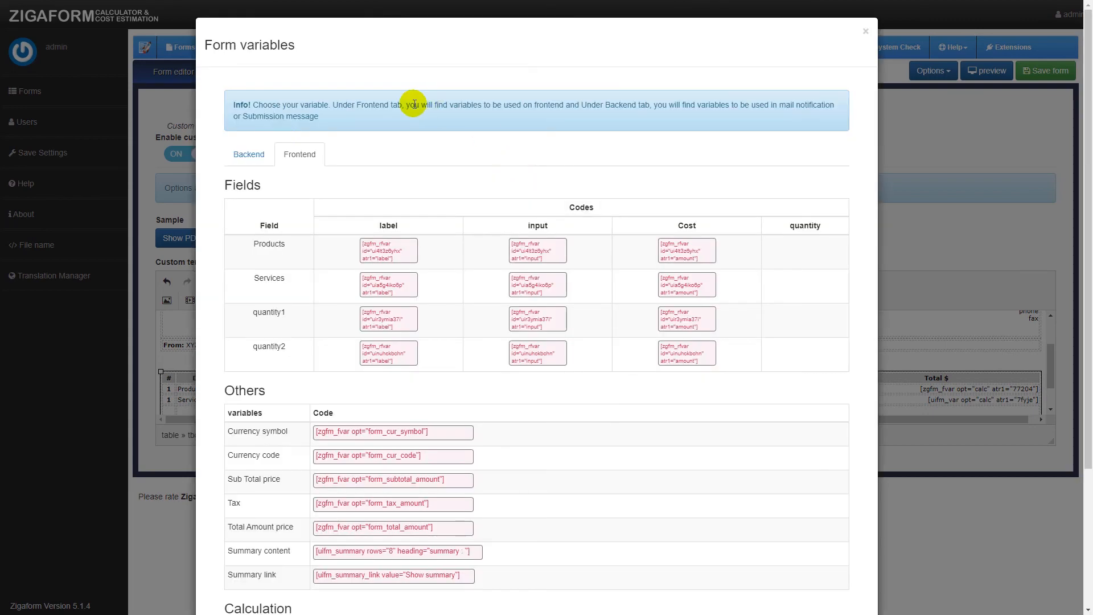
{"action": "left_click", "coordinate": [251, 153]}
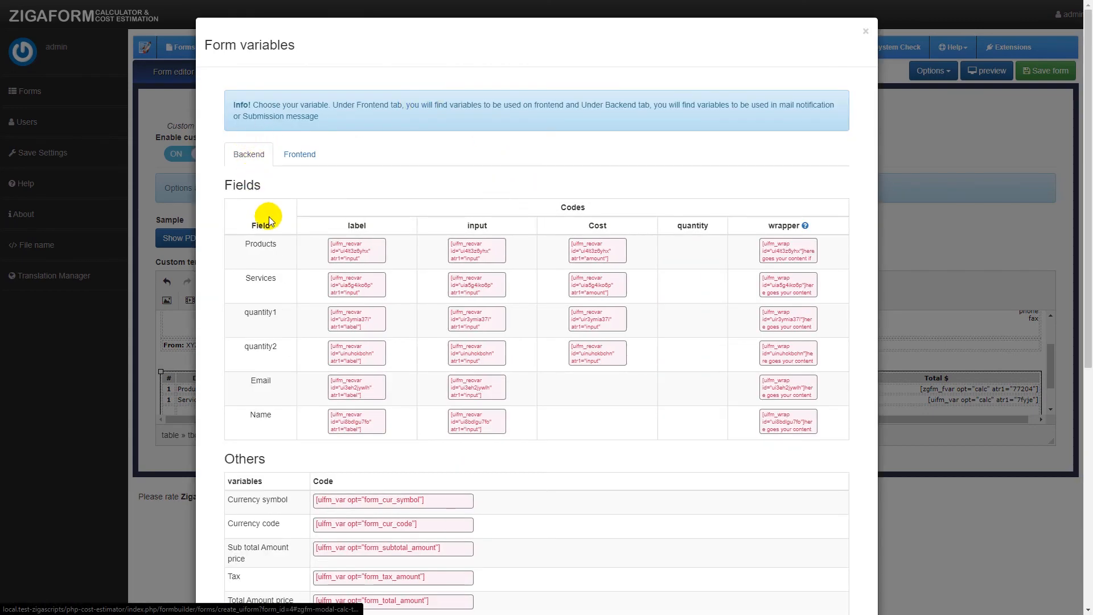
{"action": "scroll", "coordinate": [260, 205], "scroll_direction": "down", "scroll_amount": 7}
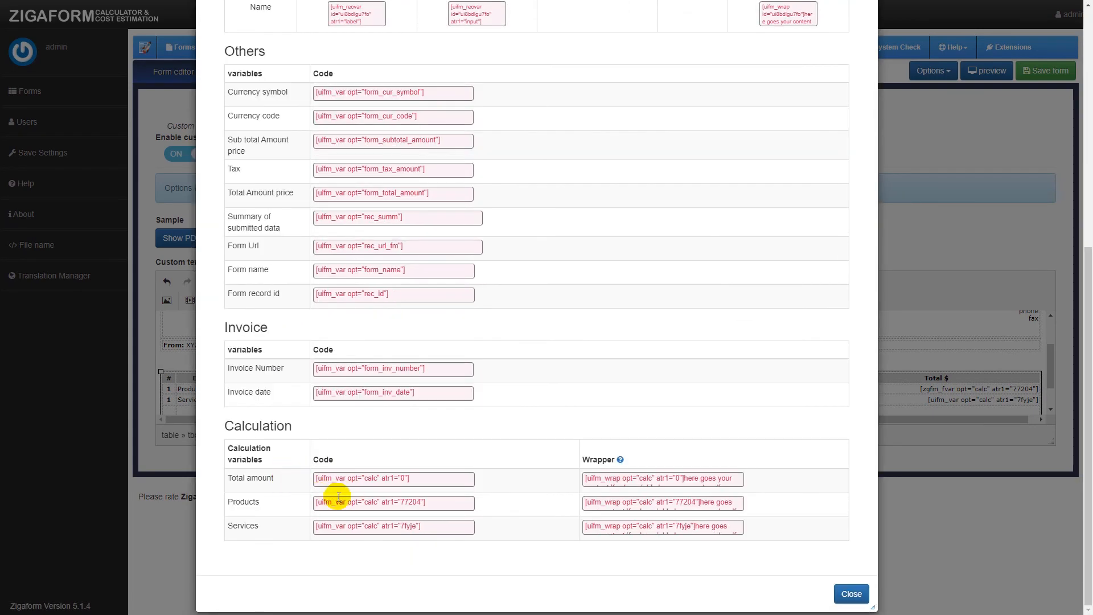
{"action": "left_click", "coordinate": [386, 503]}
{"action": "key", "text": "ctrl+c"}
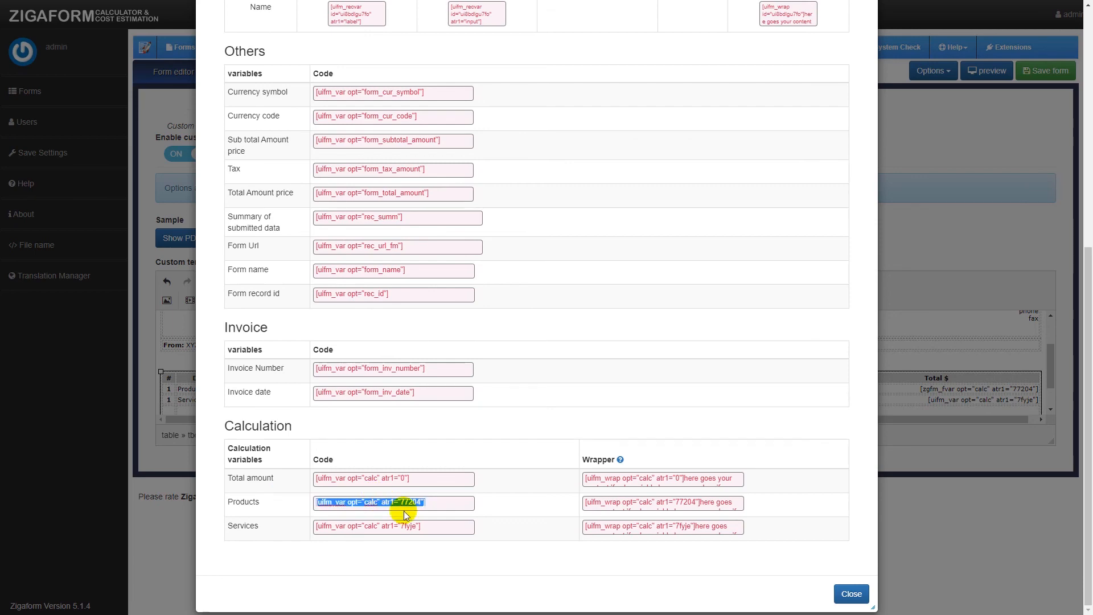
{"action": "left_click", "coordinate": [849, 593]}
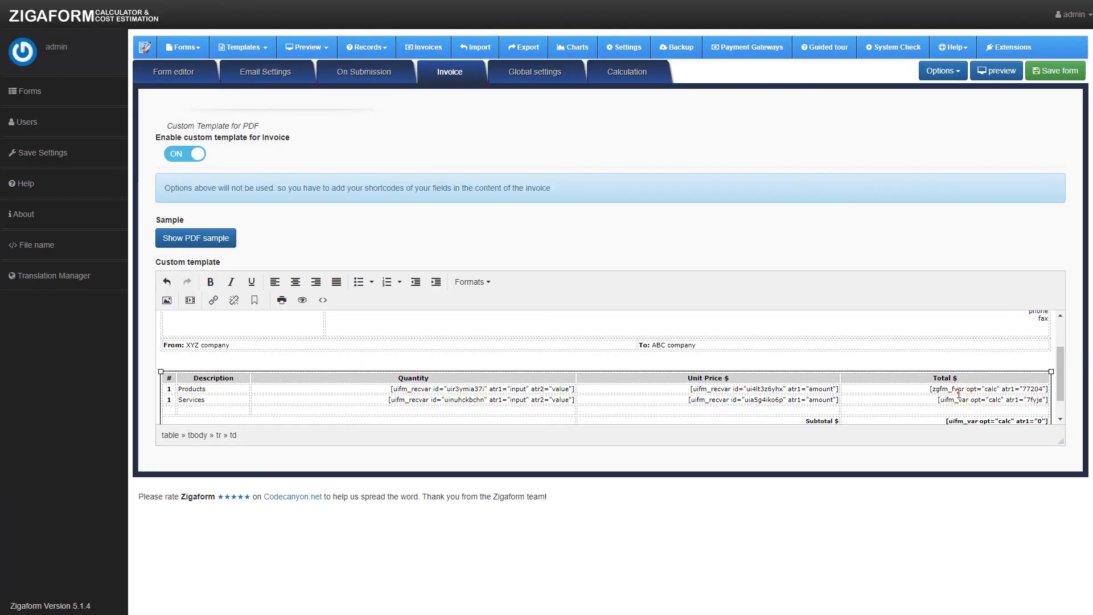
Step: Replace the Products row's Total shortcode in the invoice template with [uifm_var opt="calc" atr1="77204"] and save the form
{"action": "left_click_drag", "start_coordinate": [929, 389], "coordinate": [1048, 389]}
{"action": "key", "text": "ctrl+v"}
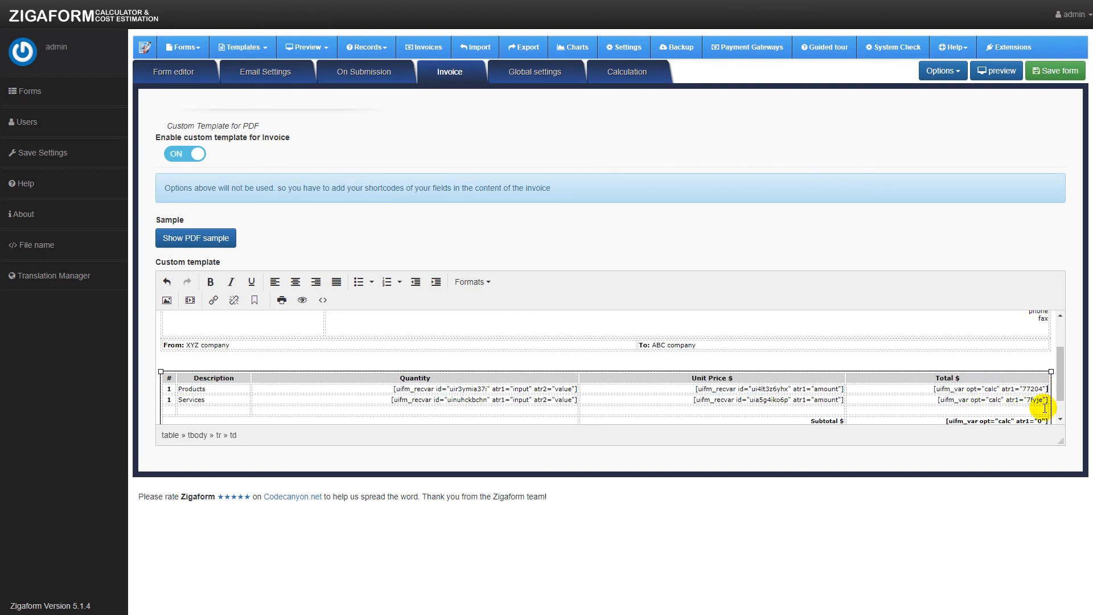
{"action": "left_click", "coordinate": [1043, 71]}
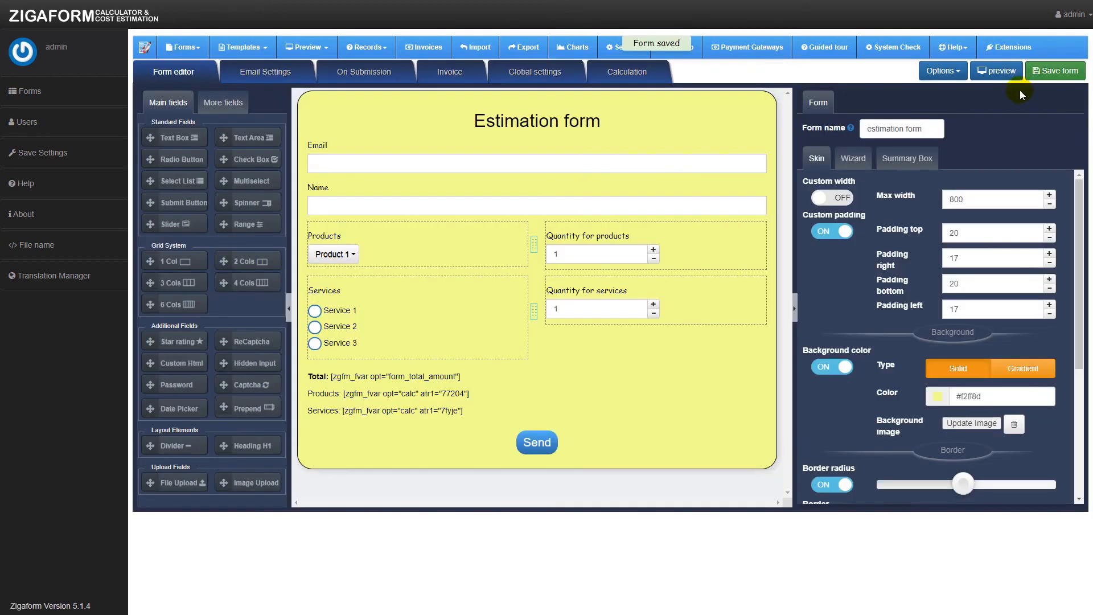
Step: Reopen the latest estimation form invoice and check the Products and Services totals against the tax and grand total lines
{"action": "left_click", "coordinate": [428, 49]}
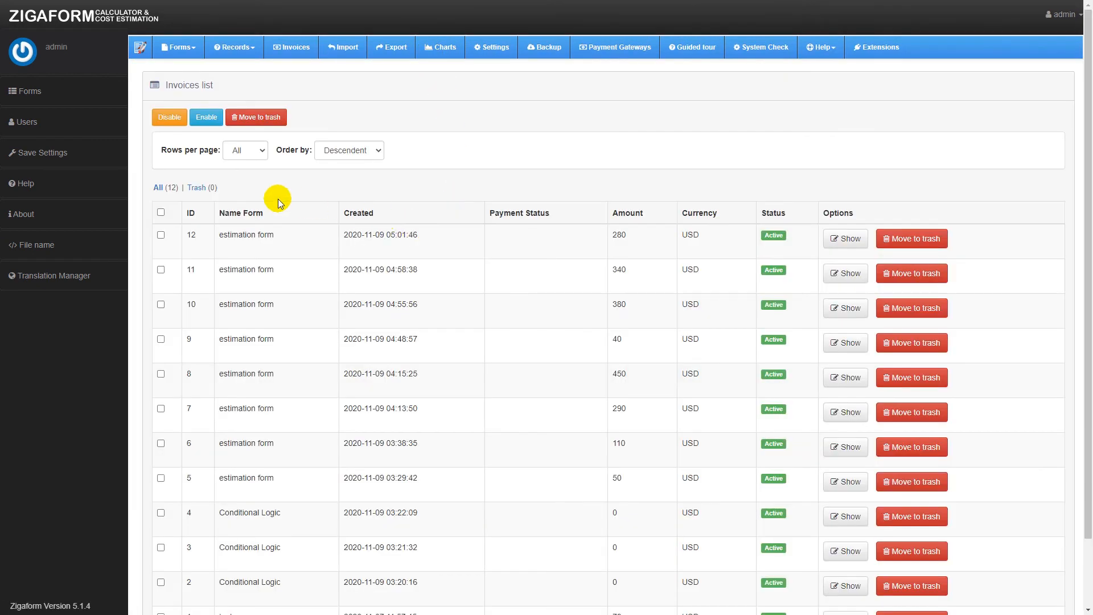
{"action": "left_click", "coordinate": [843, 239]}
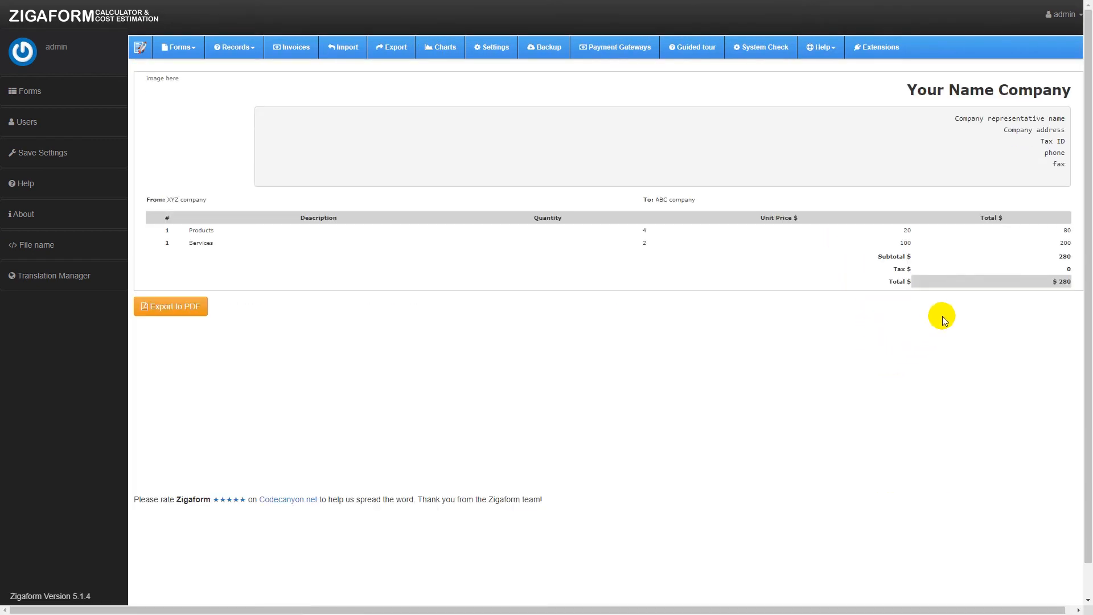
{"action": "double_click", "coordinate": [1066, 230]}
{"action": "left_click", "coordinate": [1054, 237]}
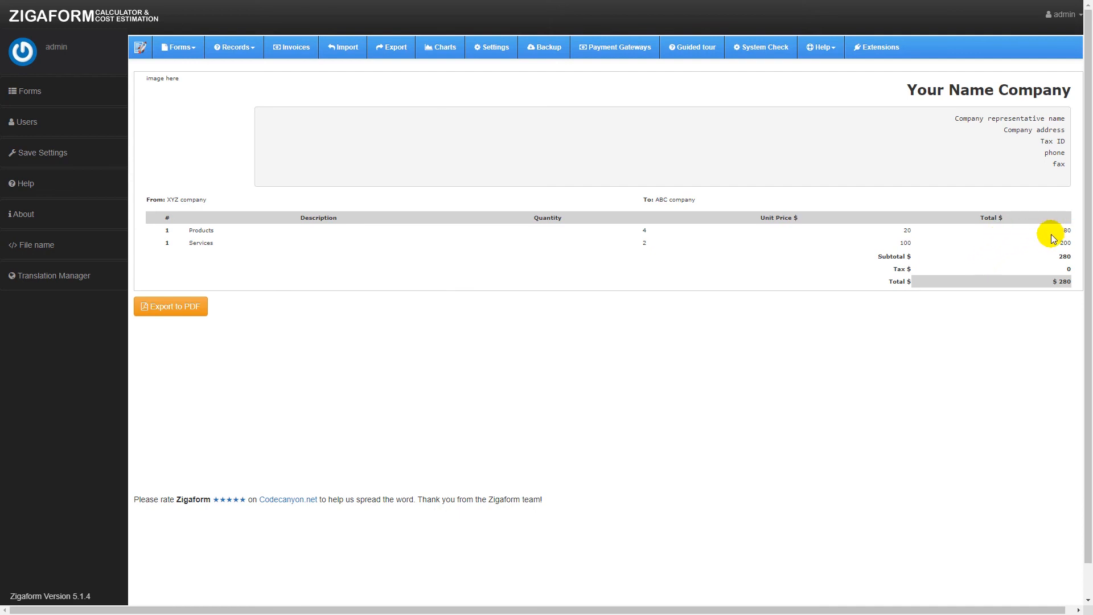
{"action": "left_click_drag", "start_coordinate": [1064, 229], "coordinate": [1071, 230]}
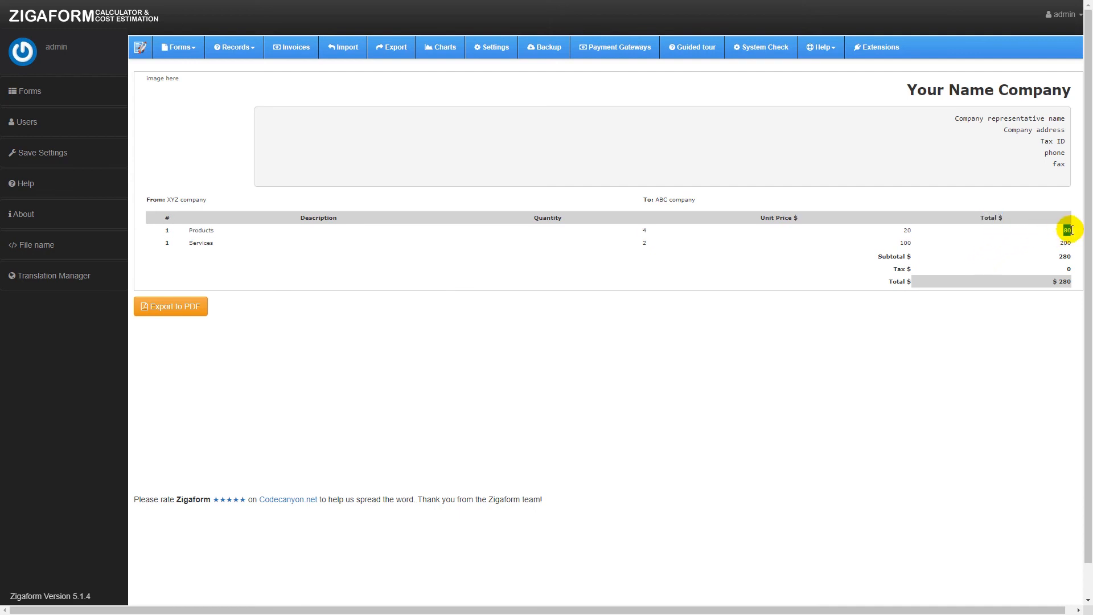
{"action": "left_click", "coordinate": [1060, 238]}
{"action": "left_click", "coordinate": [959, 287]}
{"action": "left_click_drag", "start_coordinate": [1058, 282], "coordinate": [1072, 285]}
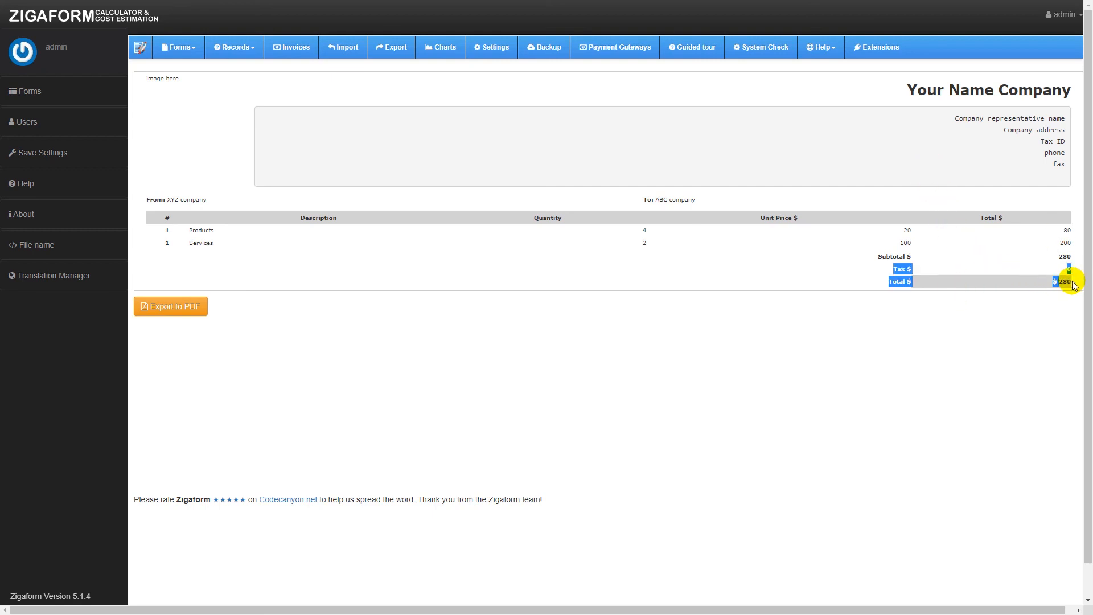
Step: Open the estimation form from the forms list for editing and show its custom math calculation settings
{"action": "left_click", "coordinate": [191, 47]}
{"action": "left_click", "coordinate": [197, 95]}
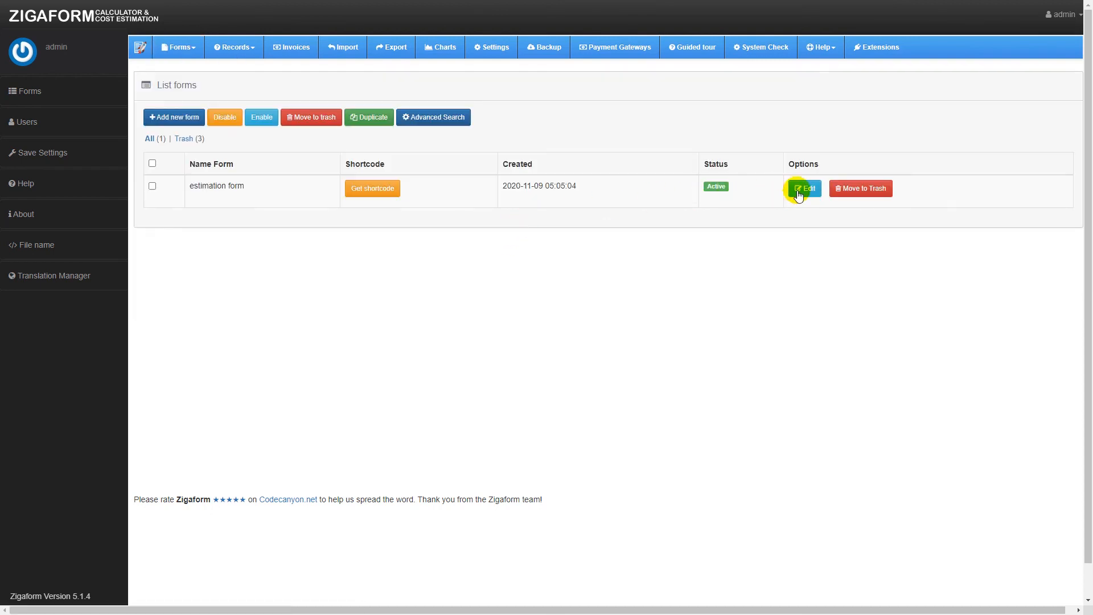
{"action": "left_click", "coordinate": [800, 194]}
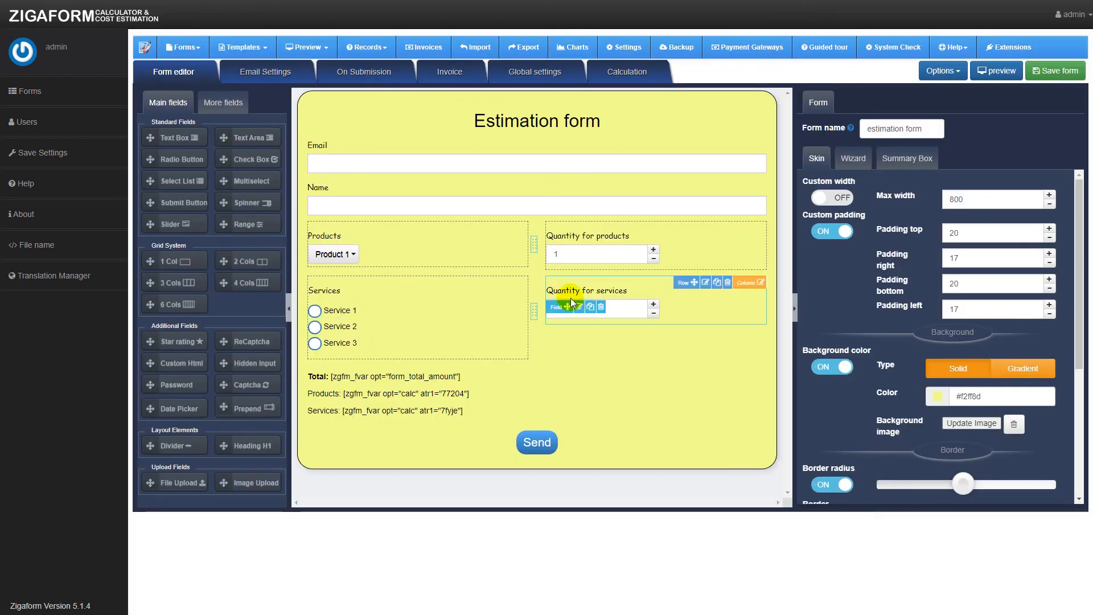
{"action": "left_click", "coordinate": [633, 74]}
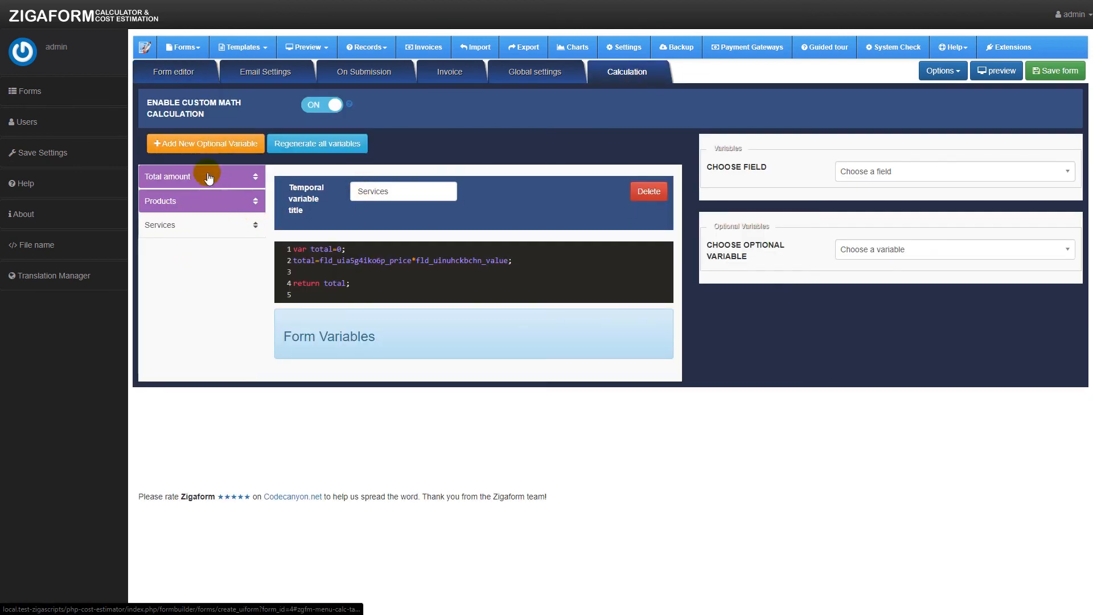
Step: Add two new optional calculation variables, review the Services formula, and return to the form layout
{"action": "double_click", "coordinate": [208, 144]}
{"action": "left_click", "coordinate": [200, 225]}
{"action": "left_click", "coordinate": [196, 249]}
{"action": "left_click", "coordinate": [199, 226]}
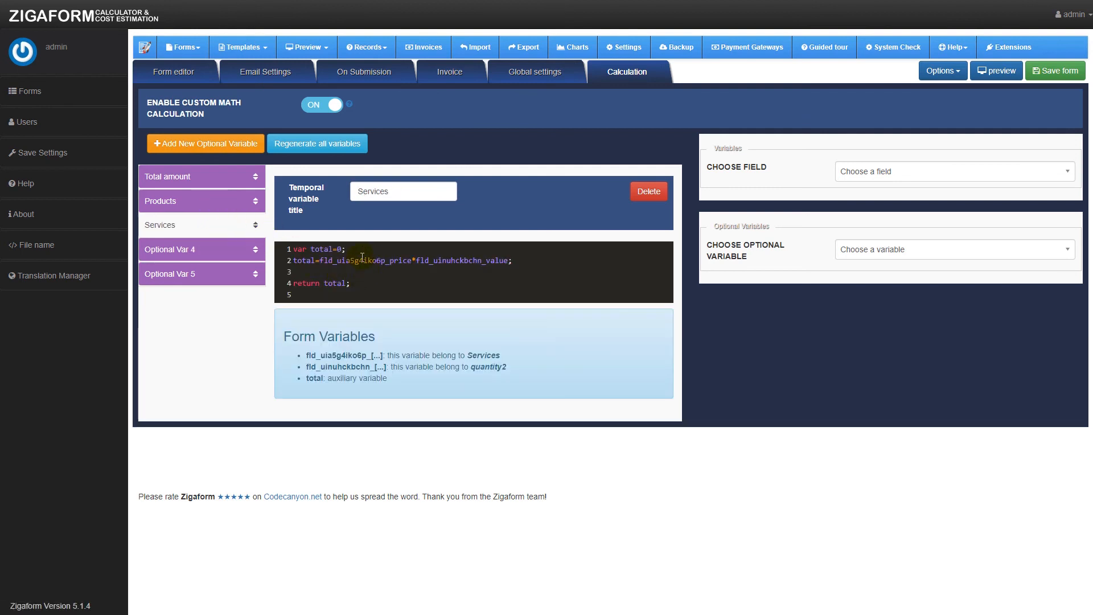
{"action": "left_click", "coordinate": [173, 72]}
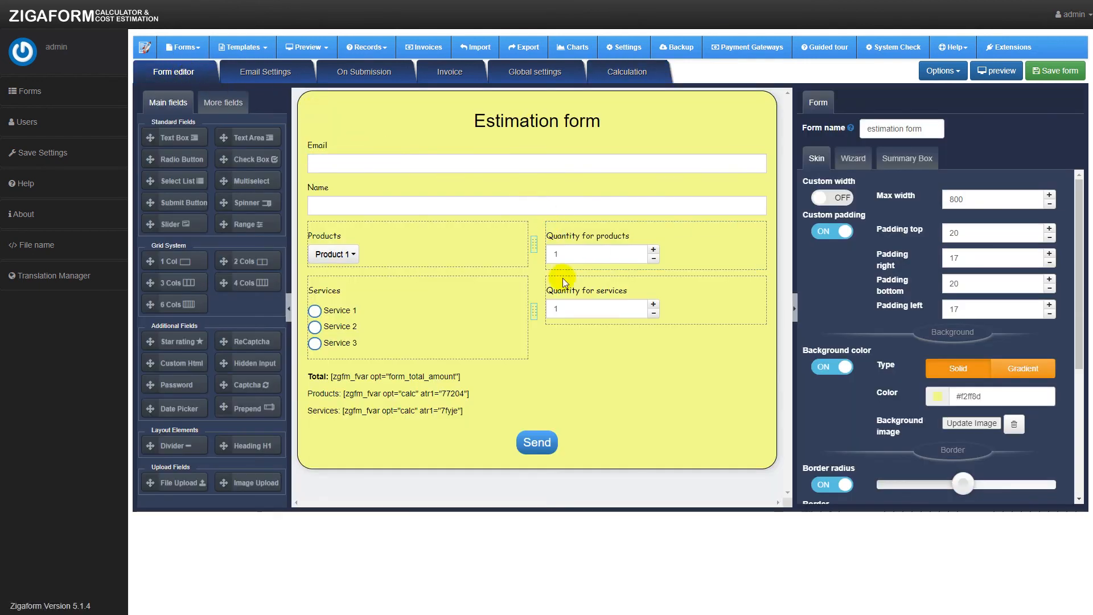